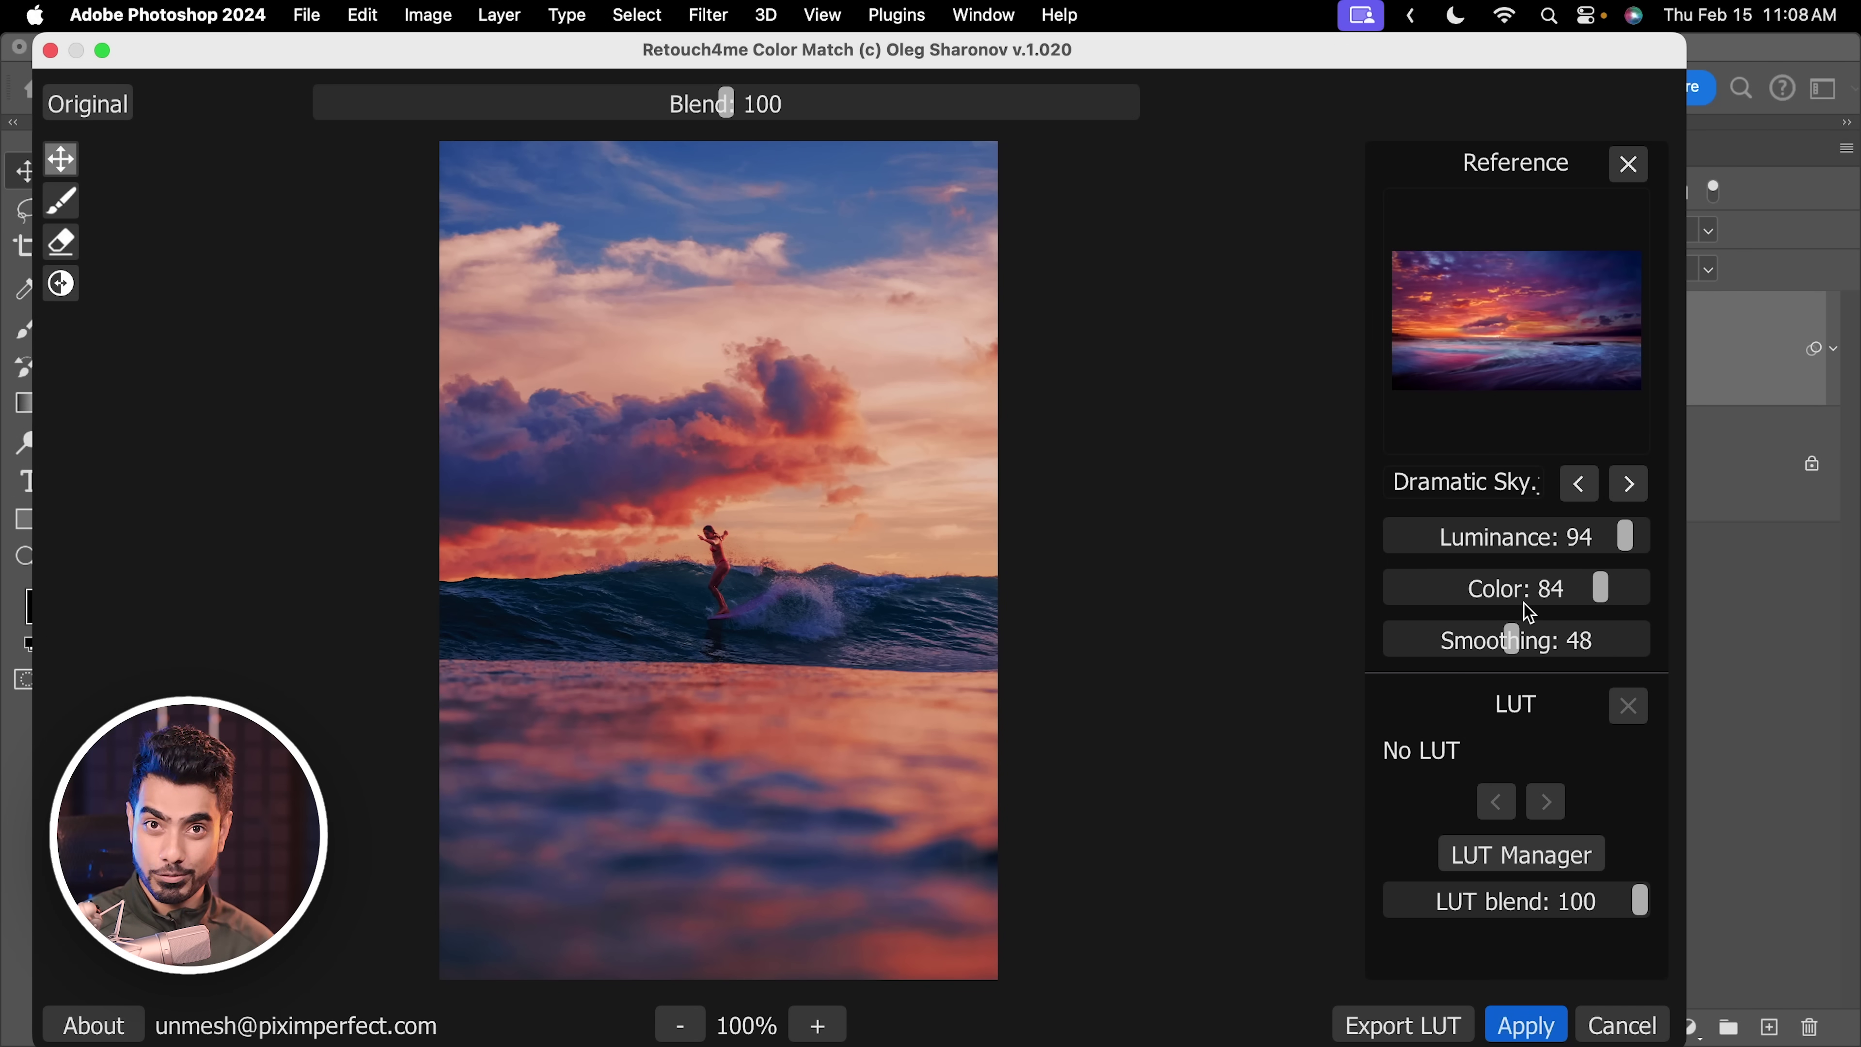
Set the surfing photo's Color to 80 and Smoothing to 66, and apply the color match.
left_click_drag(1627, 600, 1627, 618)
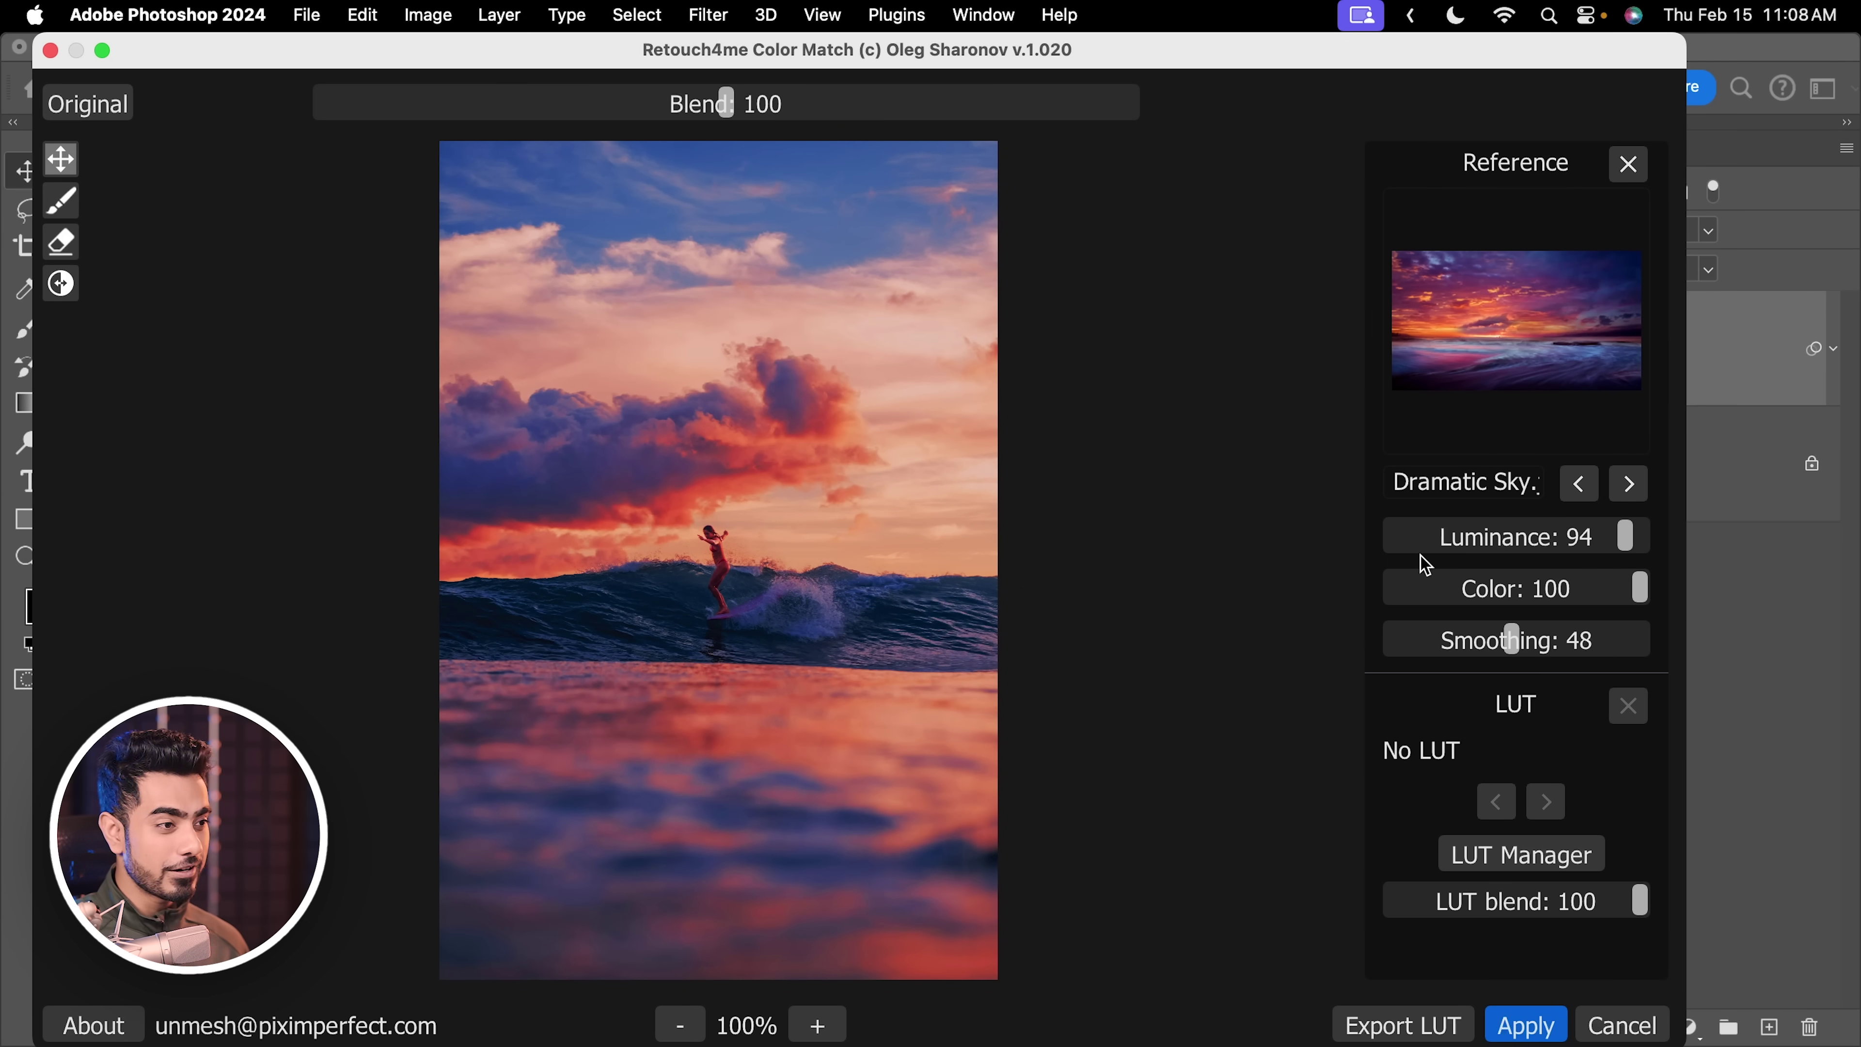
mouse_move(1578, 609)
left_mouse_down()
mouse_move(1527, 593)
mouse_move(1593, 598)
left_mouse_up()
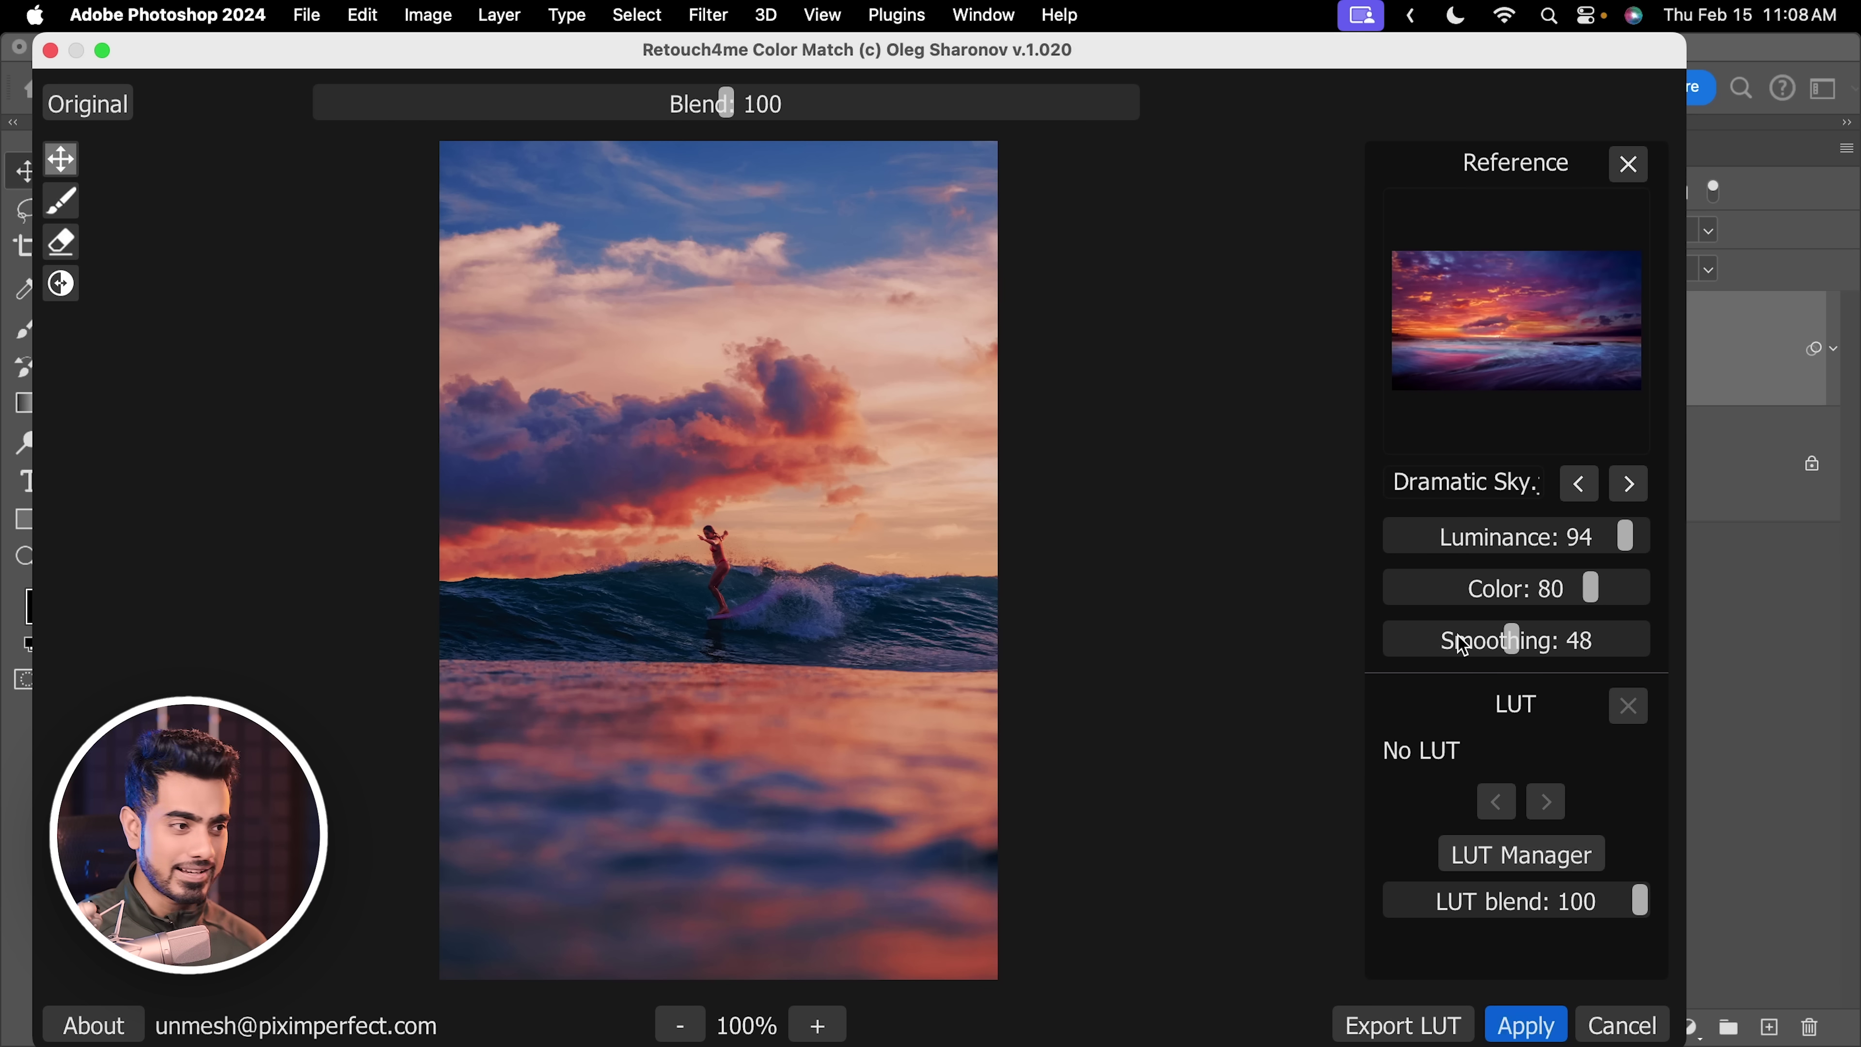
left_click_drag(1438, 639, 1553, 649)
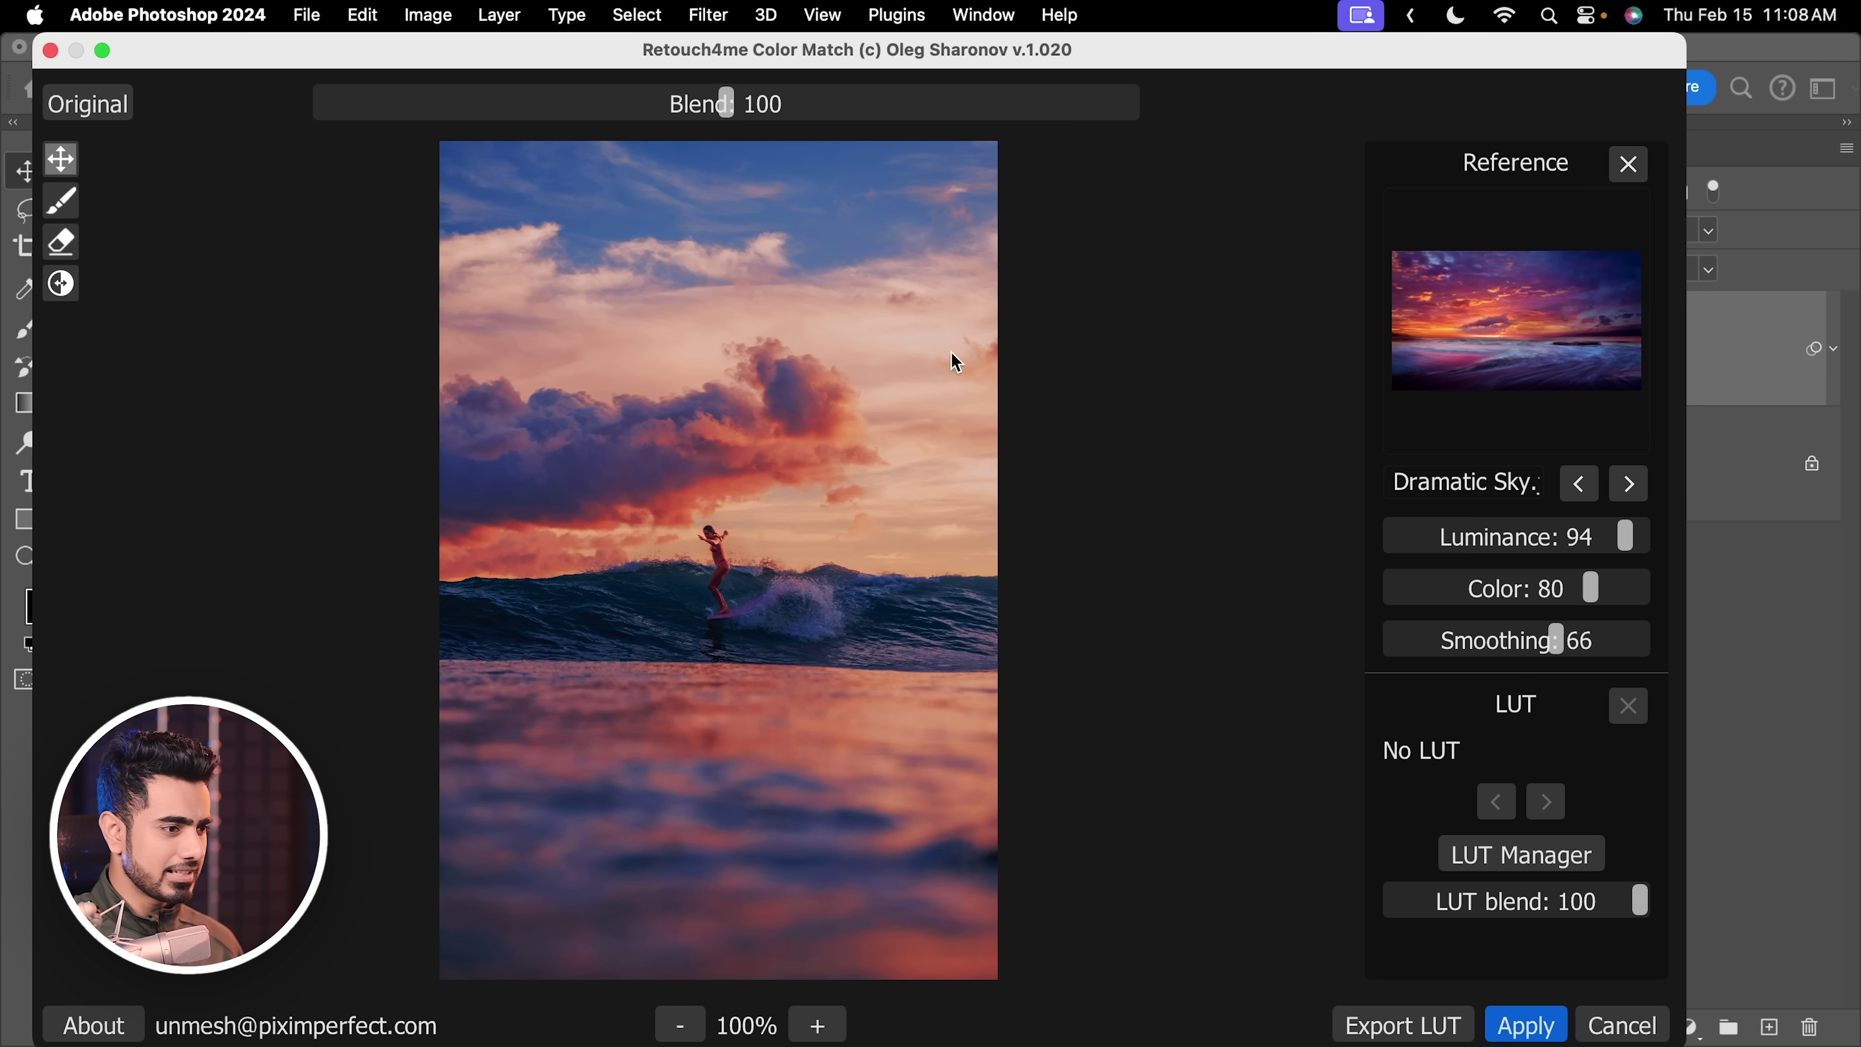
left_click(1528, 1025)
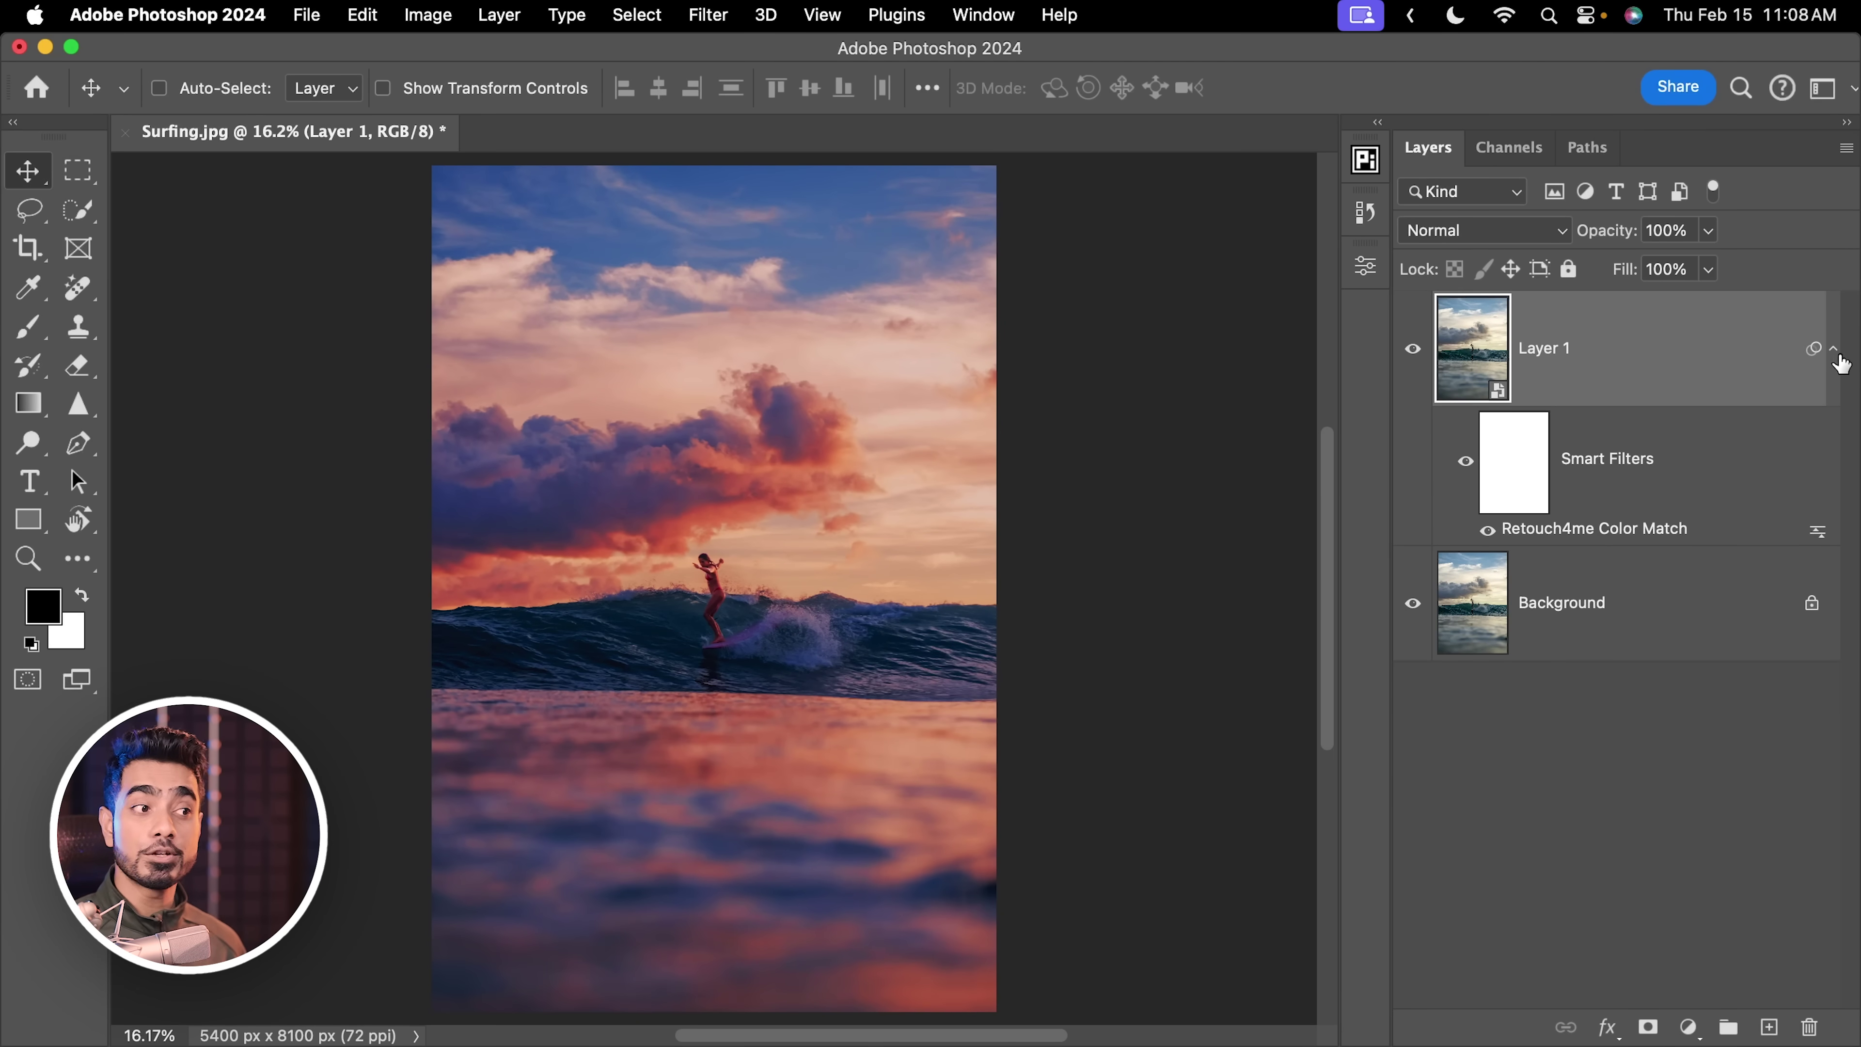
left_click(1834, 349)
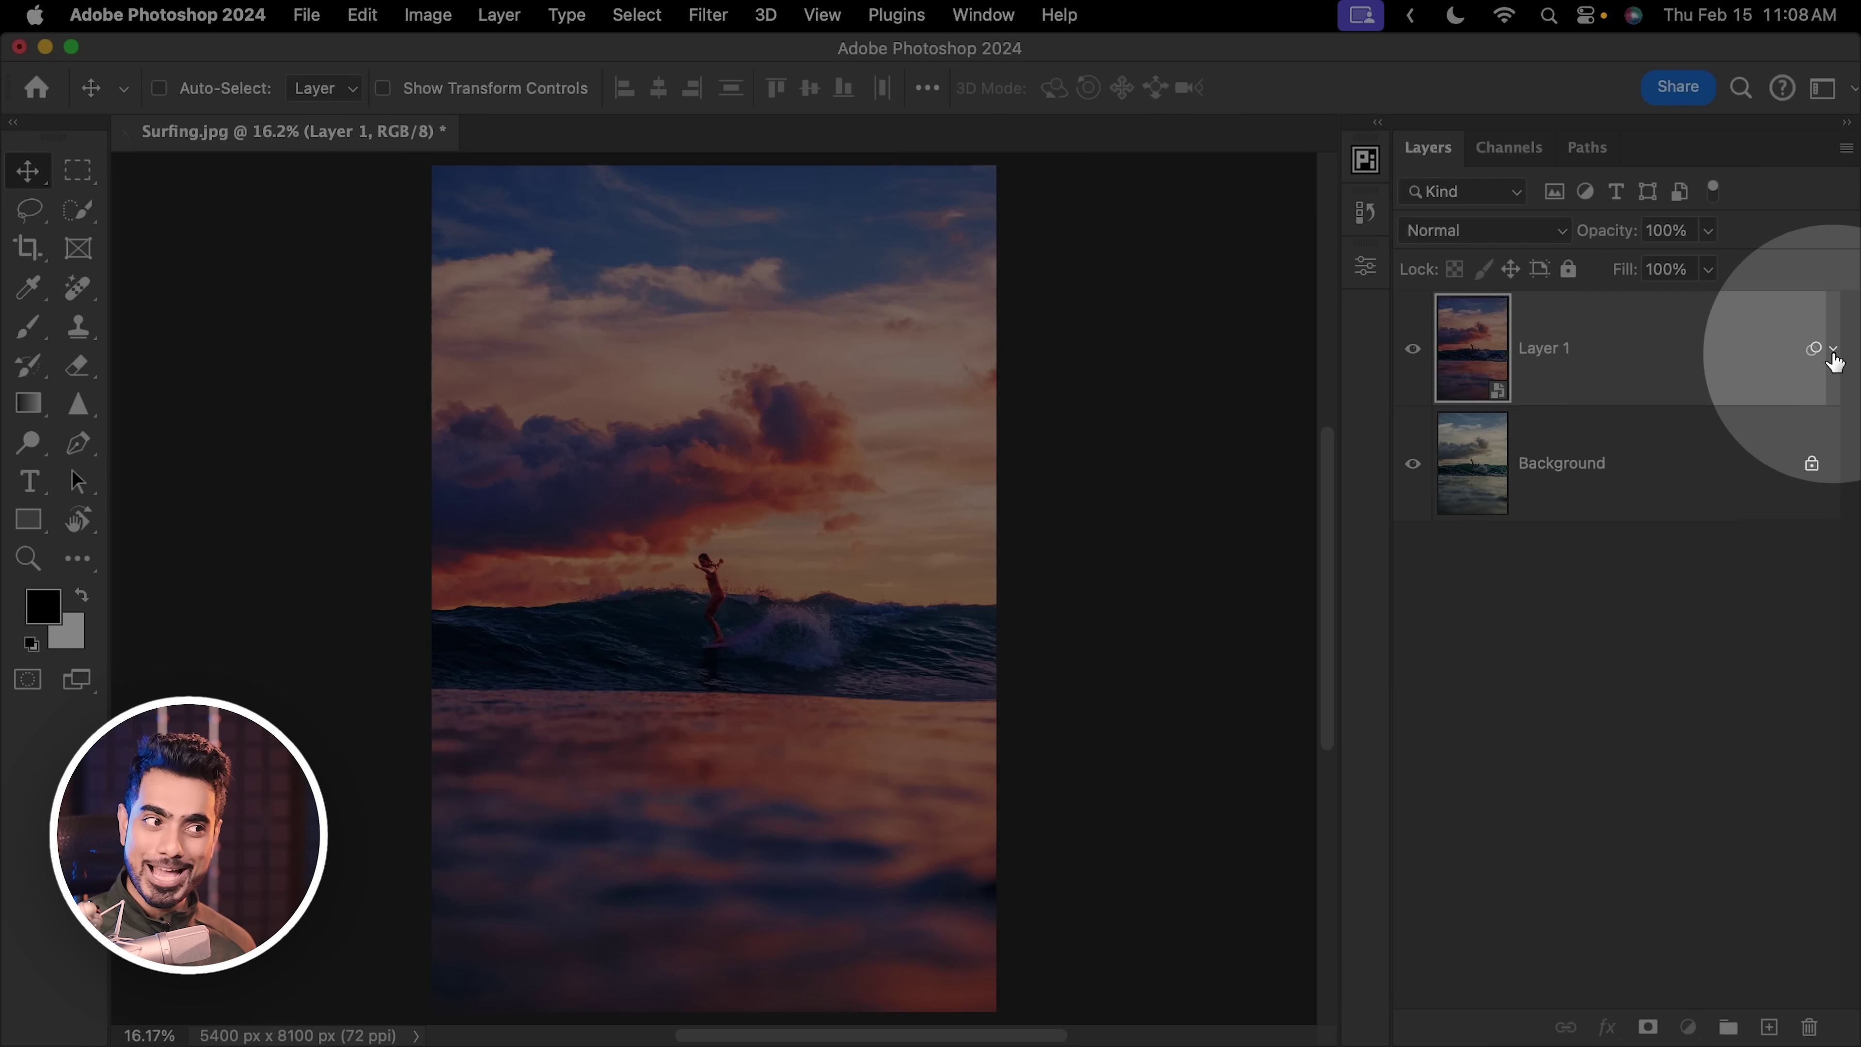
left_click(1834, 350)
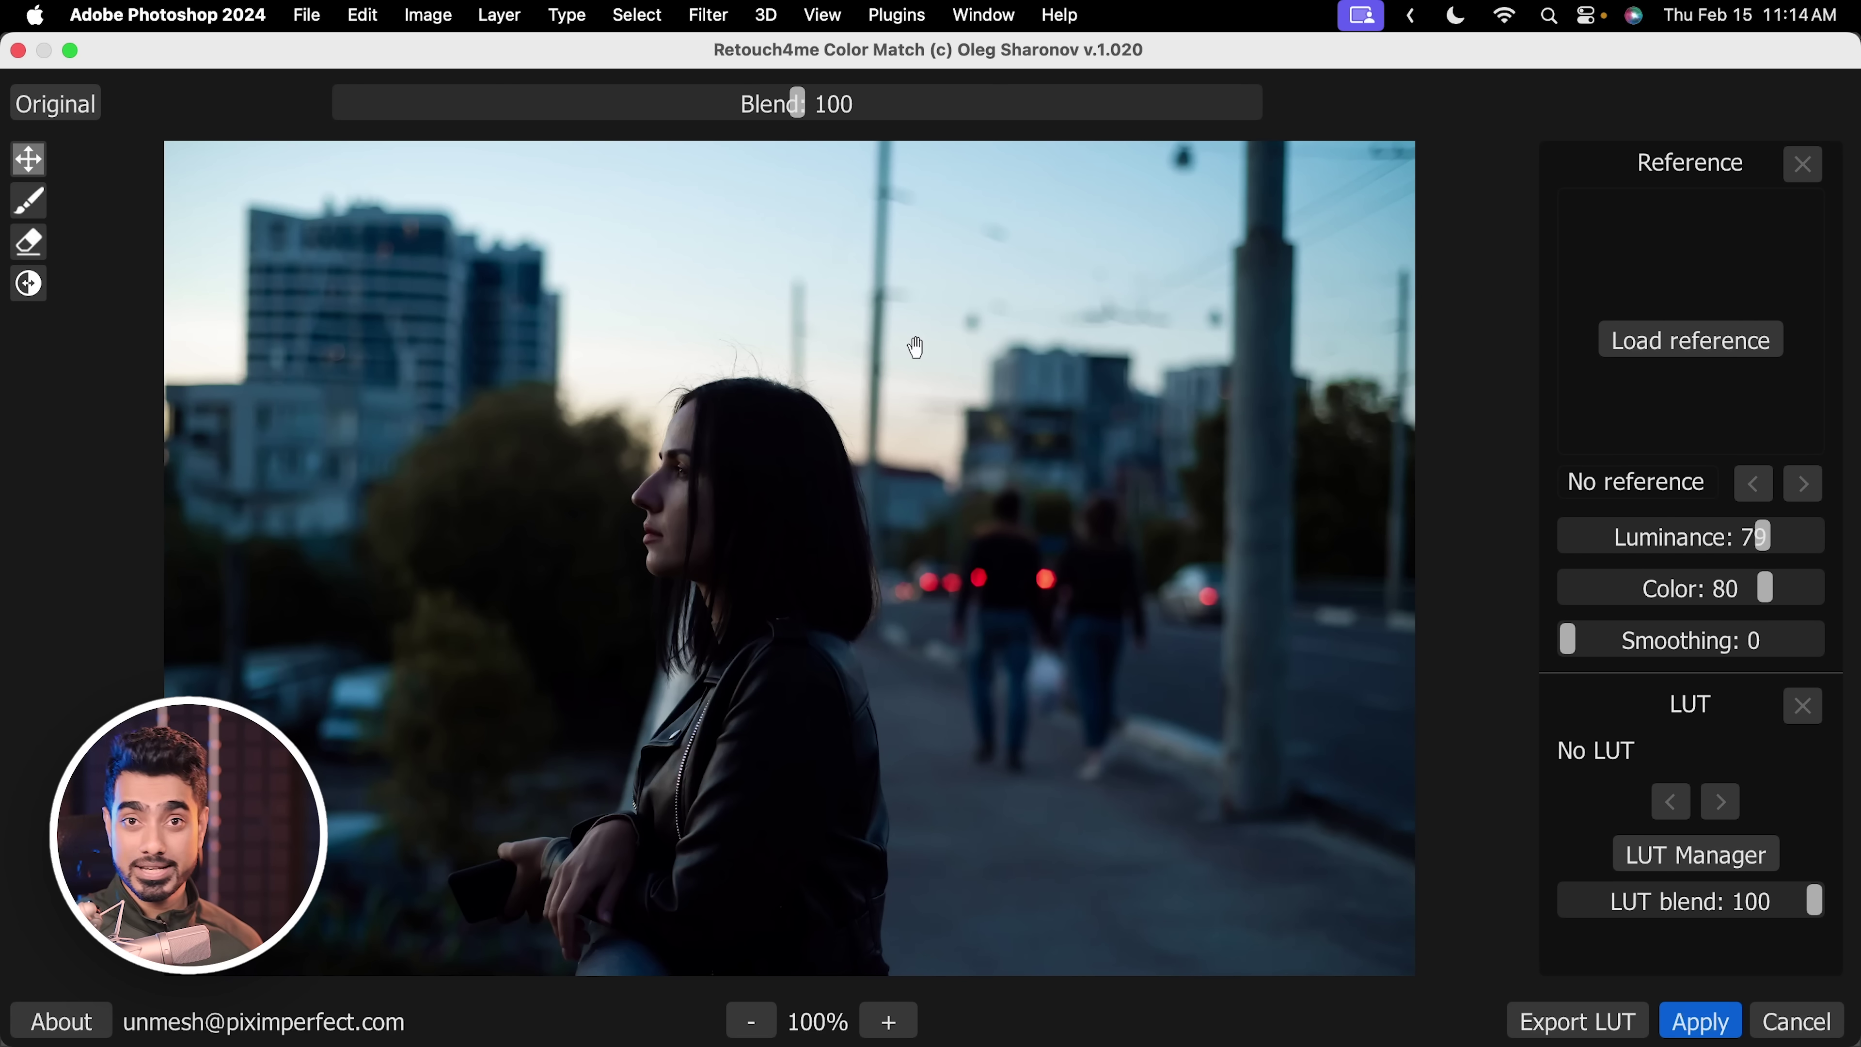
Load Dramatic Sky.jpg as the color reference for the photo of the woman on the street.
left_click(1687, 356)
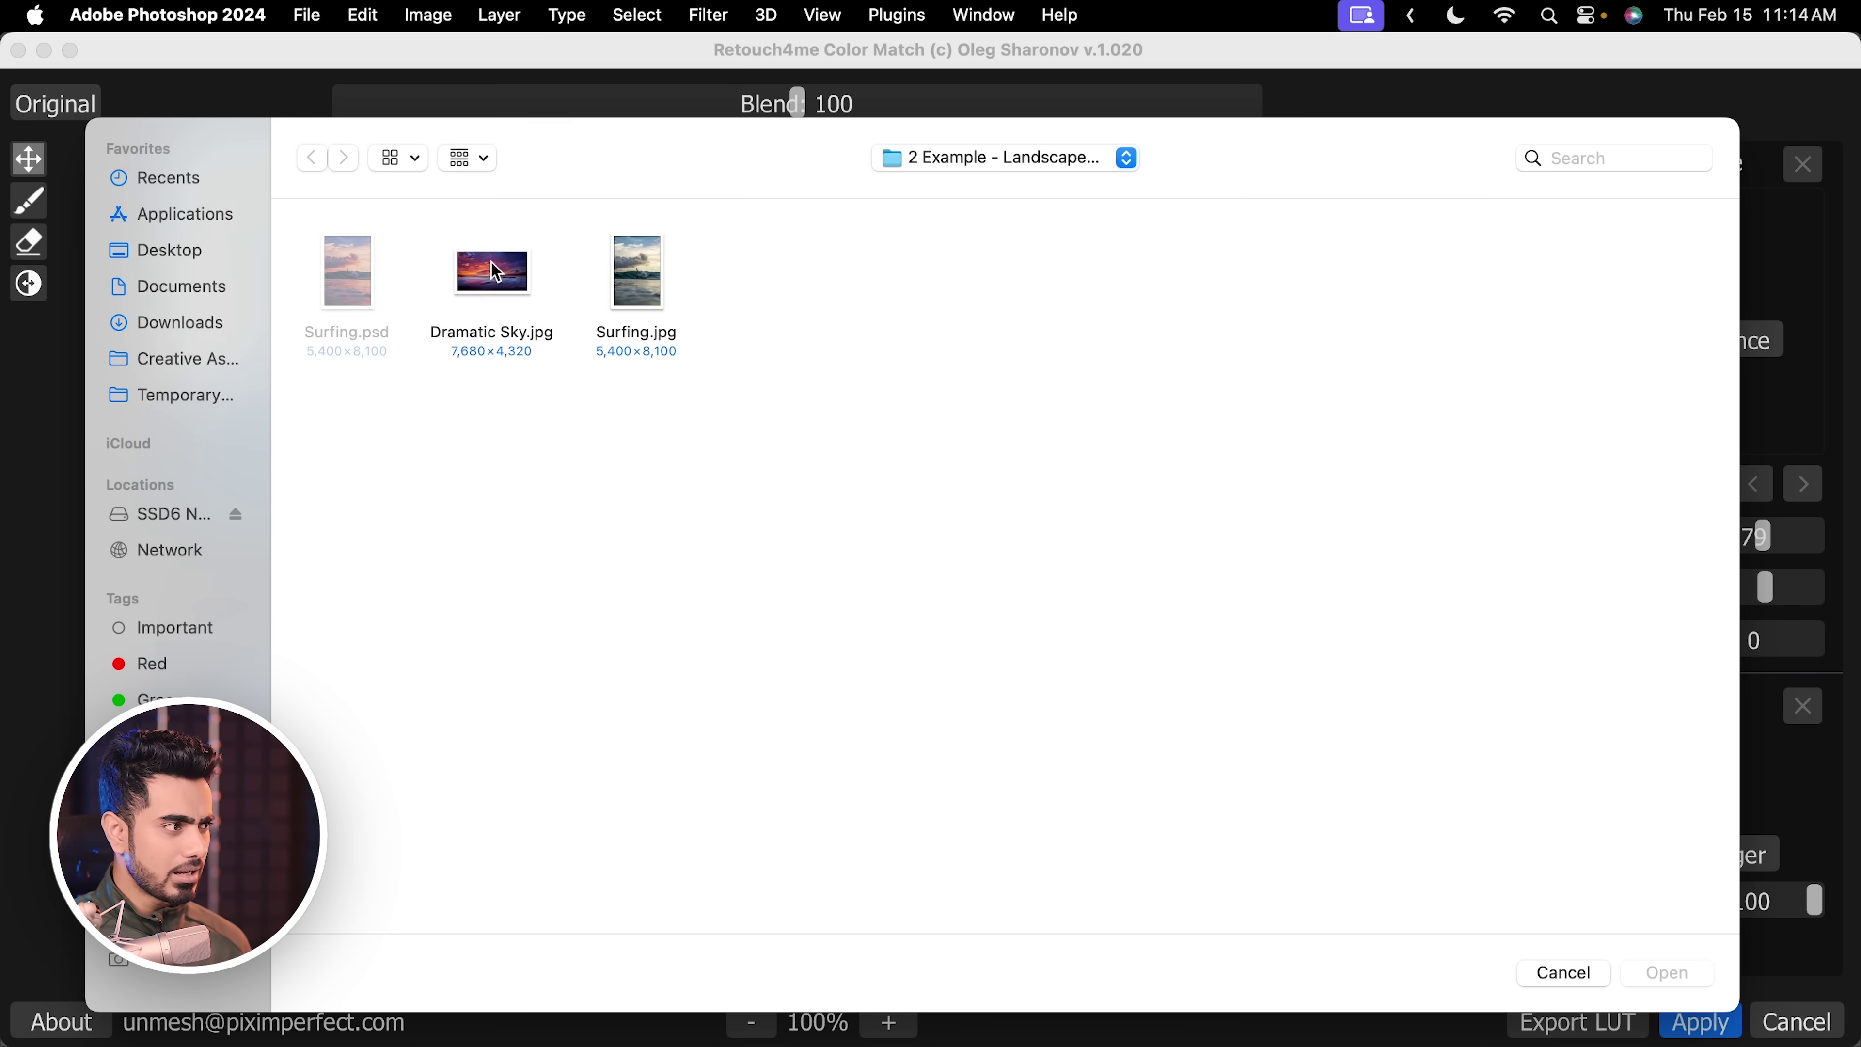
left_click(495, 273)
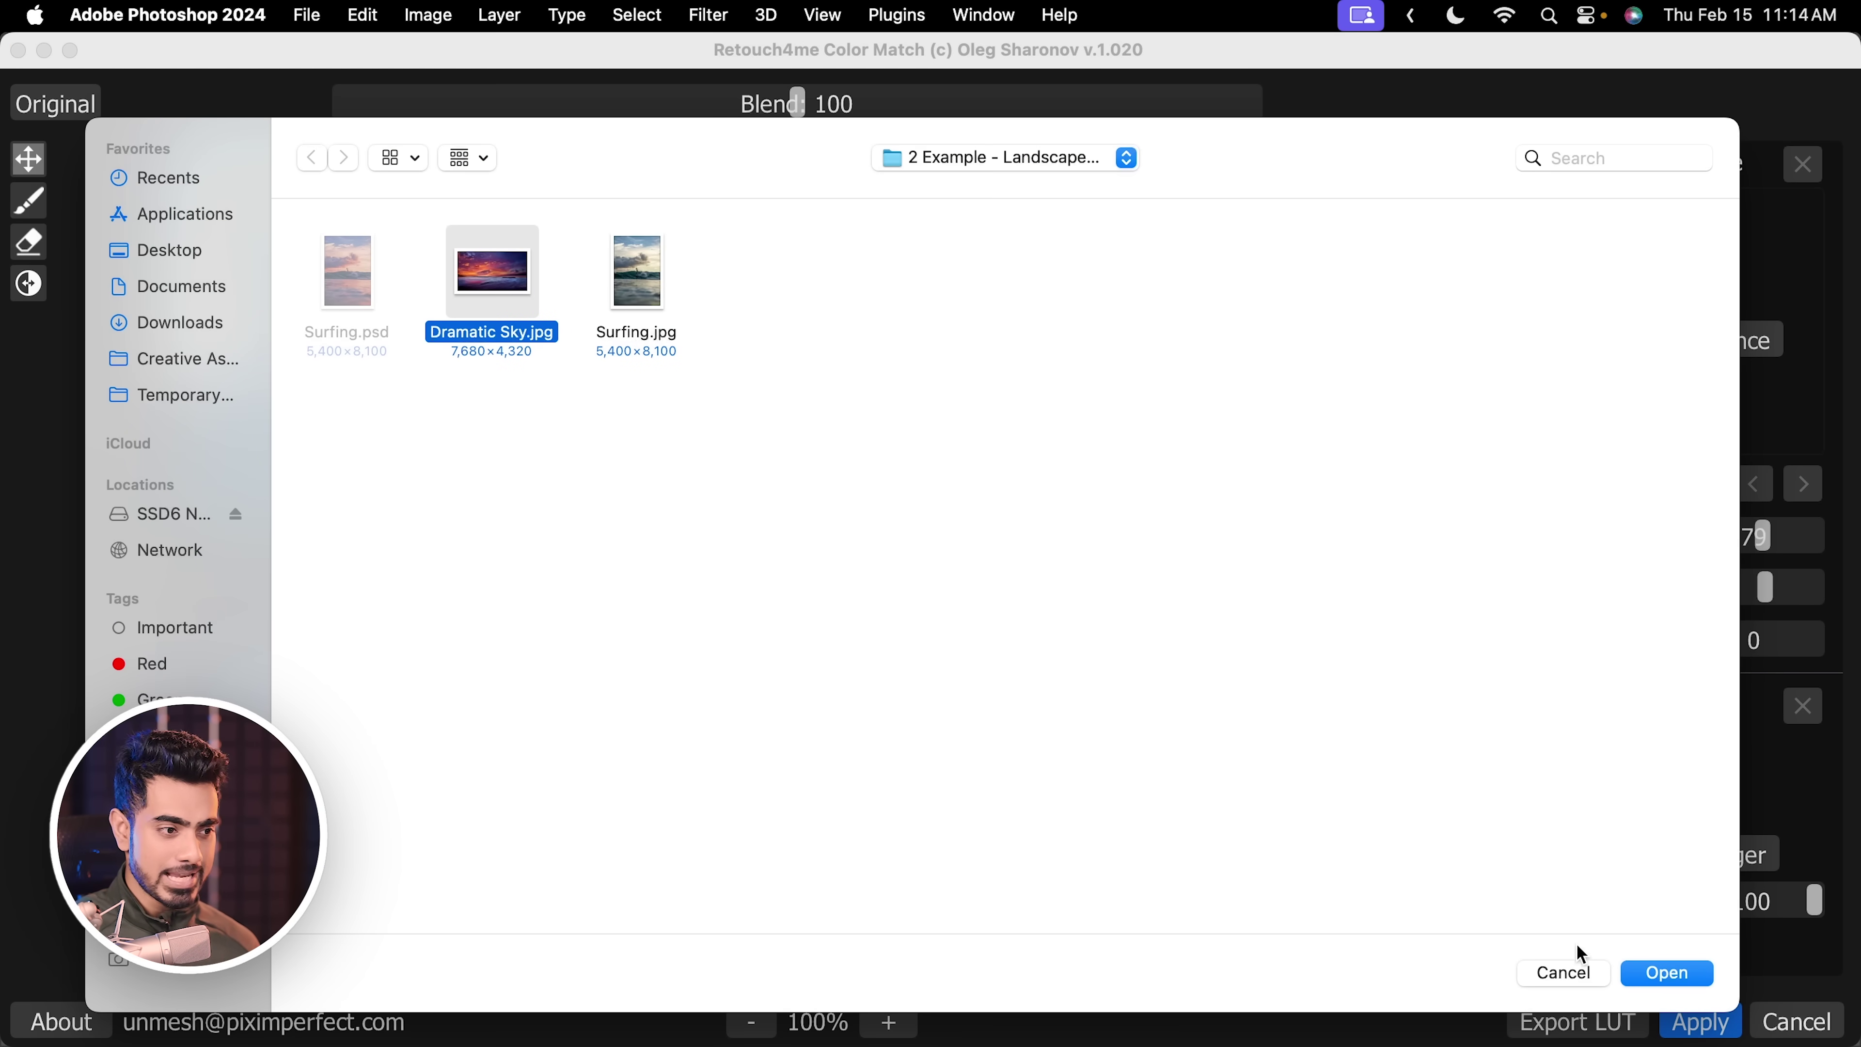
left_click(1669, 974)
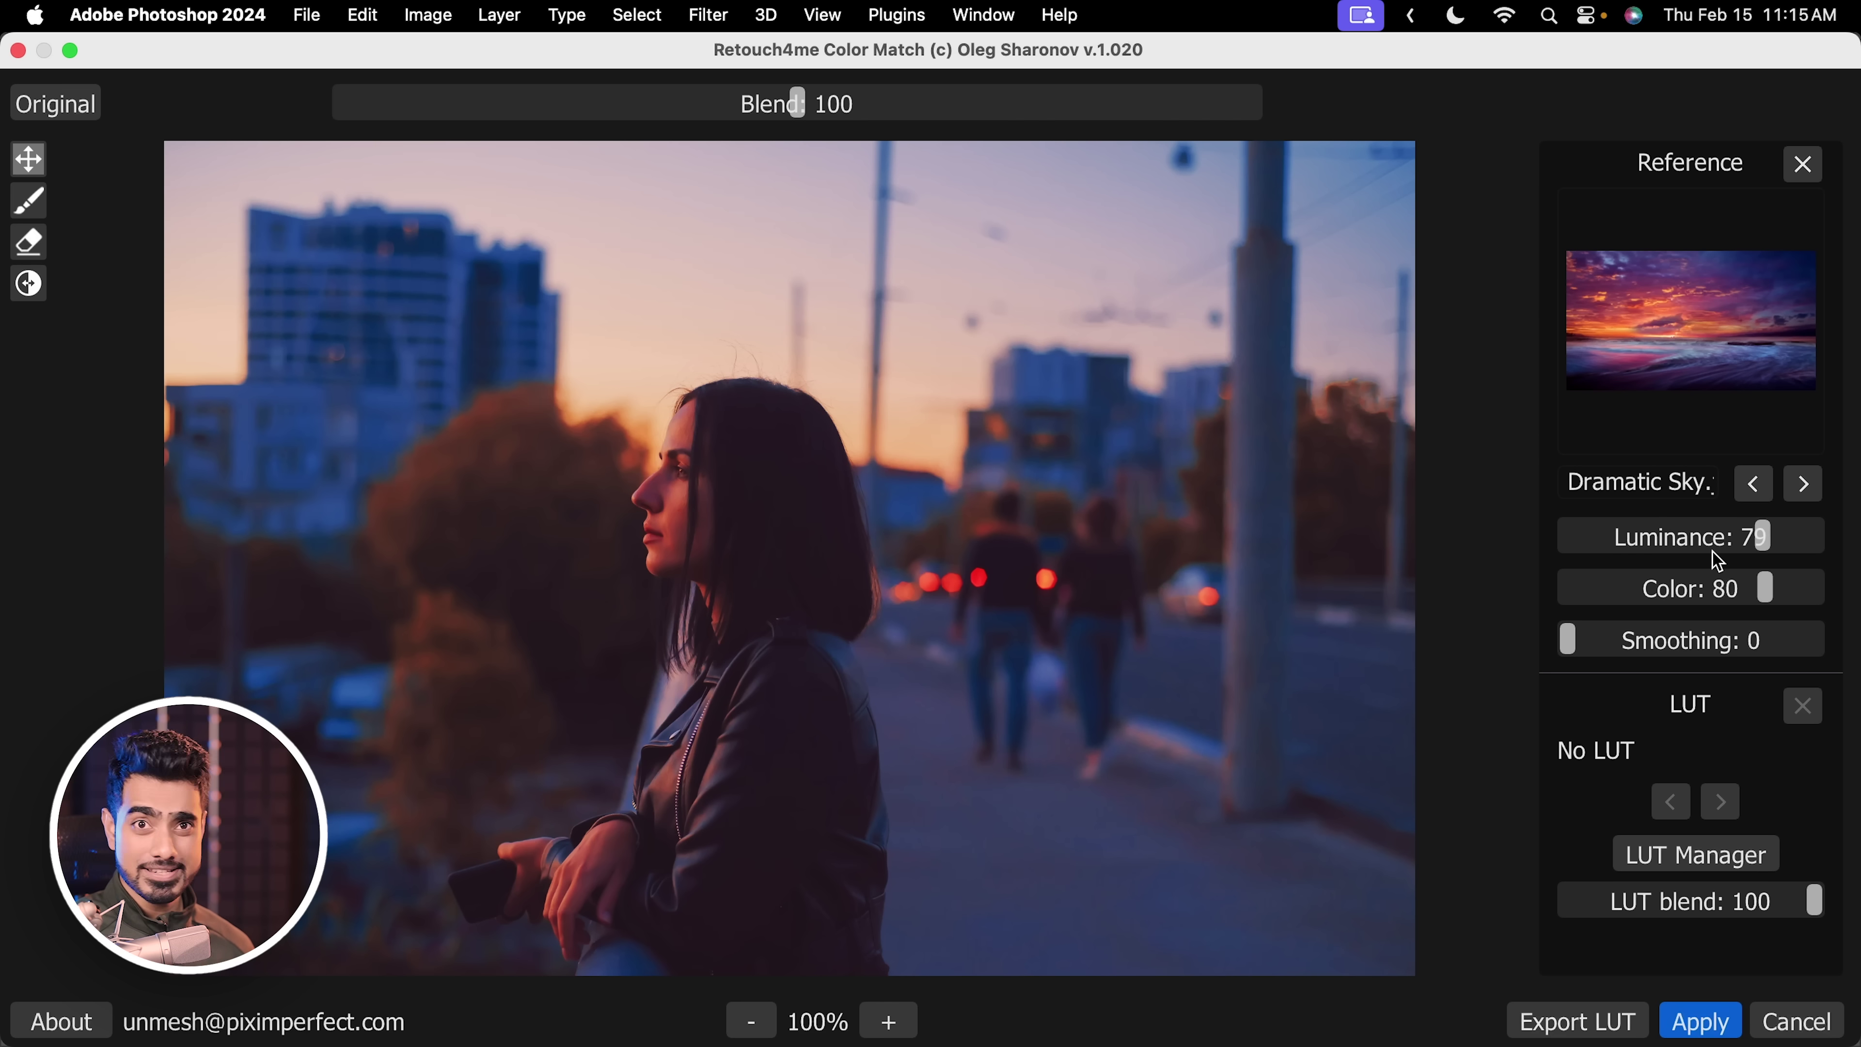
Set the color match's Luminance to 43 and Color to 54.
mouse_move(1692, 539)
left_mouse_down()
mouse_move(1644, 544)
mouse_move(1674, 539)
left_mouse_up()
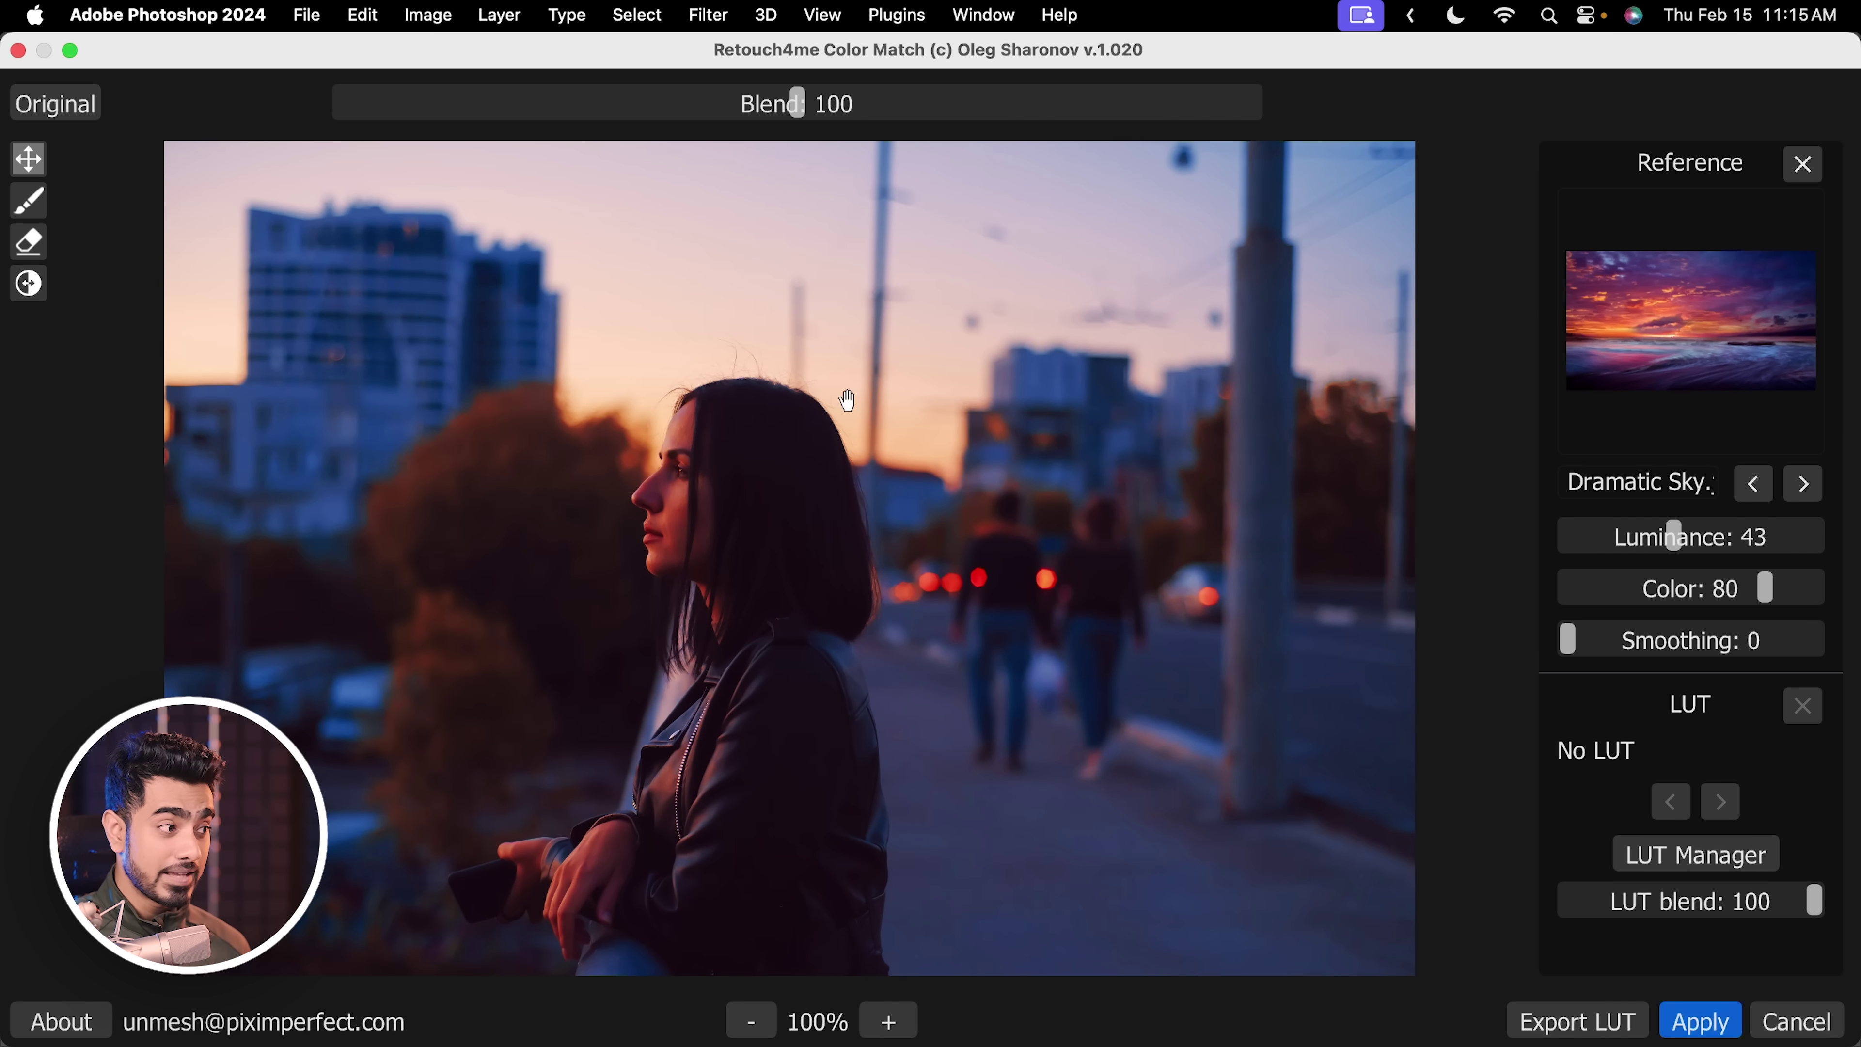
left_click(1705, 593)
left_click_drag(1726, 593, 1709, 598)
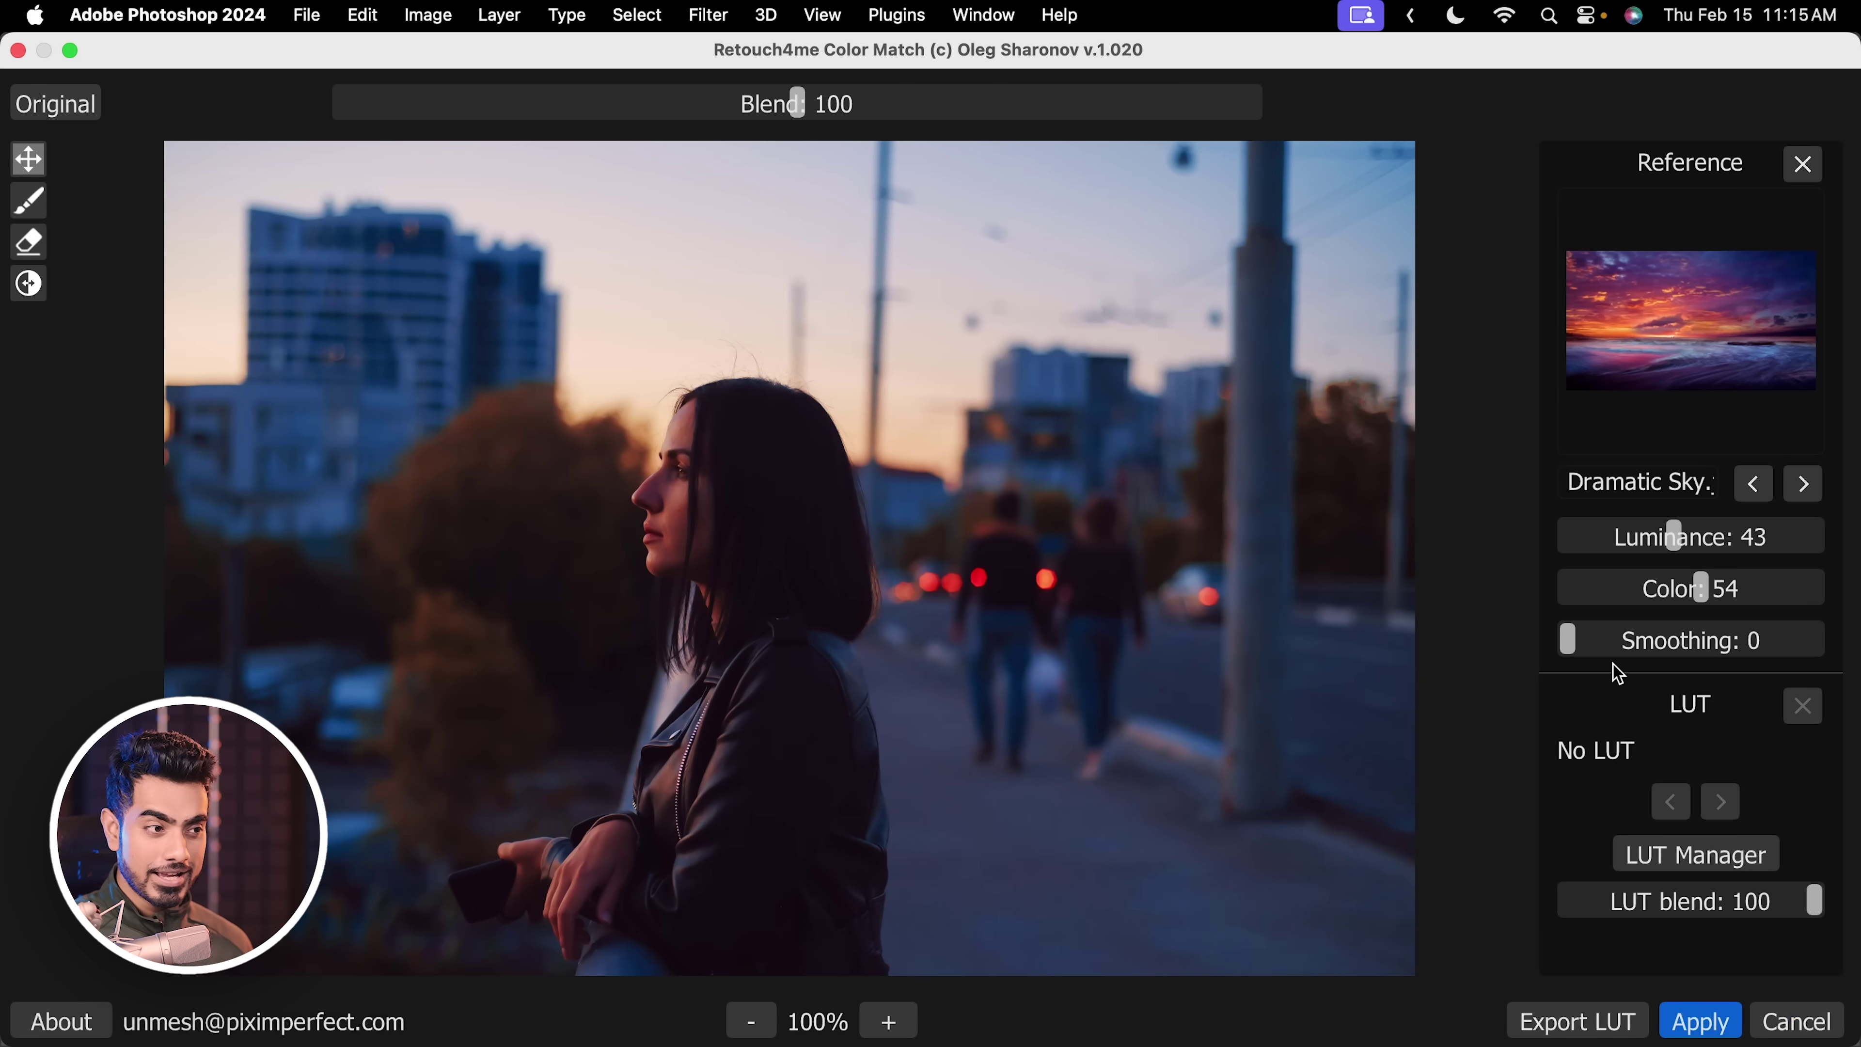
Compare Smoothing at 85 and 0, and again at 97 and 0 with Color raised to 100.
left_click_drag(1630, 649, 1725, 649)
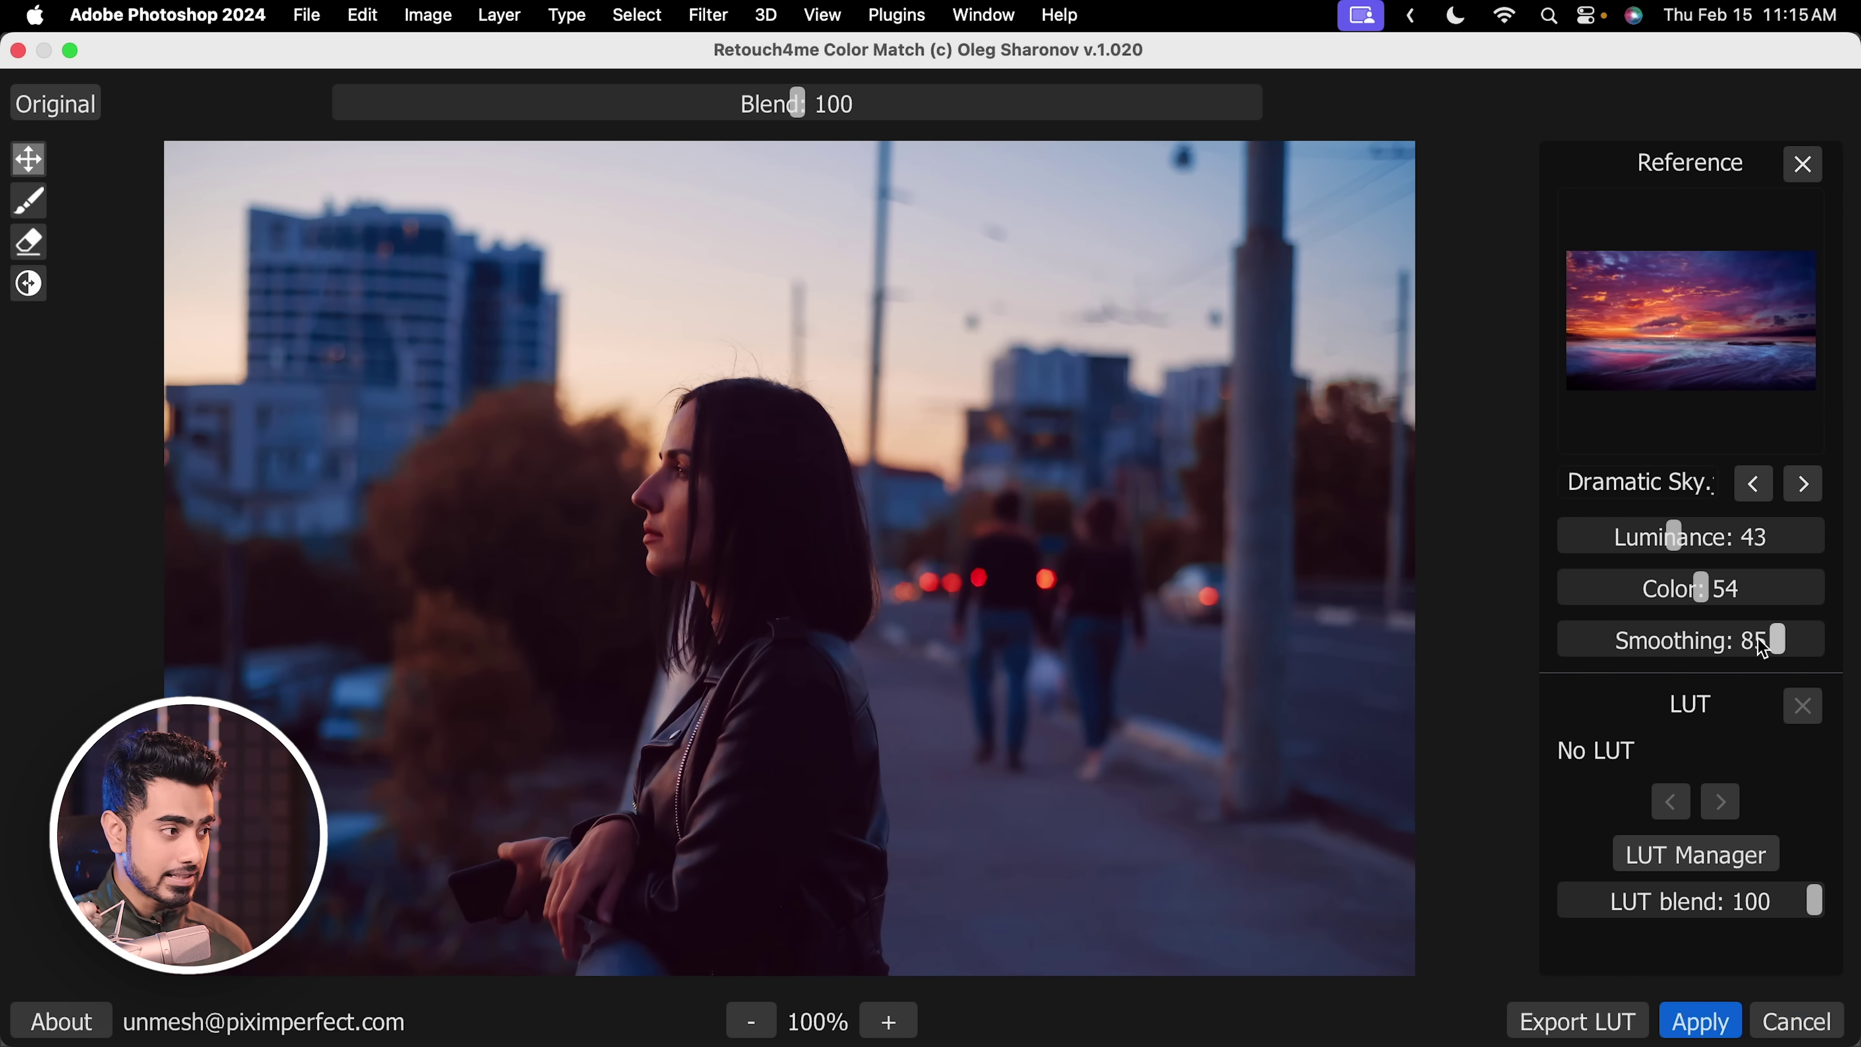
left_click_drag(1776, 642, 1471, 644)
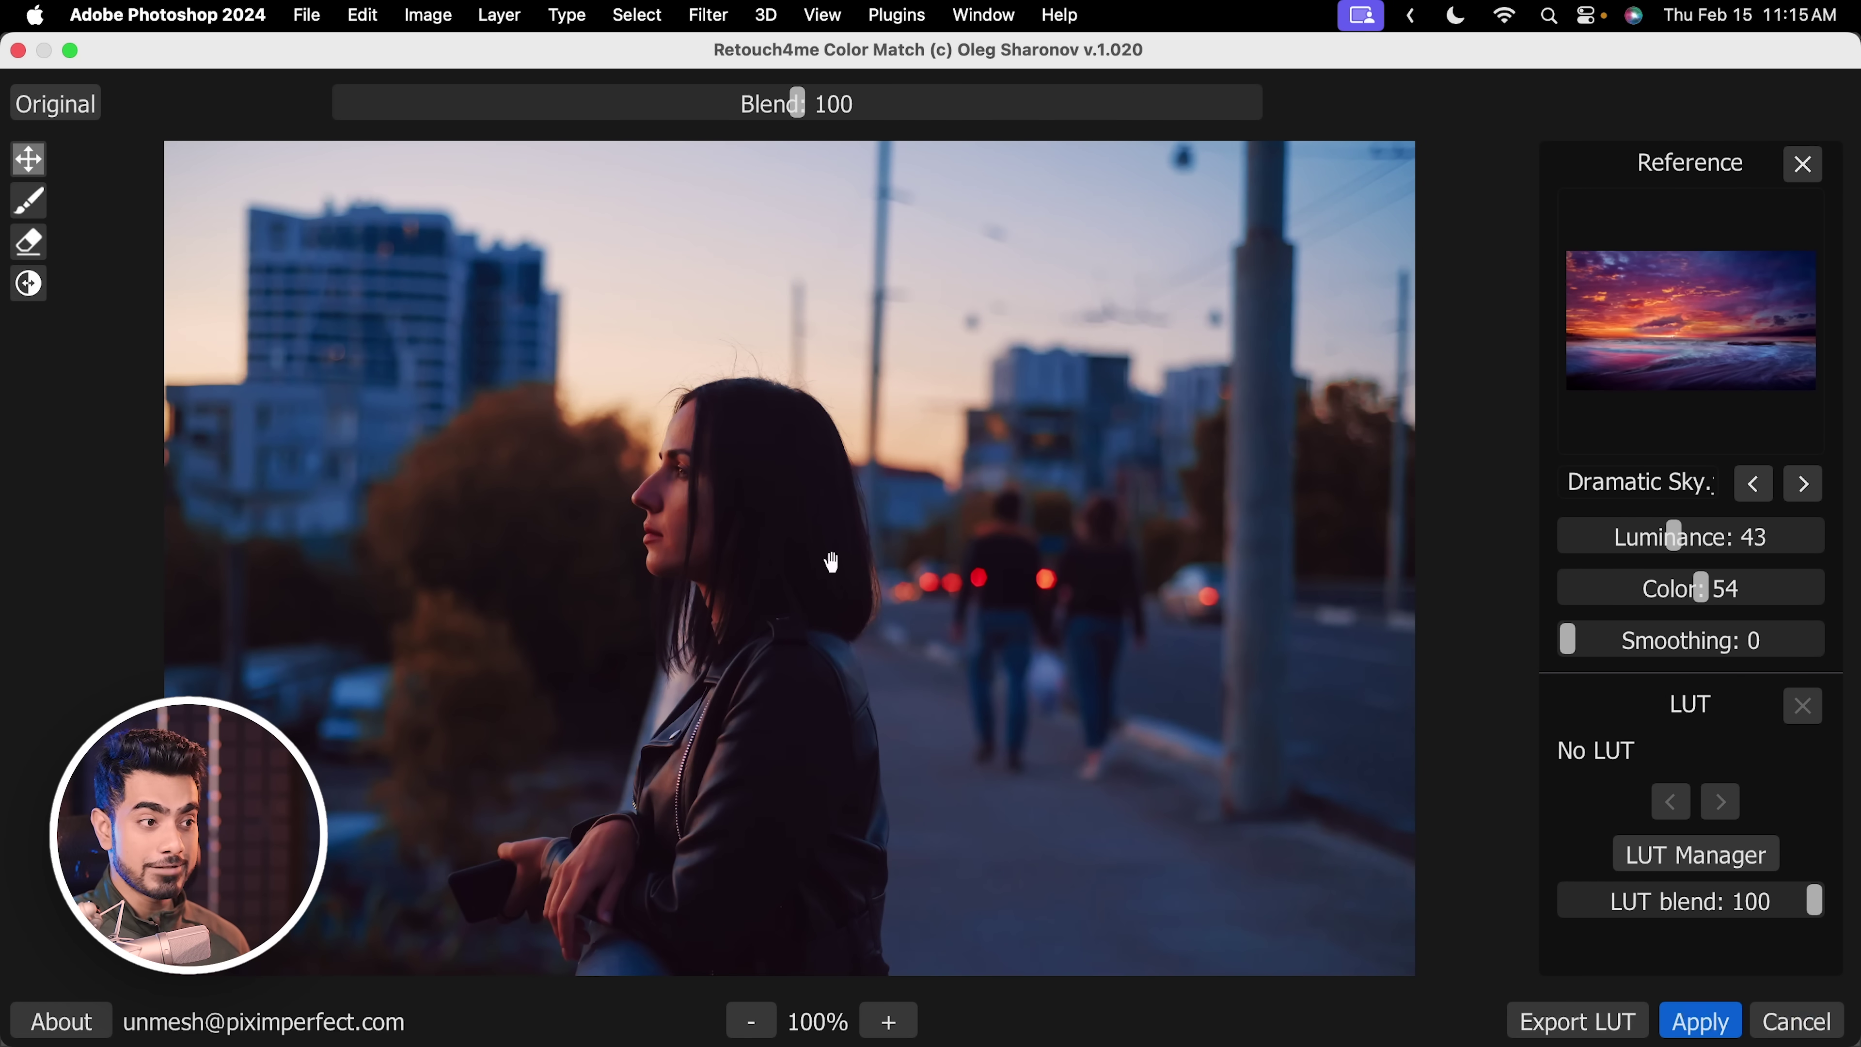
left_click_drag(1709, 601, 1832, 624)
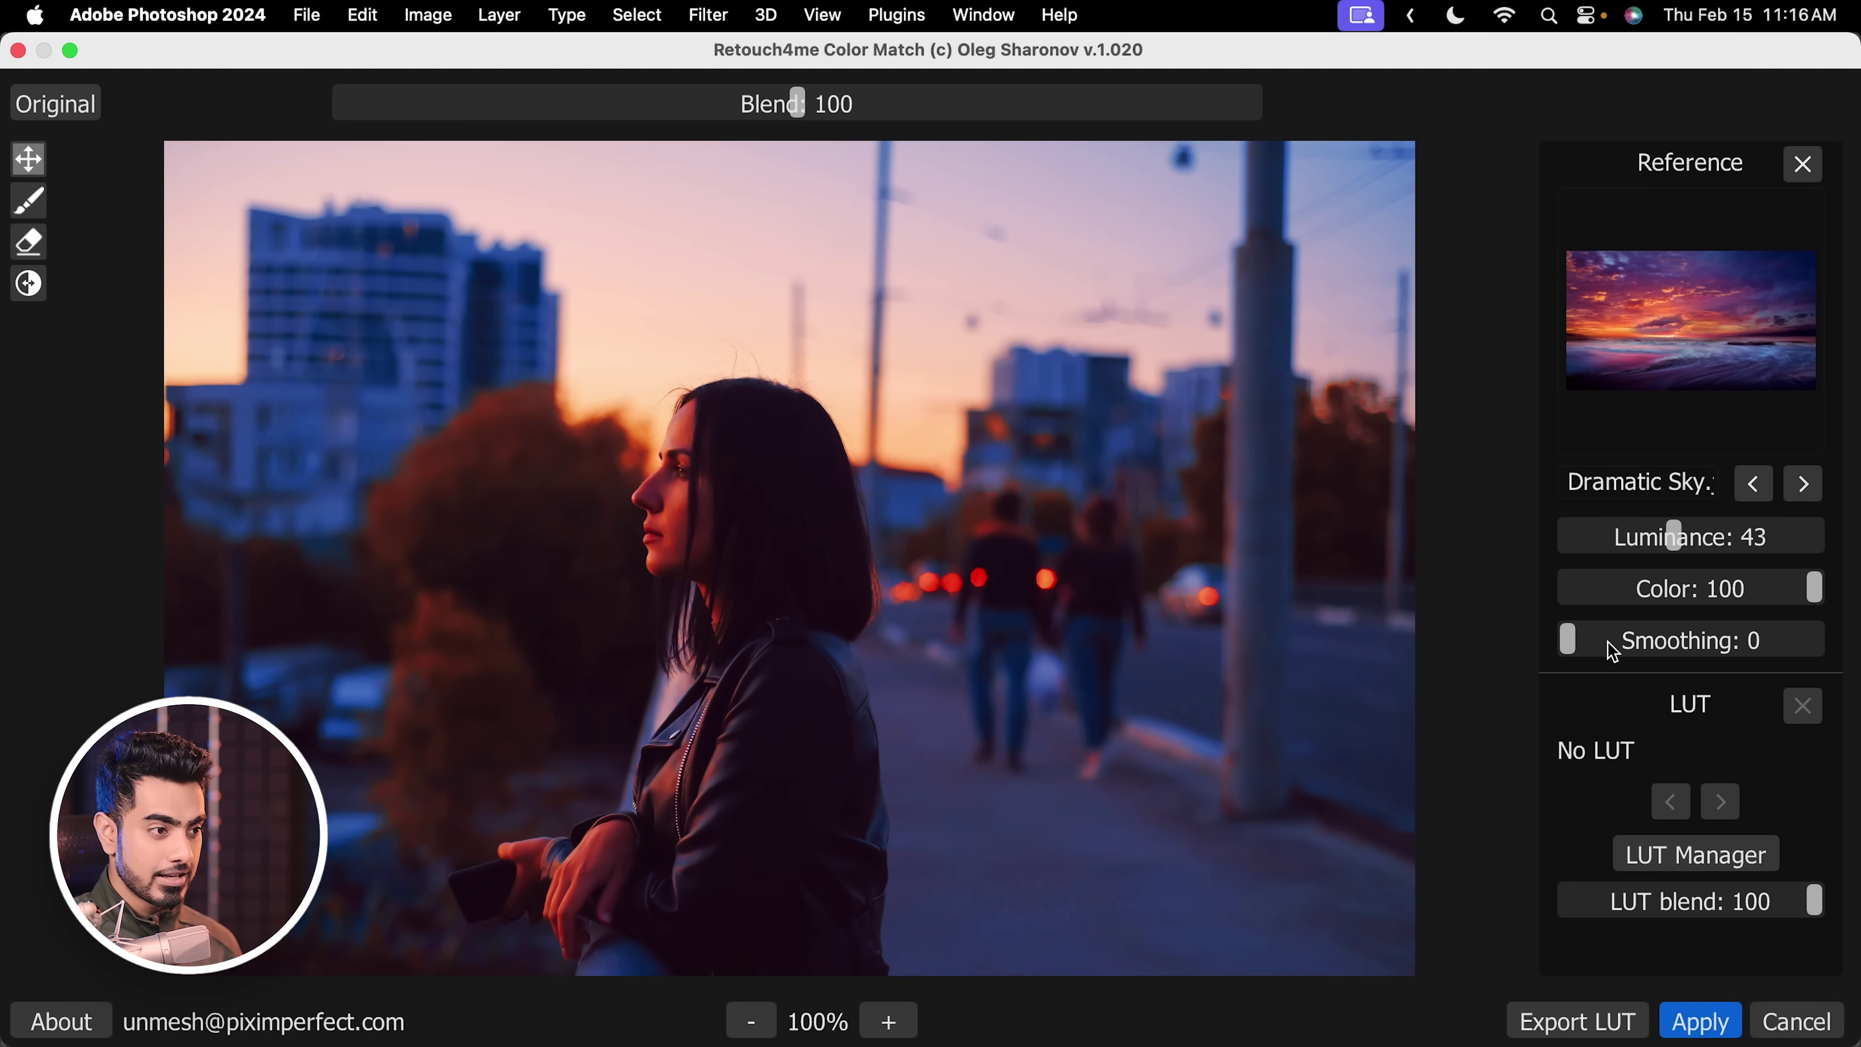
left_click(1805, 643)
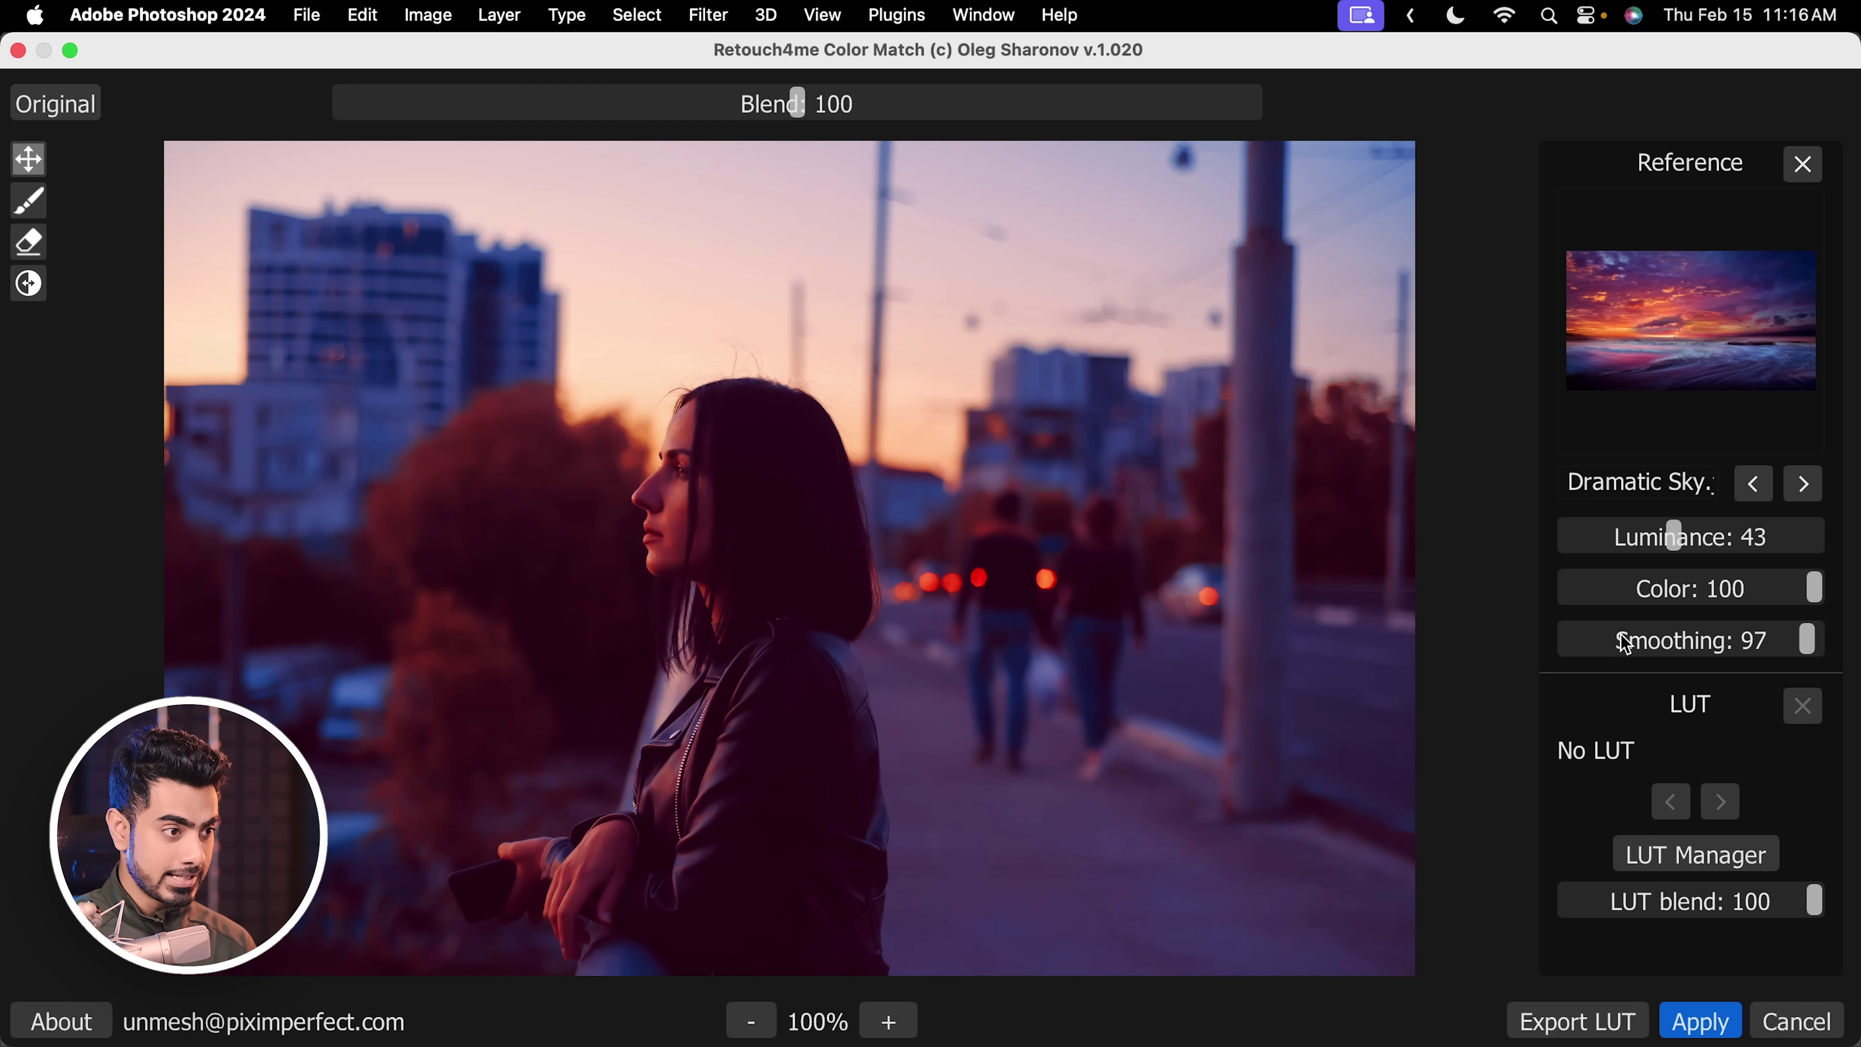
left_click_drag(1628, 651, 1529, 641)
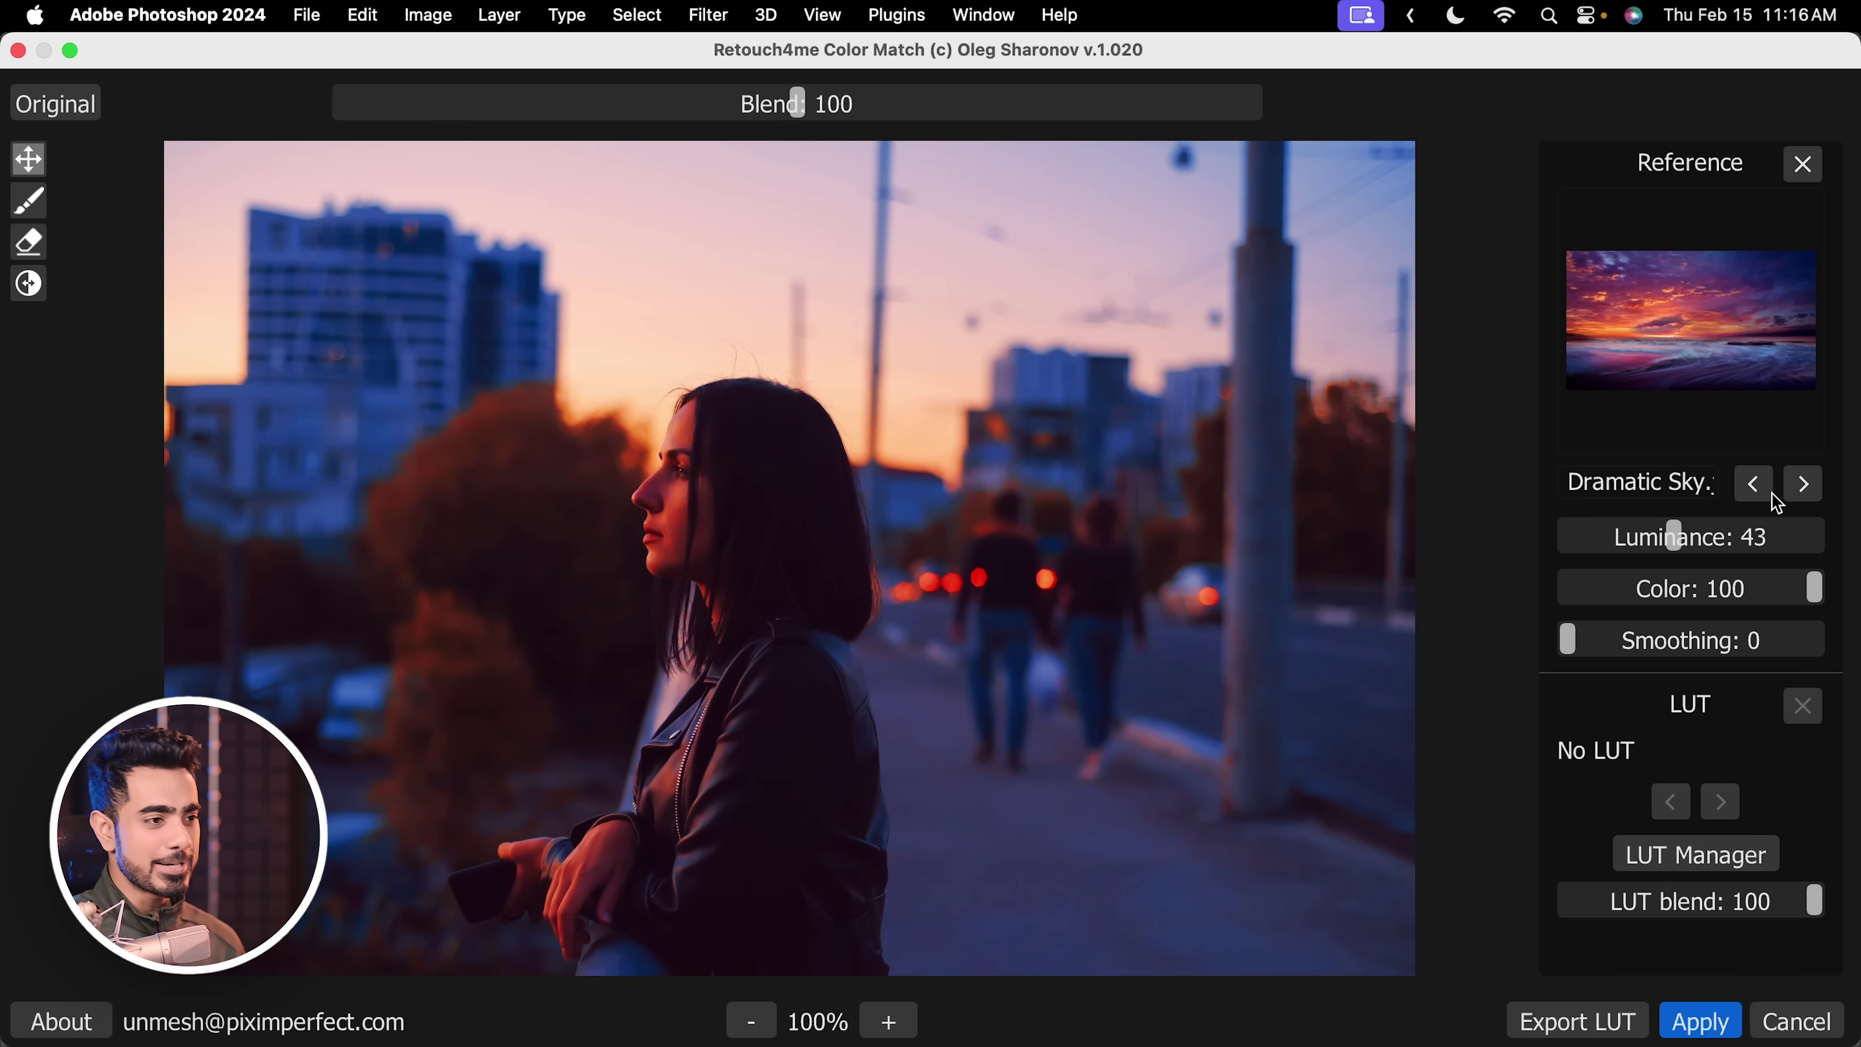
Set Color to 56 and Smoothing to 18, and apply the color match to the street photo.
left_click_drag(1746, 593, 1741, 592)
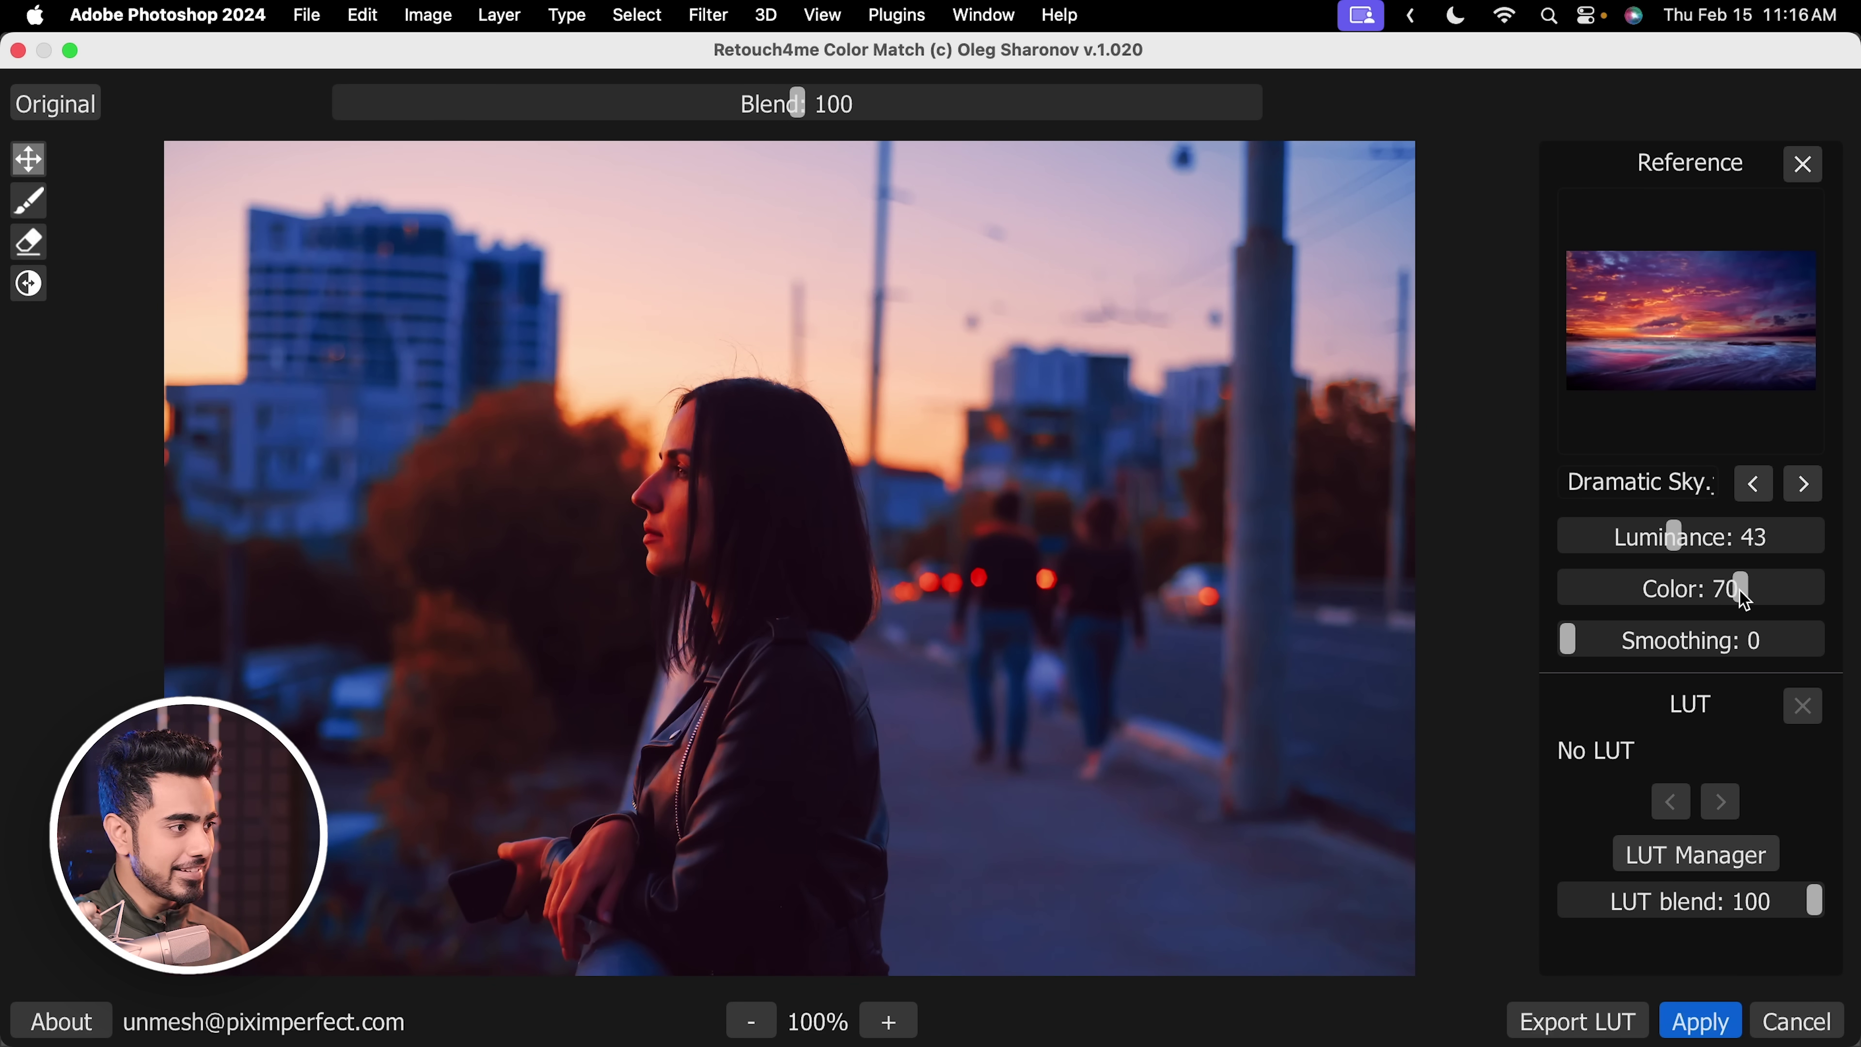
left_click(1615, 652)
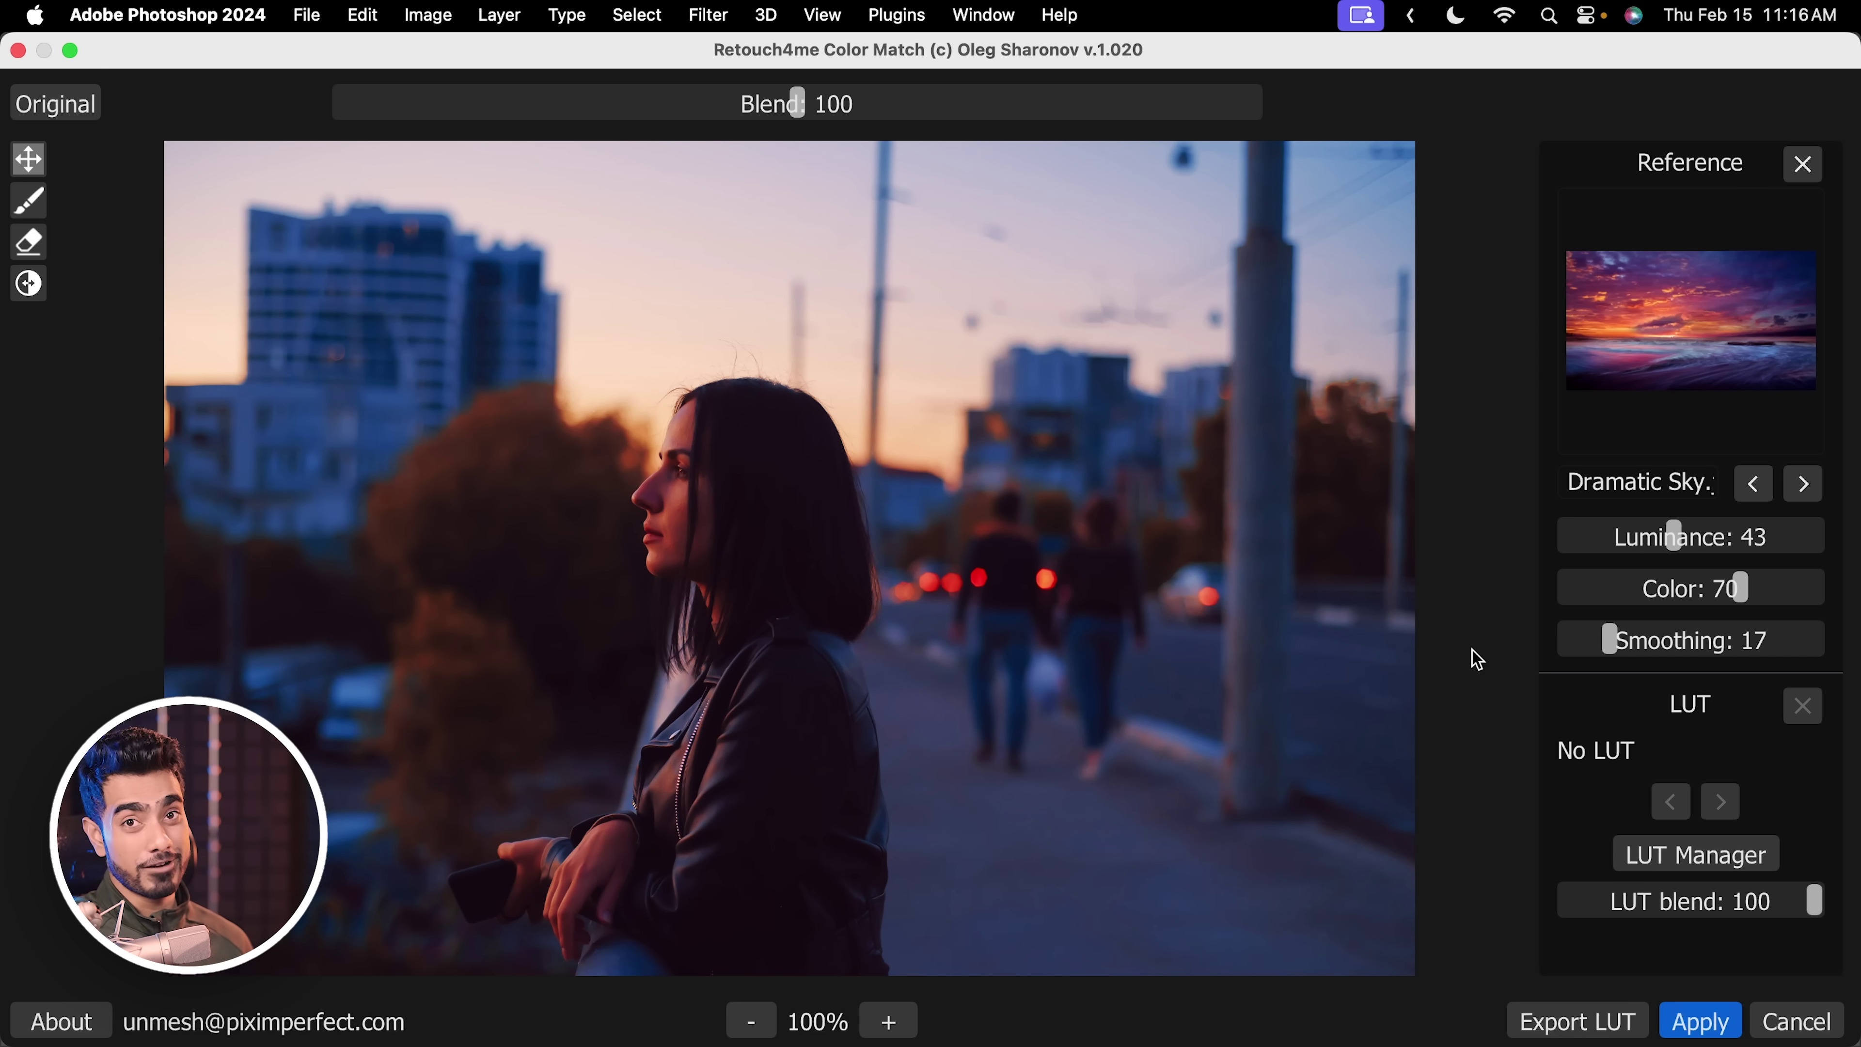
left_click_drag(1741, 590, 1701, 602)
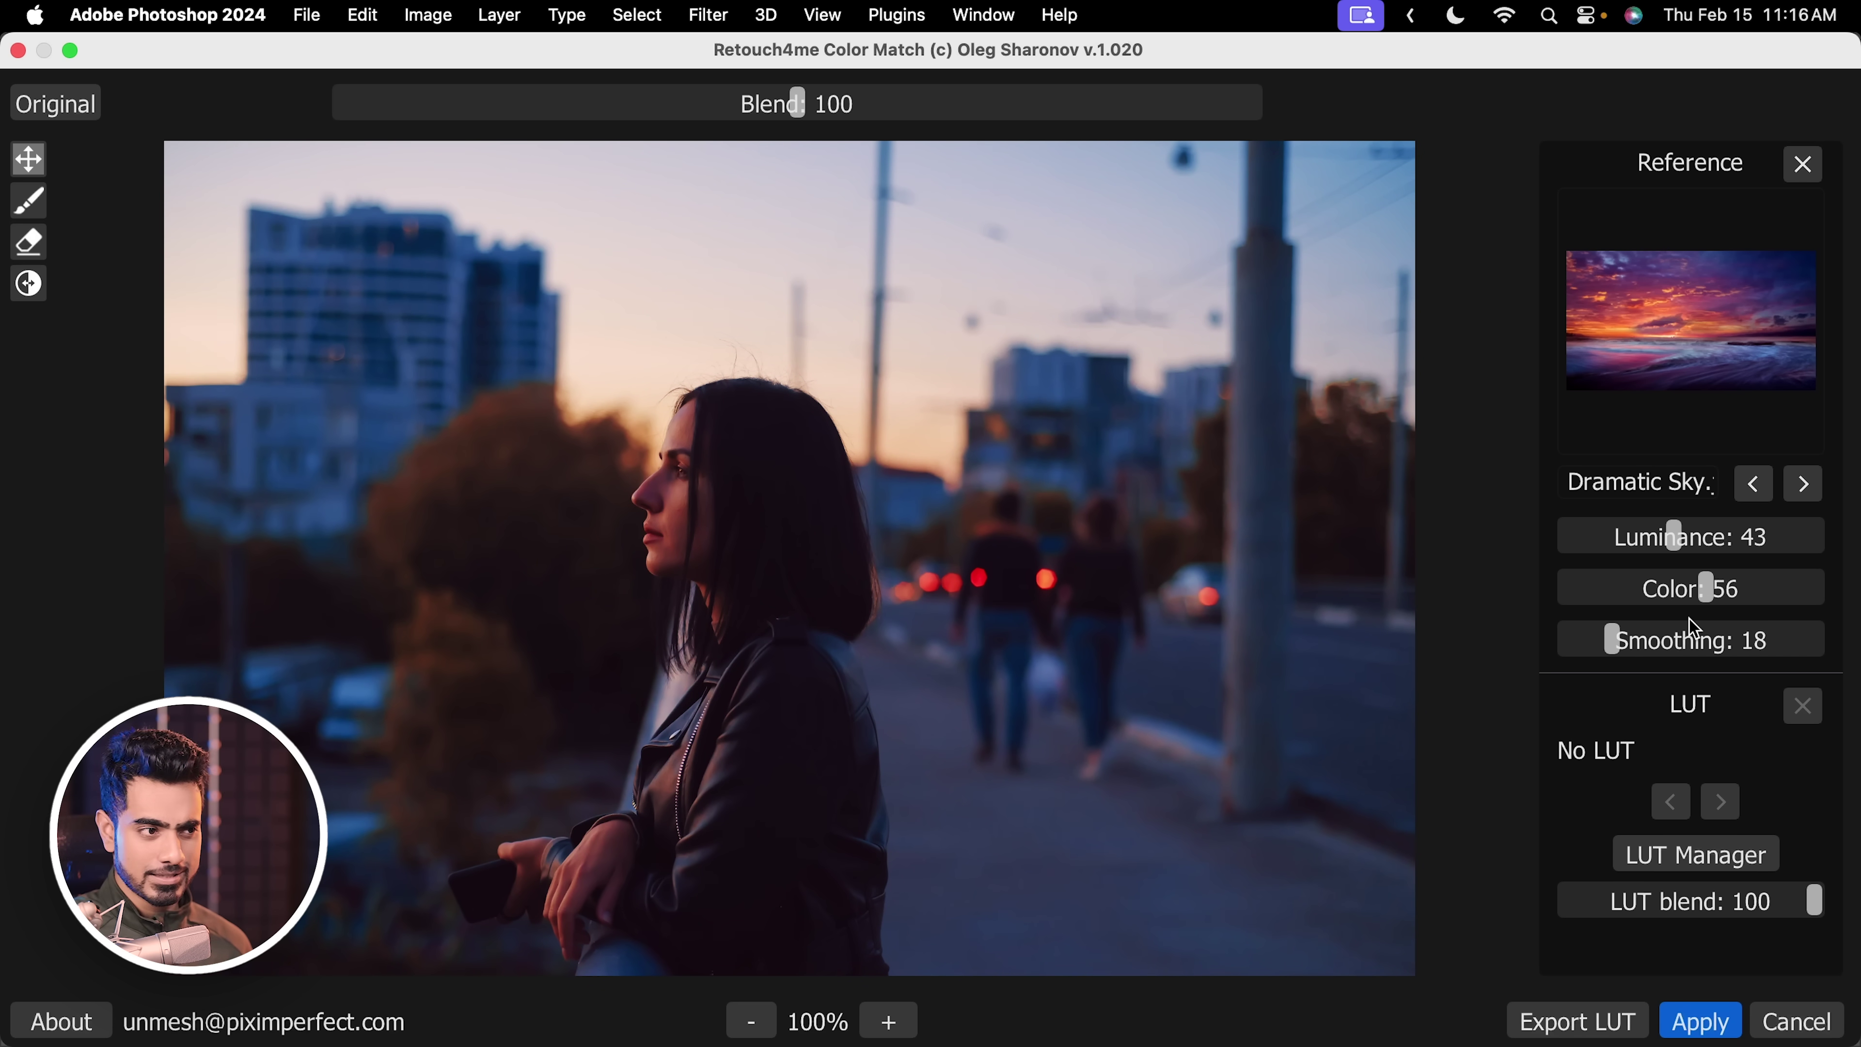
left_click(1699, 1020)
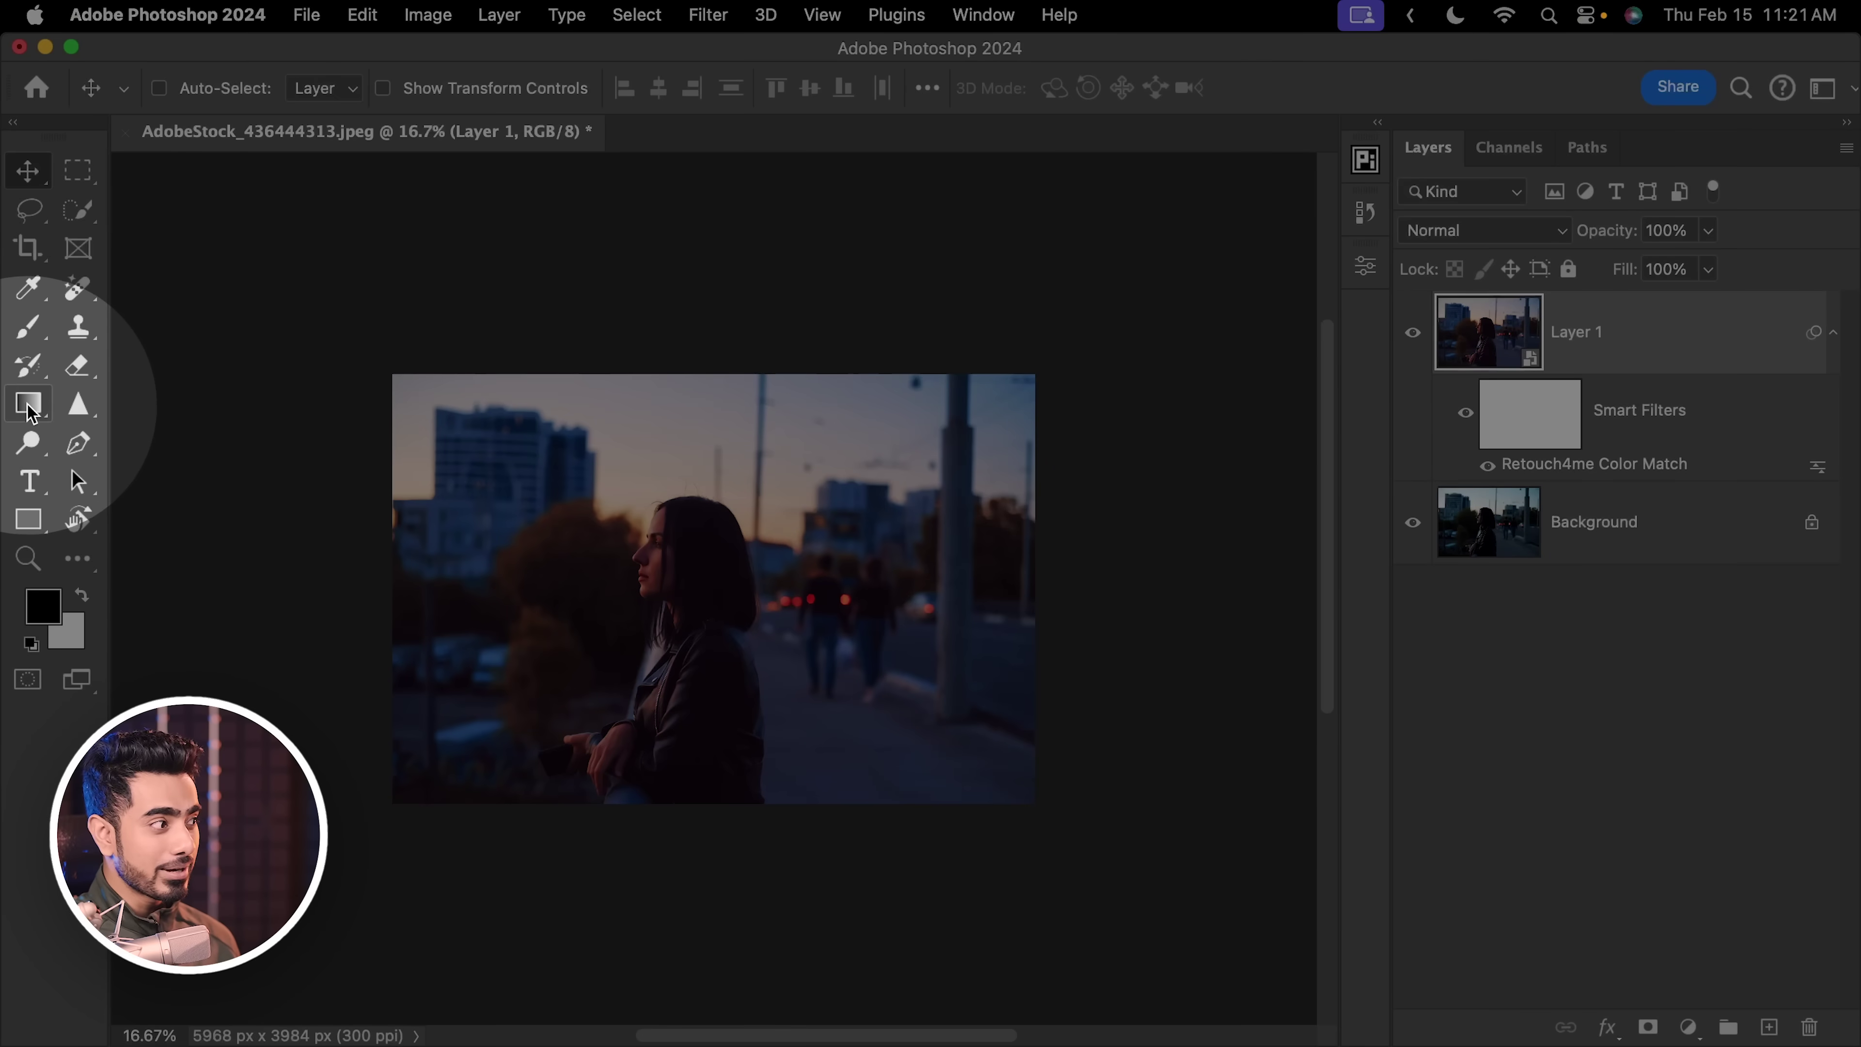
Draw a black-to-white radial gradient fill from near the photo's left edge towards its lower middle.
left_click(28, 404)
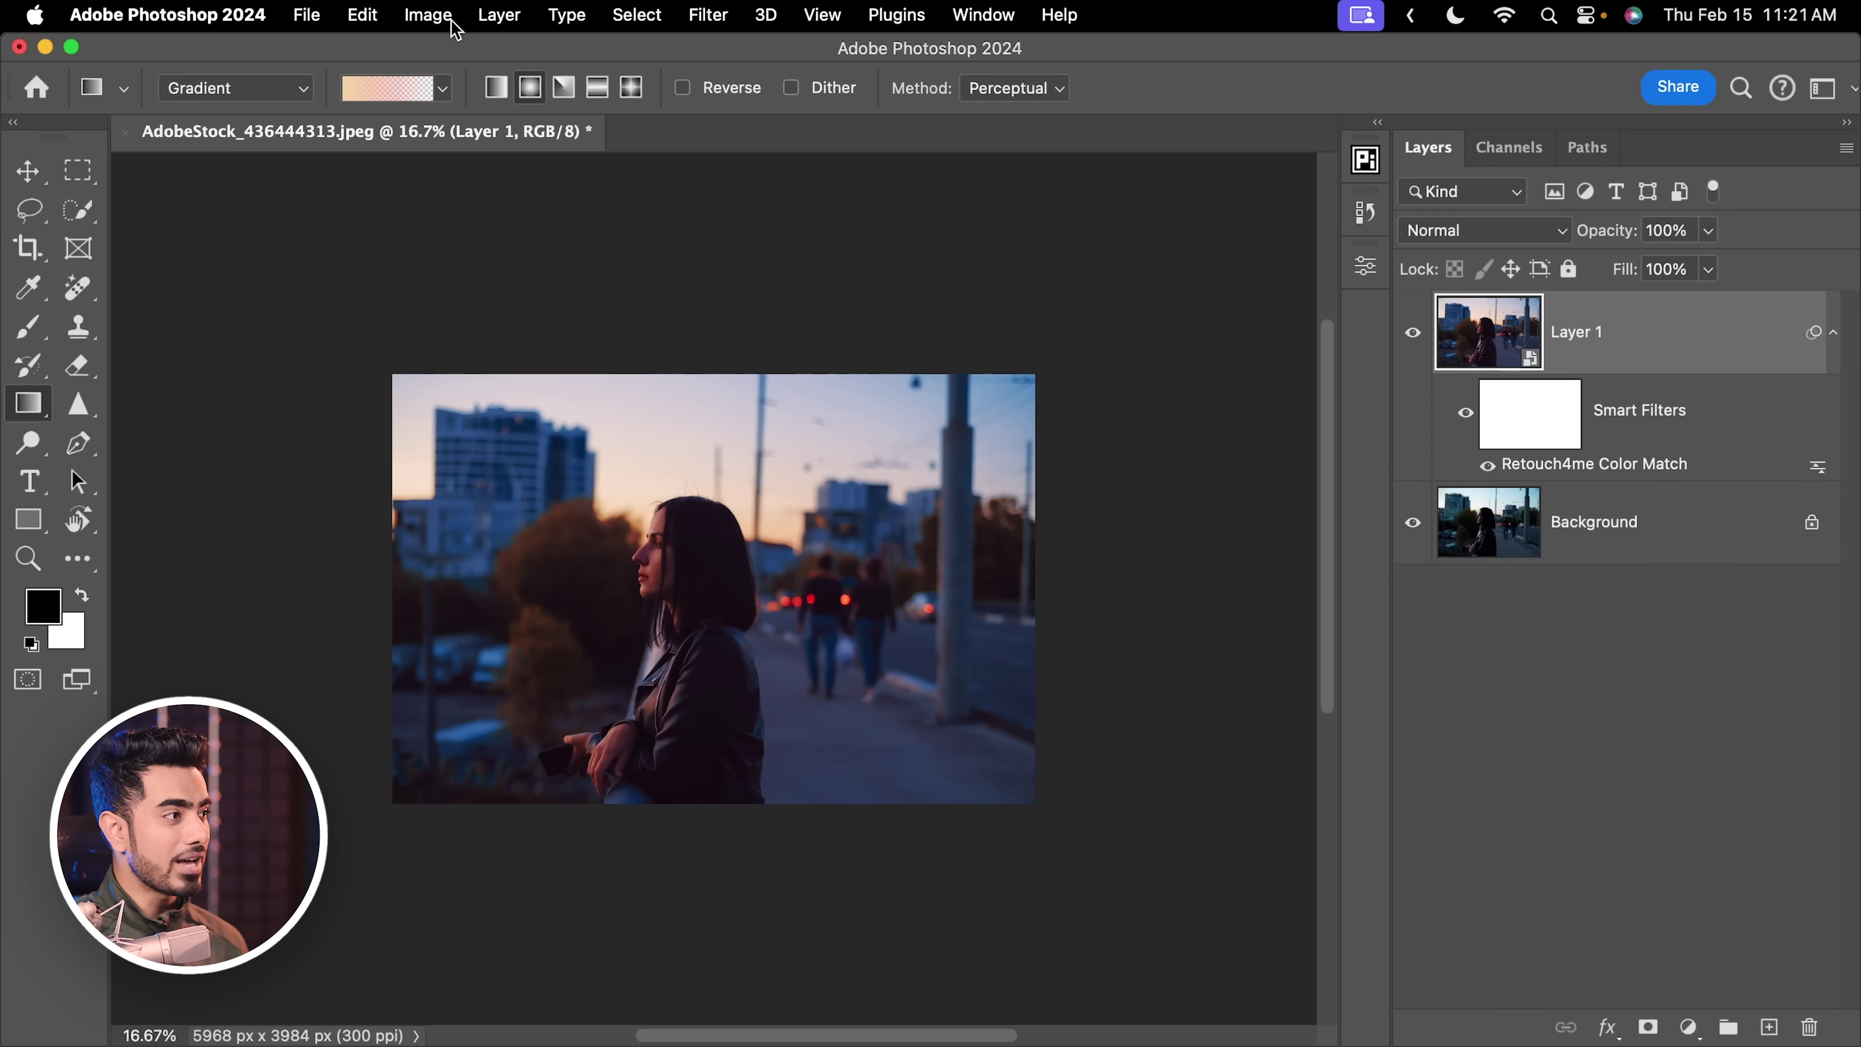
left_click(443, 89)
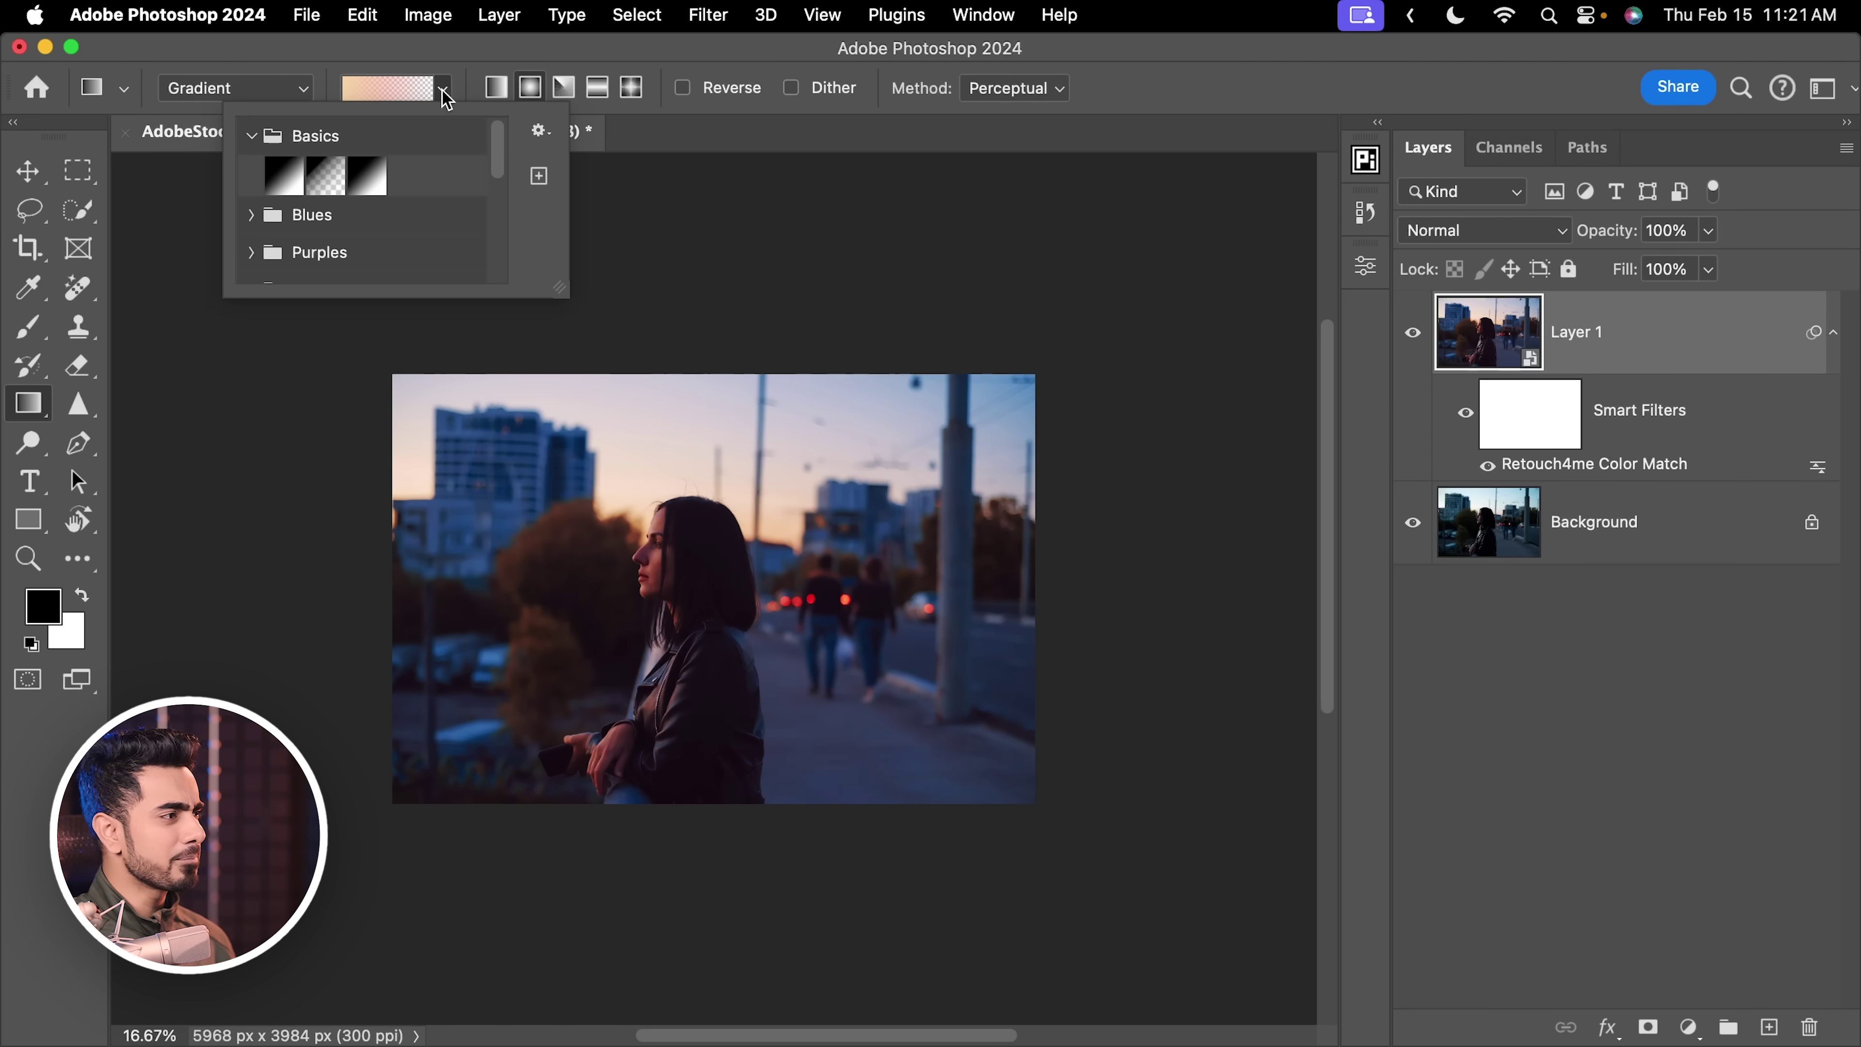
left_click(284, 189)
left_click(448, 92)
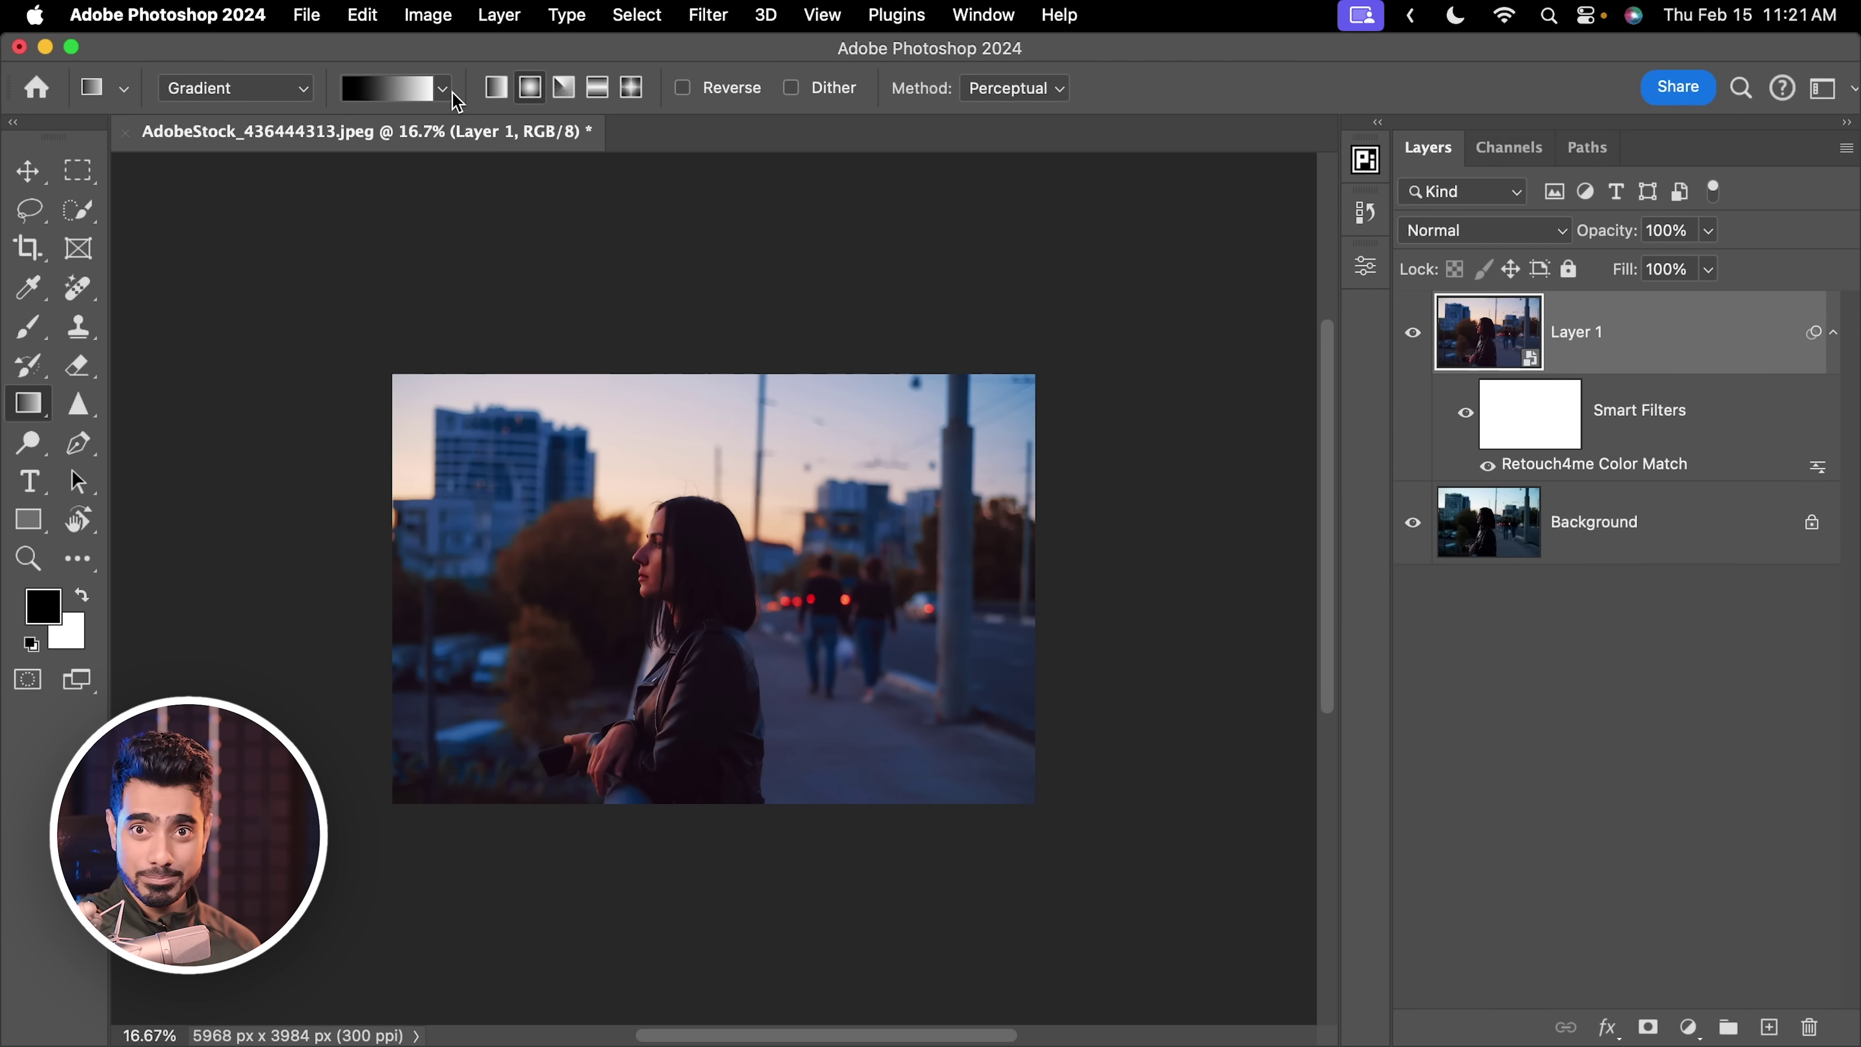
left_click_drag(413, 478, 759, 673)
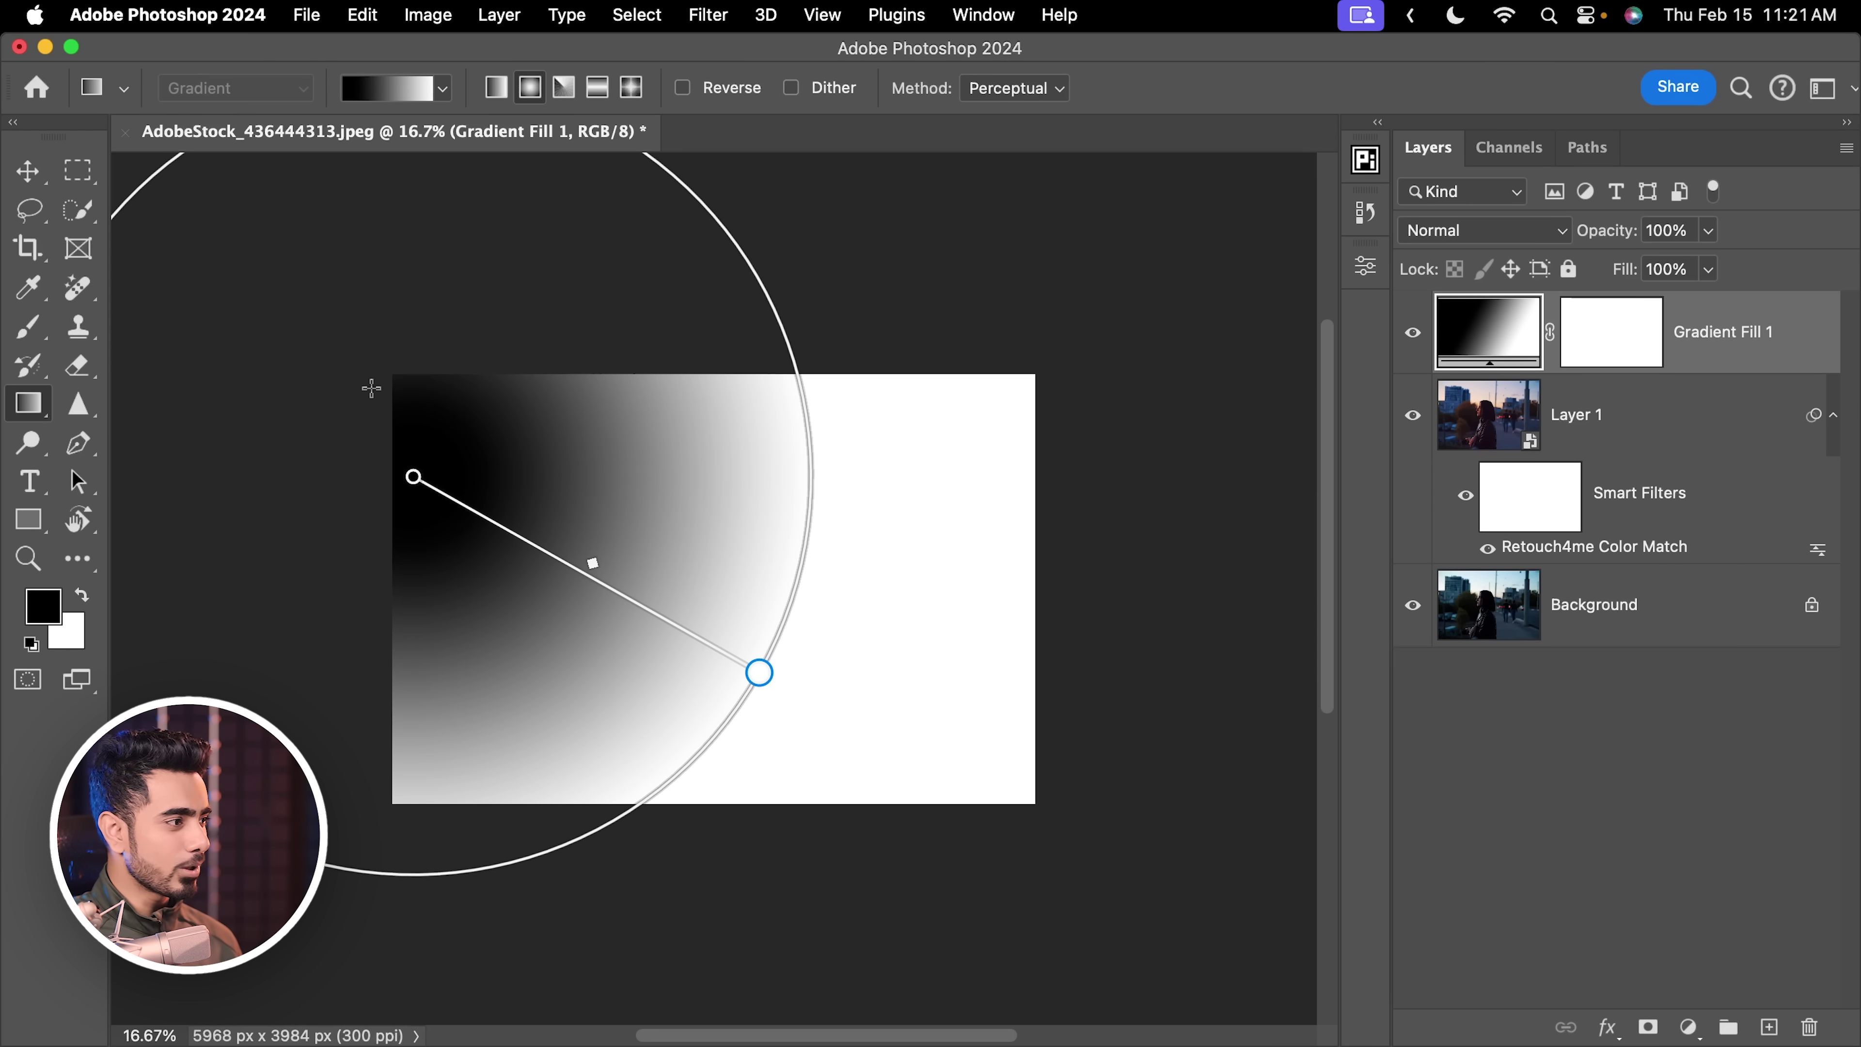
Change the gradient's center color stop to light peach, ffdfbc.
double_click(413, 477)
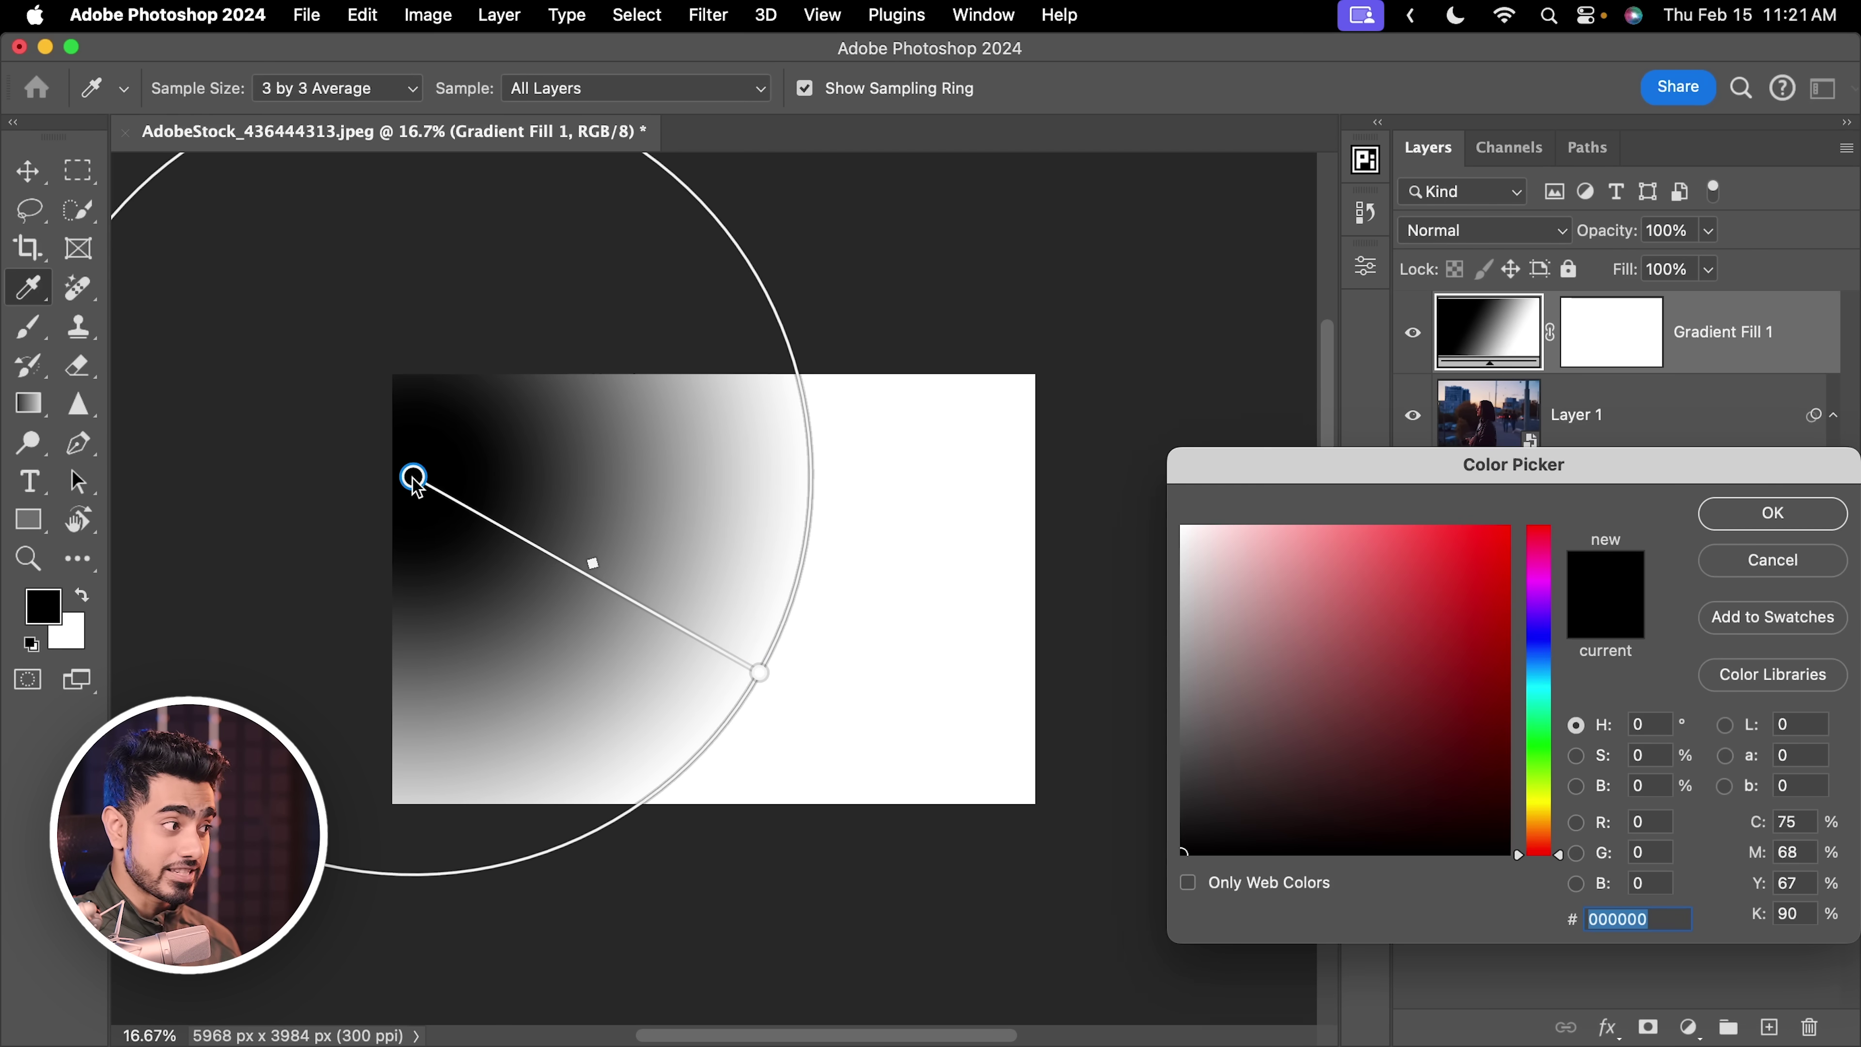
mouse_move(1541, 822)
left_mouse_down()
mouse_move(1549, 806)
mouse_move(1549, 834)
left_mouse_up()
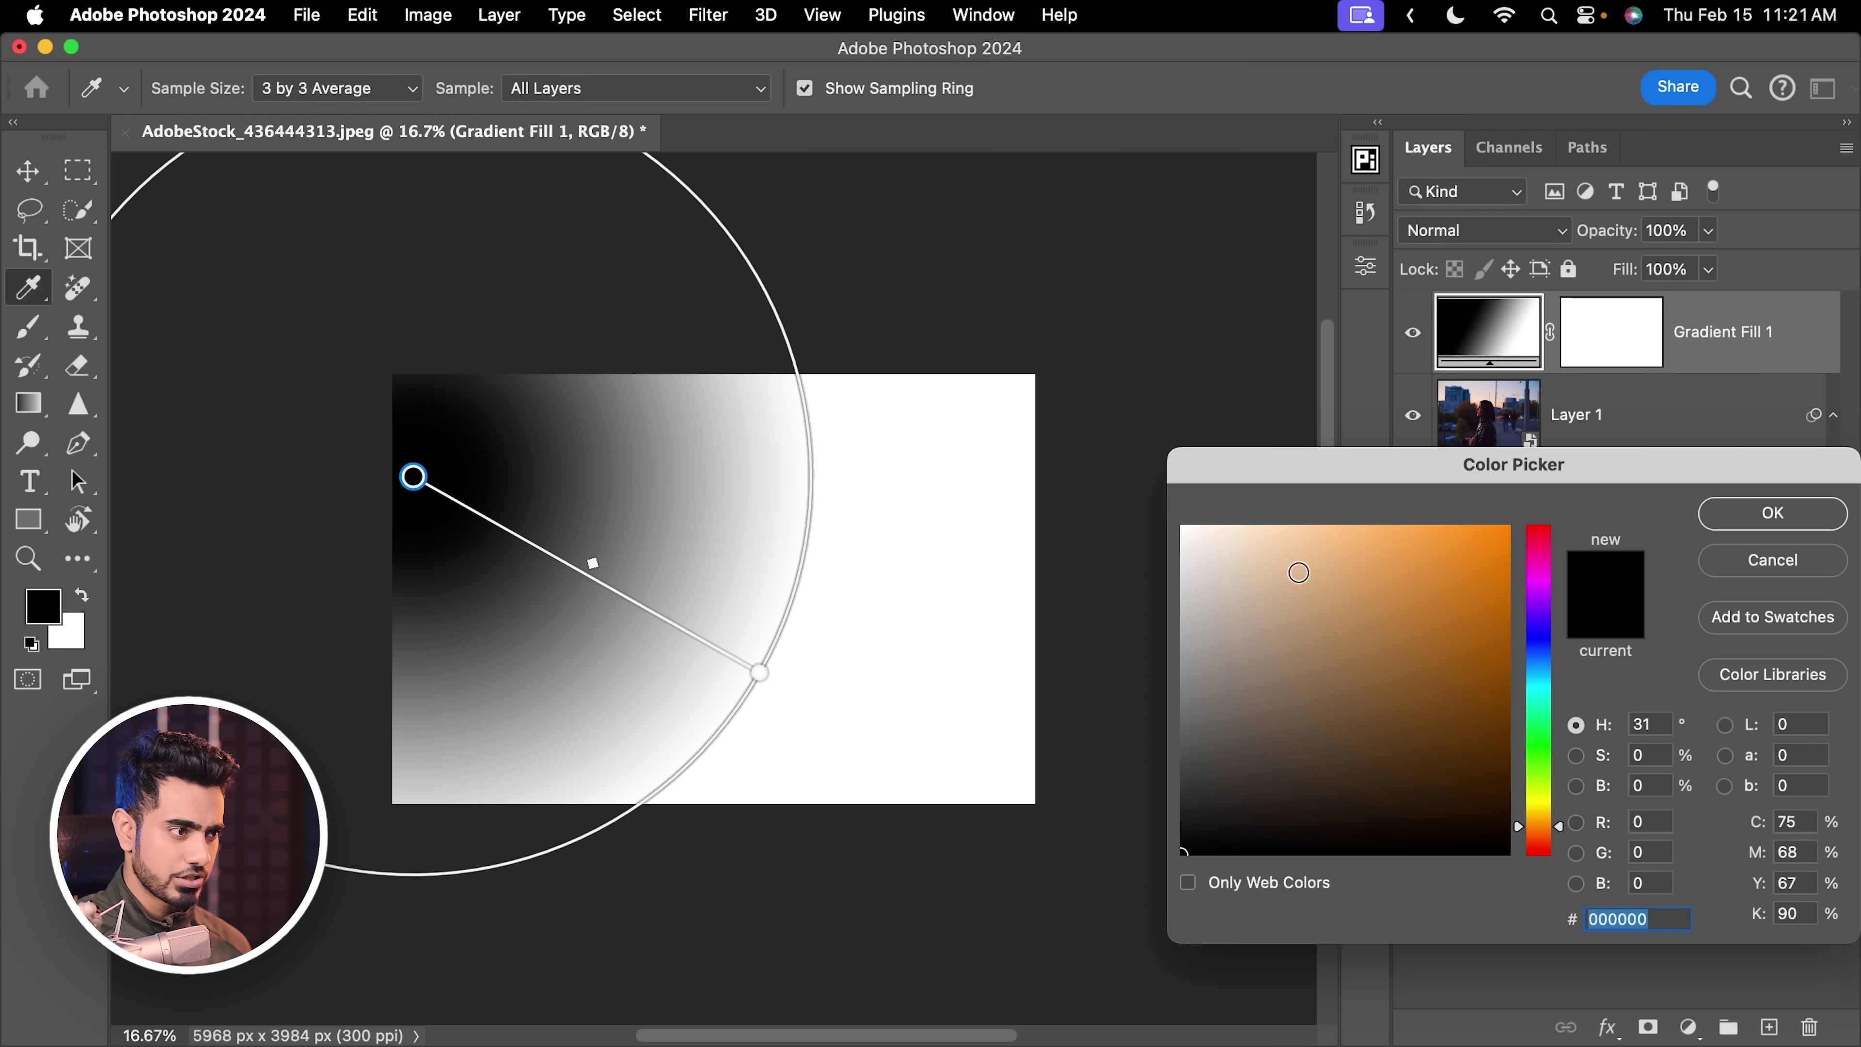
mouse_move(1298, 572)
left_mouse_down()
mouse_move(1280, 515)
mouse_move(1267, 524)
left_mouse_up()
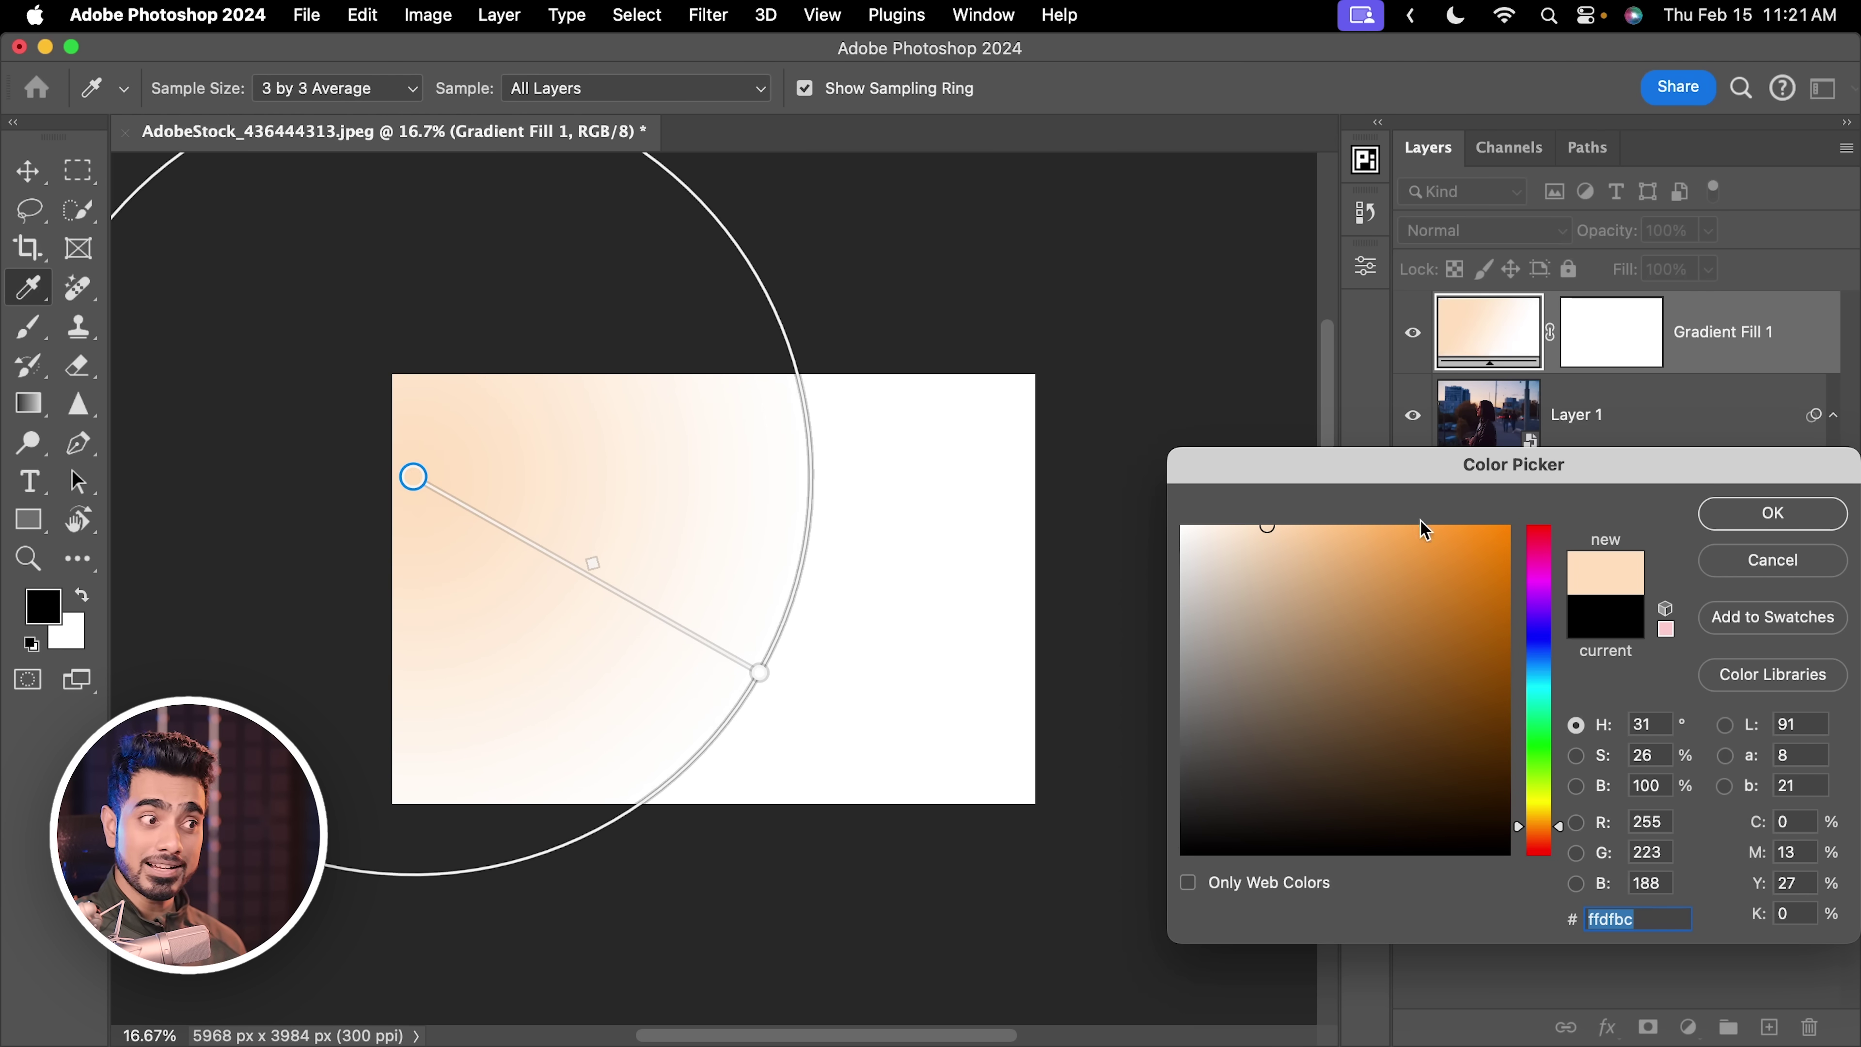
left_click(1763, 521)
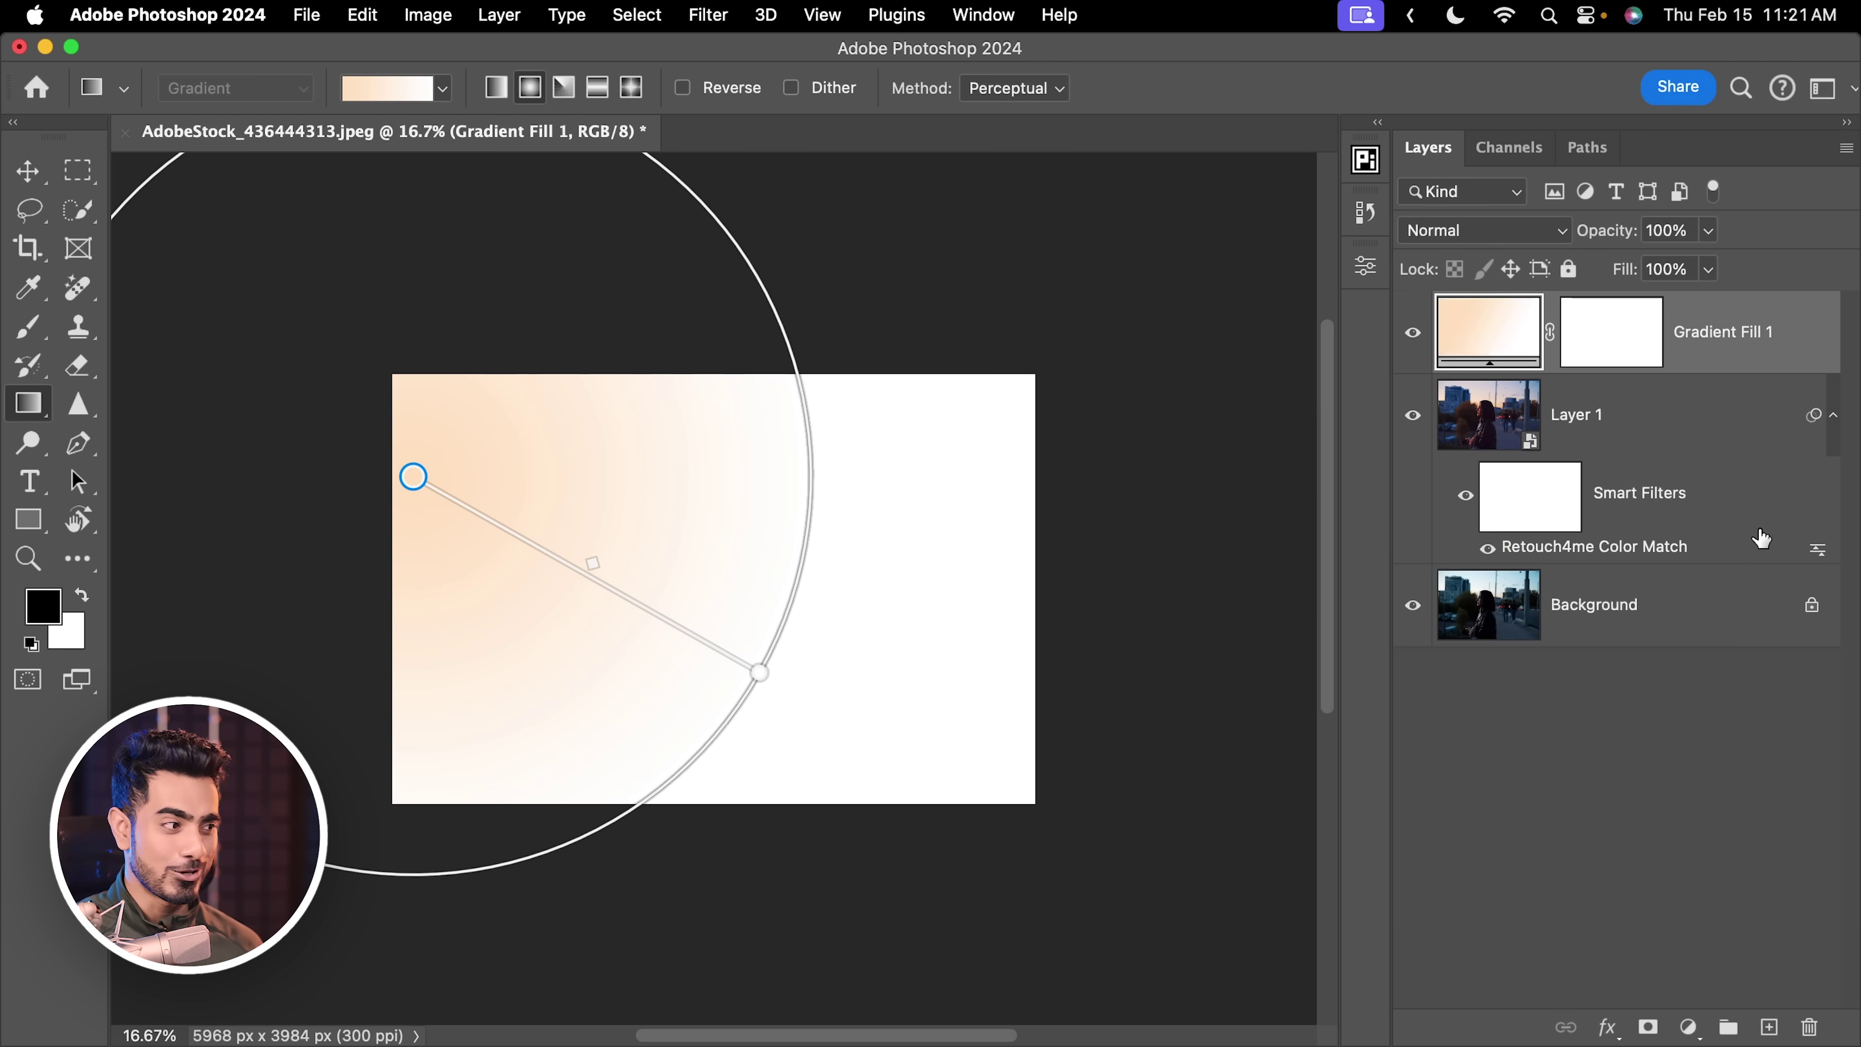
Change the gradient's outer color stop to a coral pink with hue 1°, saturation 47% and brightness 100%.
double_click(760, 672)
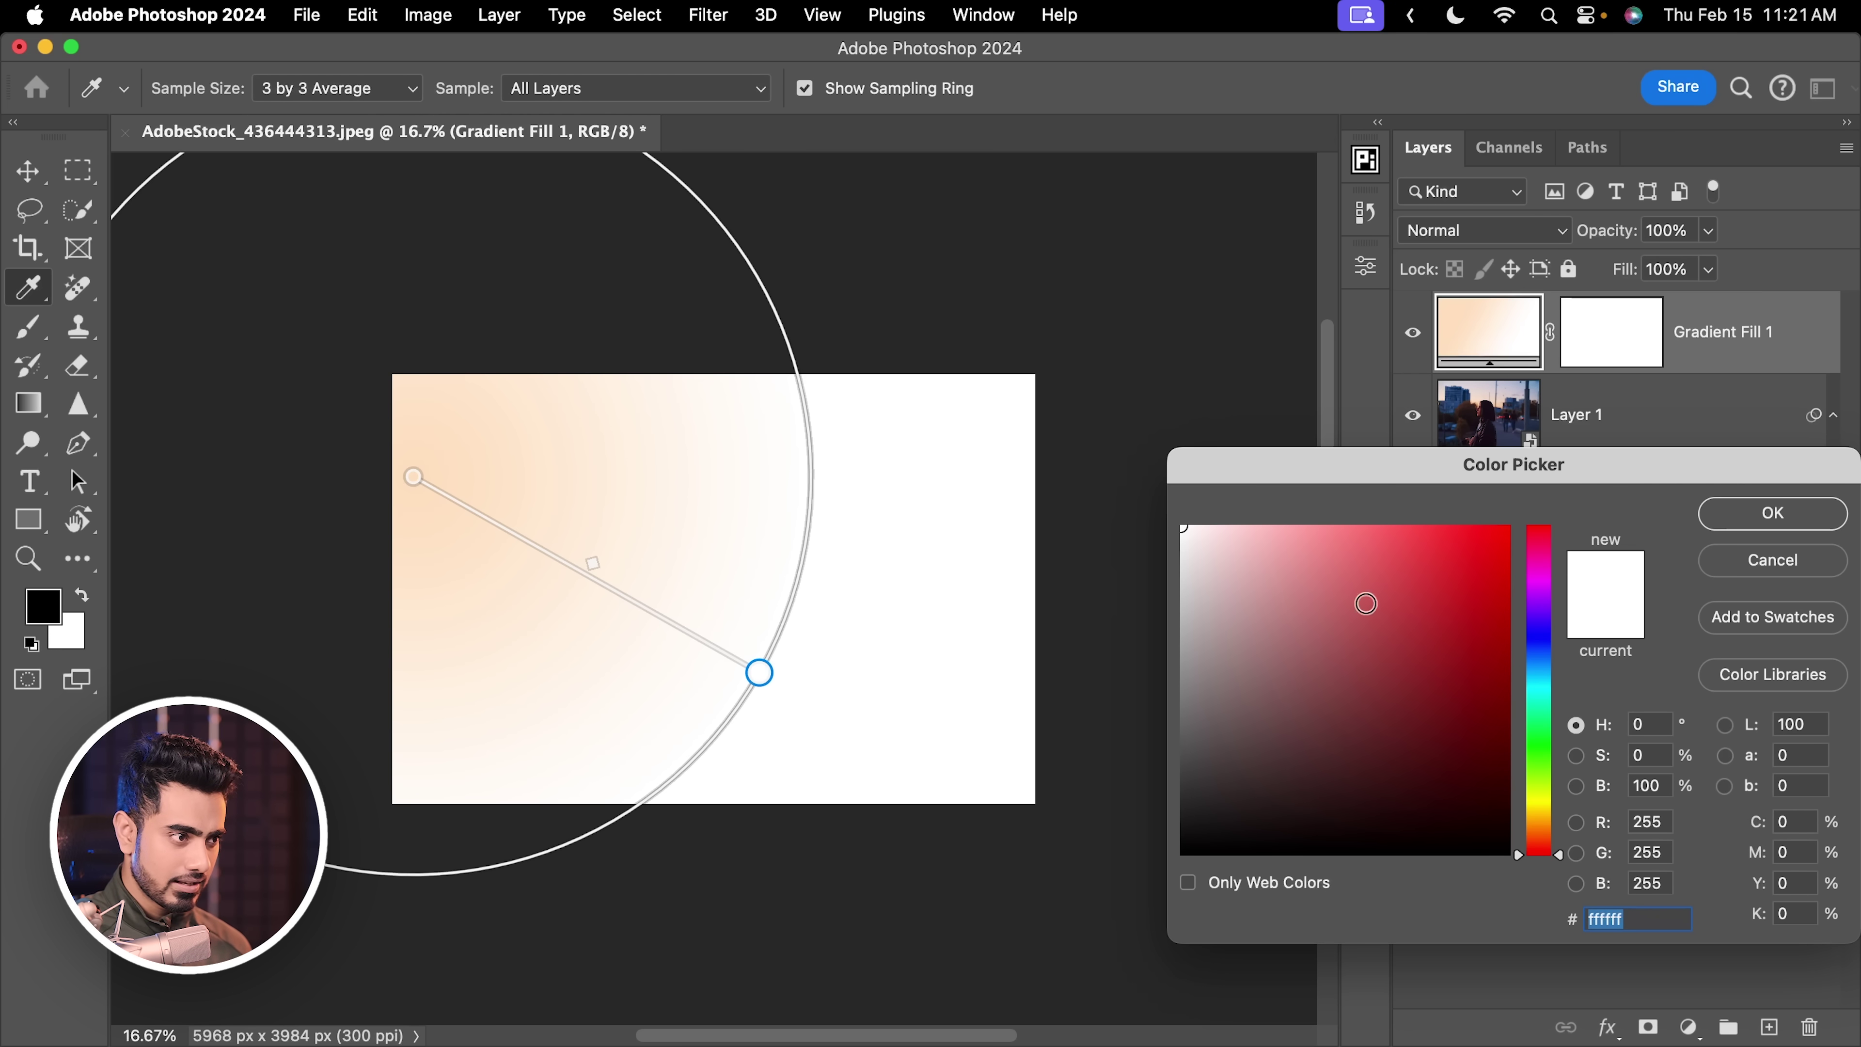
left_click_drag(1365, 603, 1338, 517)
left_click(1551, 836)
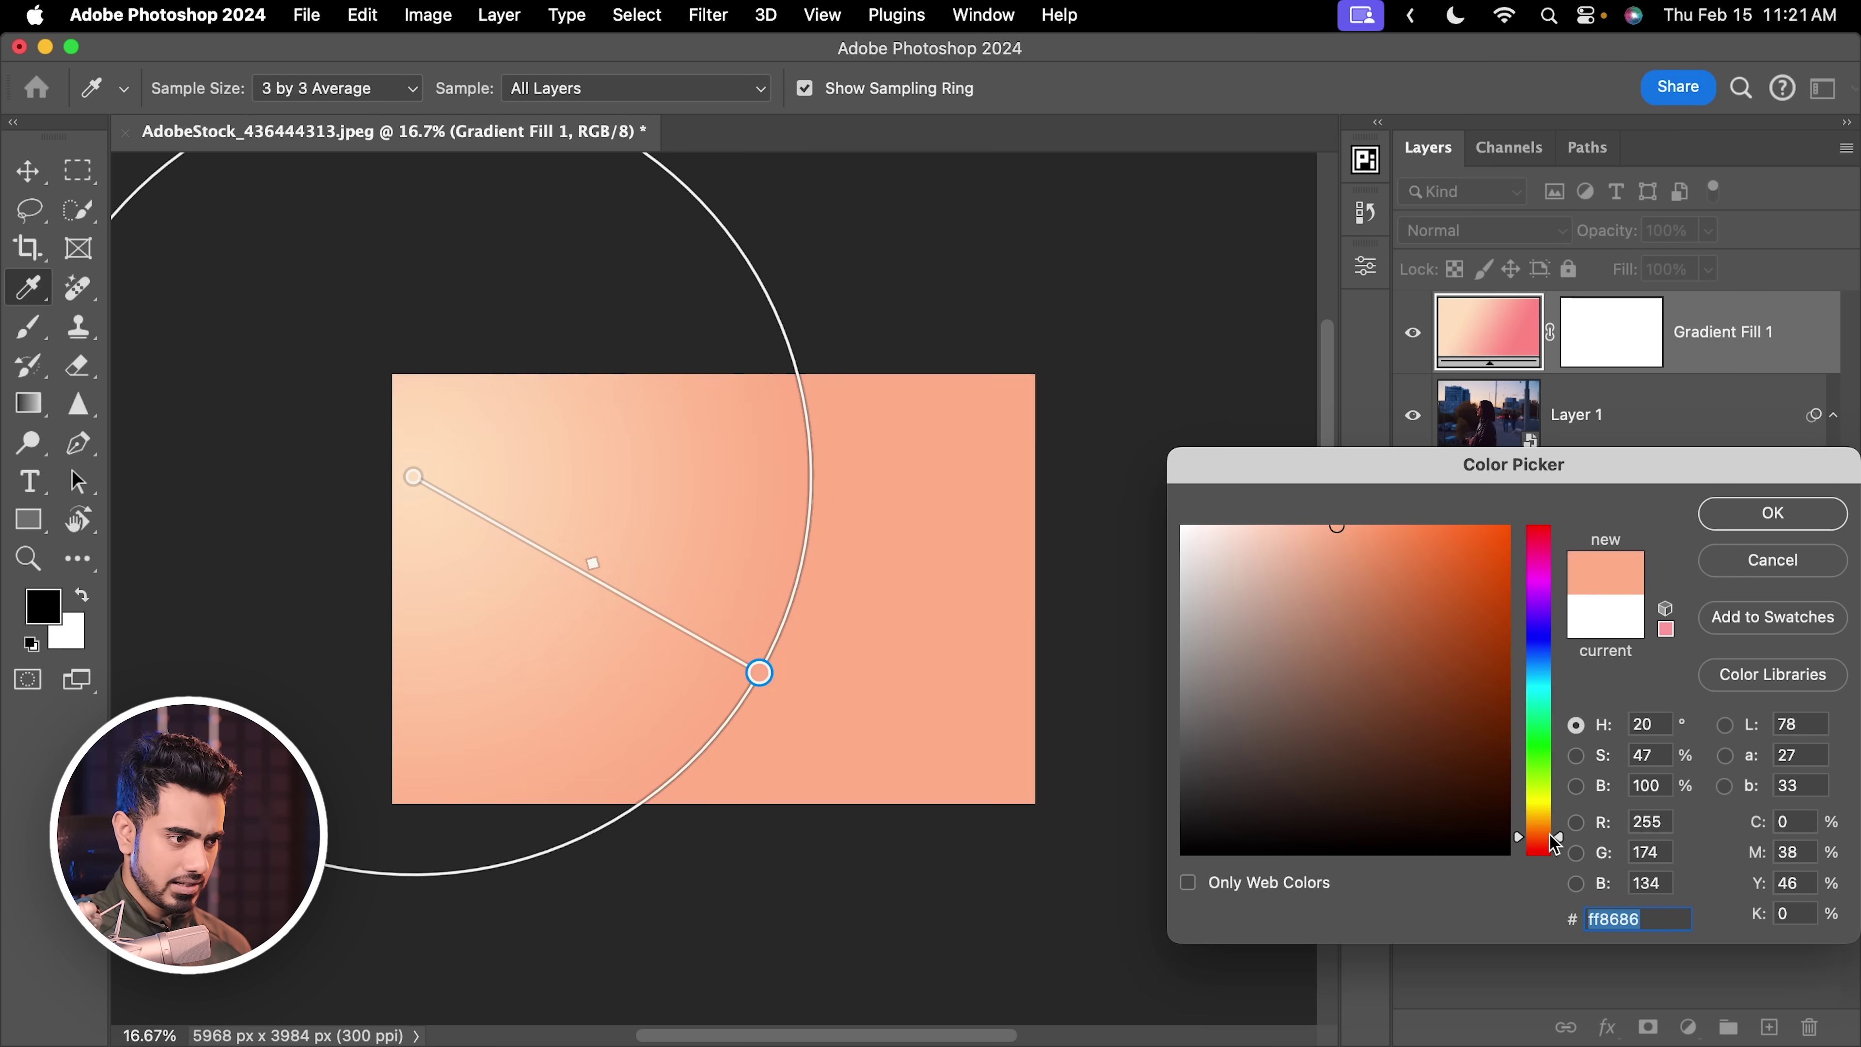
left_click_drag(1554, 843, 1555, 854)
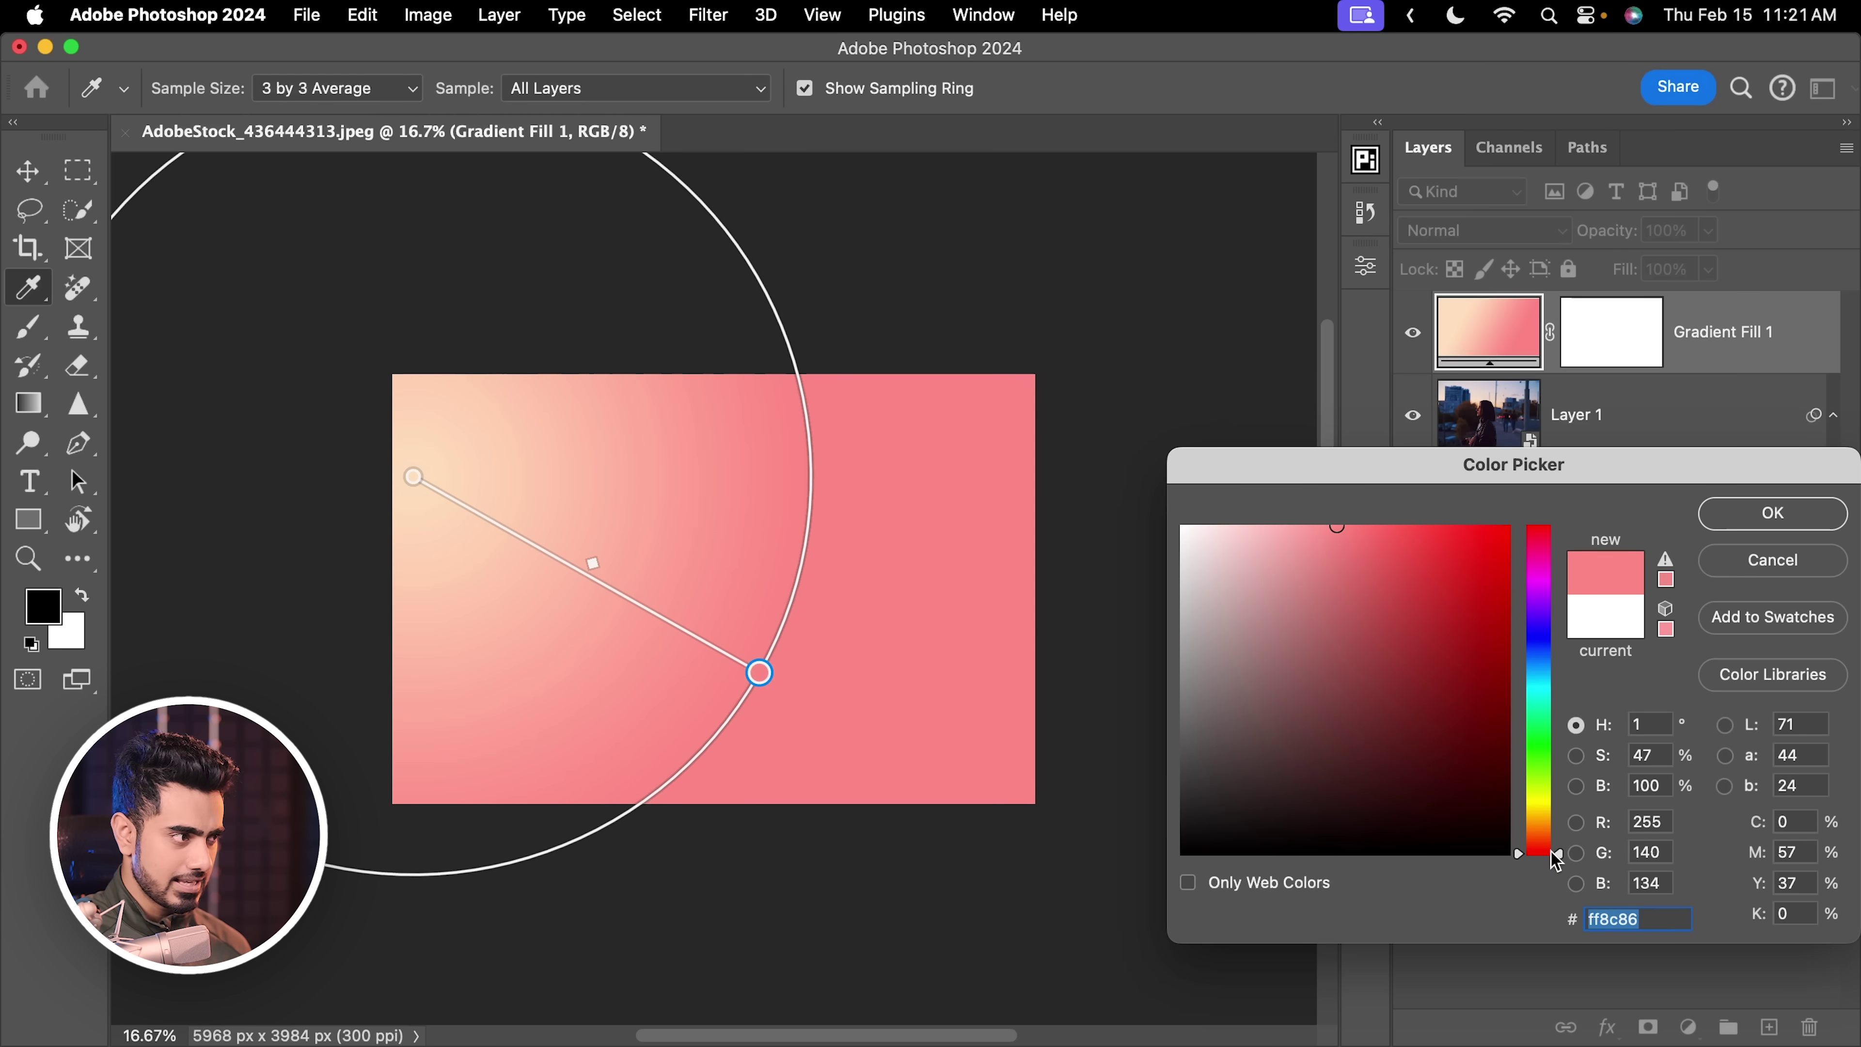
left_click(1736, 523)
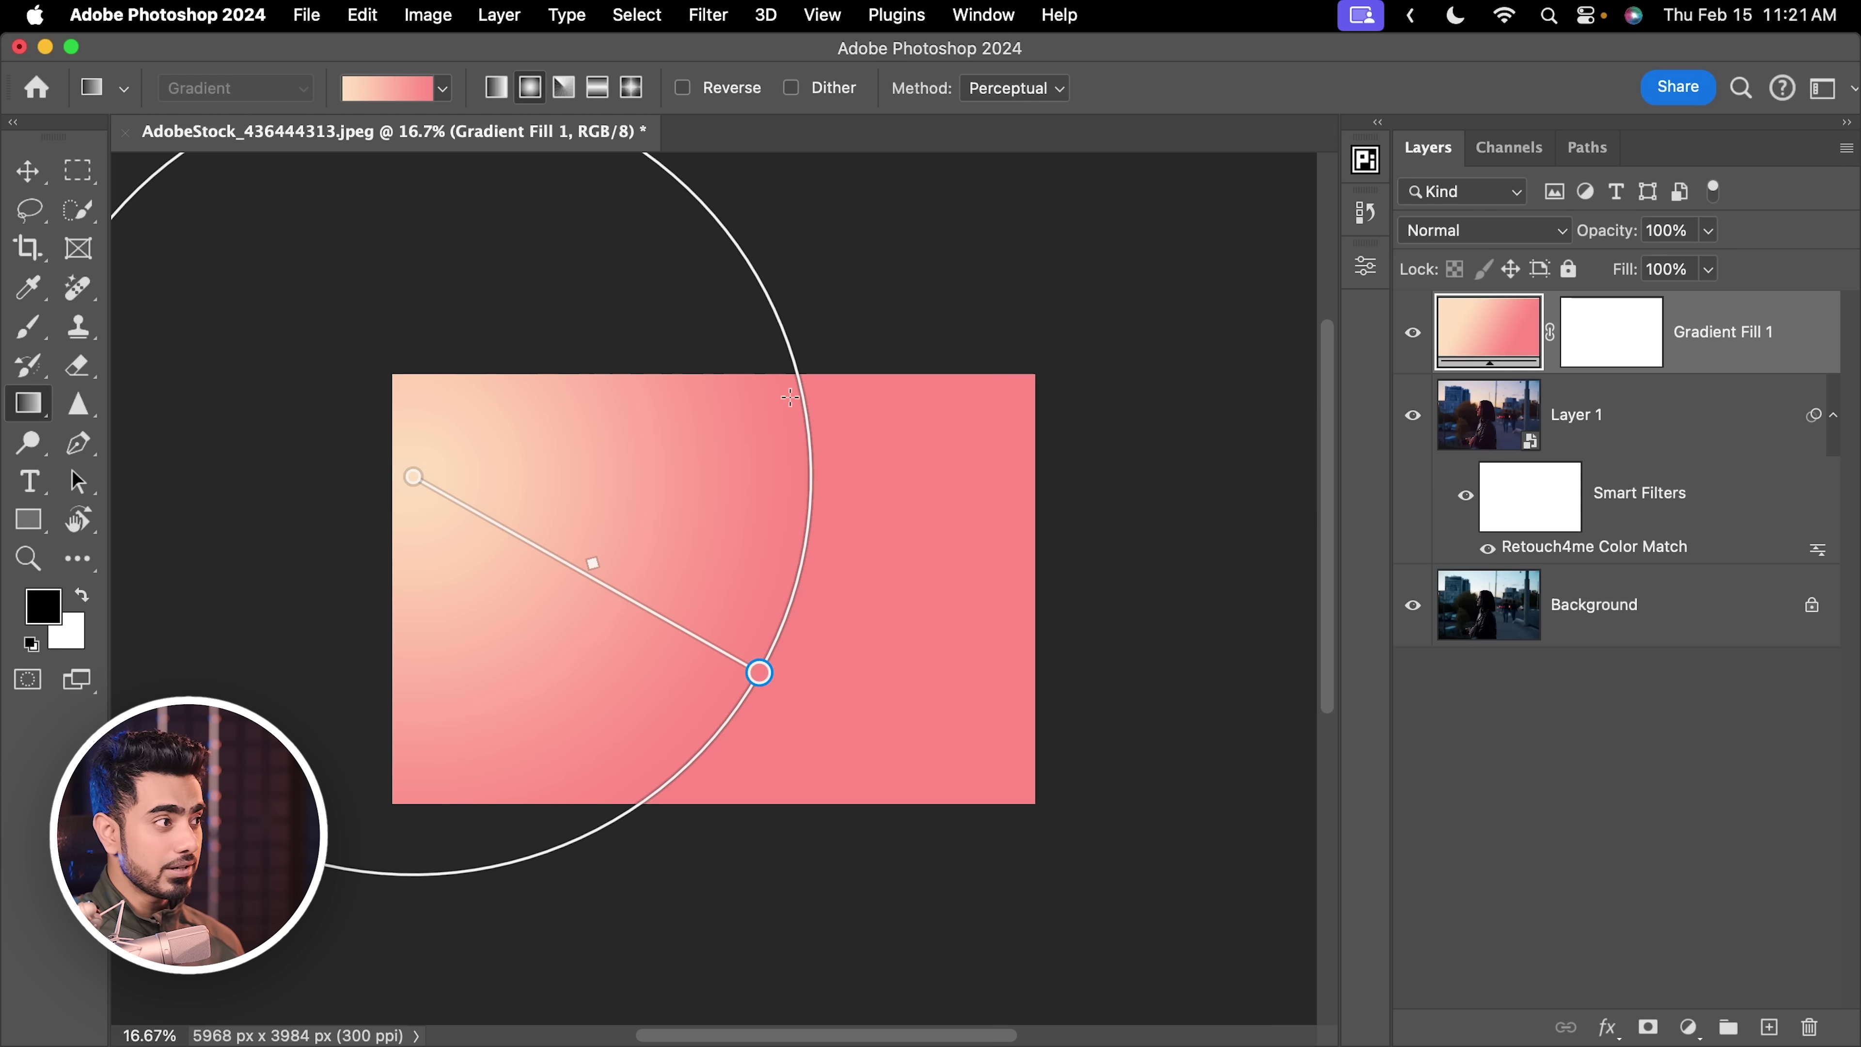
Try the gradient as linear with its start point moved down, and return it to radial.
left_click(496, 87)
left_click_drag(416, 480, 479, 610)
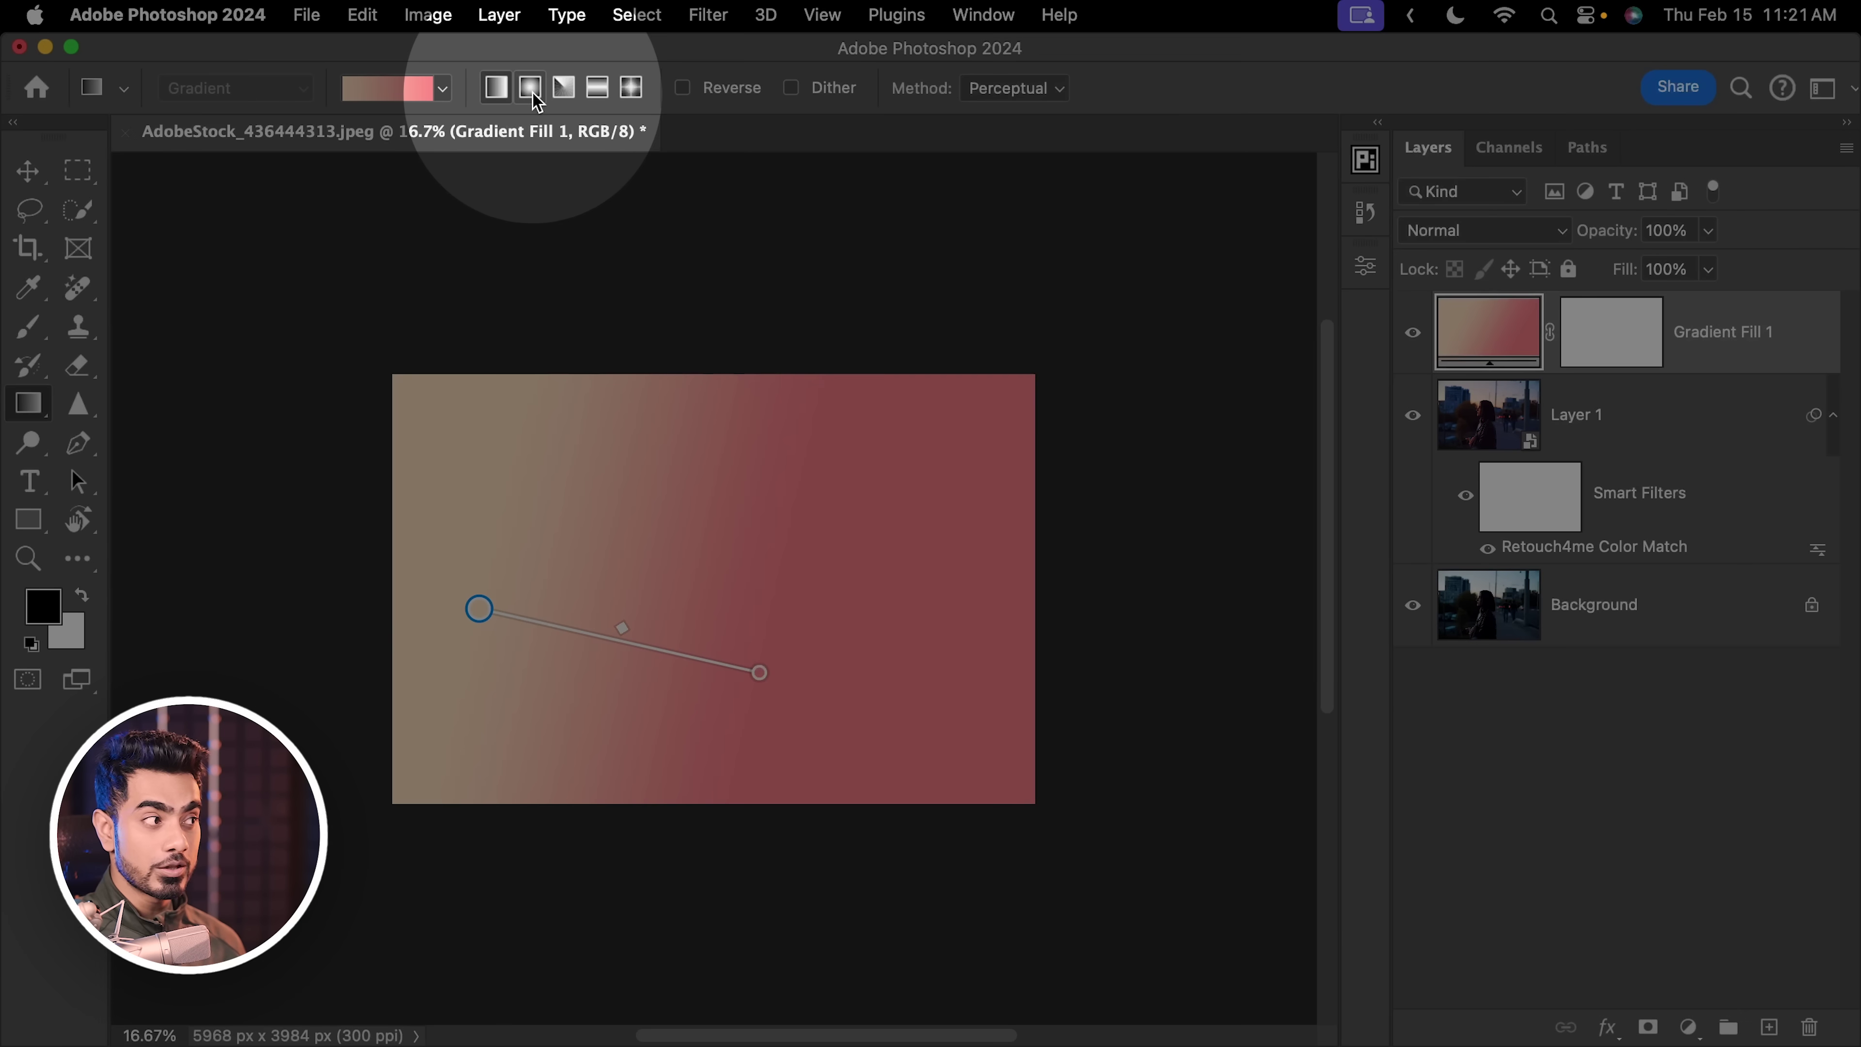
left_click(530, 87)
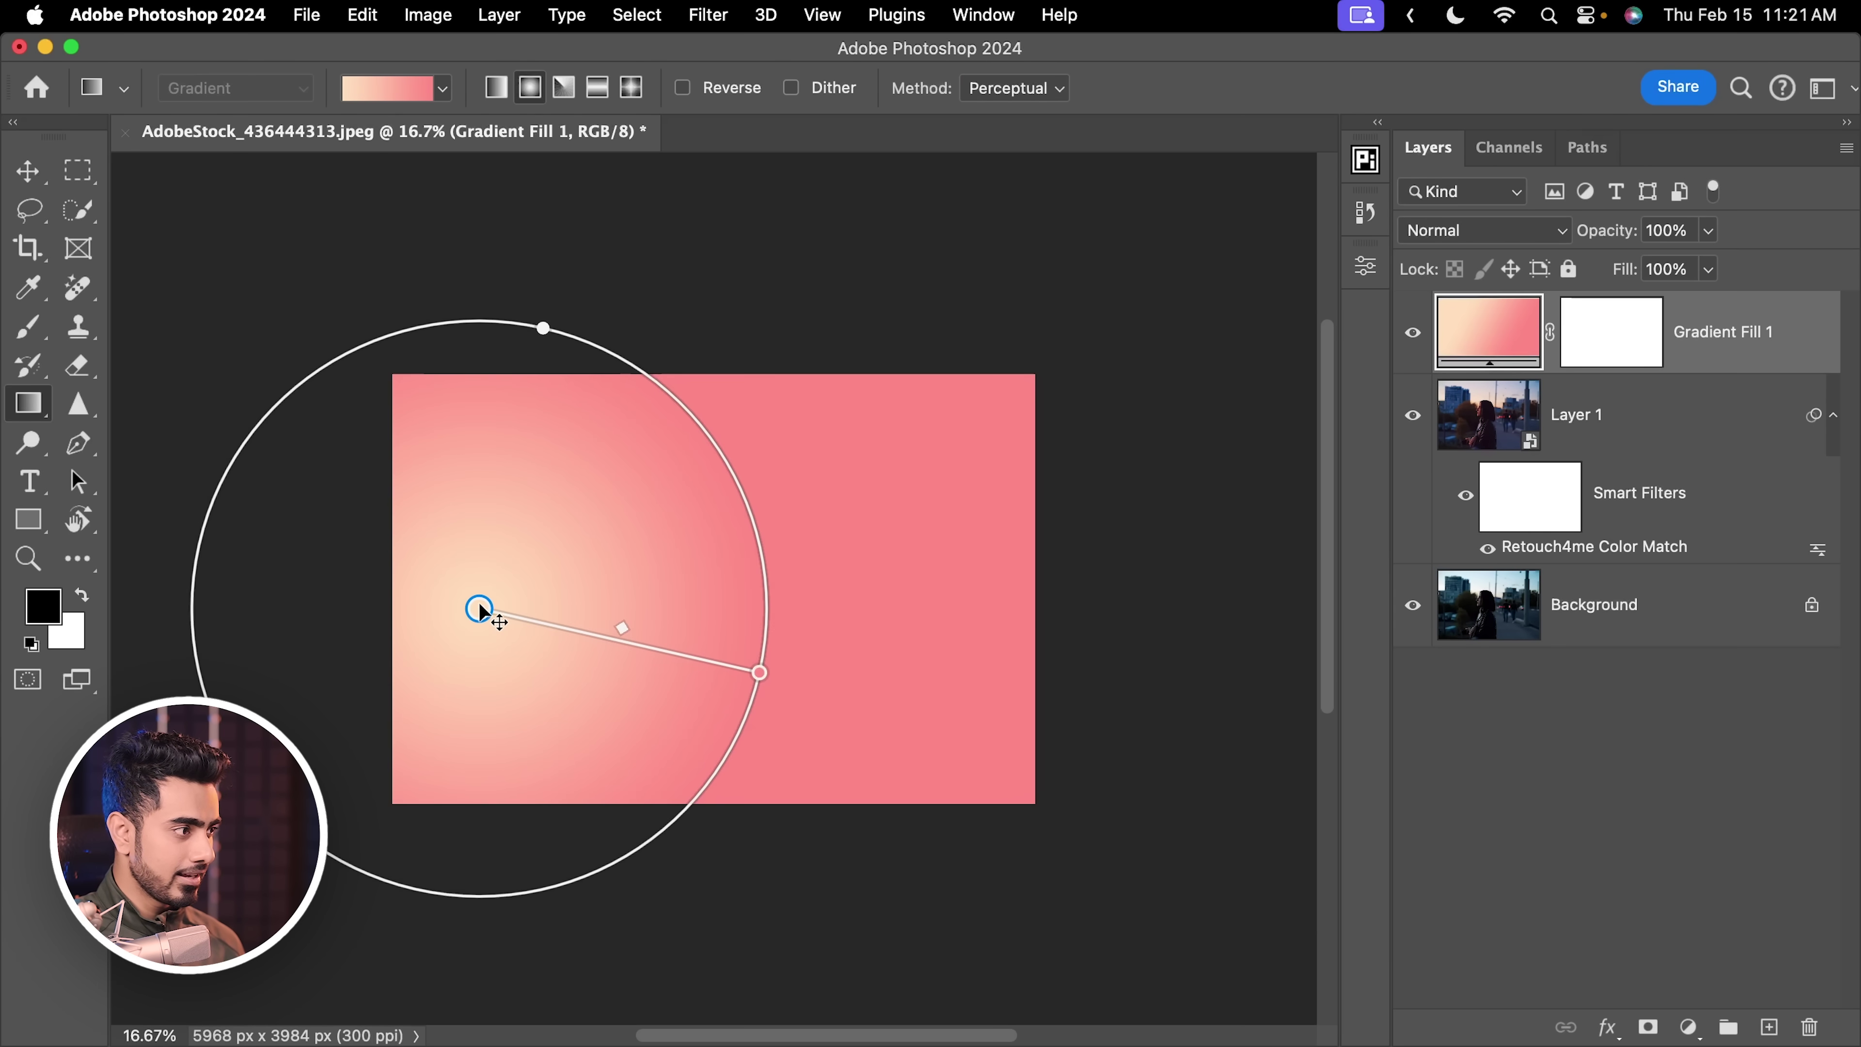
Reposition the radial gradient's center at the photo's upper left edge and extend its outer end past the photo's middle.
left_click_drag(480, 609, 403, 480)
left_click_drag(683, 545, 806, 658)
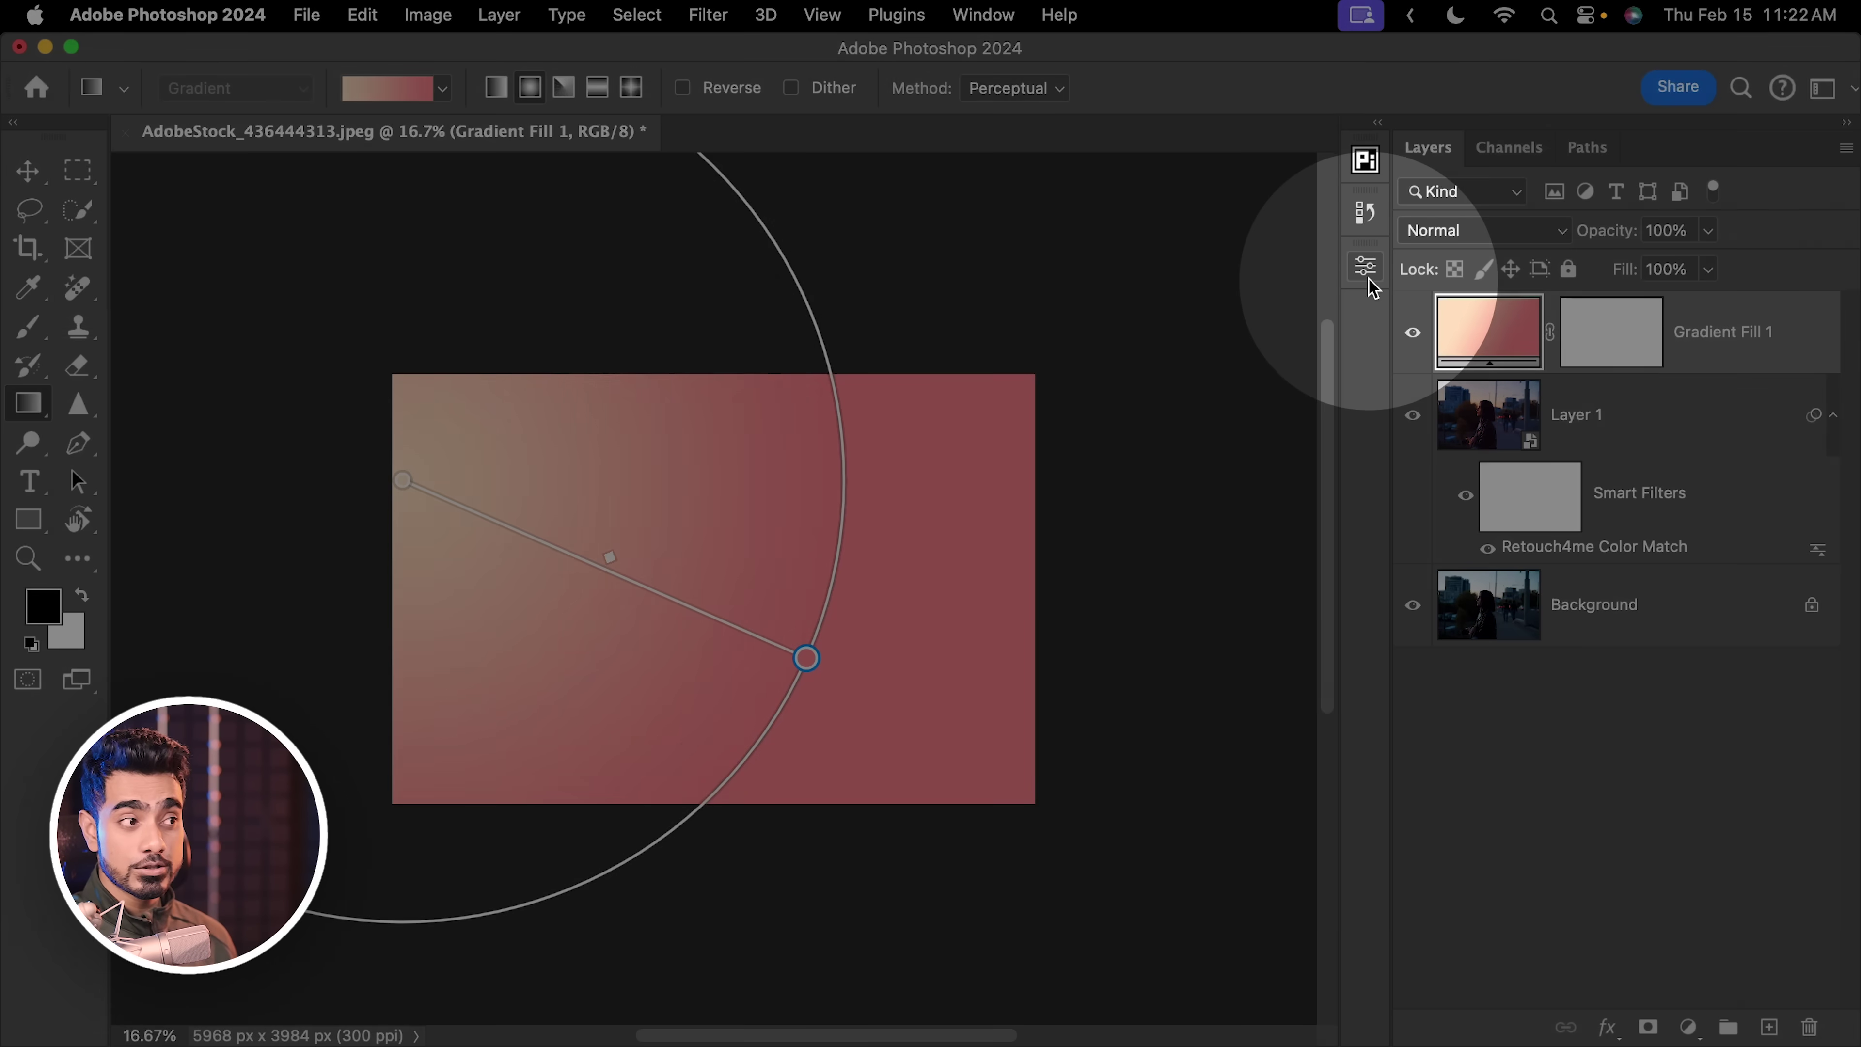
Set the opacity of the gradient's outer opacity stop to 0% in the gradient fill's properties.
left_click(1363, 270)
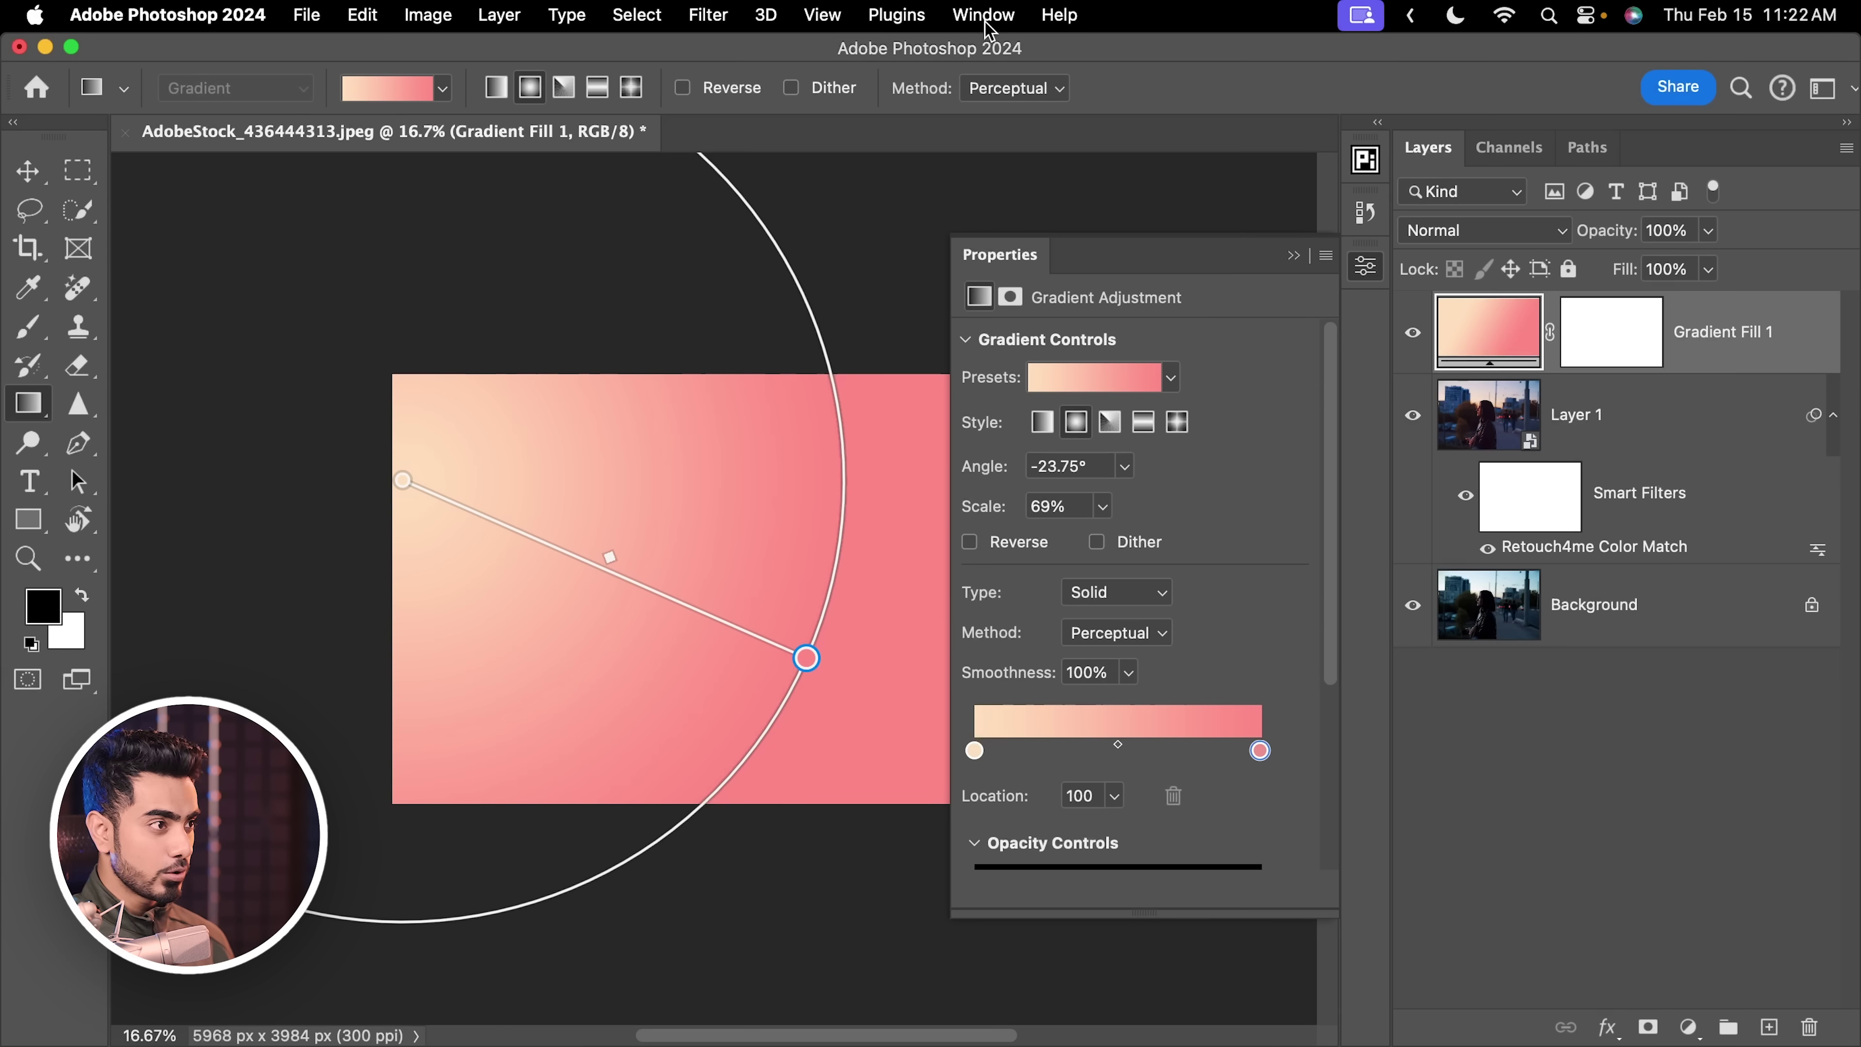
left_click(985, 16)
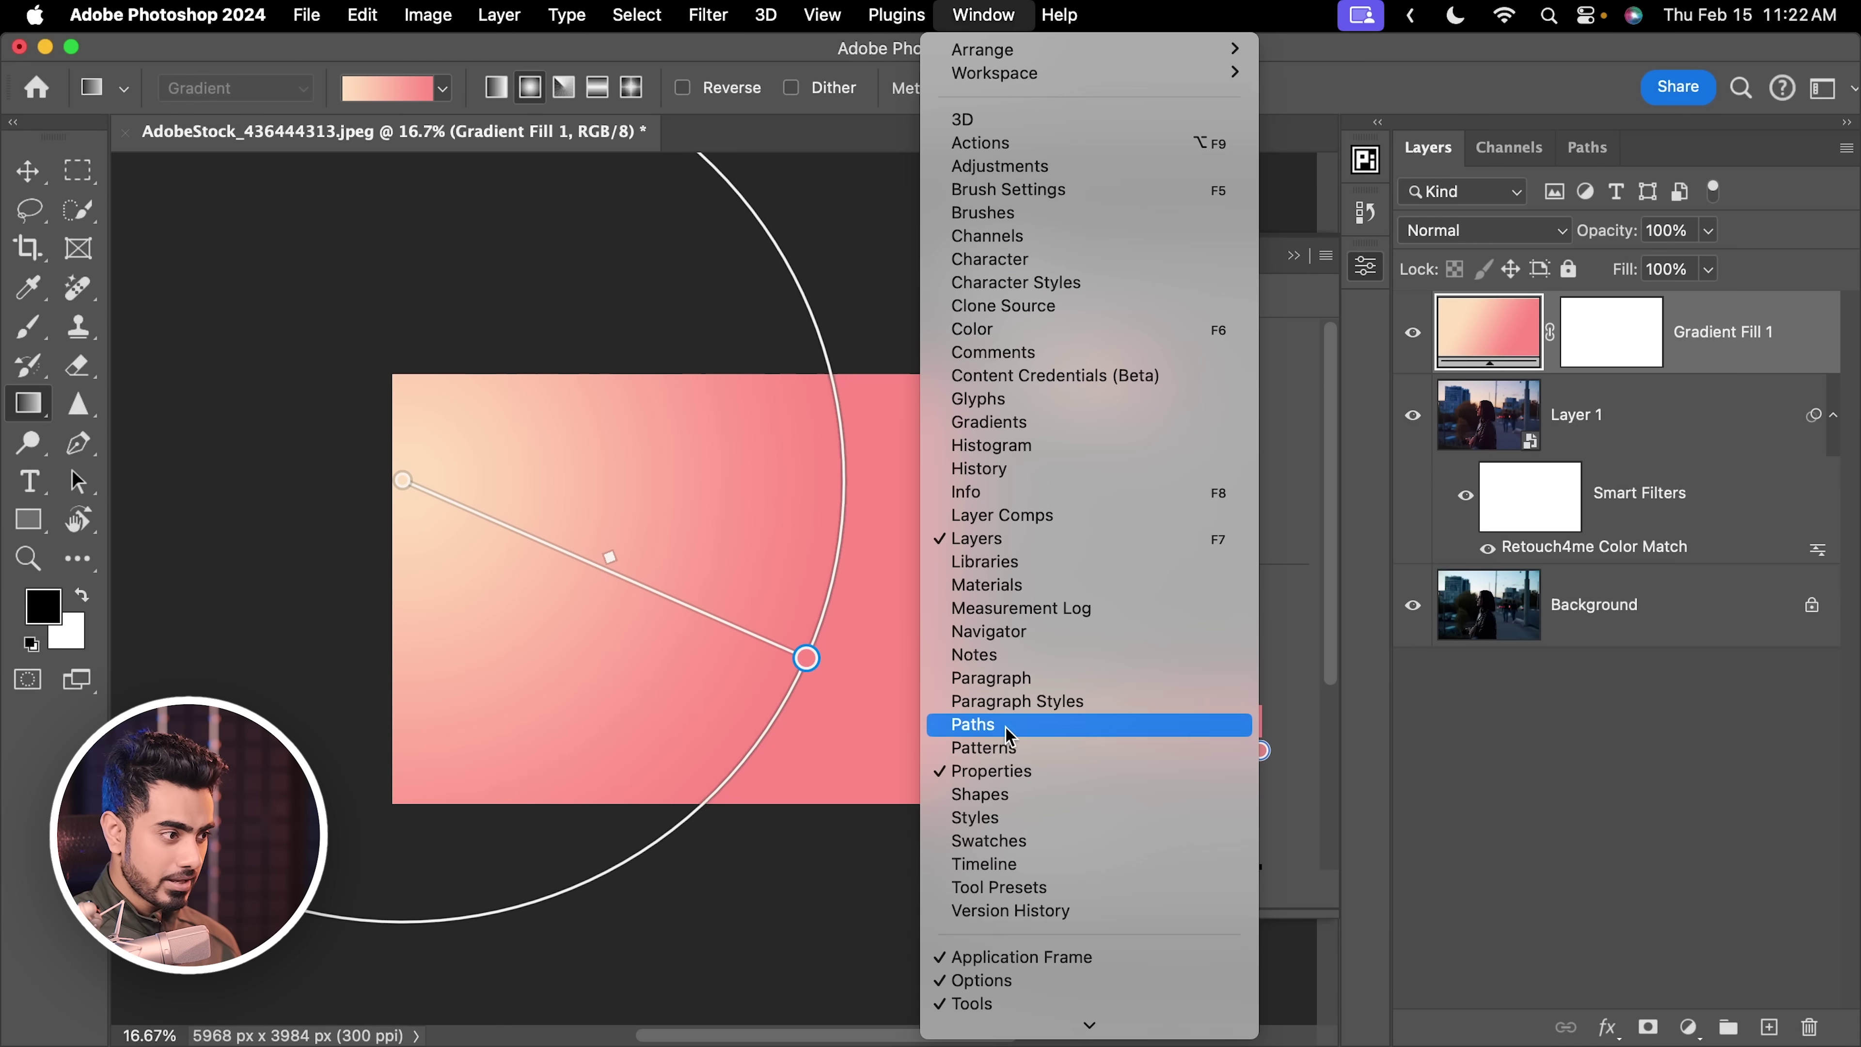
left_click(1318, 653)
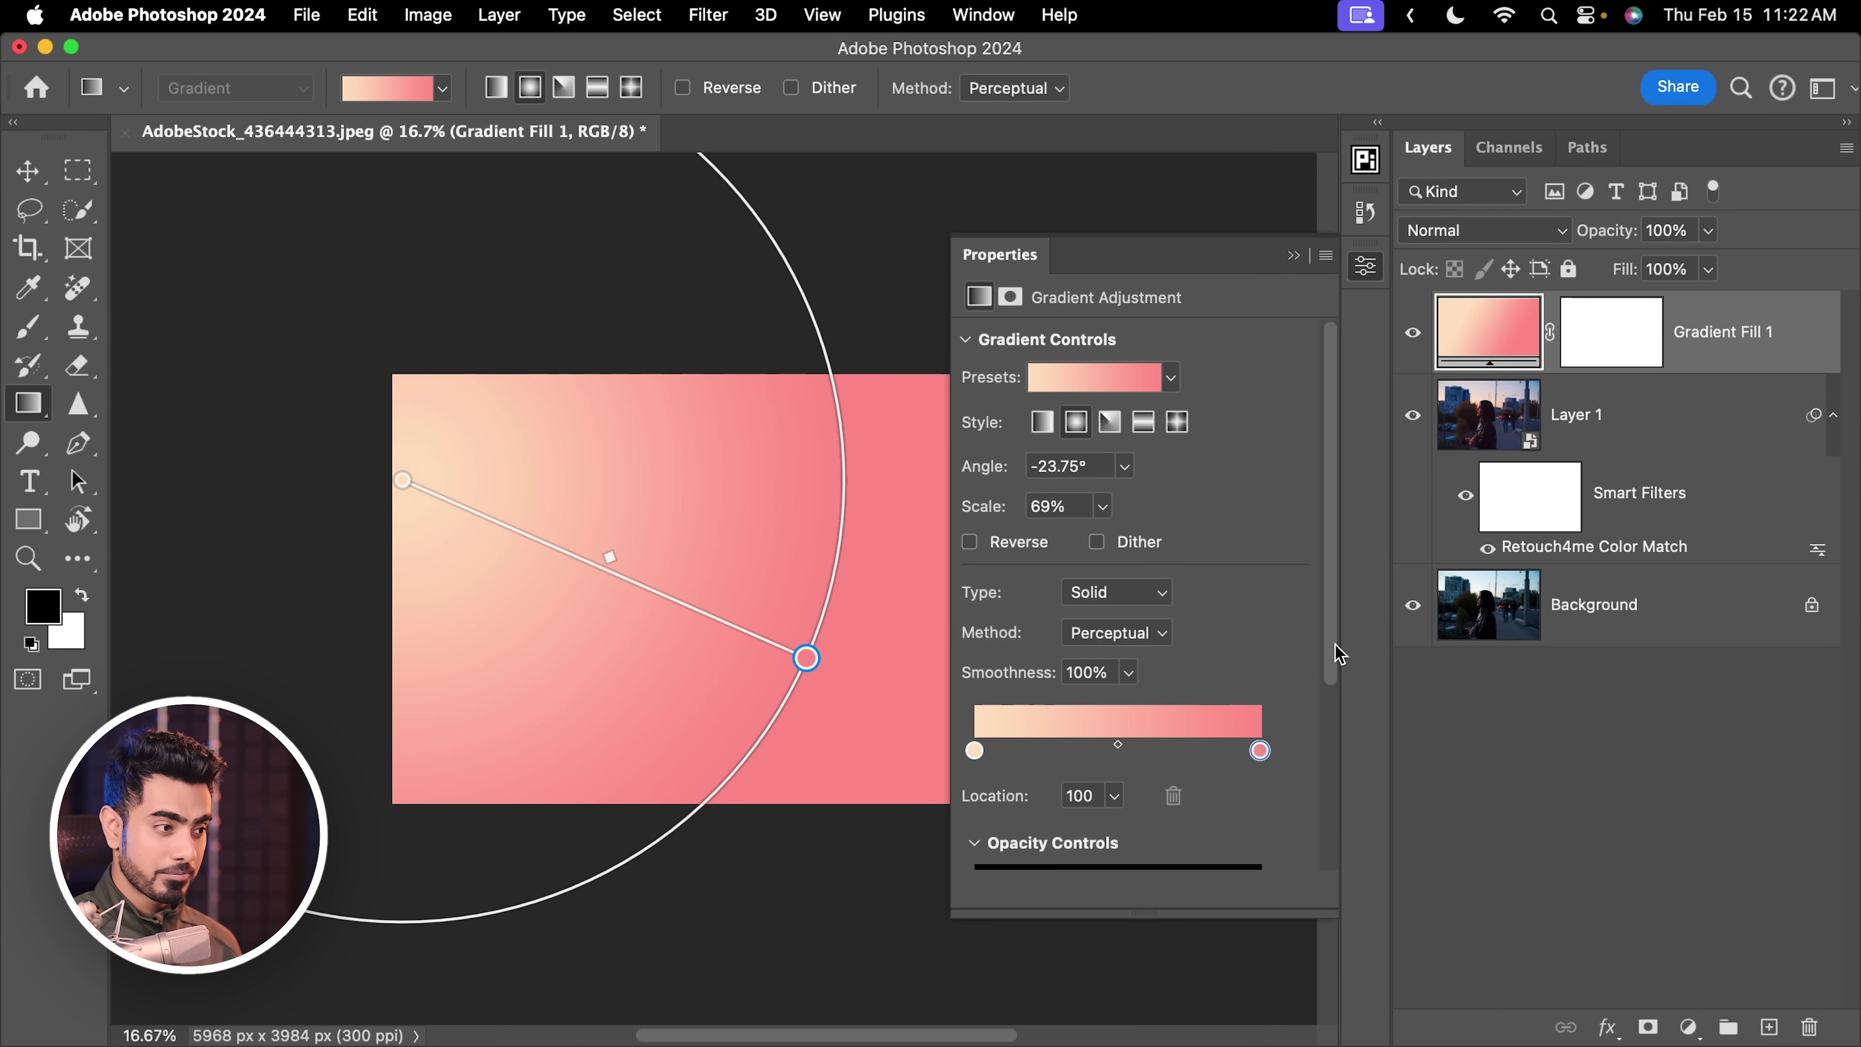
scroll(1335, 642, "down", 5)
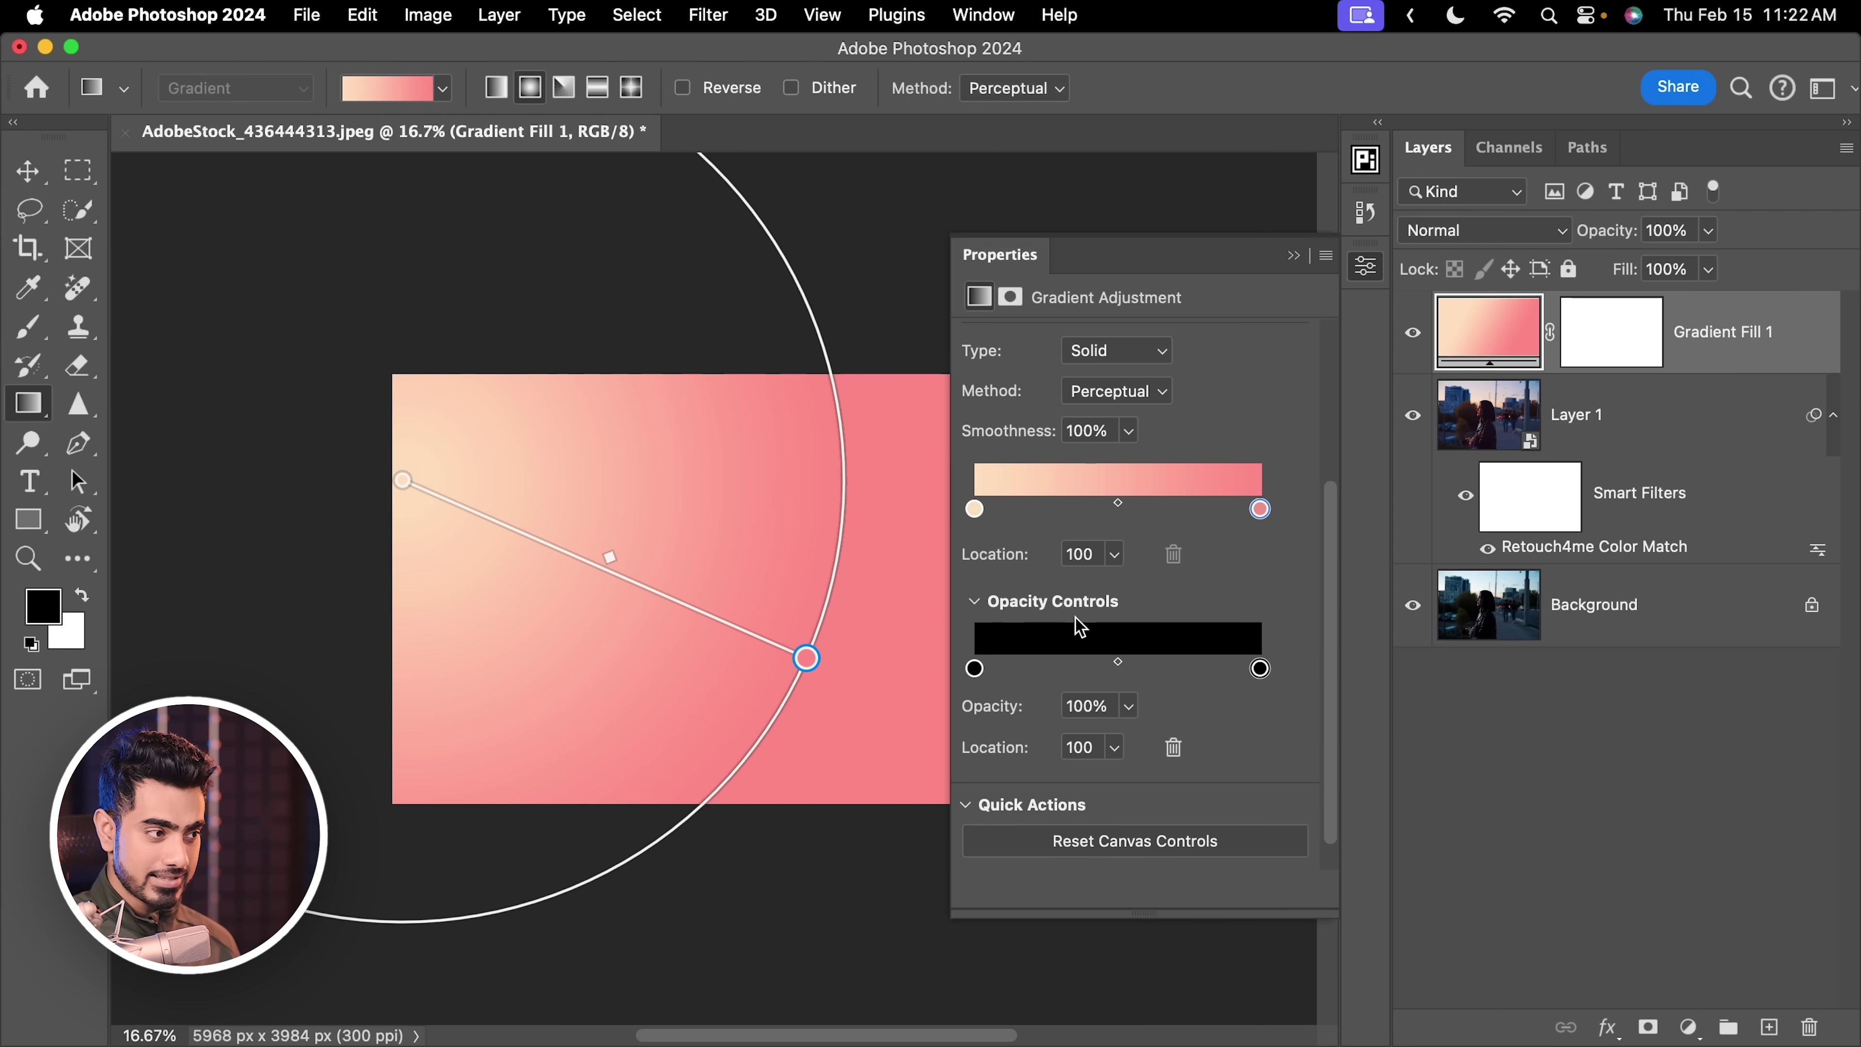
left_click(1260, 668)
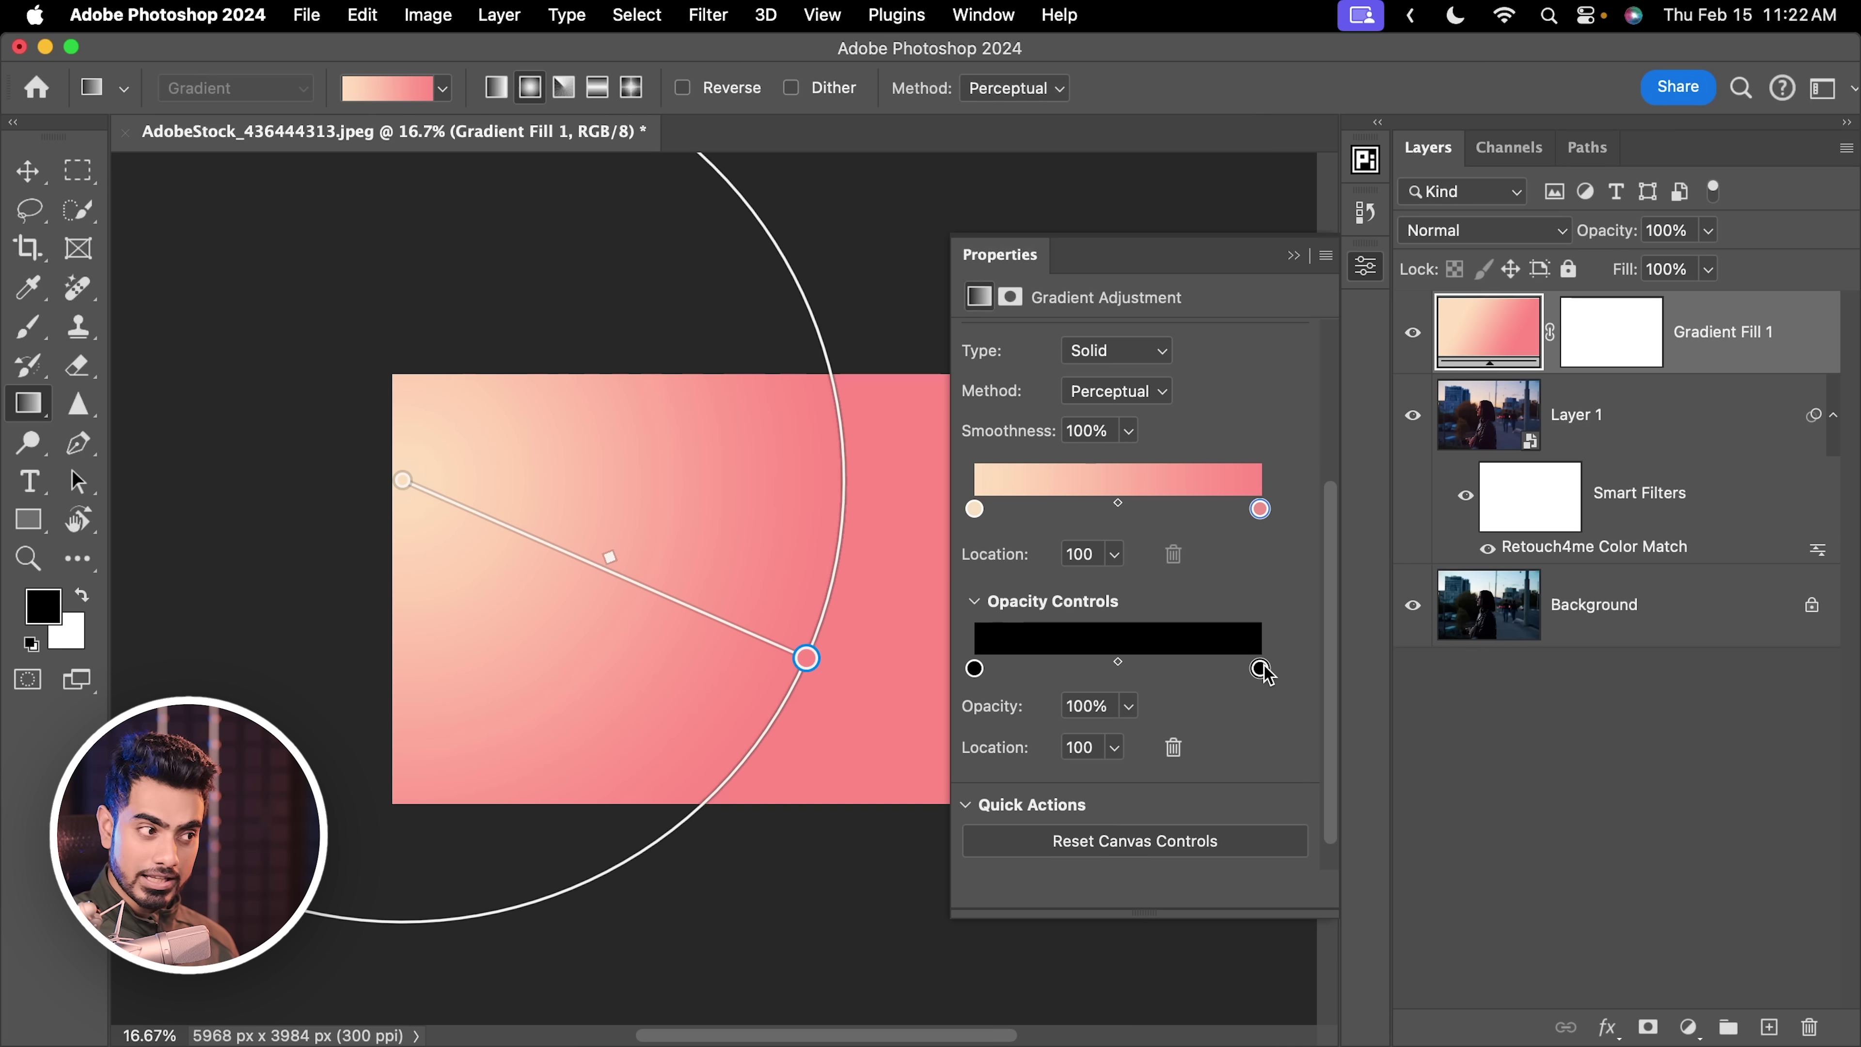
left_click_drag(1001, 711, 669, 722)
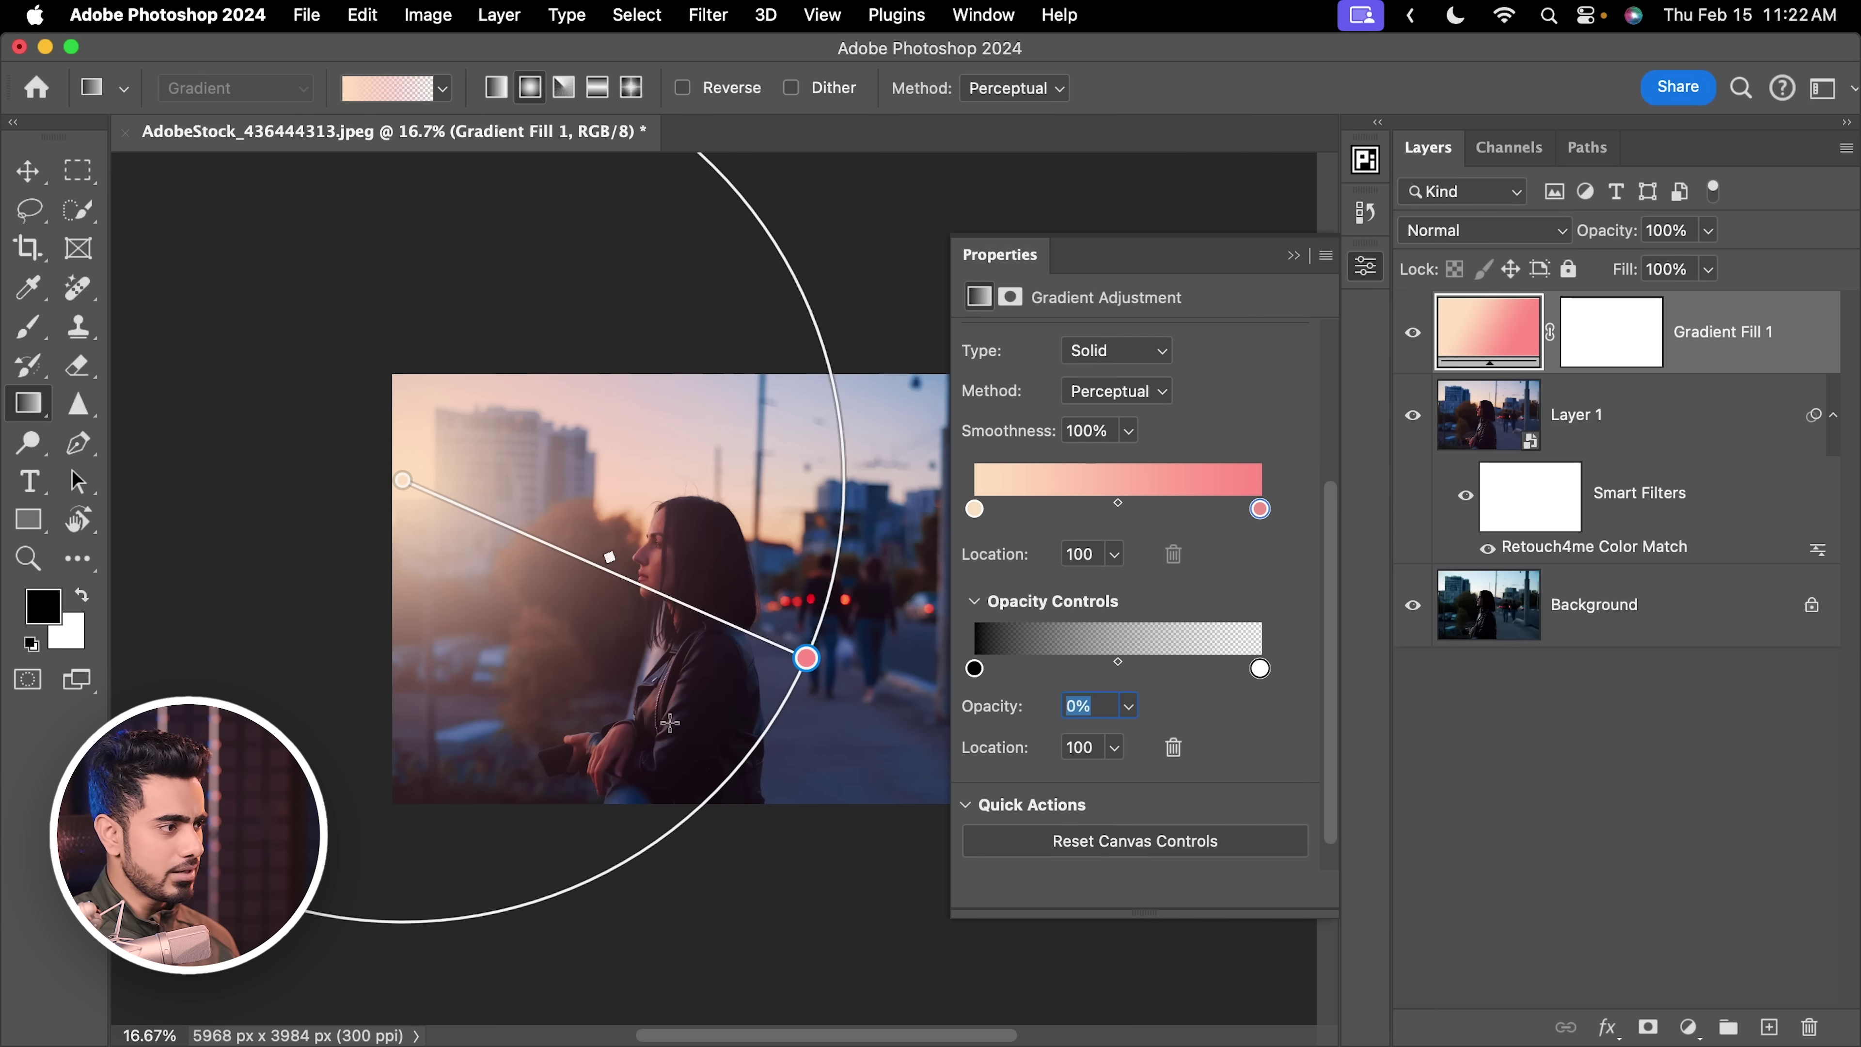
Close the gradient fill's properties and set the layer's blend mode to Screen.
left_click(1295, 257)
left_click(1495, 233)
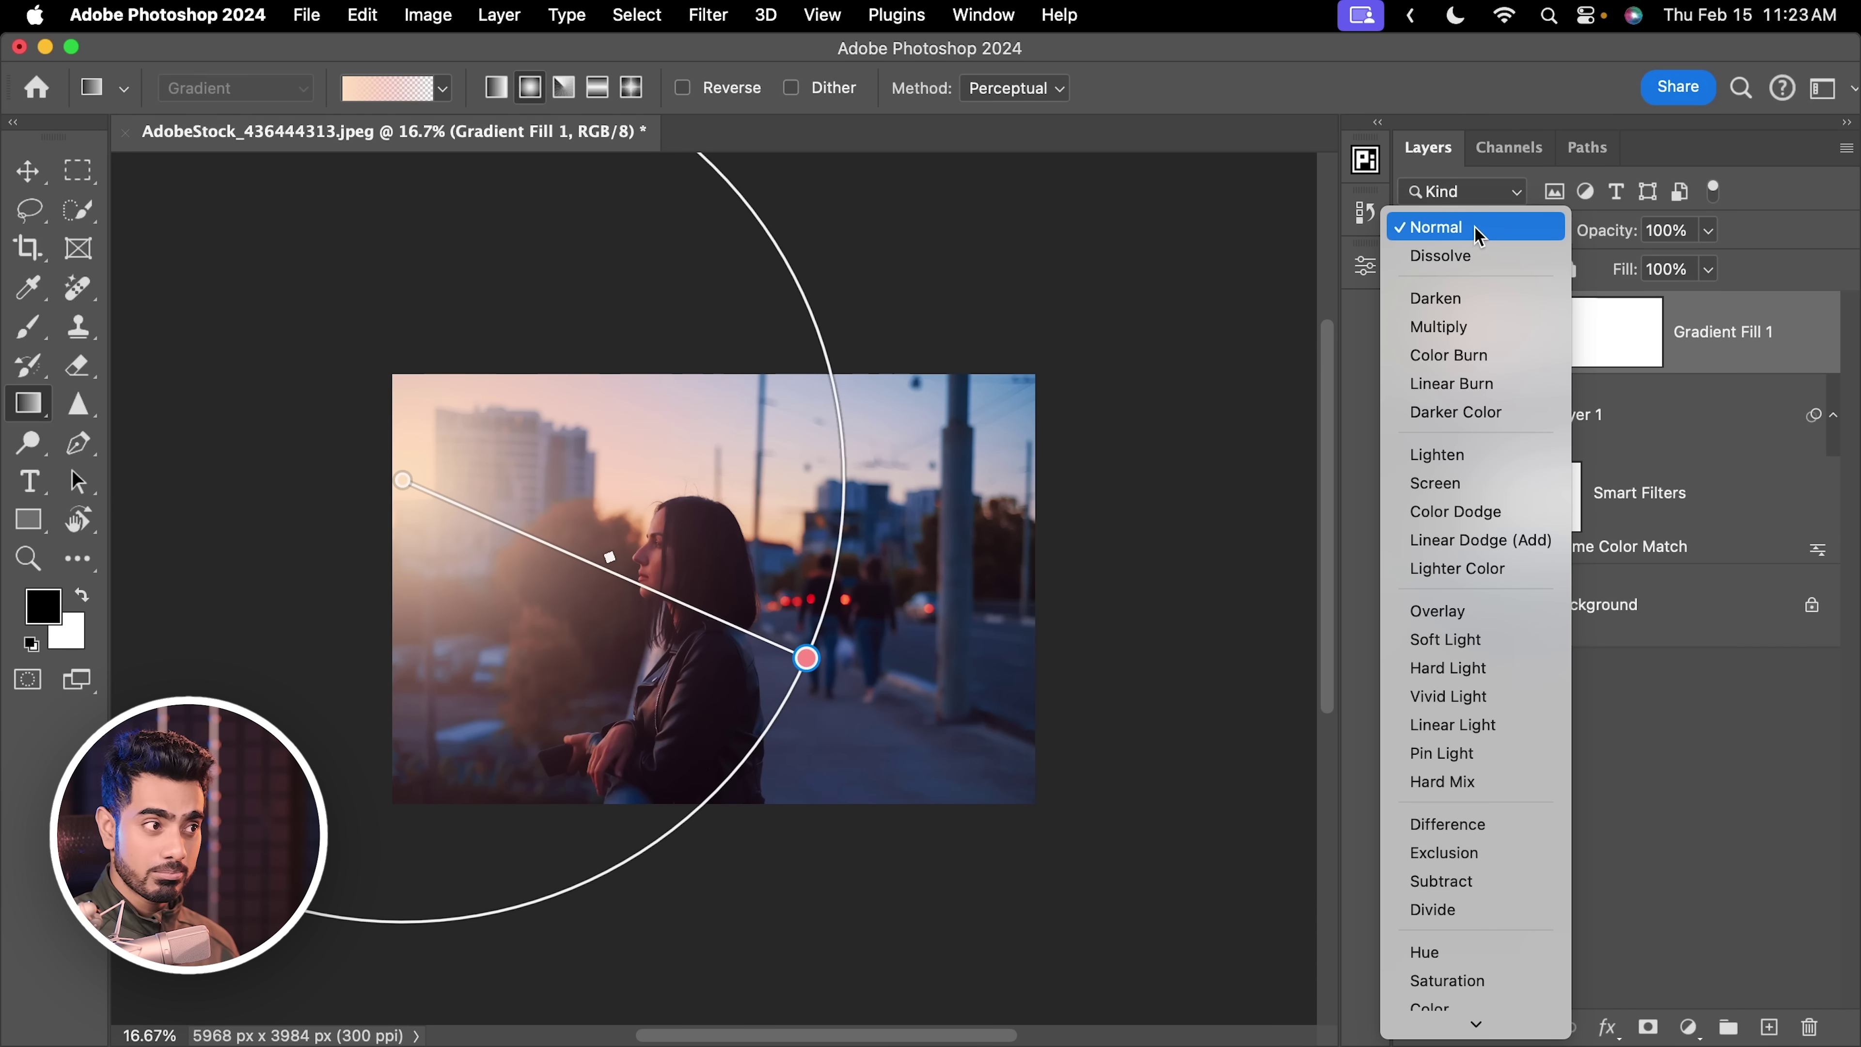
left_click(1438, 485)
Move the radial gradient's center outside the photo's left edge and extend its outer end past the woman into the photo's right half.
key("super+minus")
key("super+minus")
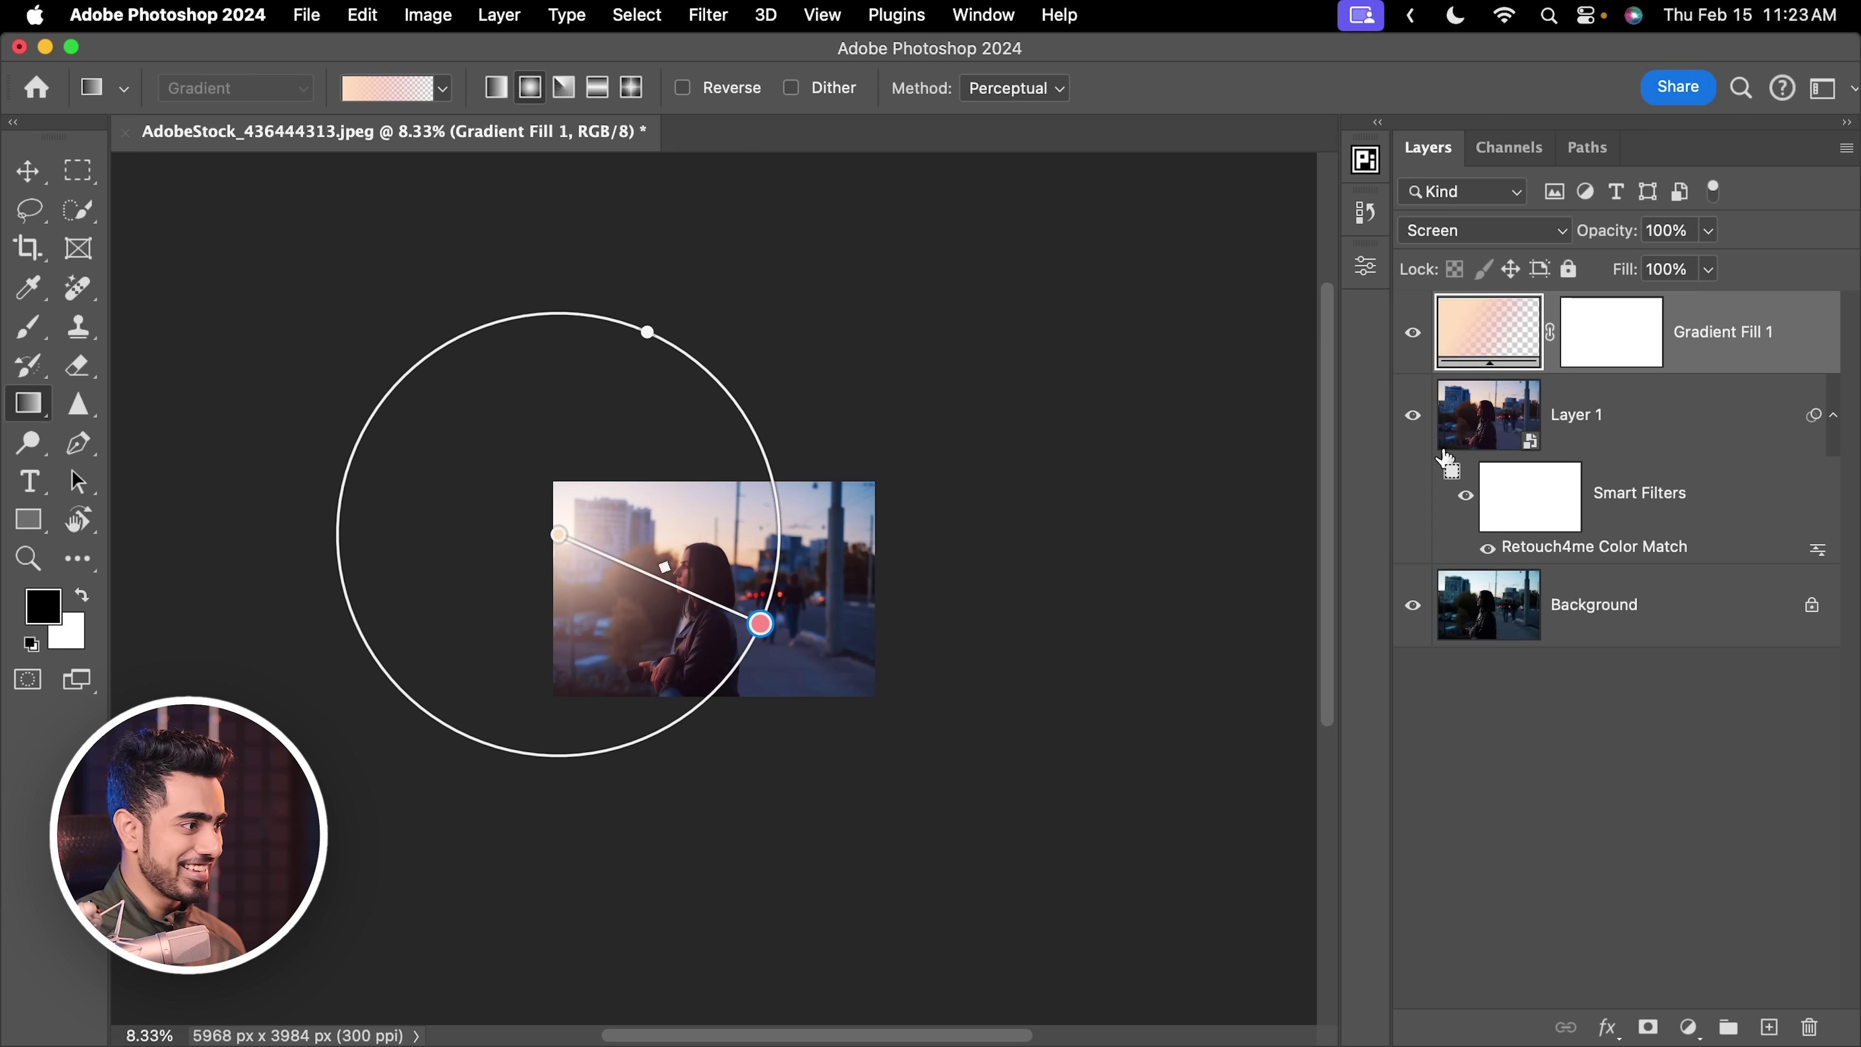
left_click_drag(560, 542, 424, 511)
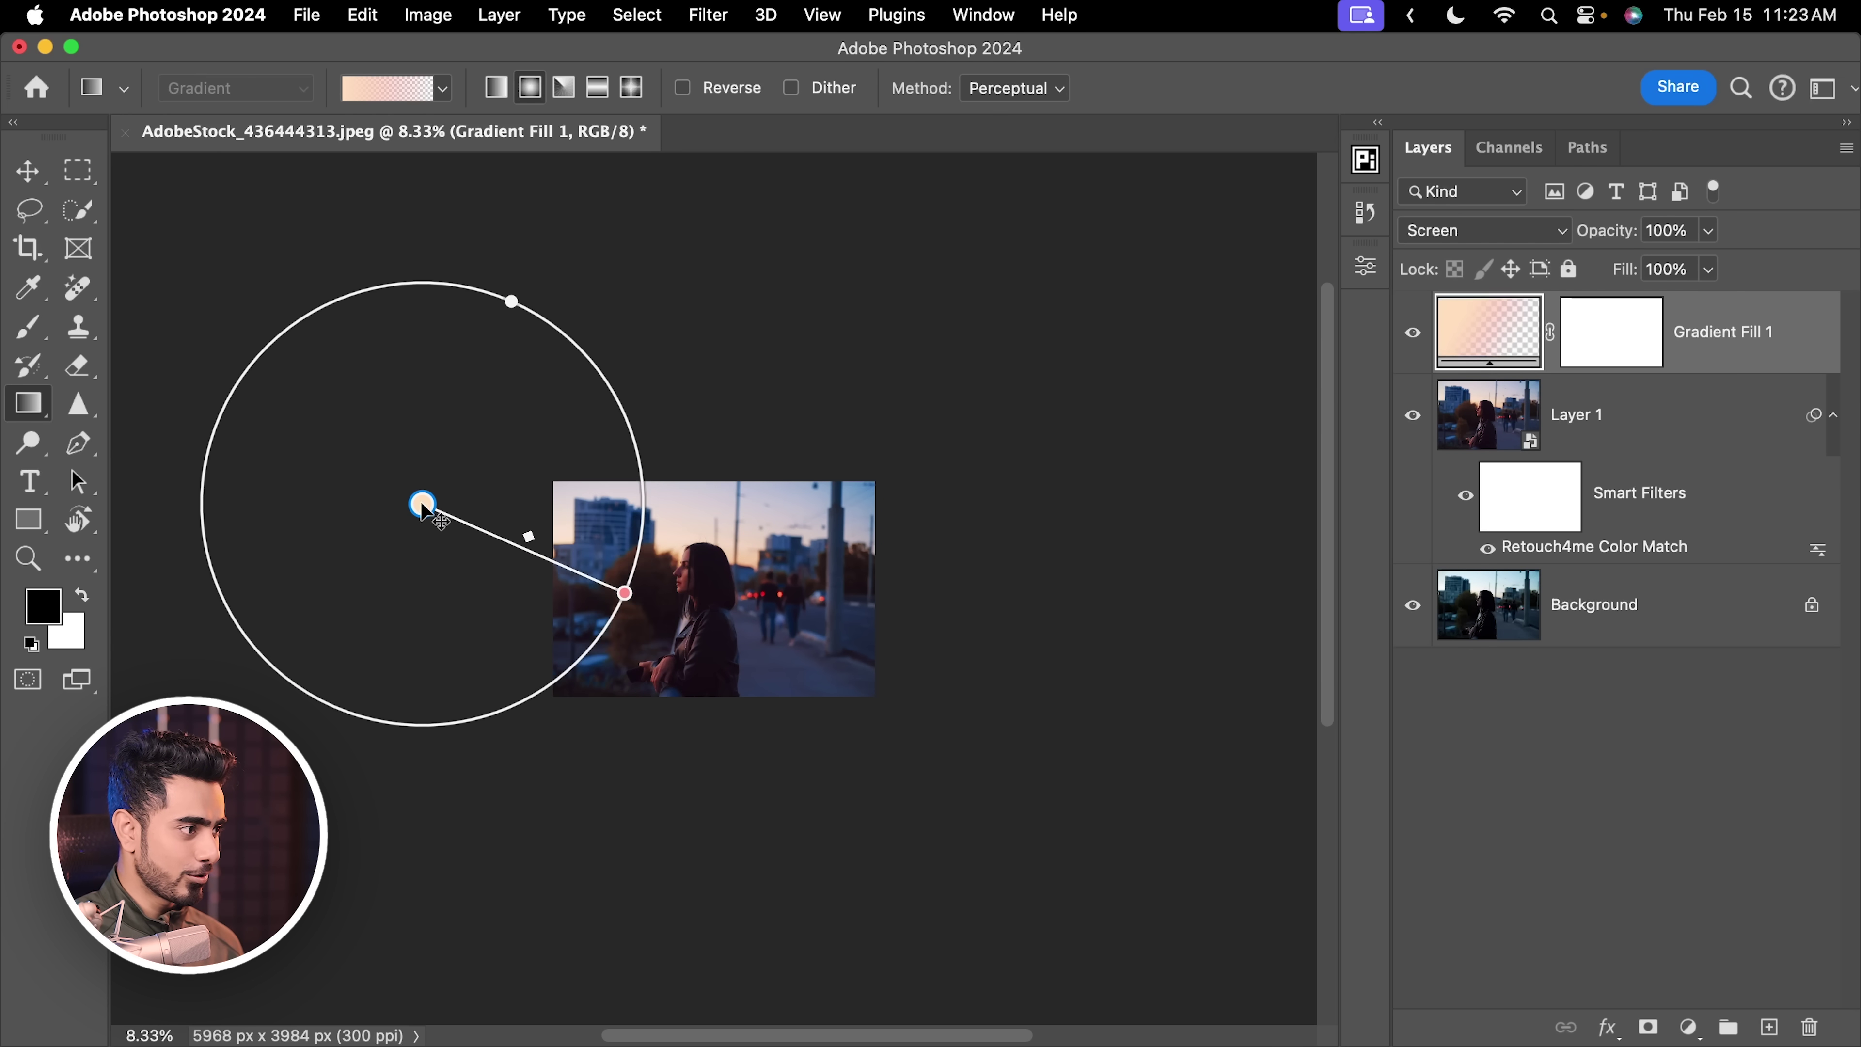
left_click_drag(626, 597, 774, 630)
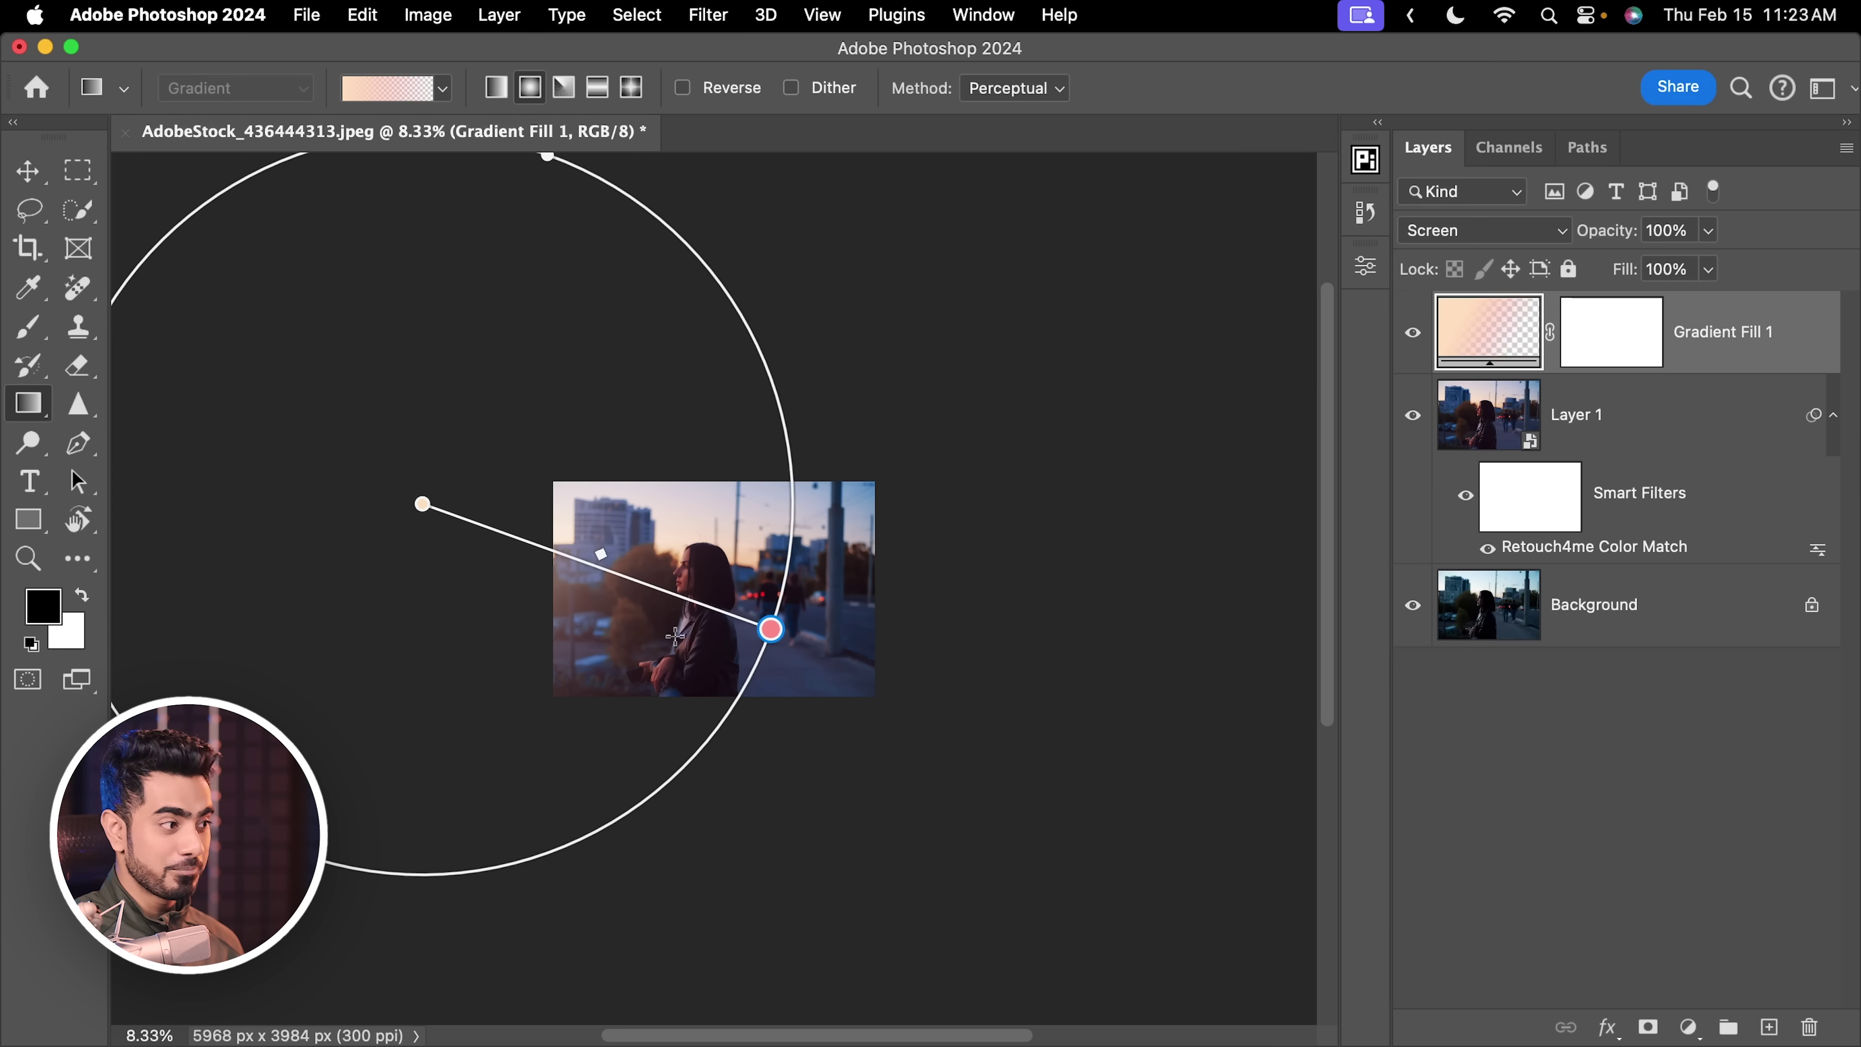
Change the gradient's outer color stop to a saturated red, ff3e39.
double_click(771, 629)
mouse_move(1447, 555)
left_mouse_down()
mouse_move(1459, 532)
mouse_move(1438, 525)
left_mouse_up()
key("Return")
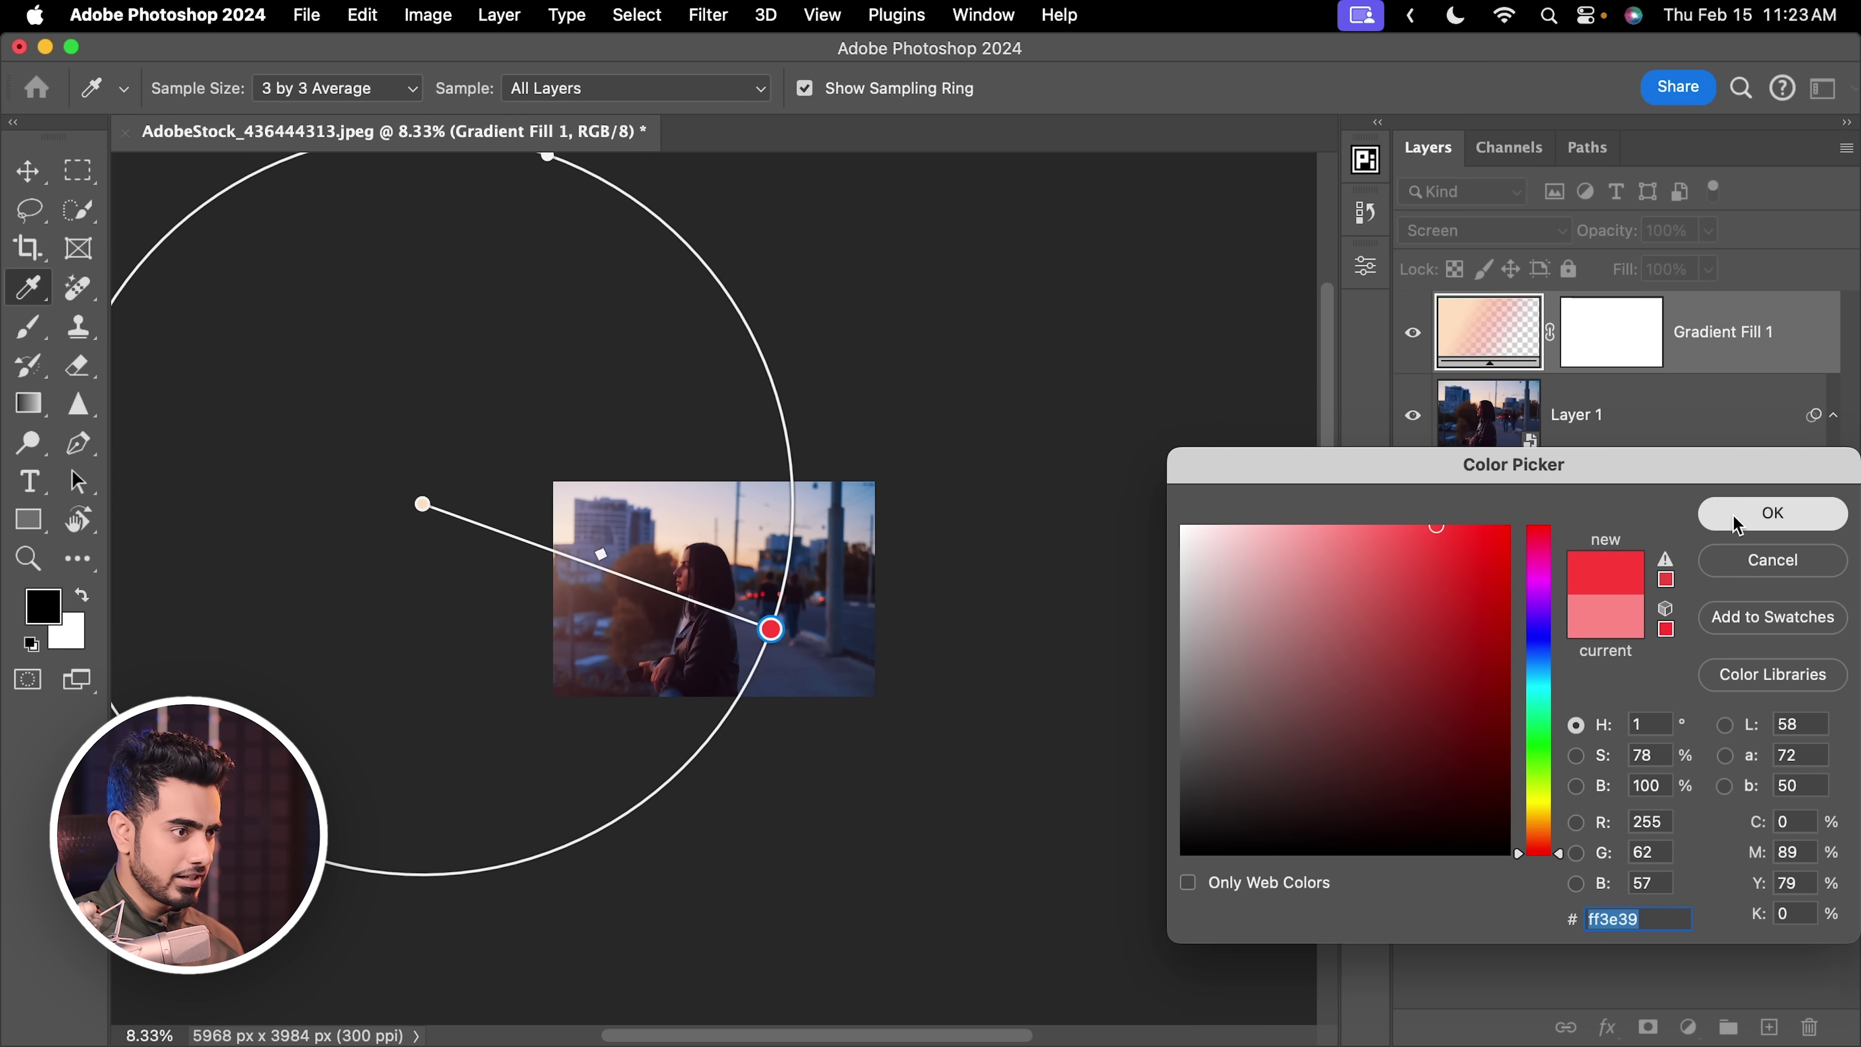
Change the gradient's center color stop to a warm orange, fab871, and select Layer 1.
double_click(422, 504)
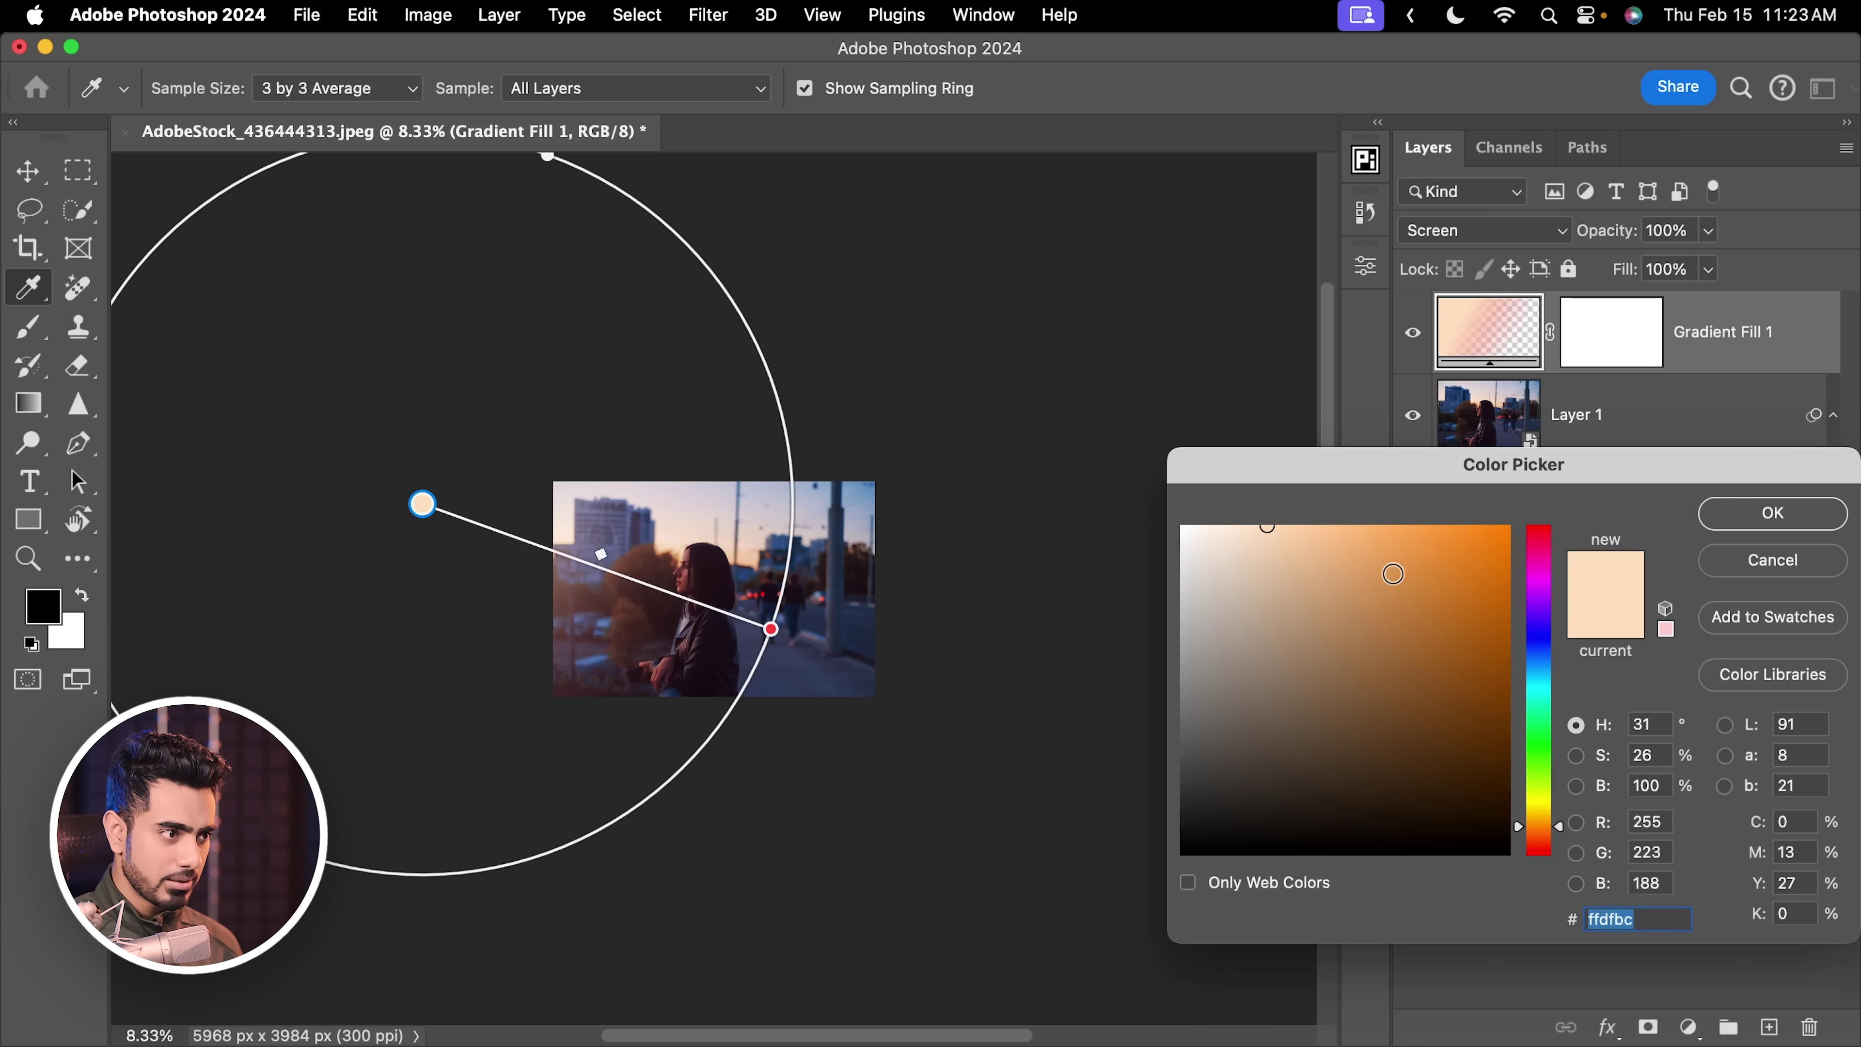
left_click_drag(1374, 536, 1362, 531)
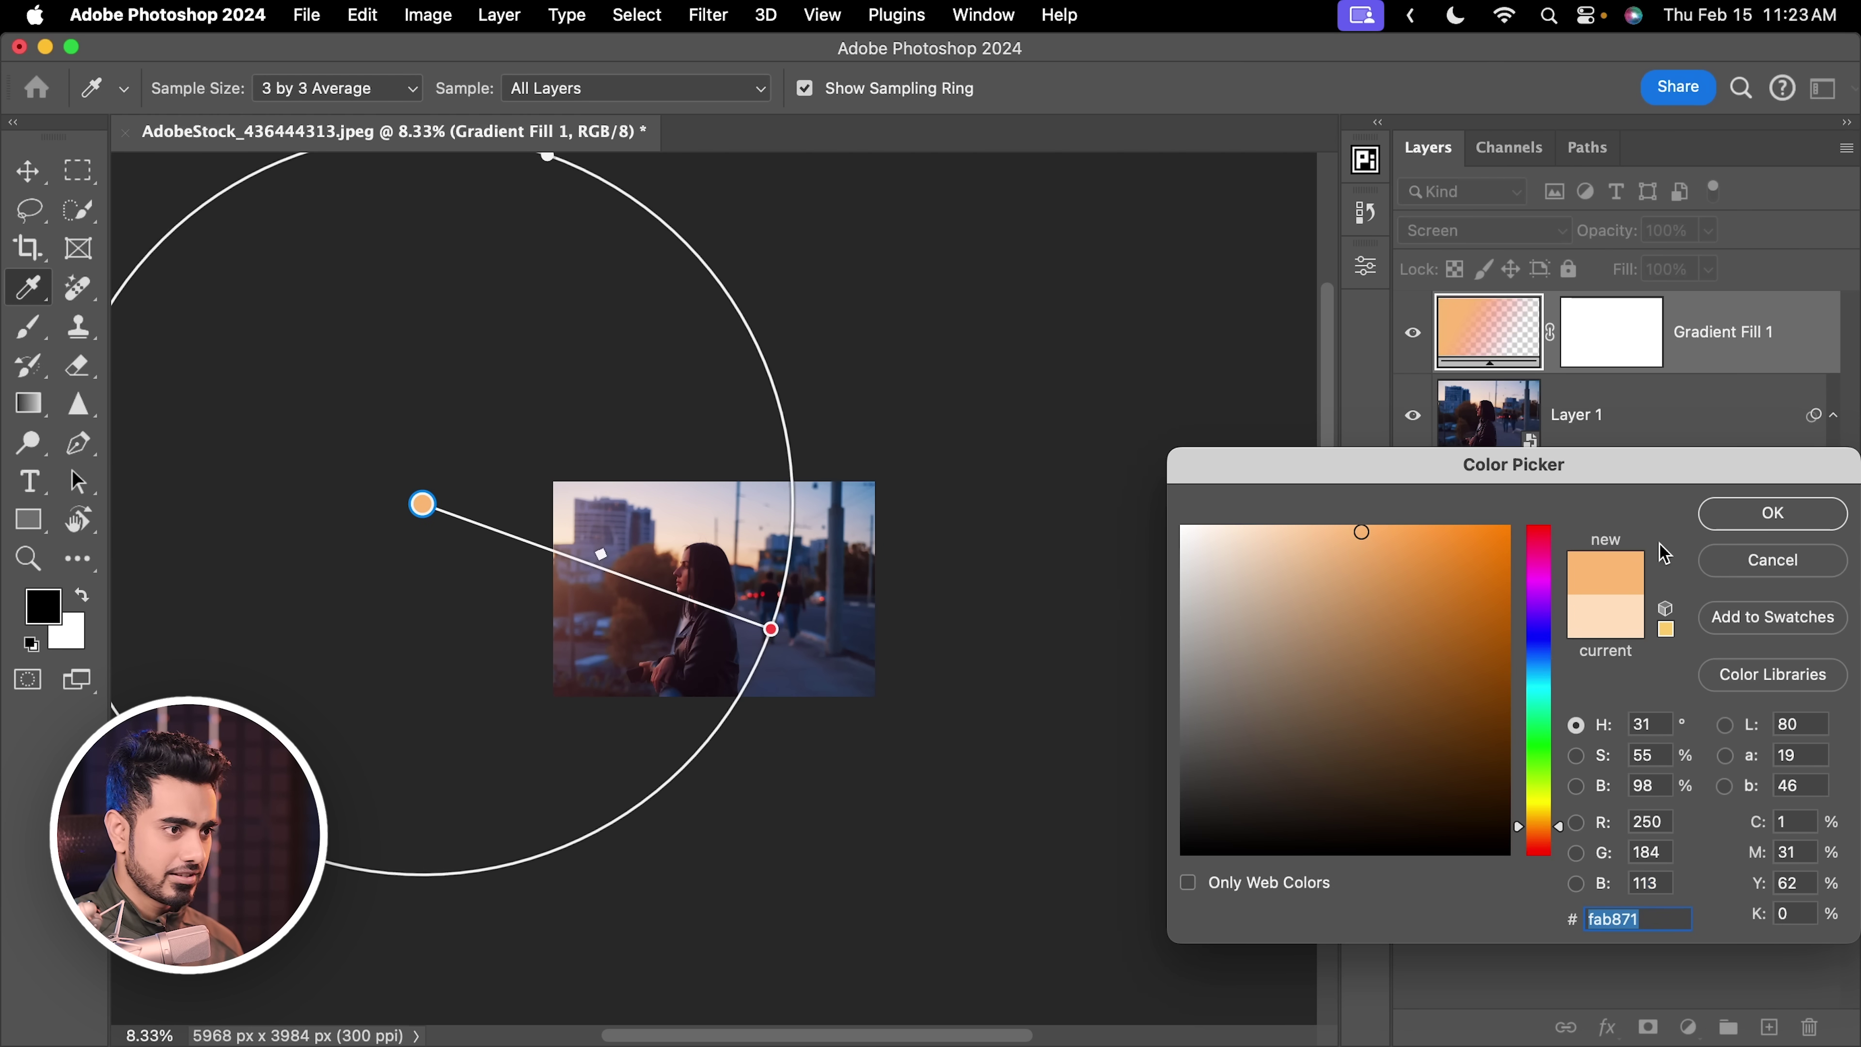
left_click(1773, 513)
left_click(1622, 416)
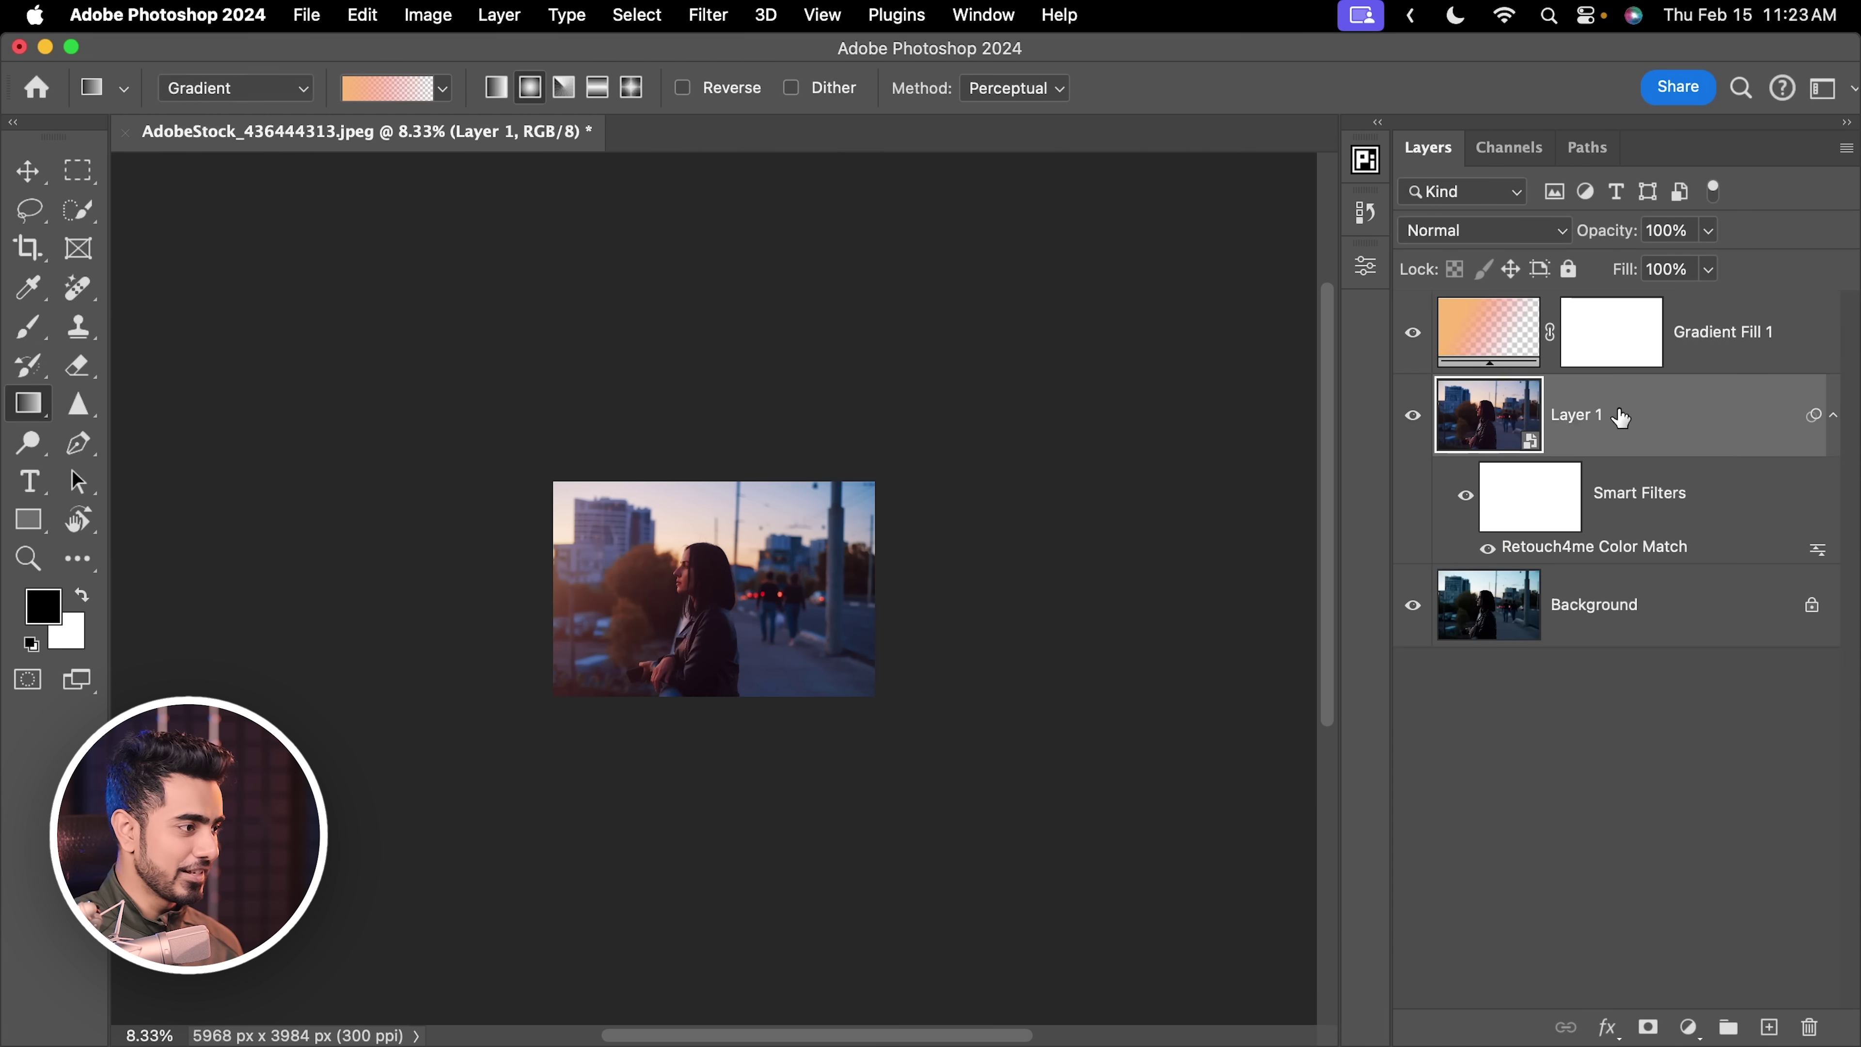
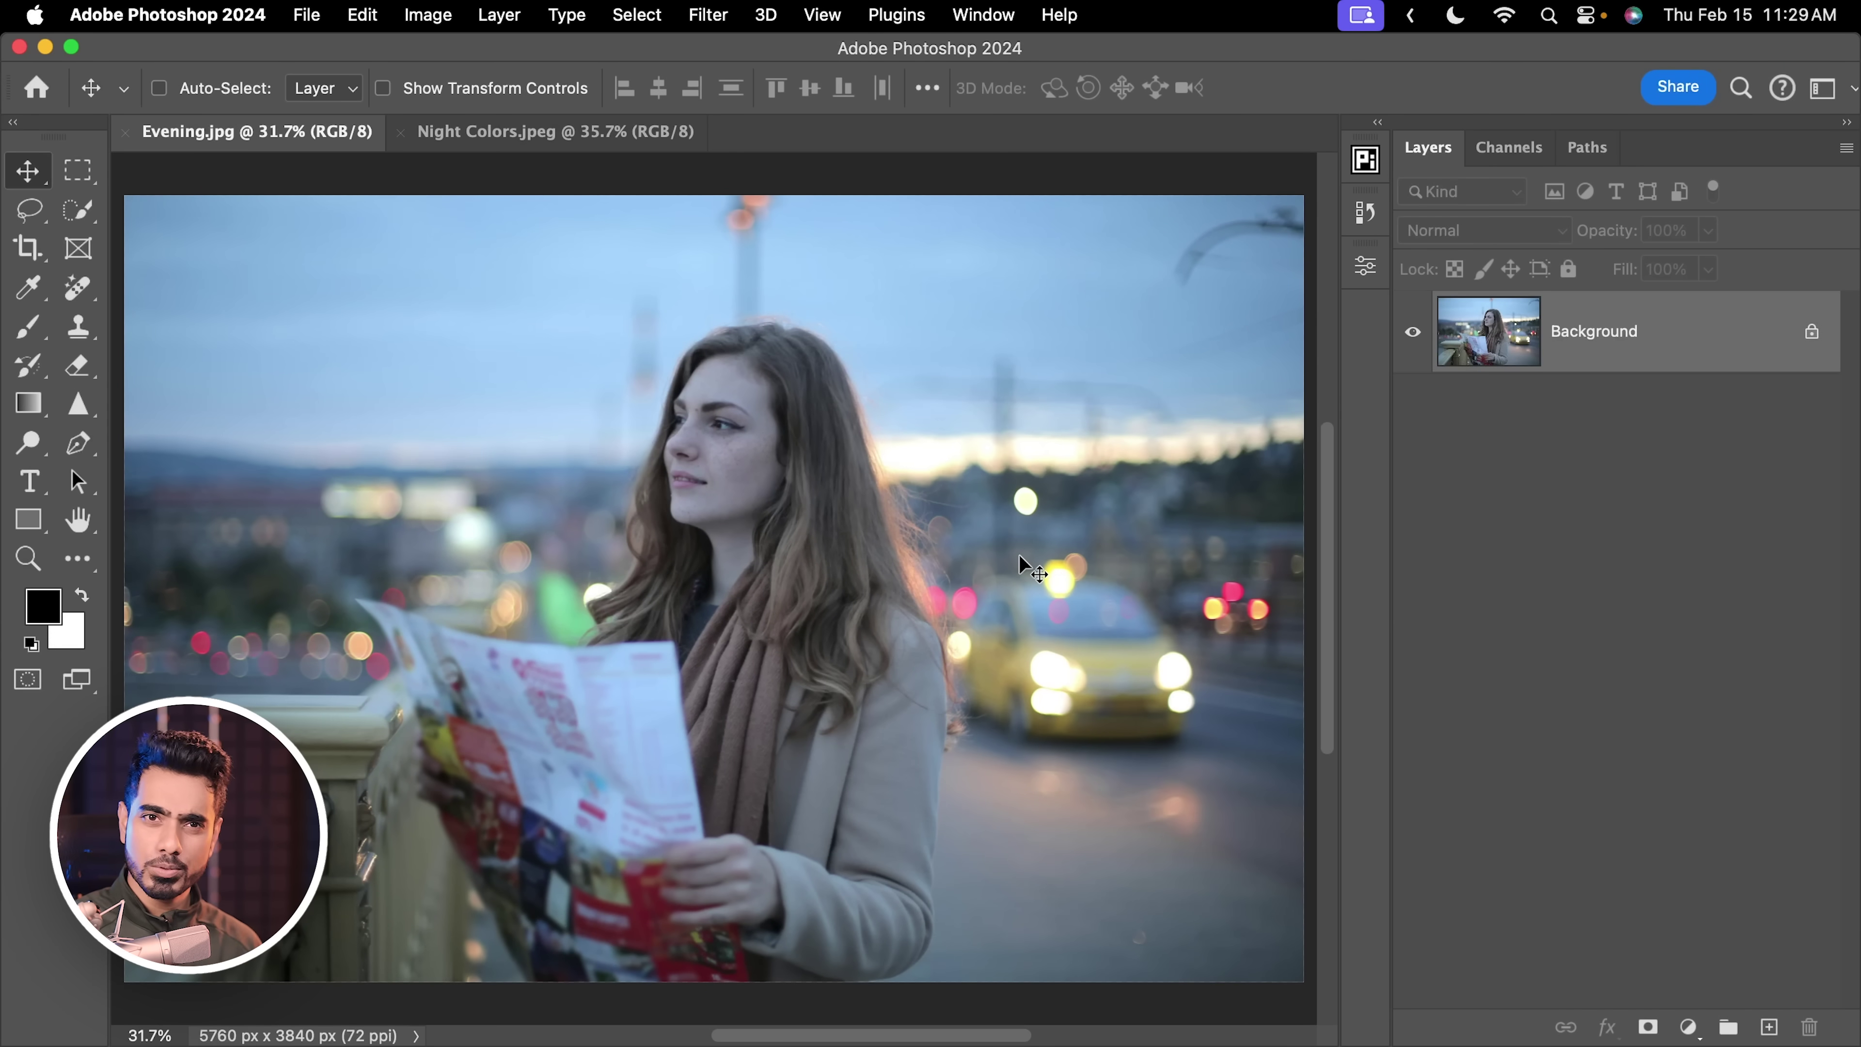
View the Night Colors.jpeg document, return to Evening.jpg, and load Night Colors.jpeg as the Retouch4me Color Match reference.
left_click(555, 141)
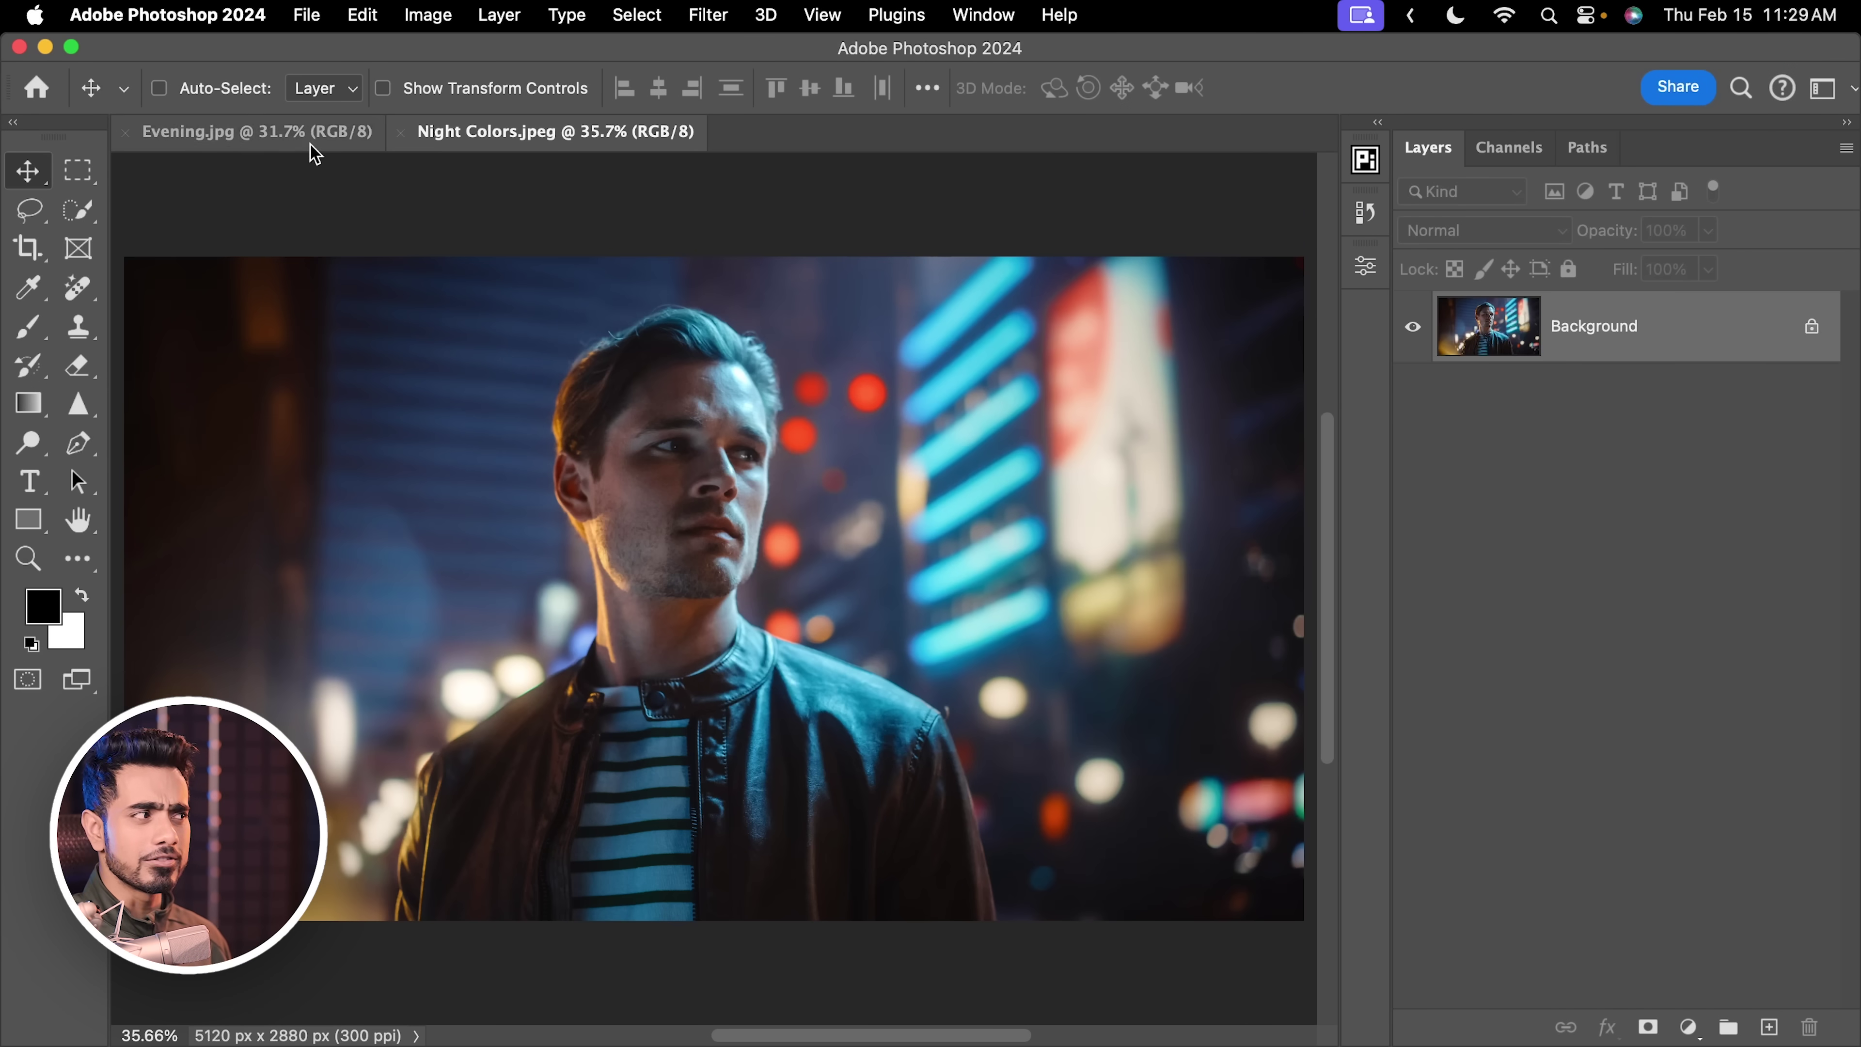
left_click(256, 132)
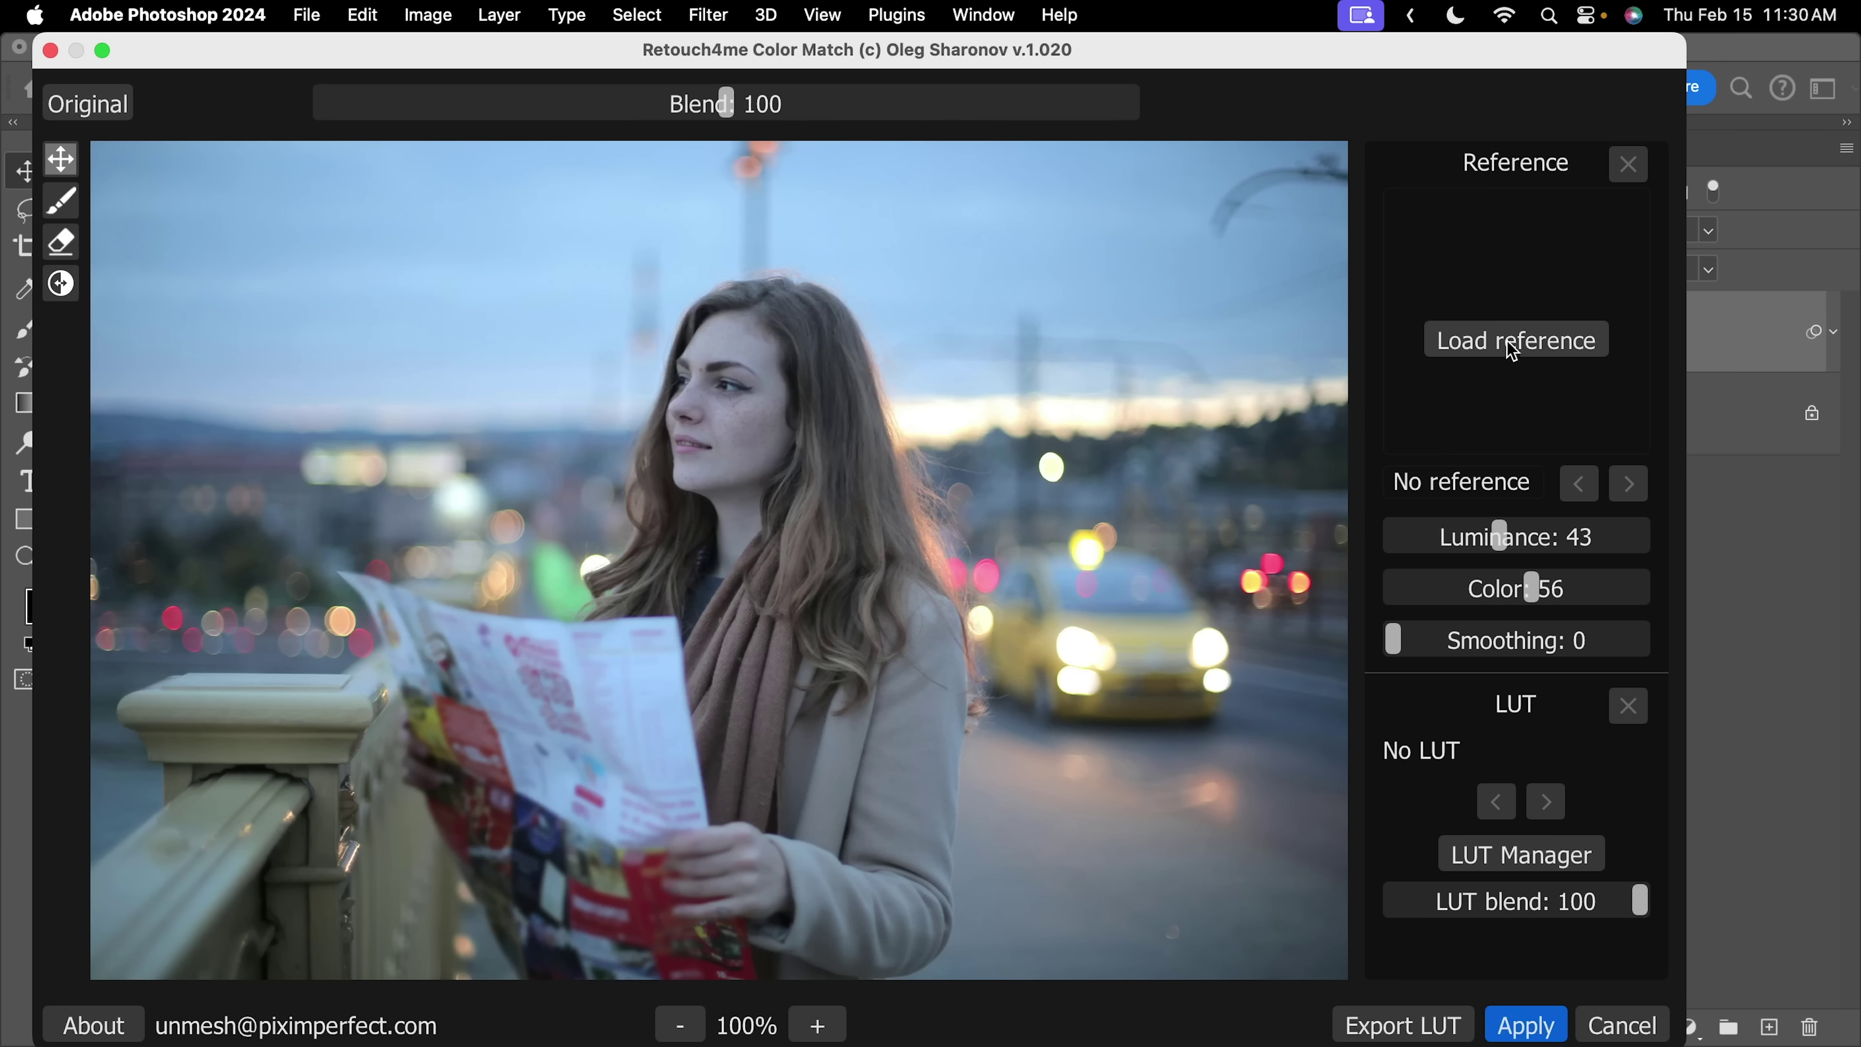
left_click(1512, 350)
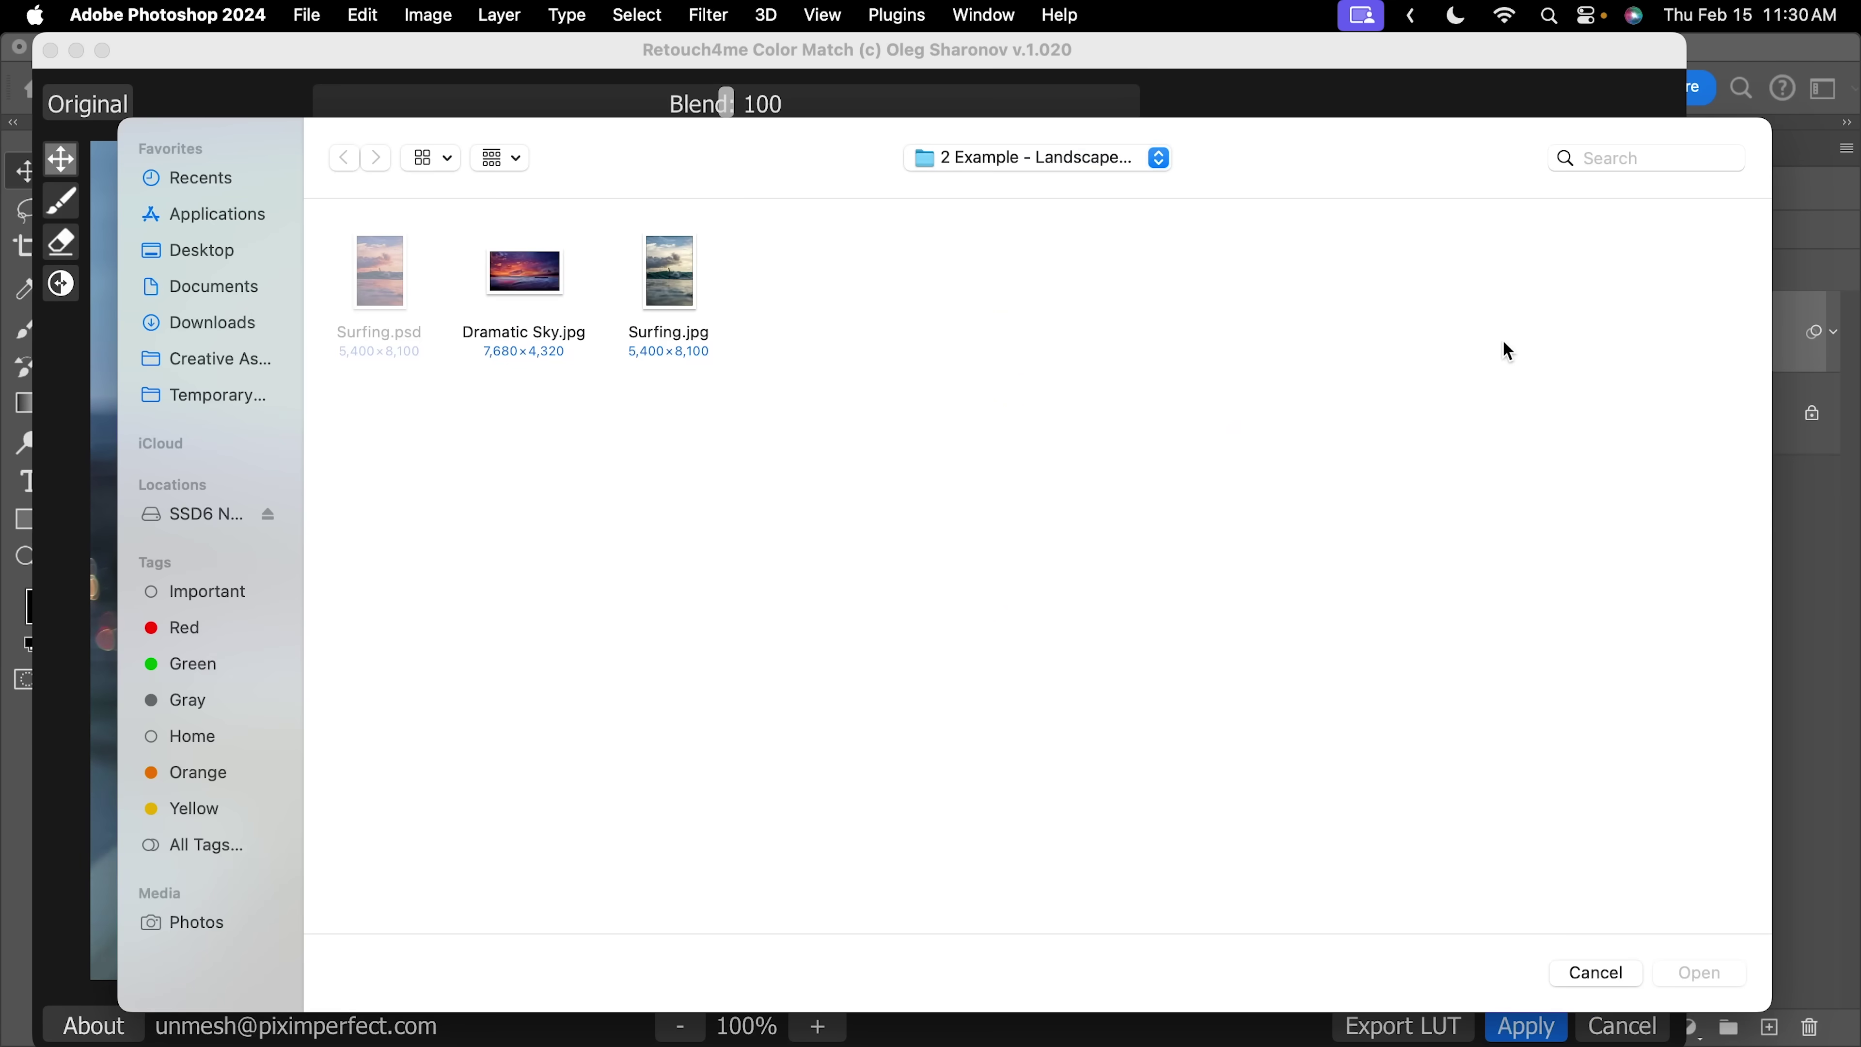
left_click(379, 279)
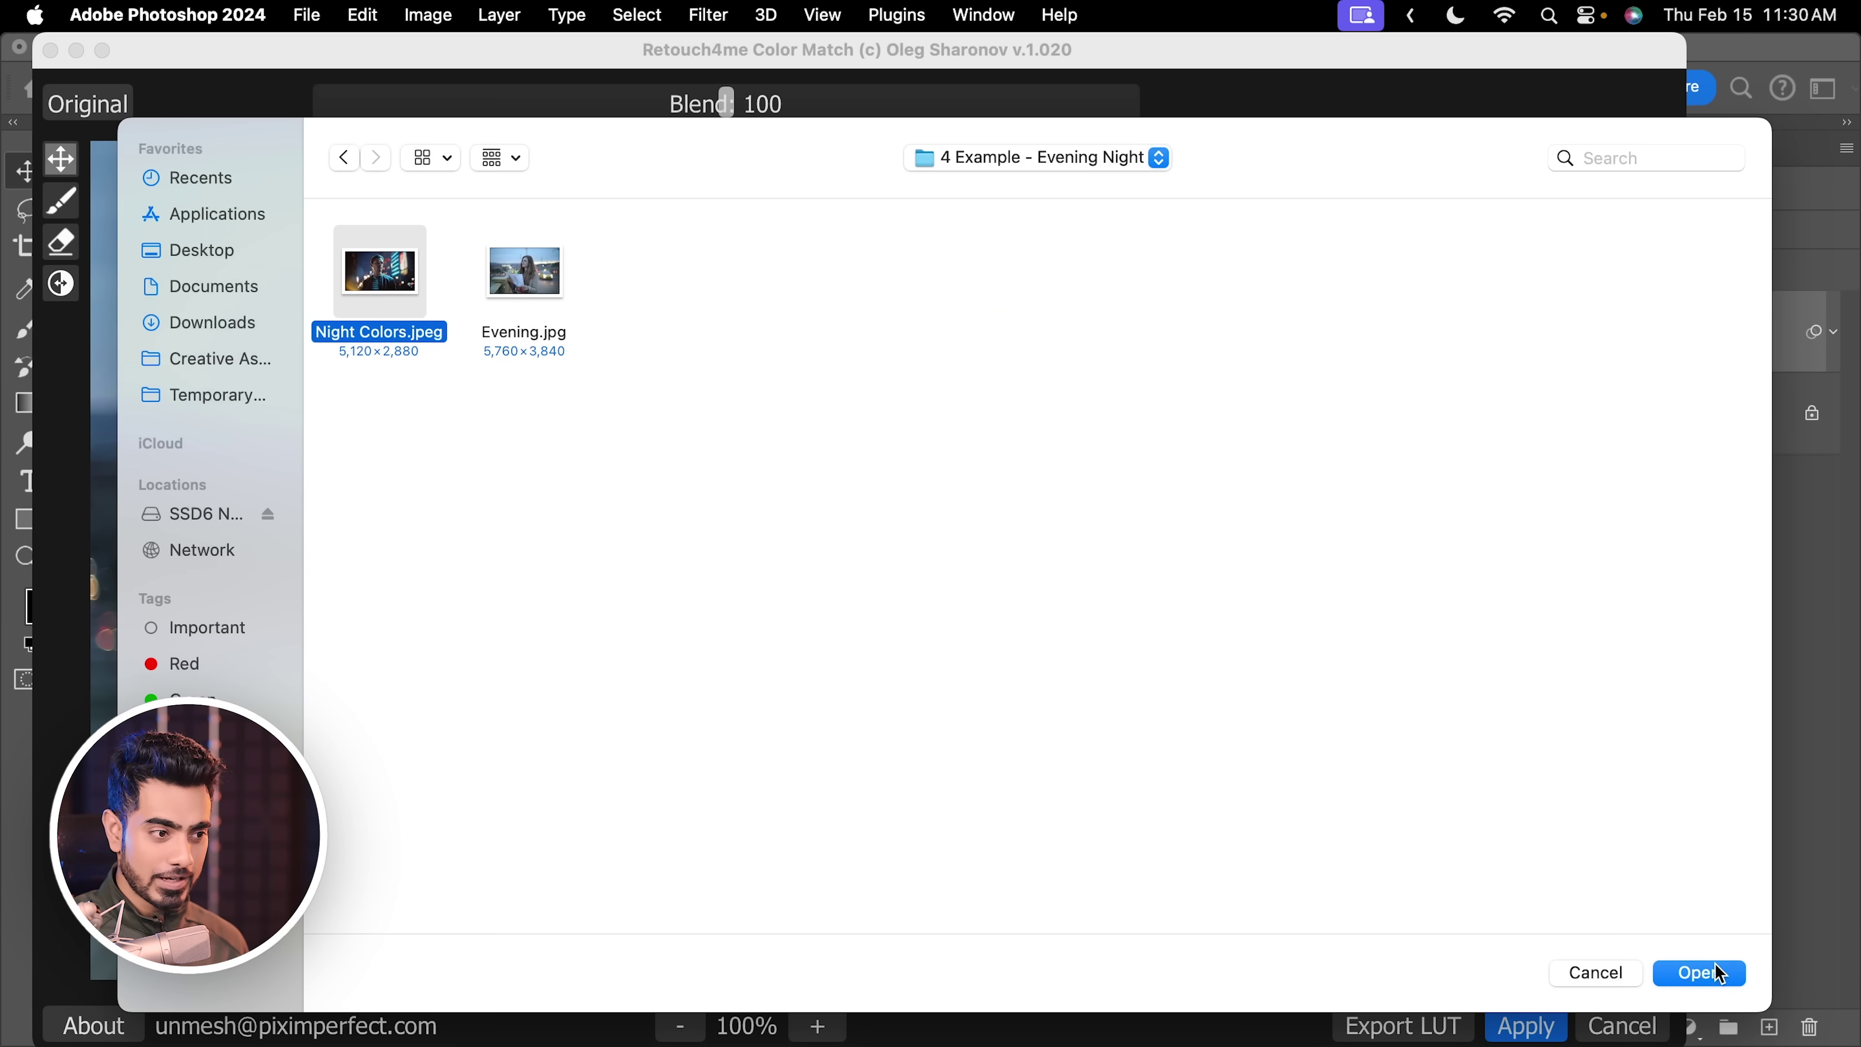
left_click(1699, 973)
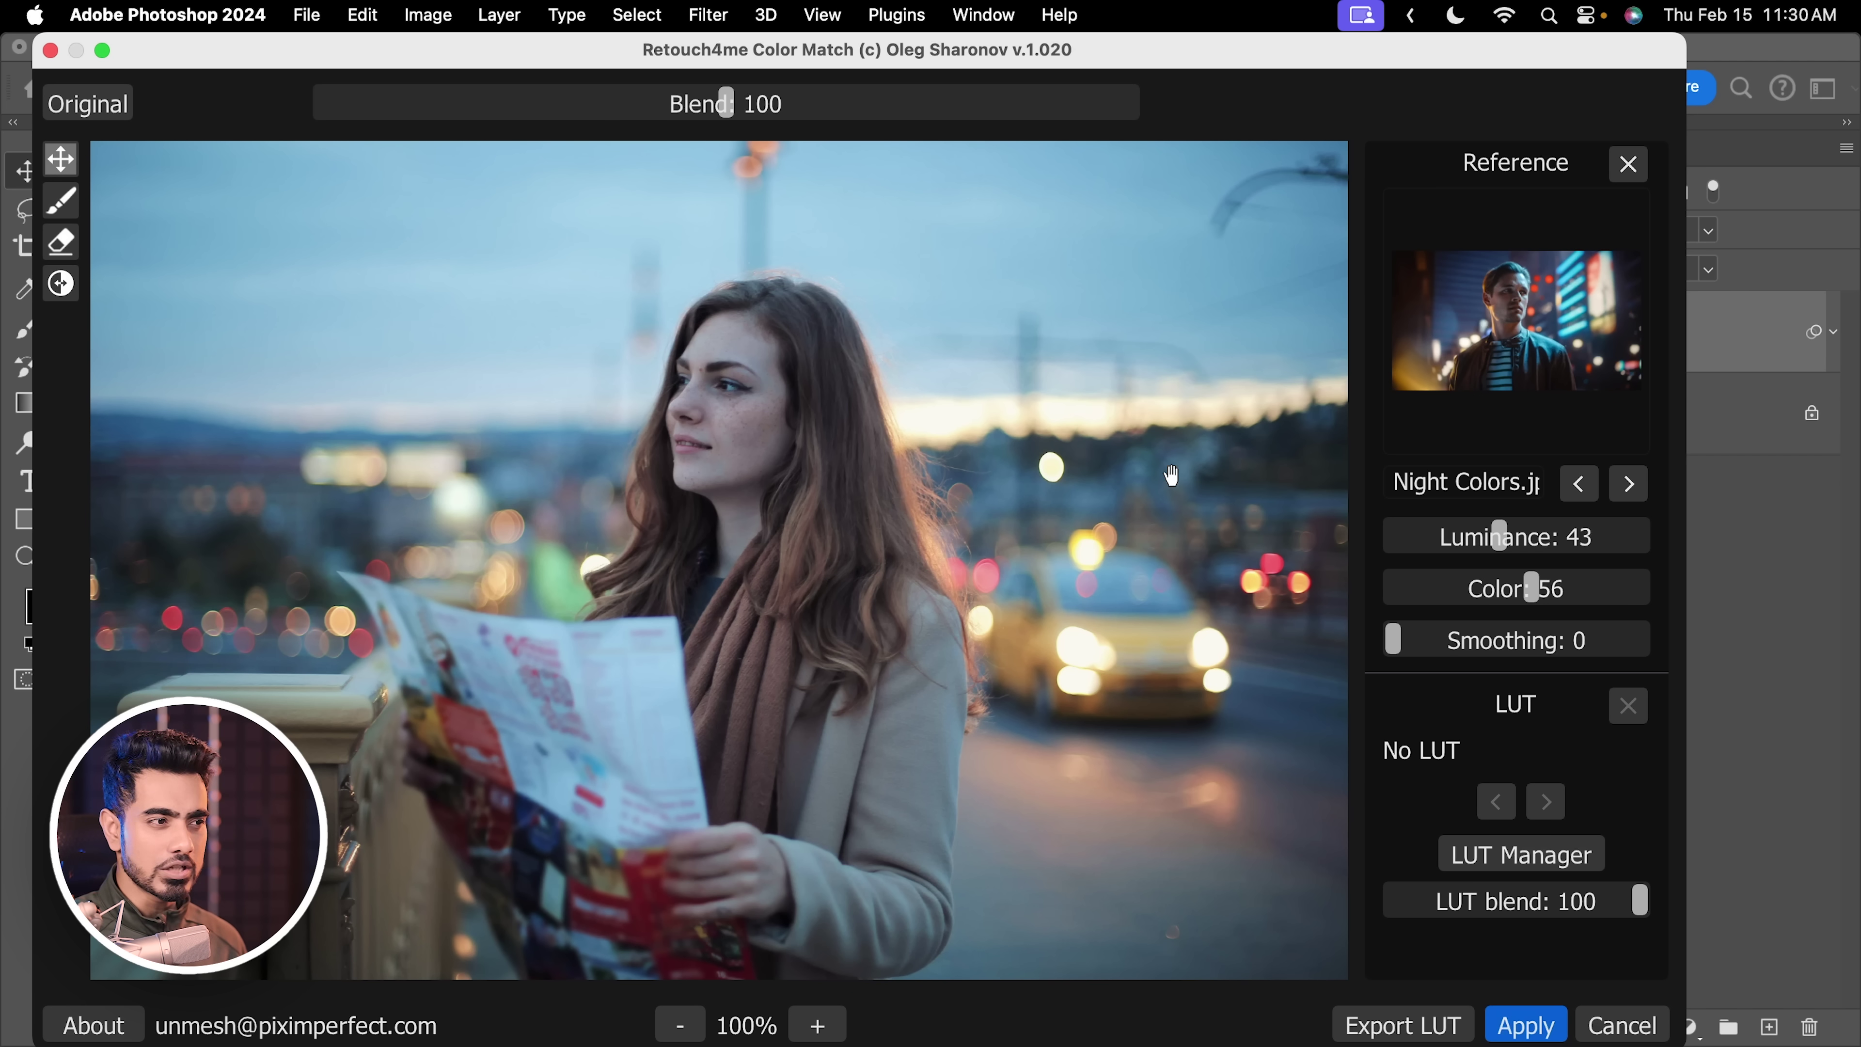
Set the color match's Luminance to 68 and Color to 100, comparing the result with the original photo.
left_click(1577, 544)
left_click(1616, 543)
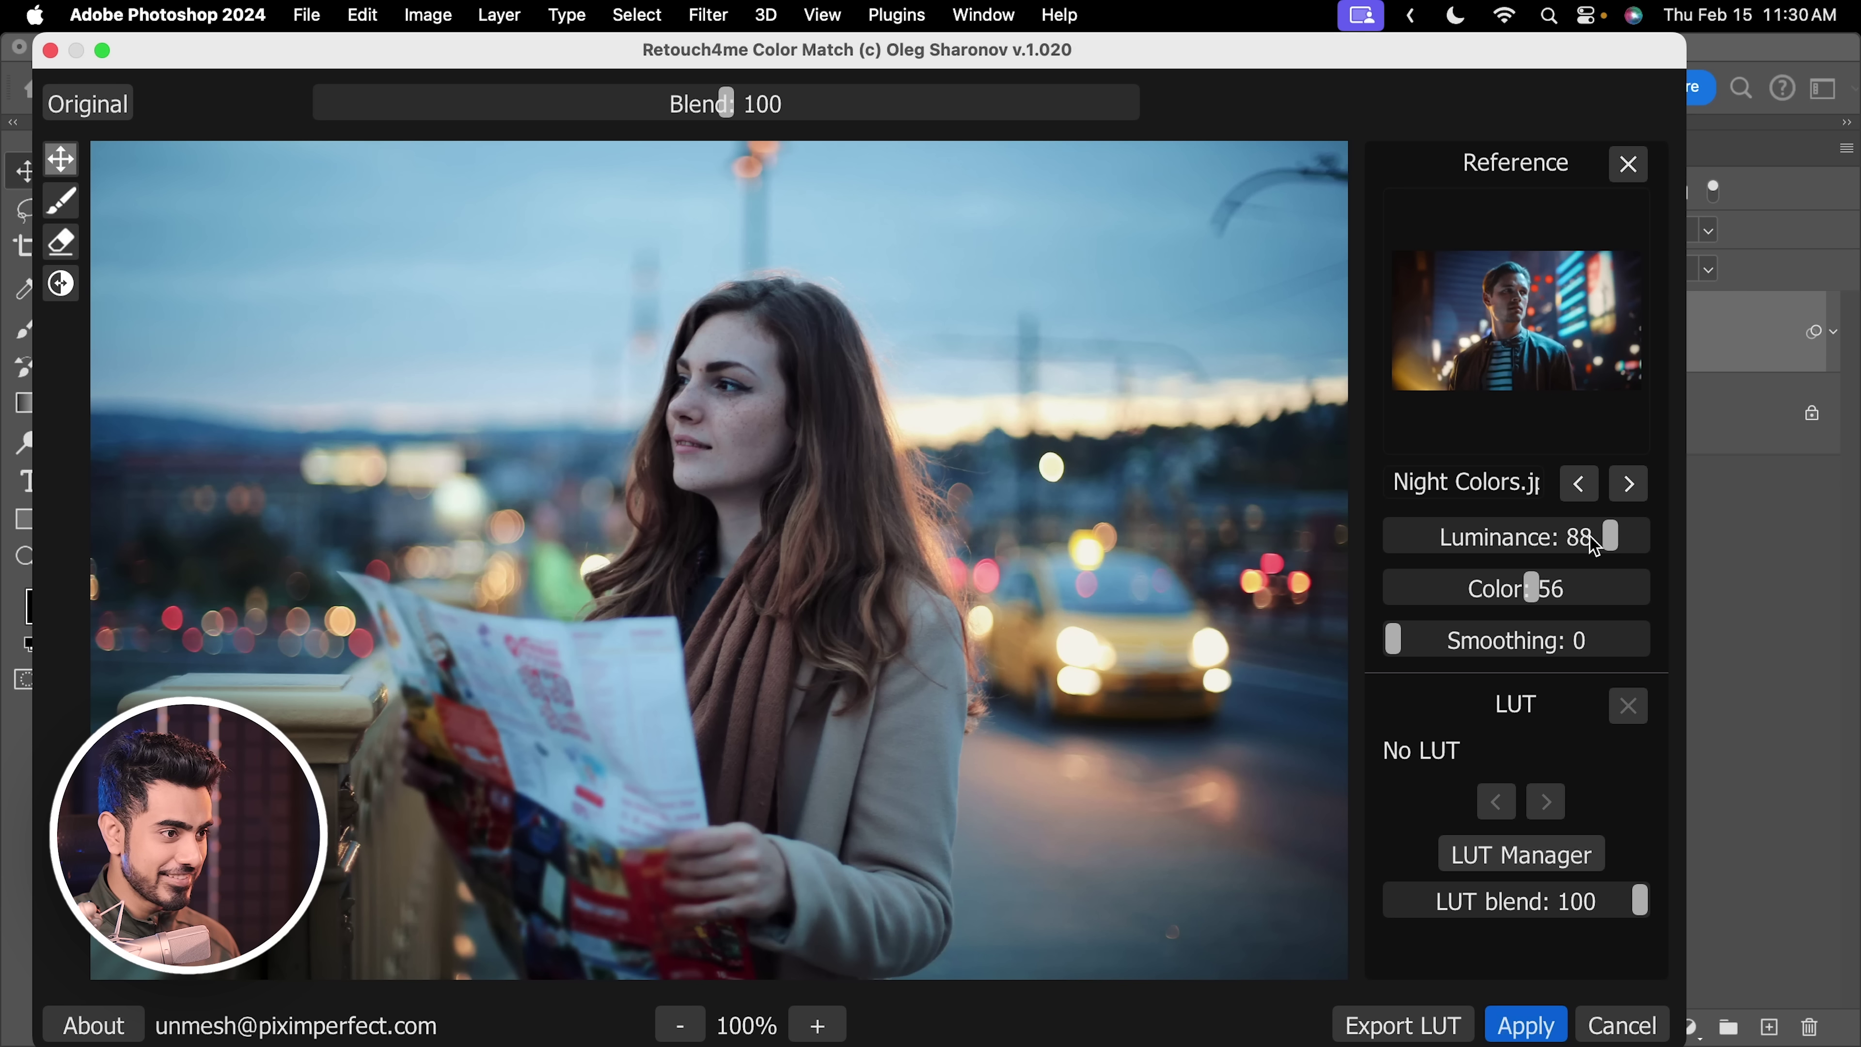
left_click_drag(1593, 546, 1629, 599)
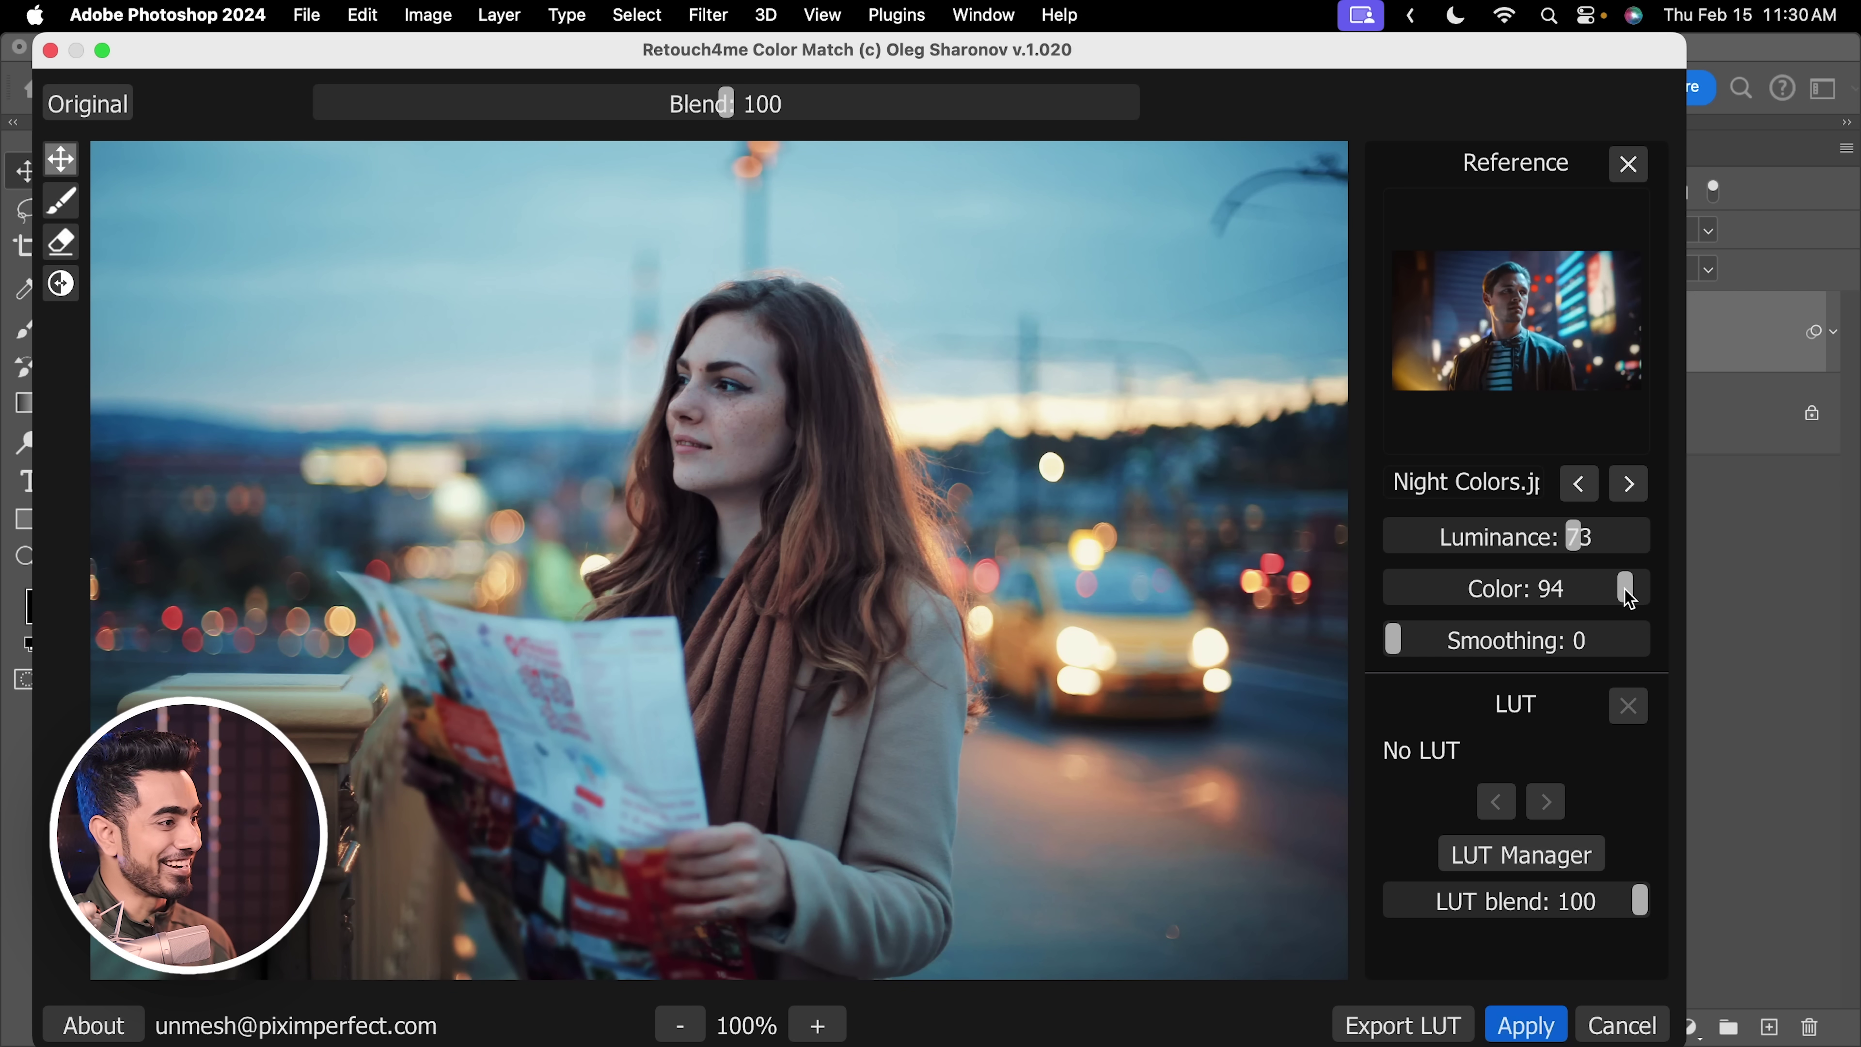
left_click(116, 110)
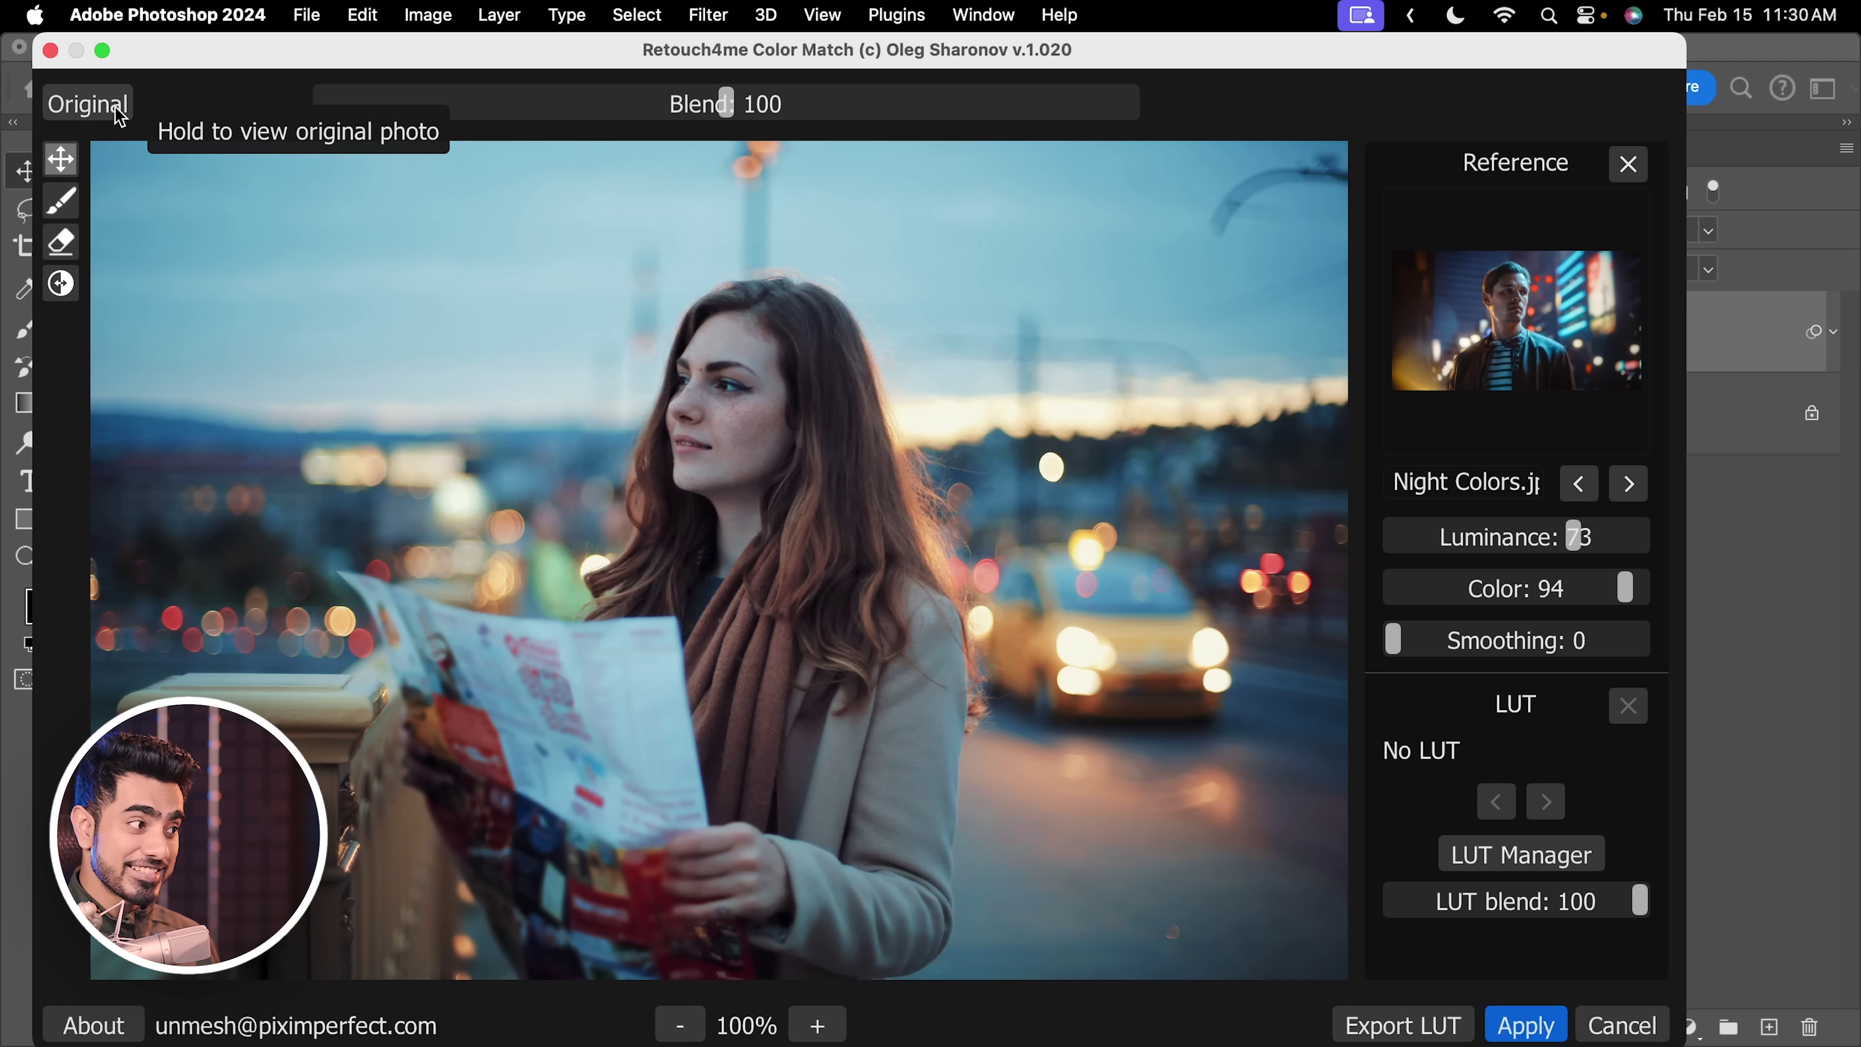
left_click_drag(1625, 590, 1639, 589)
left_click_drag(1563, 537, 1561, 544)
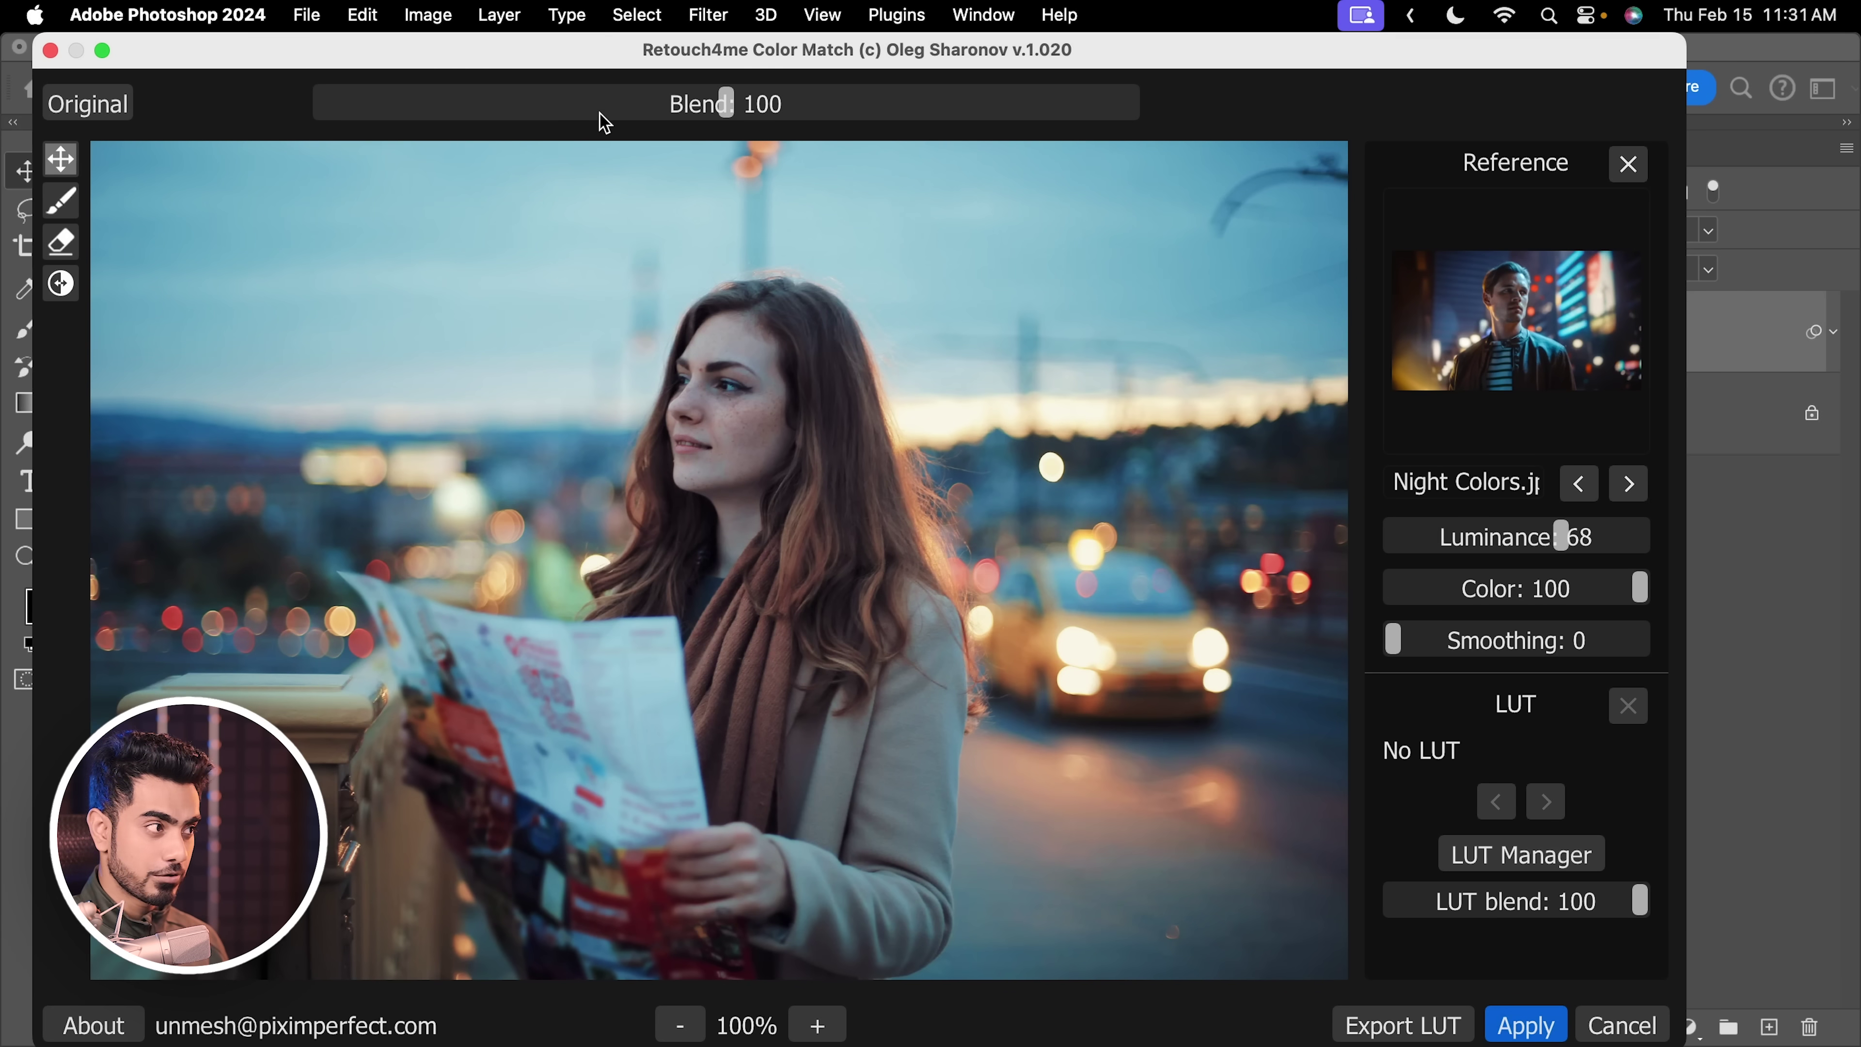
Try weaker and stronger Blend amounts, settling on 152, and set Luminance to 48.
left_click(599, 113)
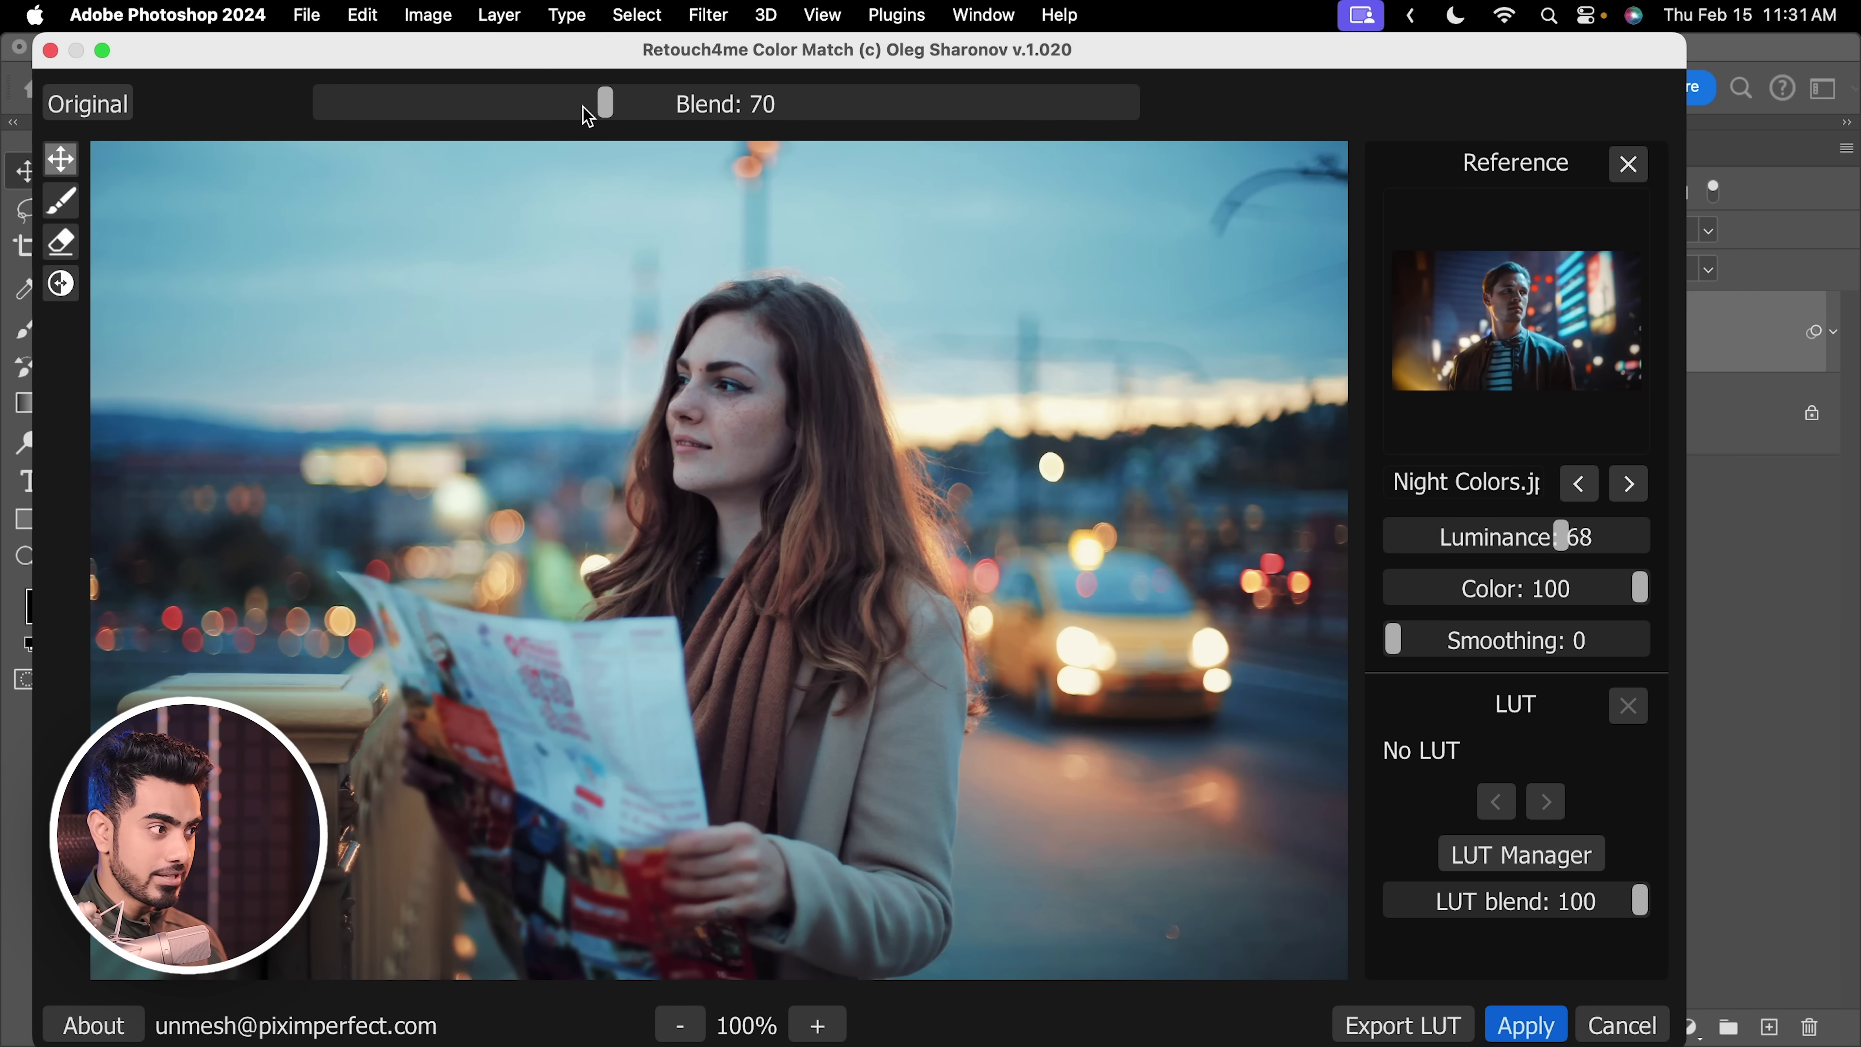
left_click_drag(489, 105, 467, 105)
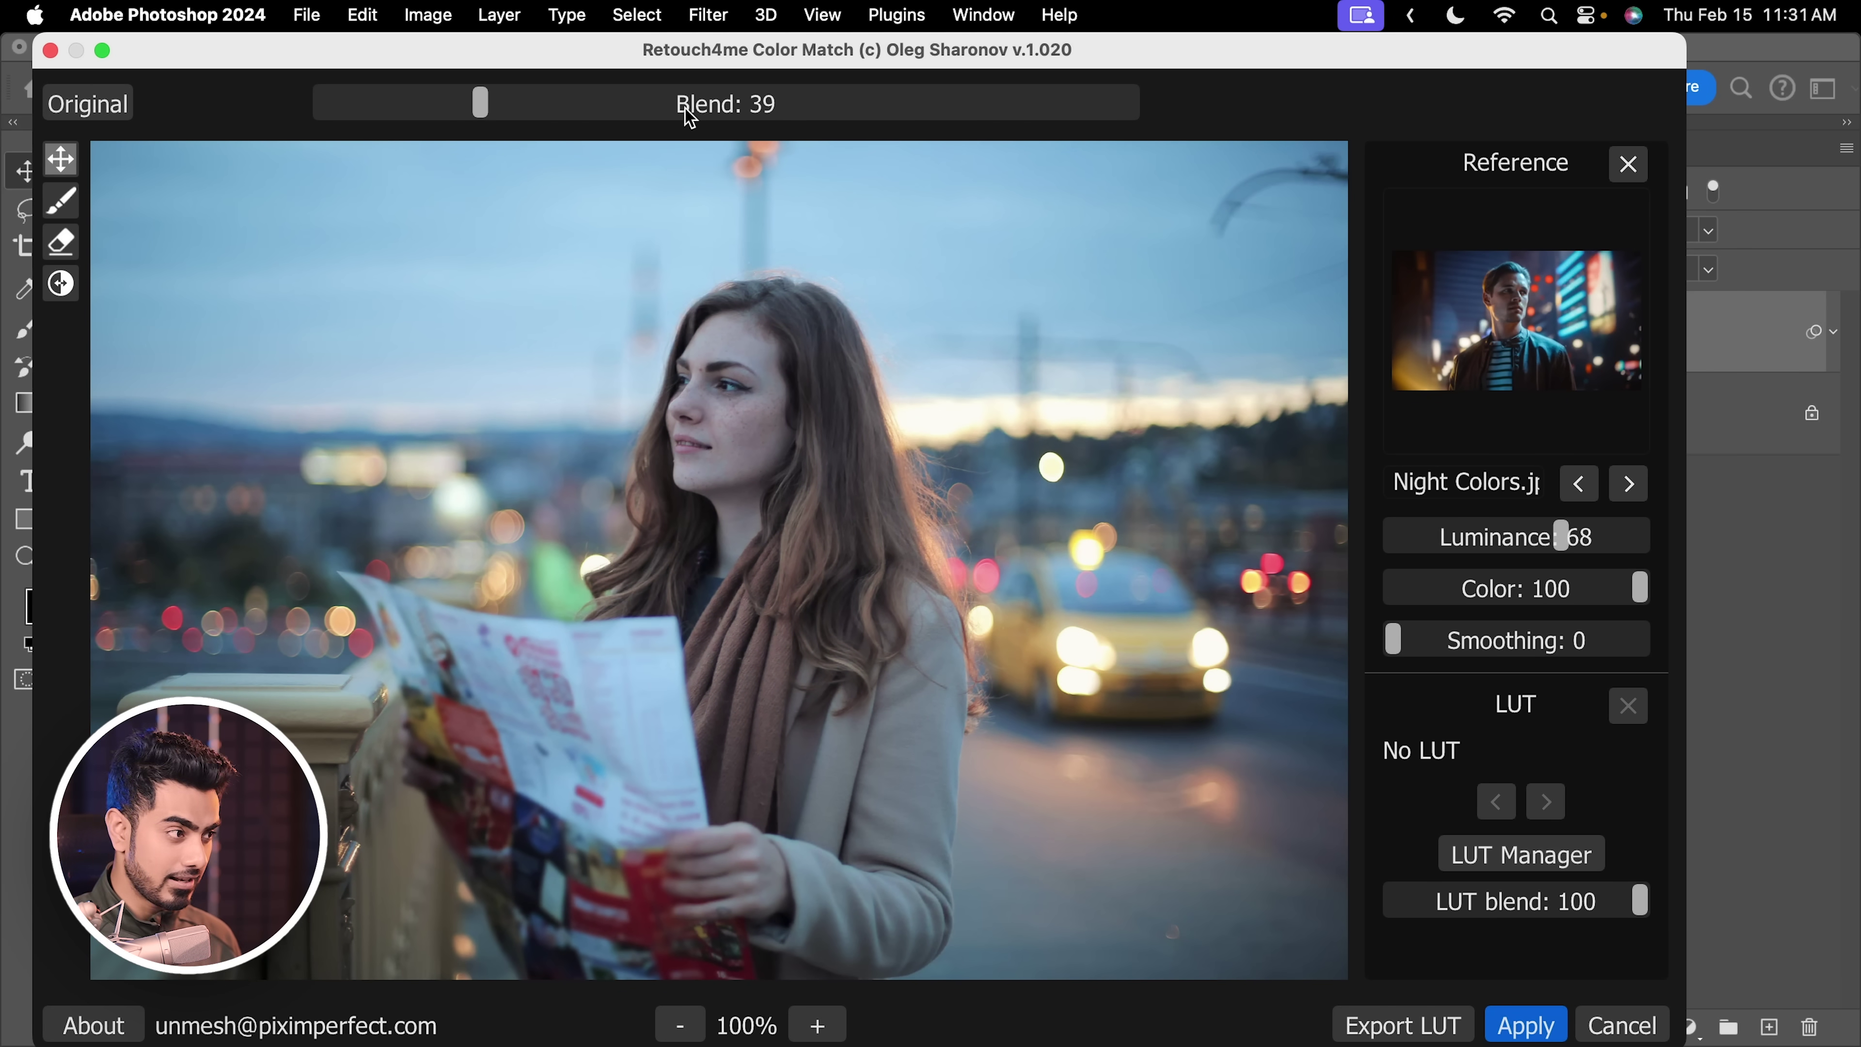
left_click(735, 102)
left_click(799, 107)
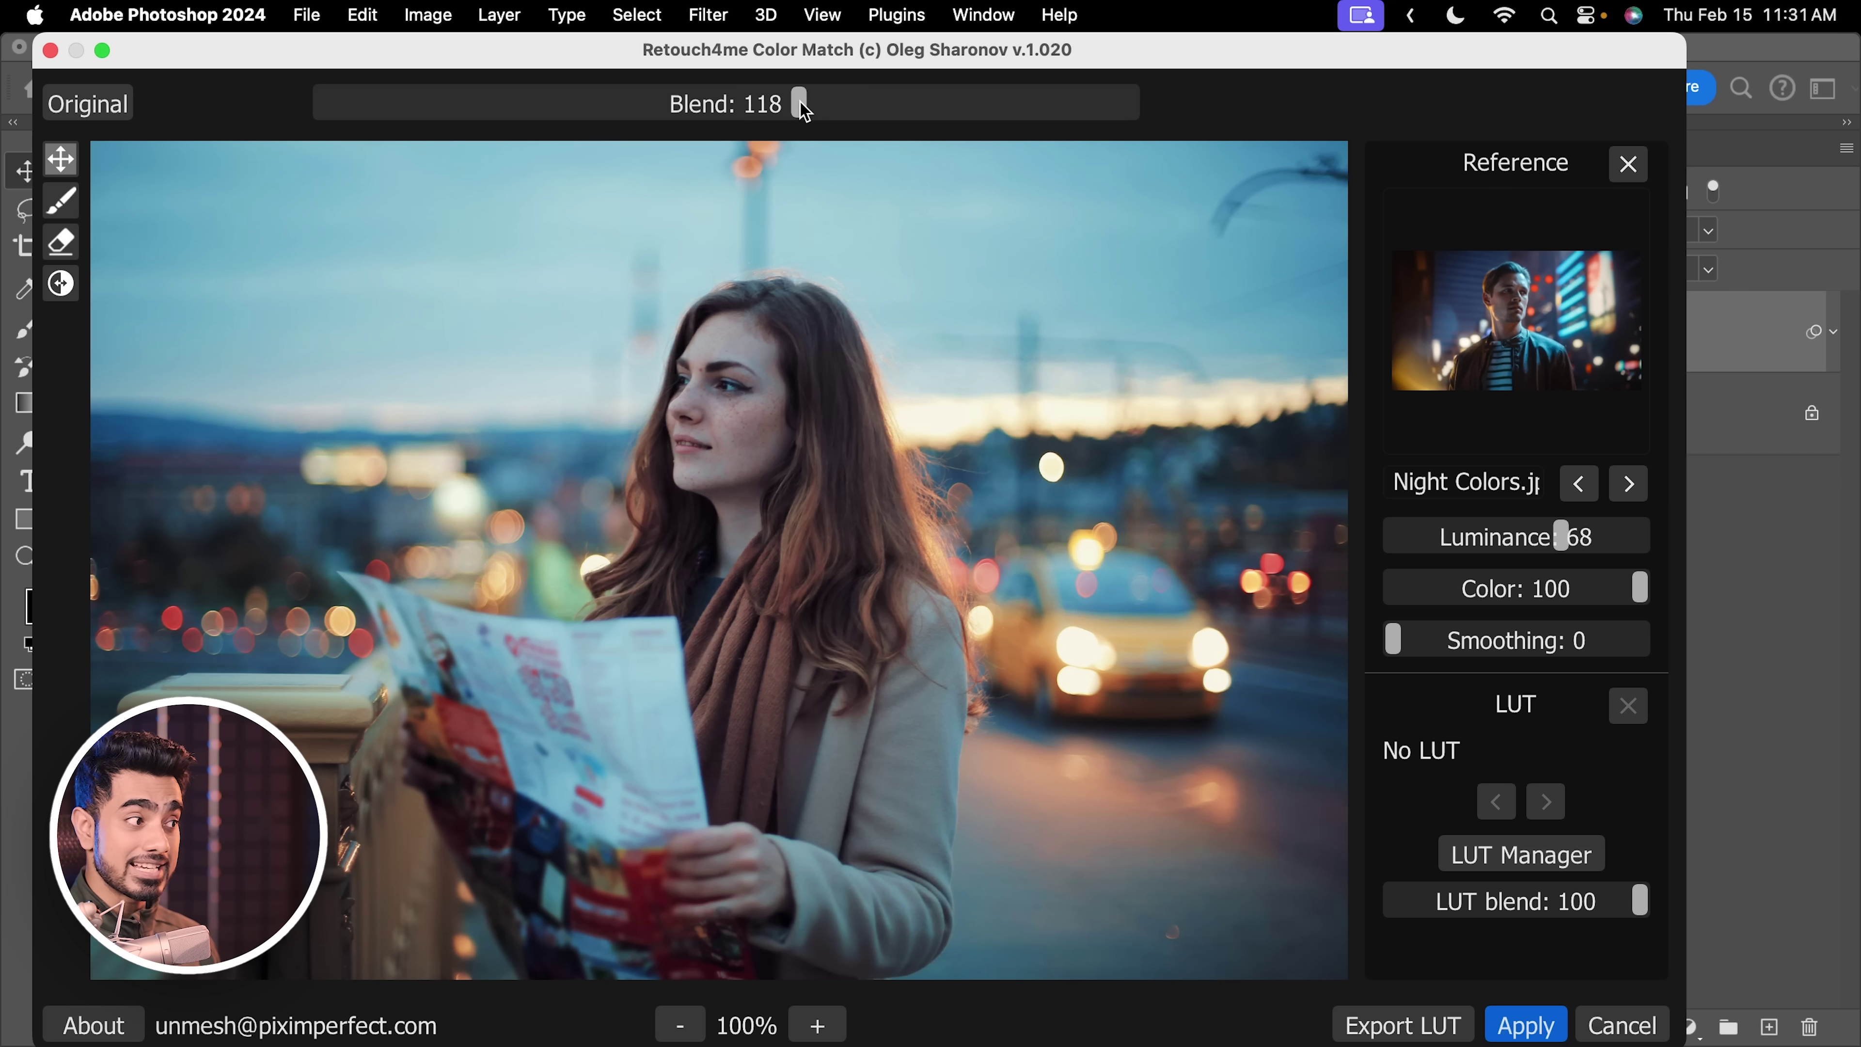
left_click(872, 110)
left_click(941, 108)
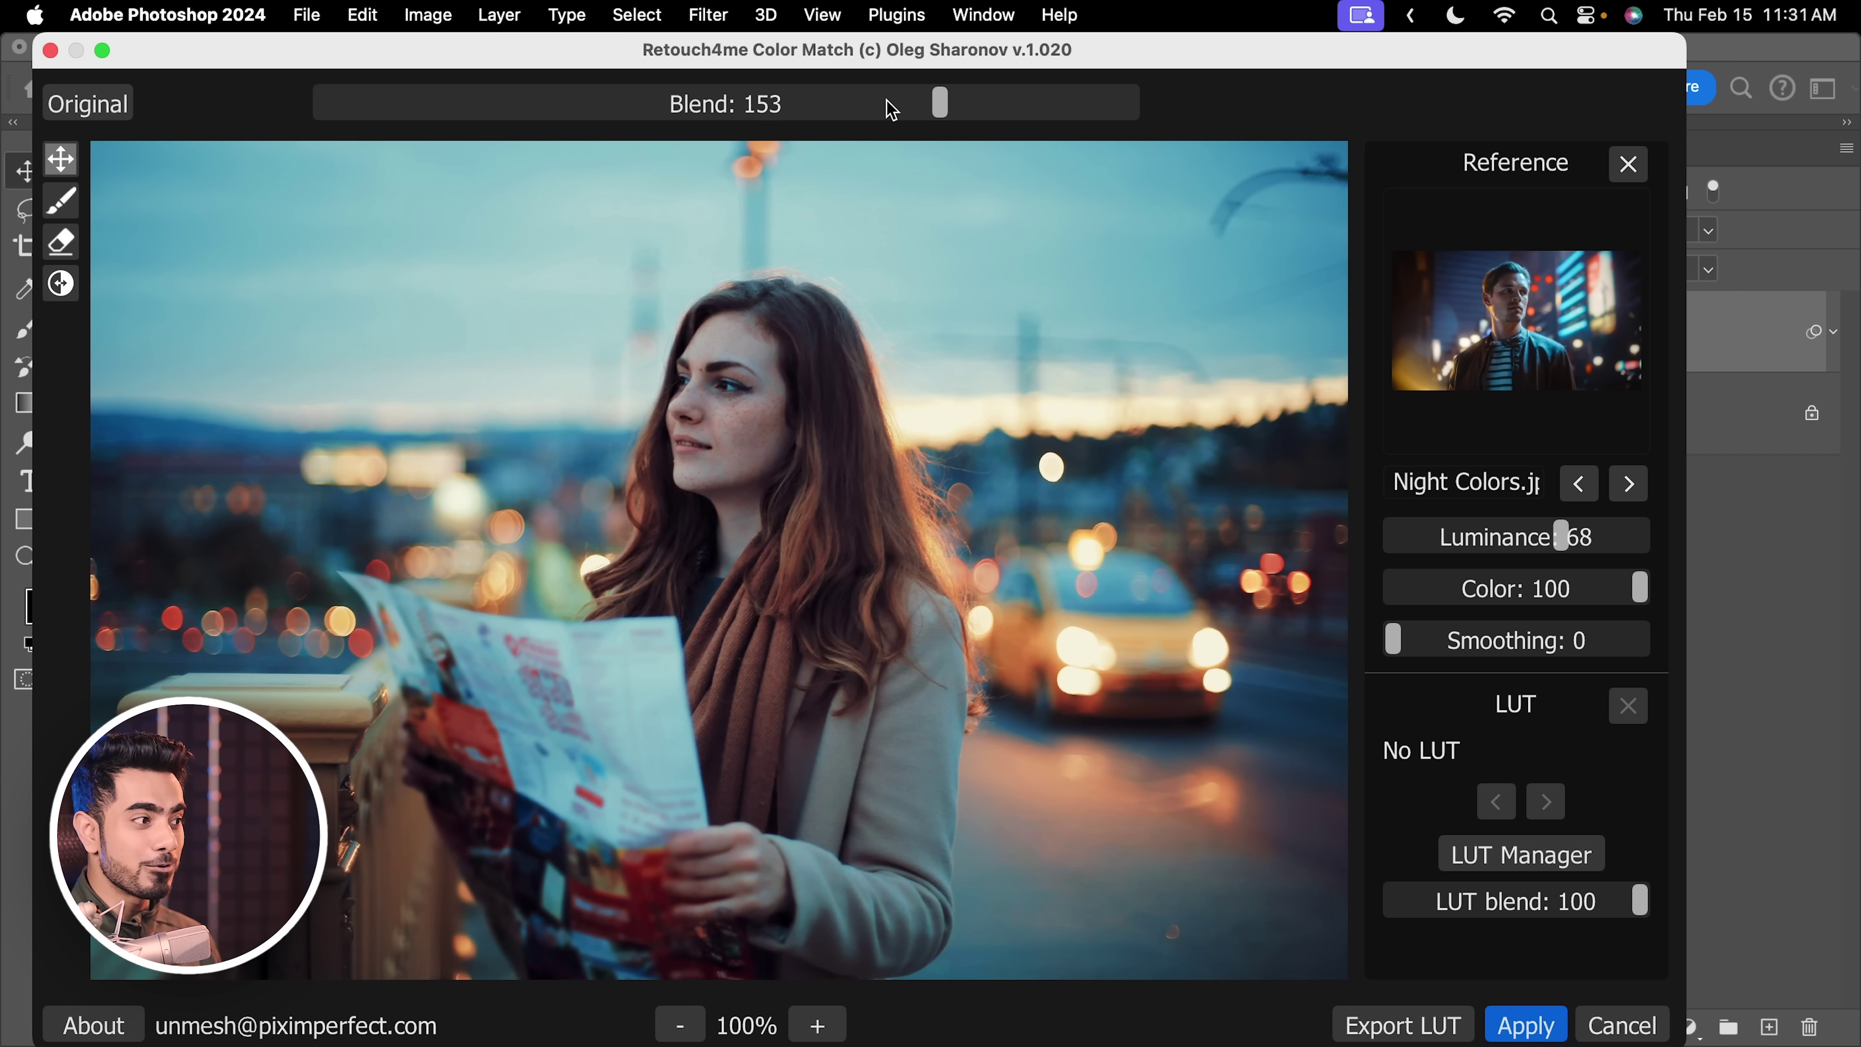
left_click(833, 111)
left_click(906, 108)
left_click(922, 109)
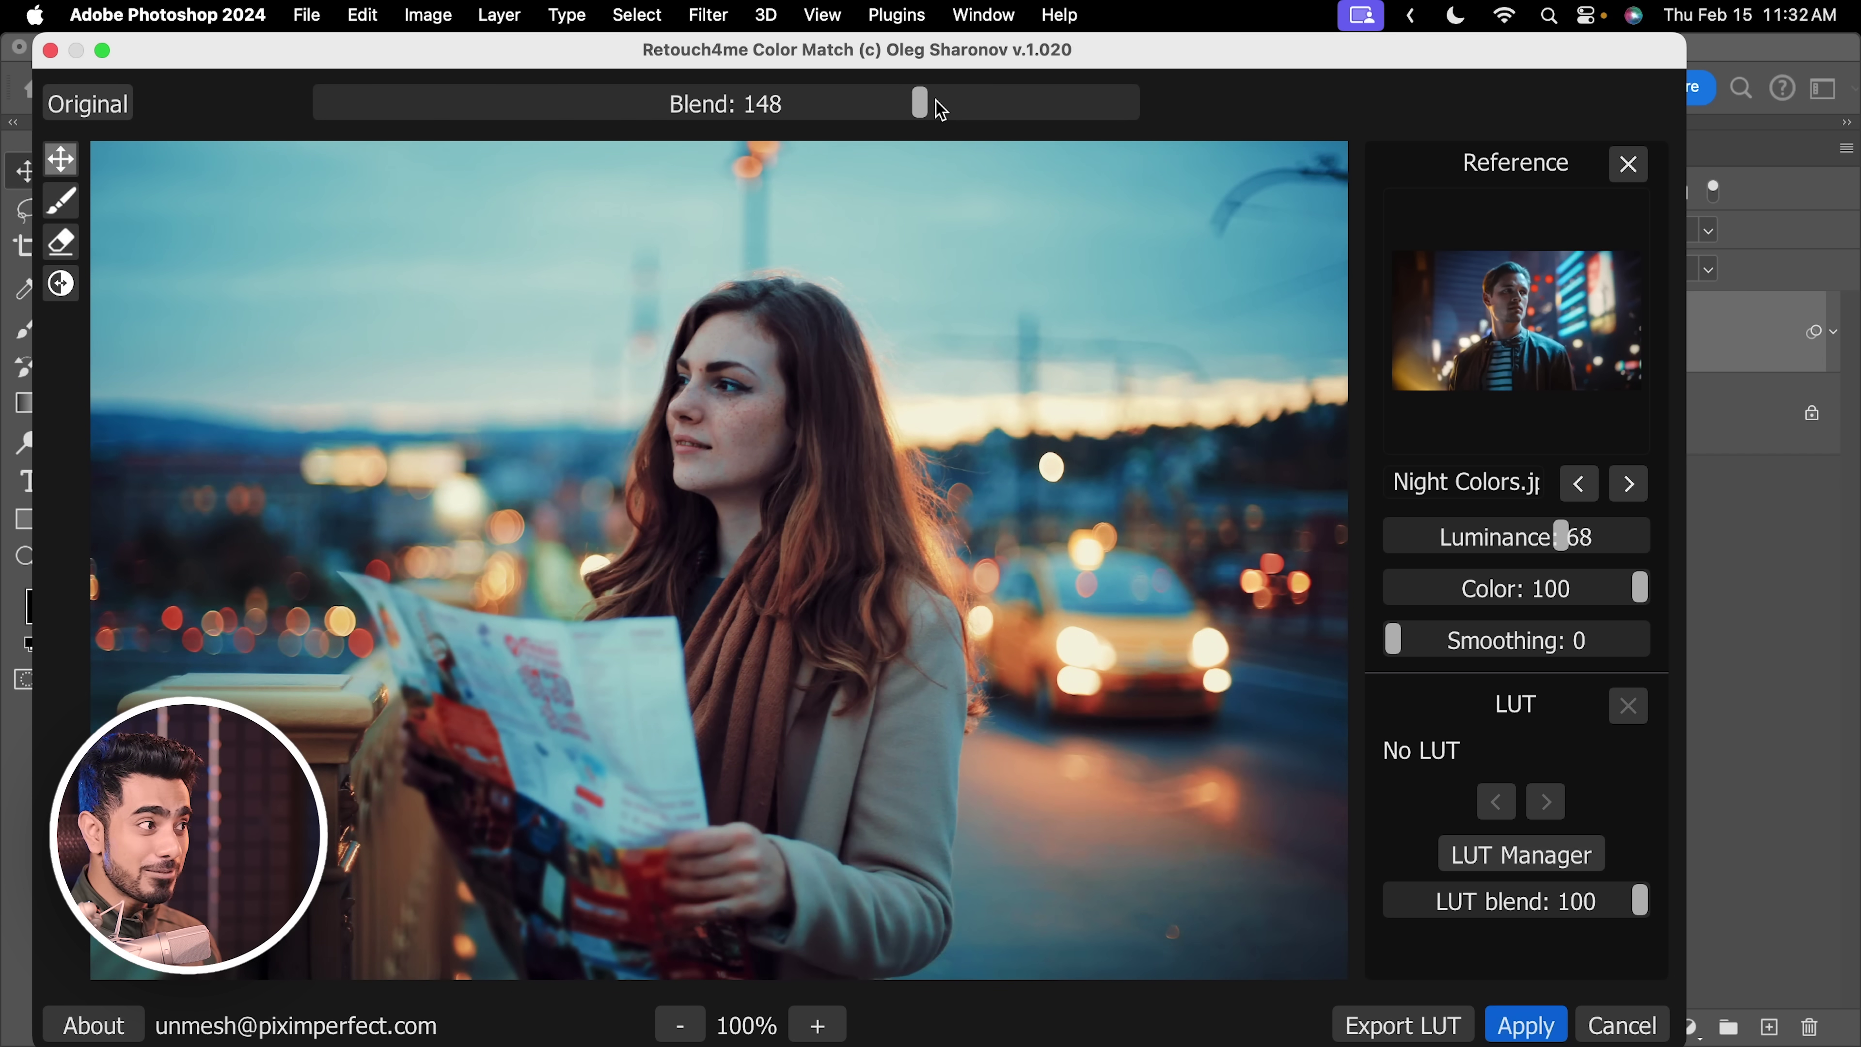
left_click(937, 107)
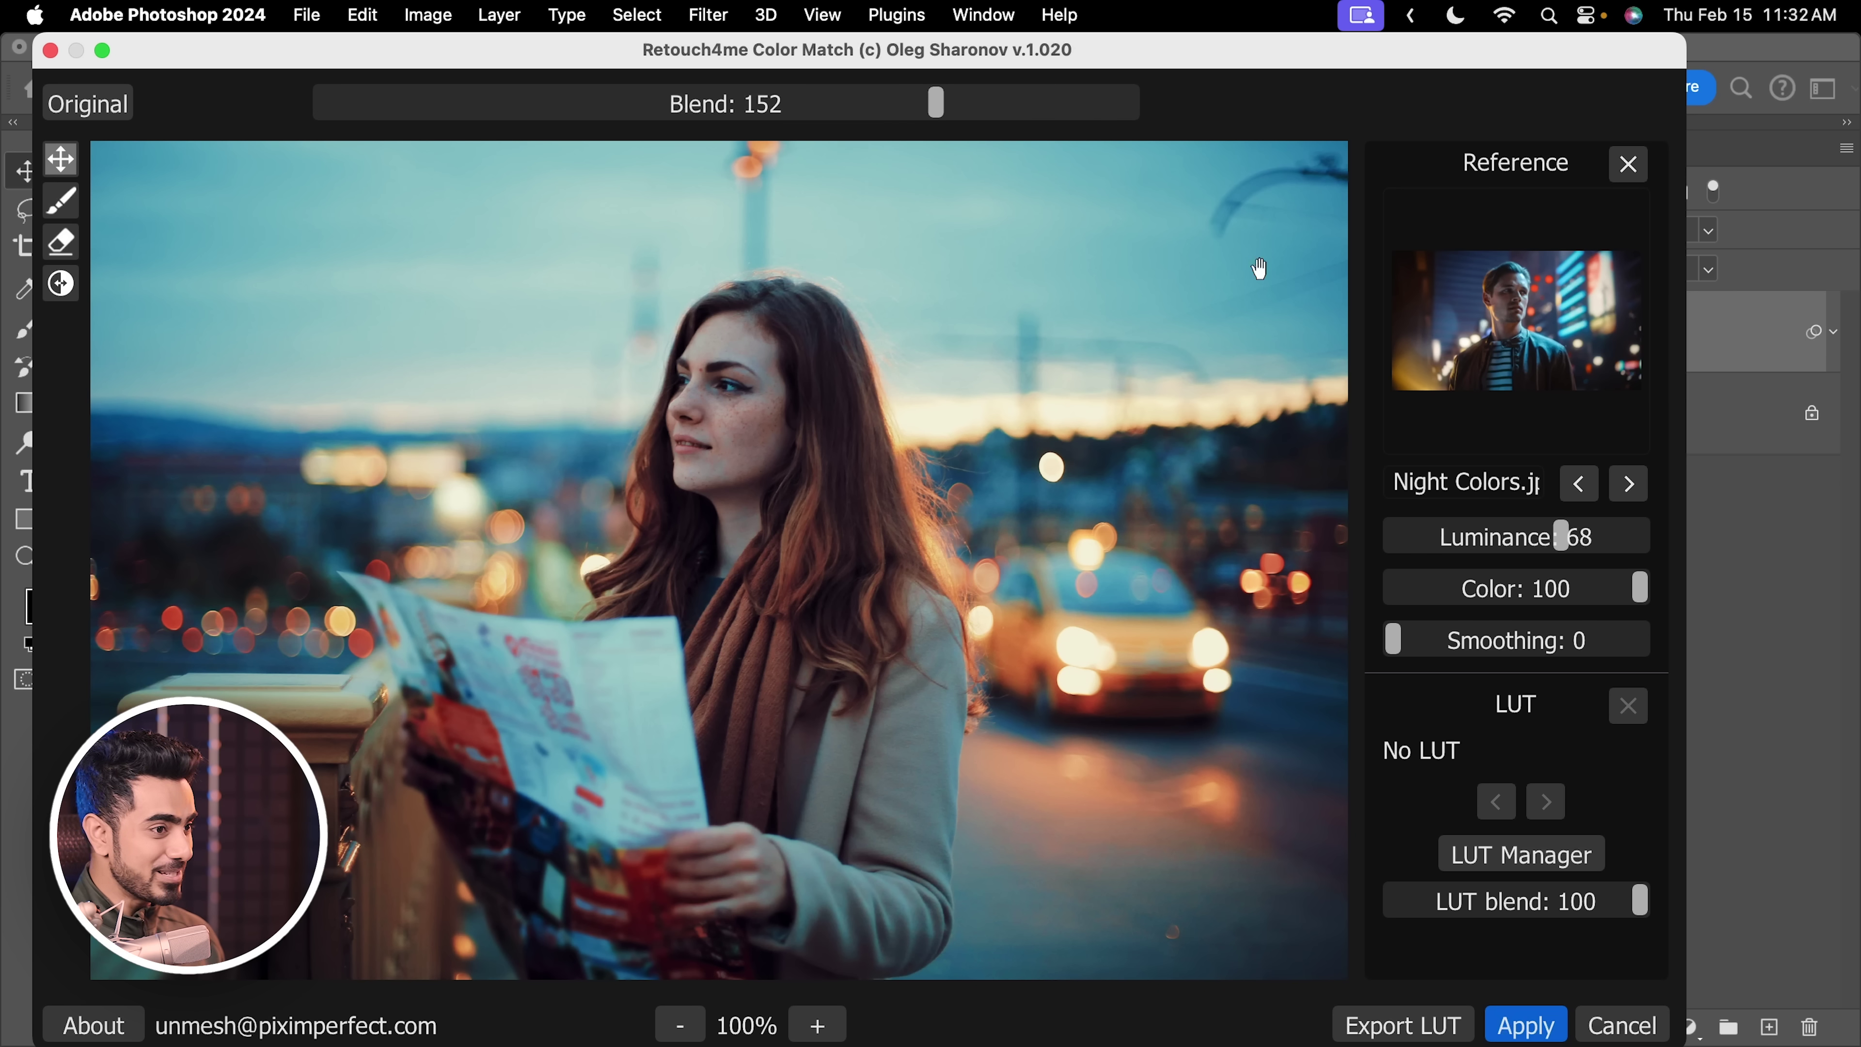
left_click(1497, 539)
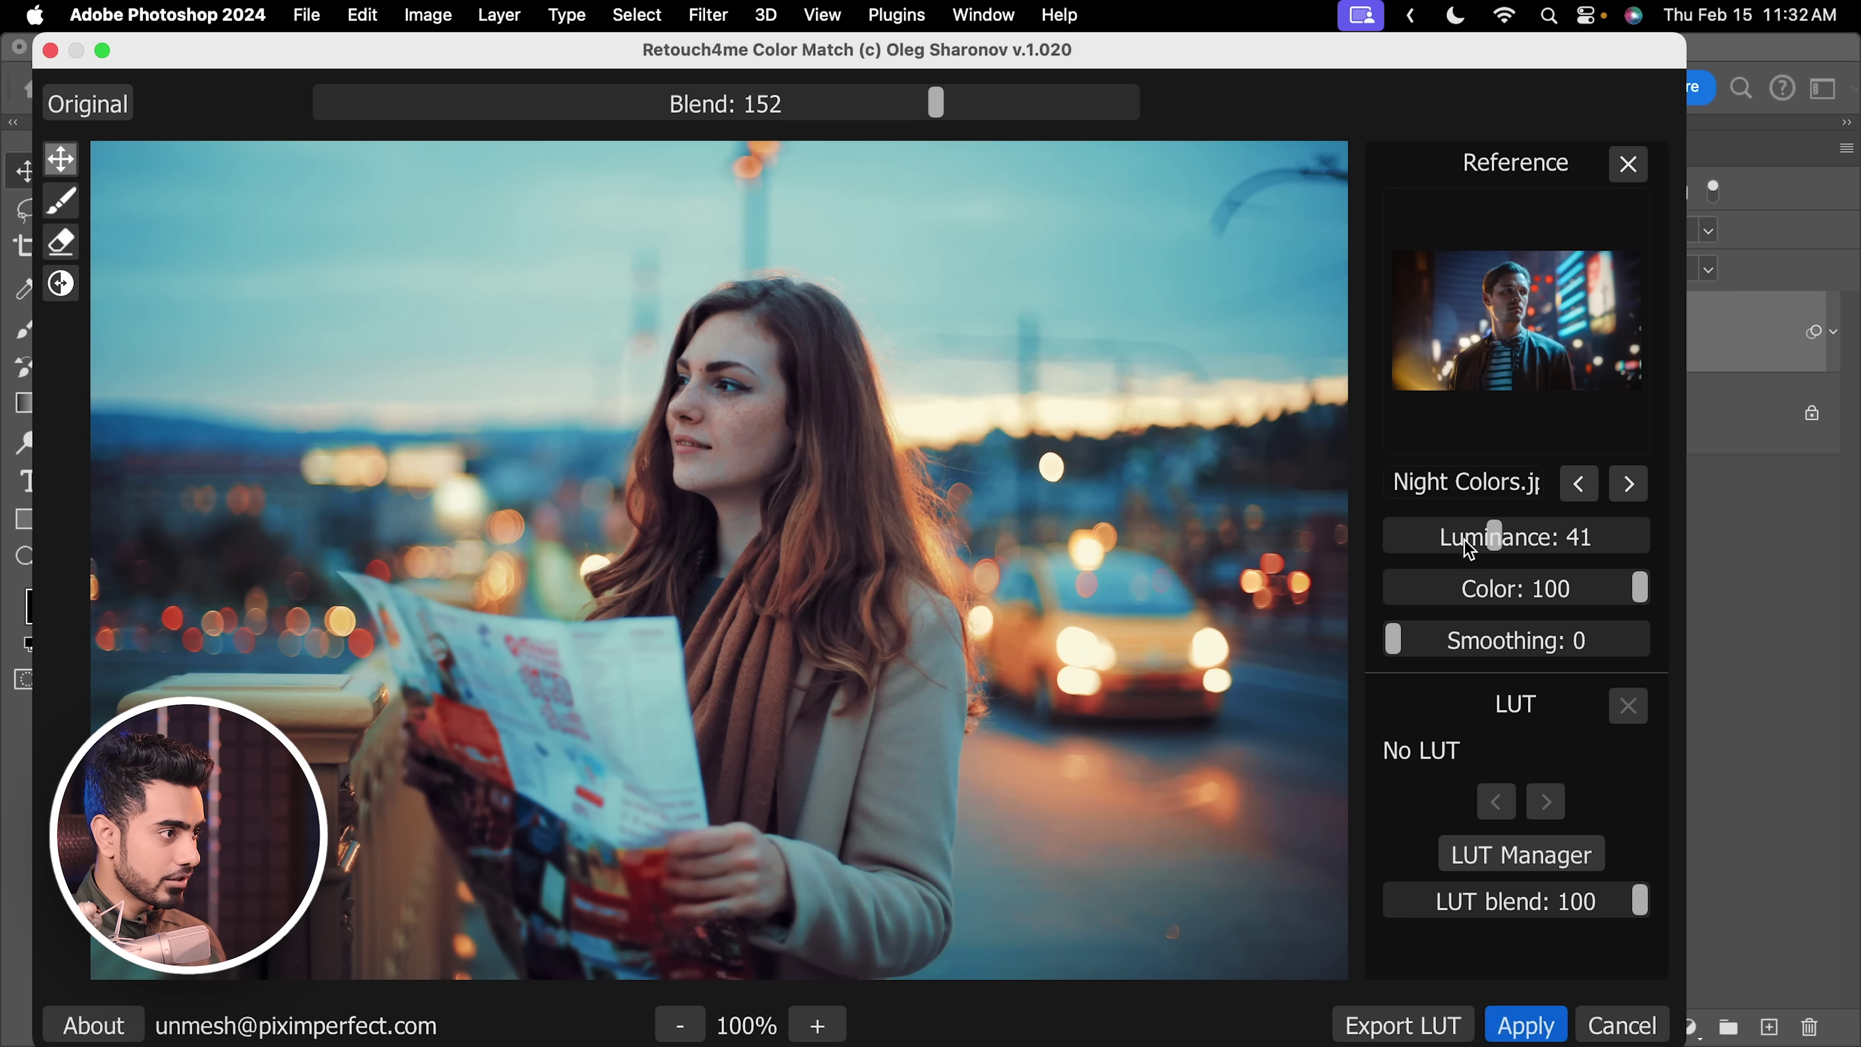
left_click(1514, 539)
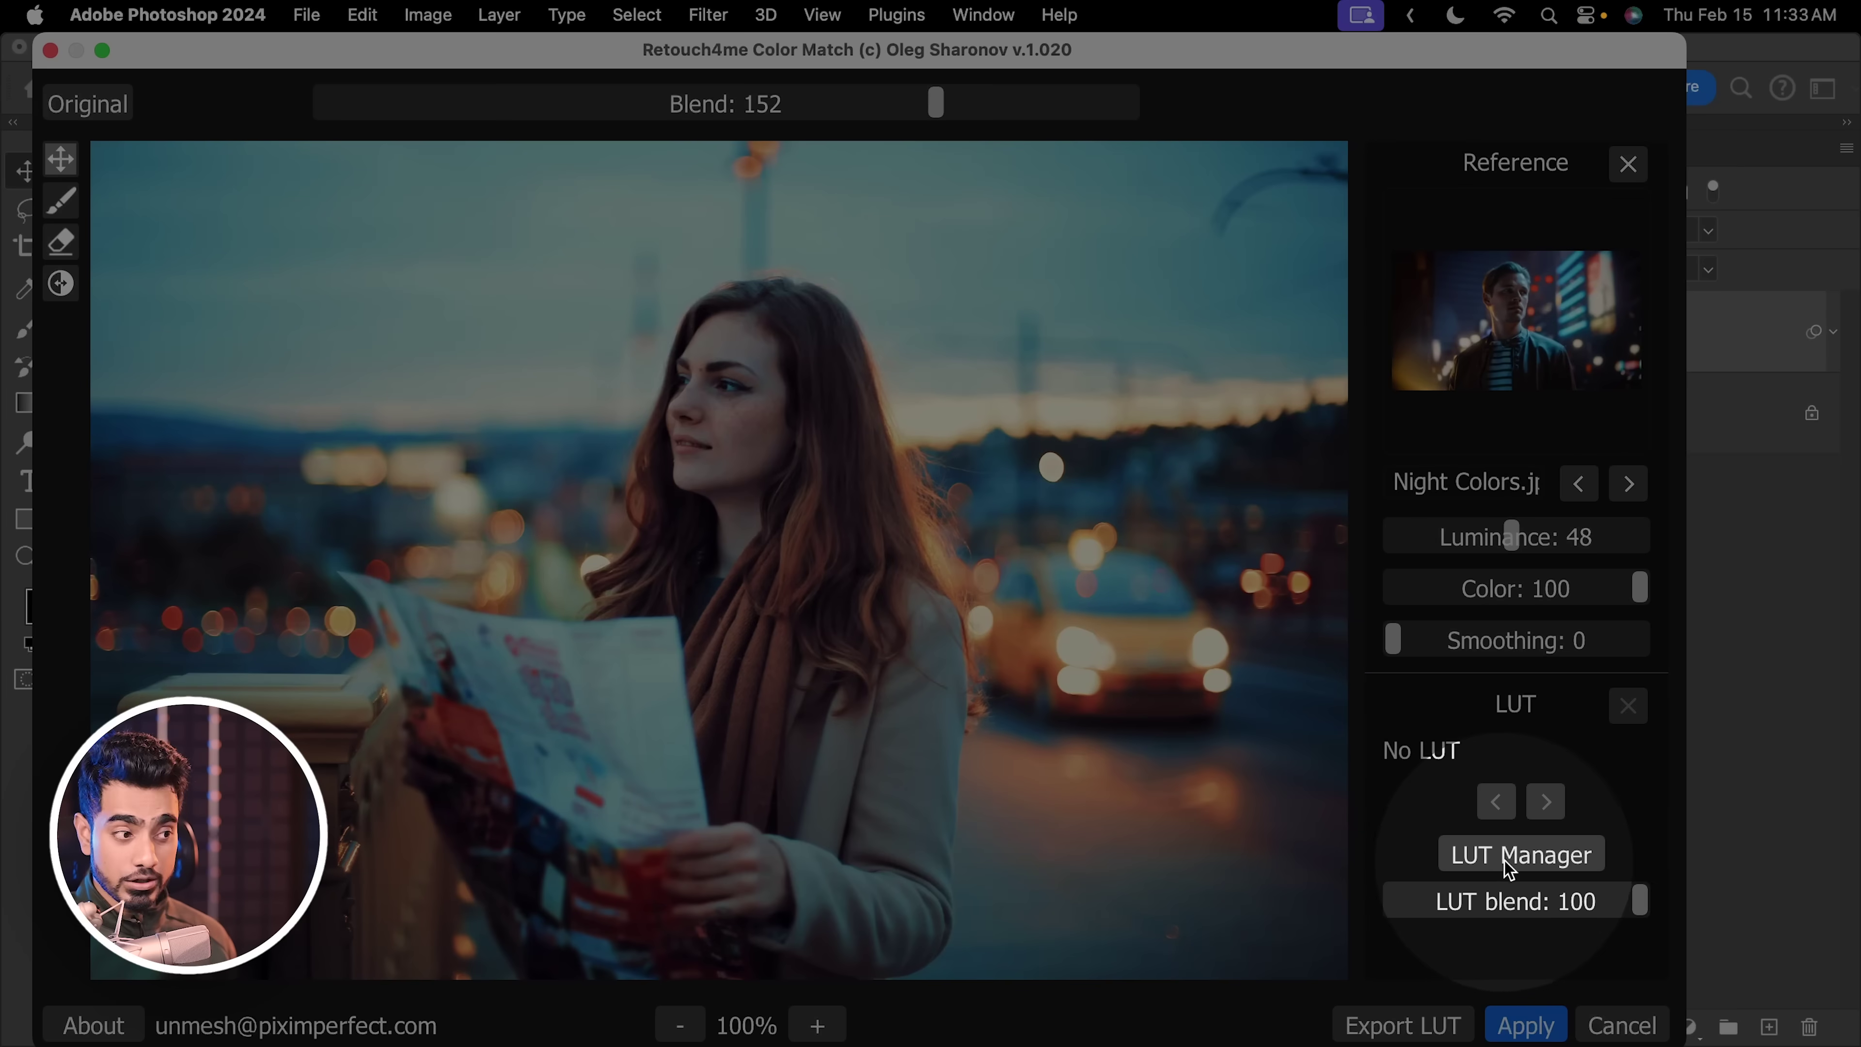
Browse the cloud LUTs in the Grading edition collection and load the SK Color Wheel Match LUT.
left_click(1512, 858)
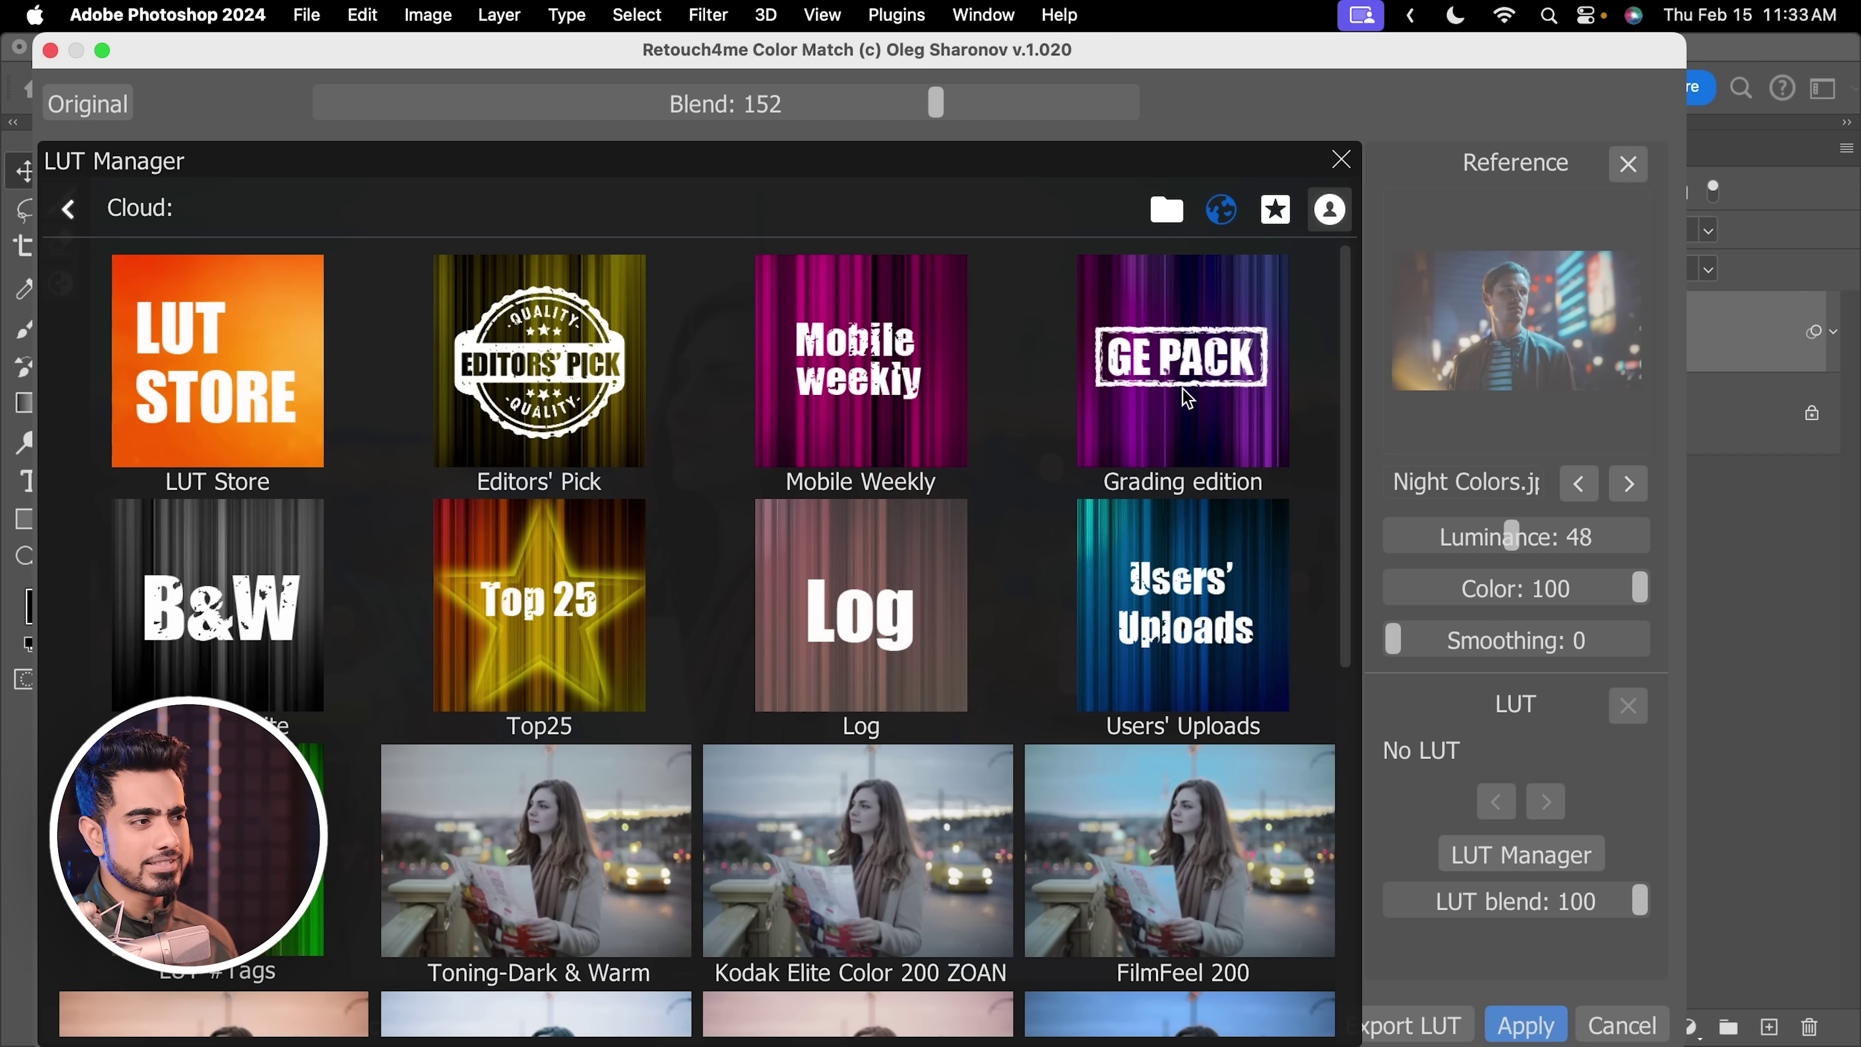
left_click(1185, 362)
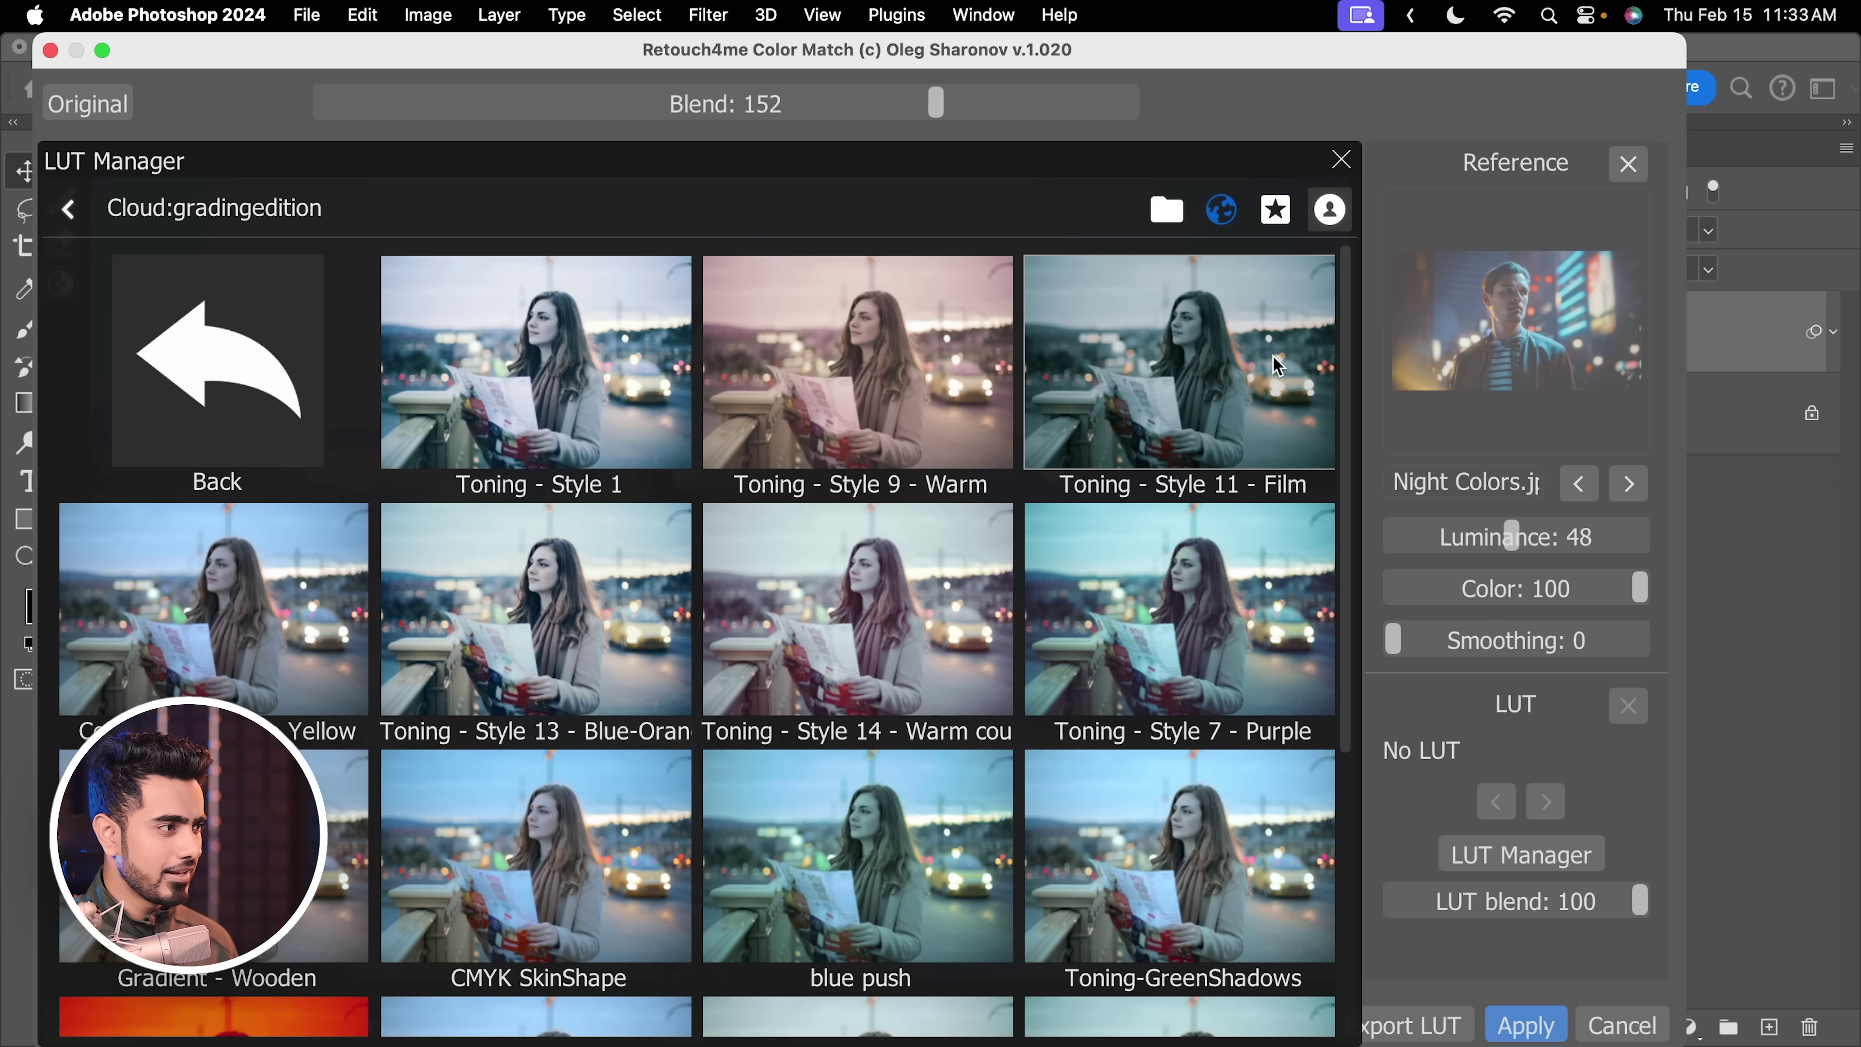
left_click_drag(1343, 289, 1321, 520)
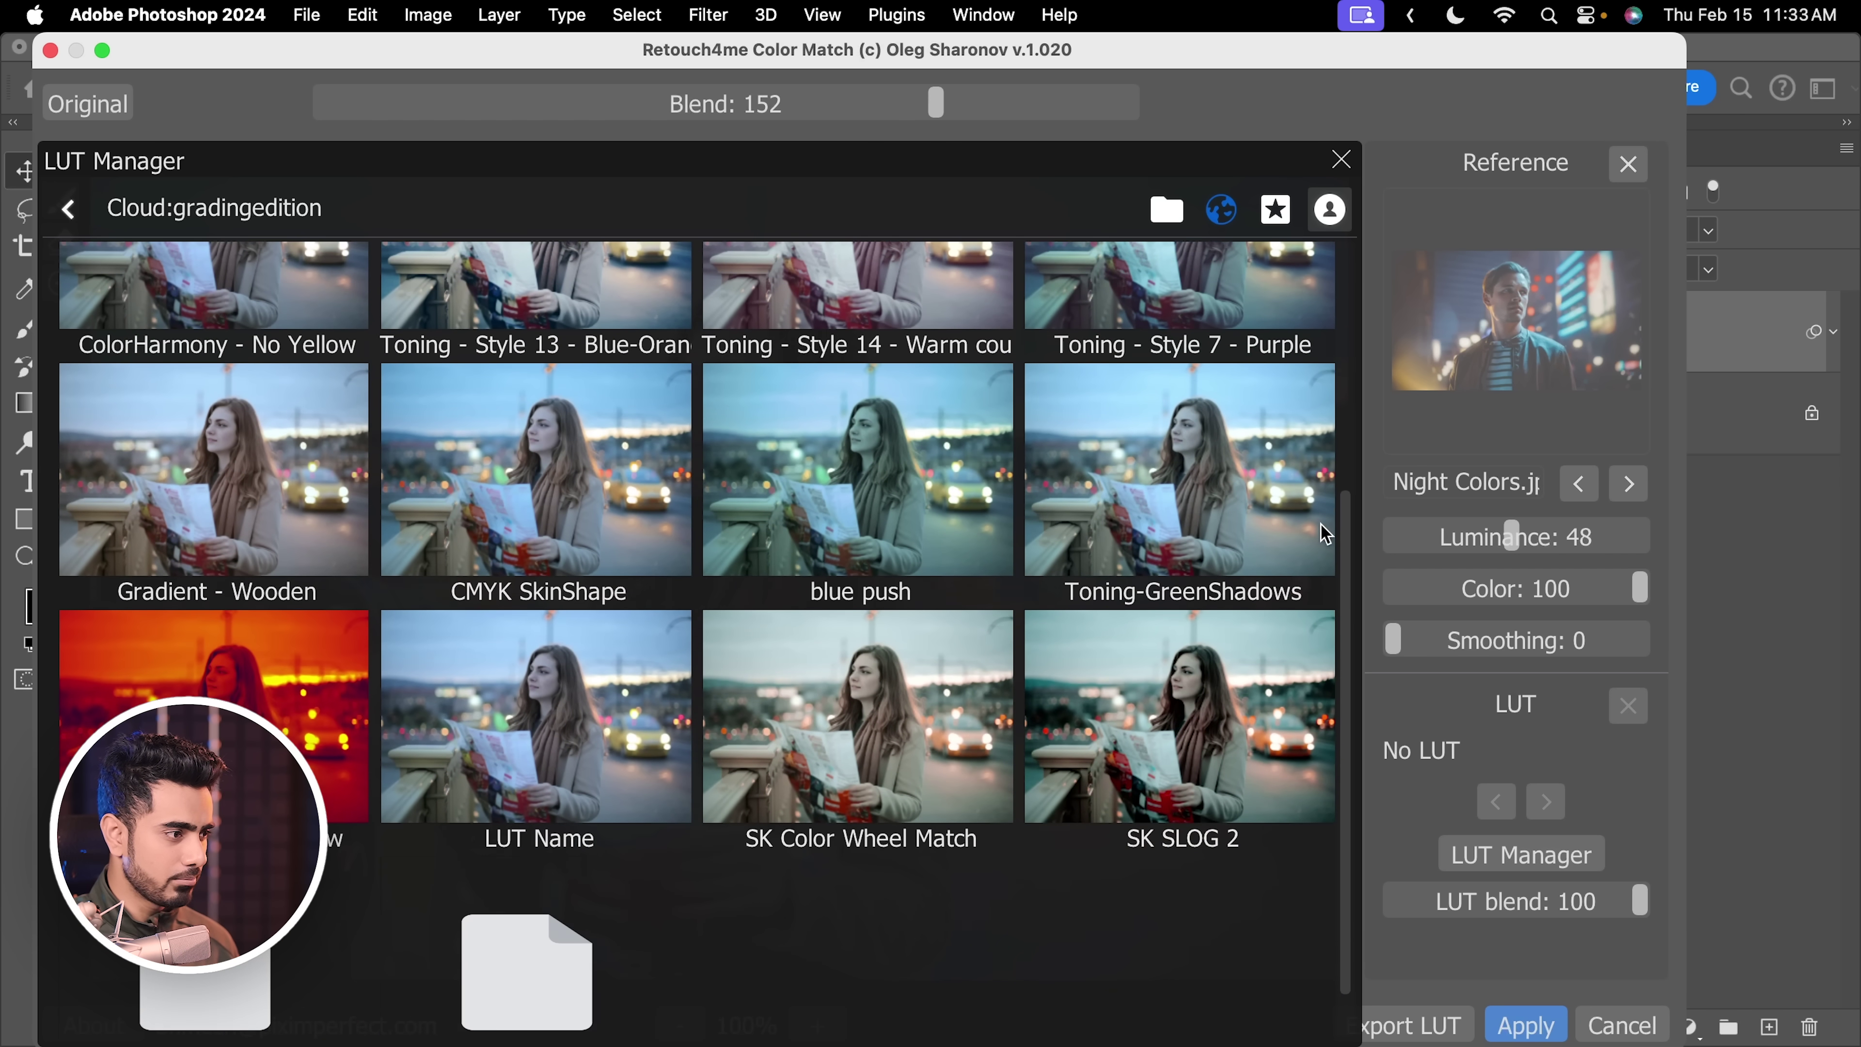
scroll(857, 873, "up", 3)
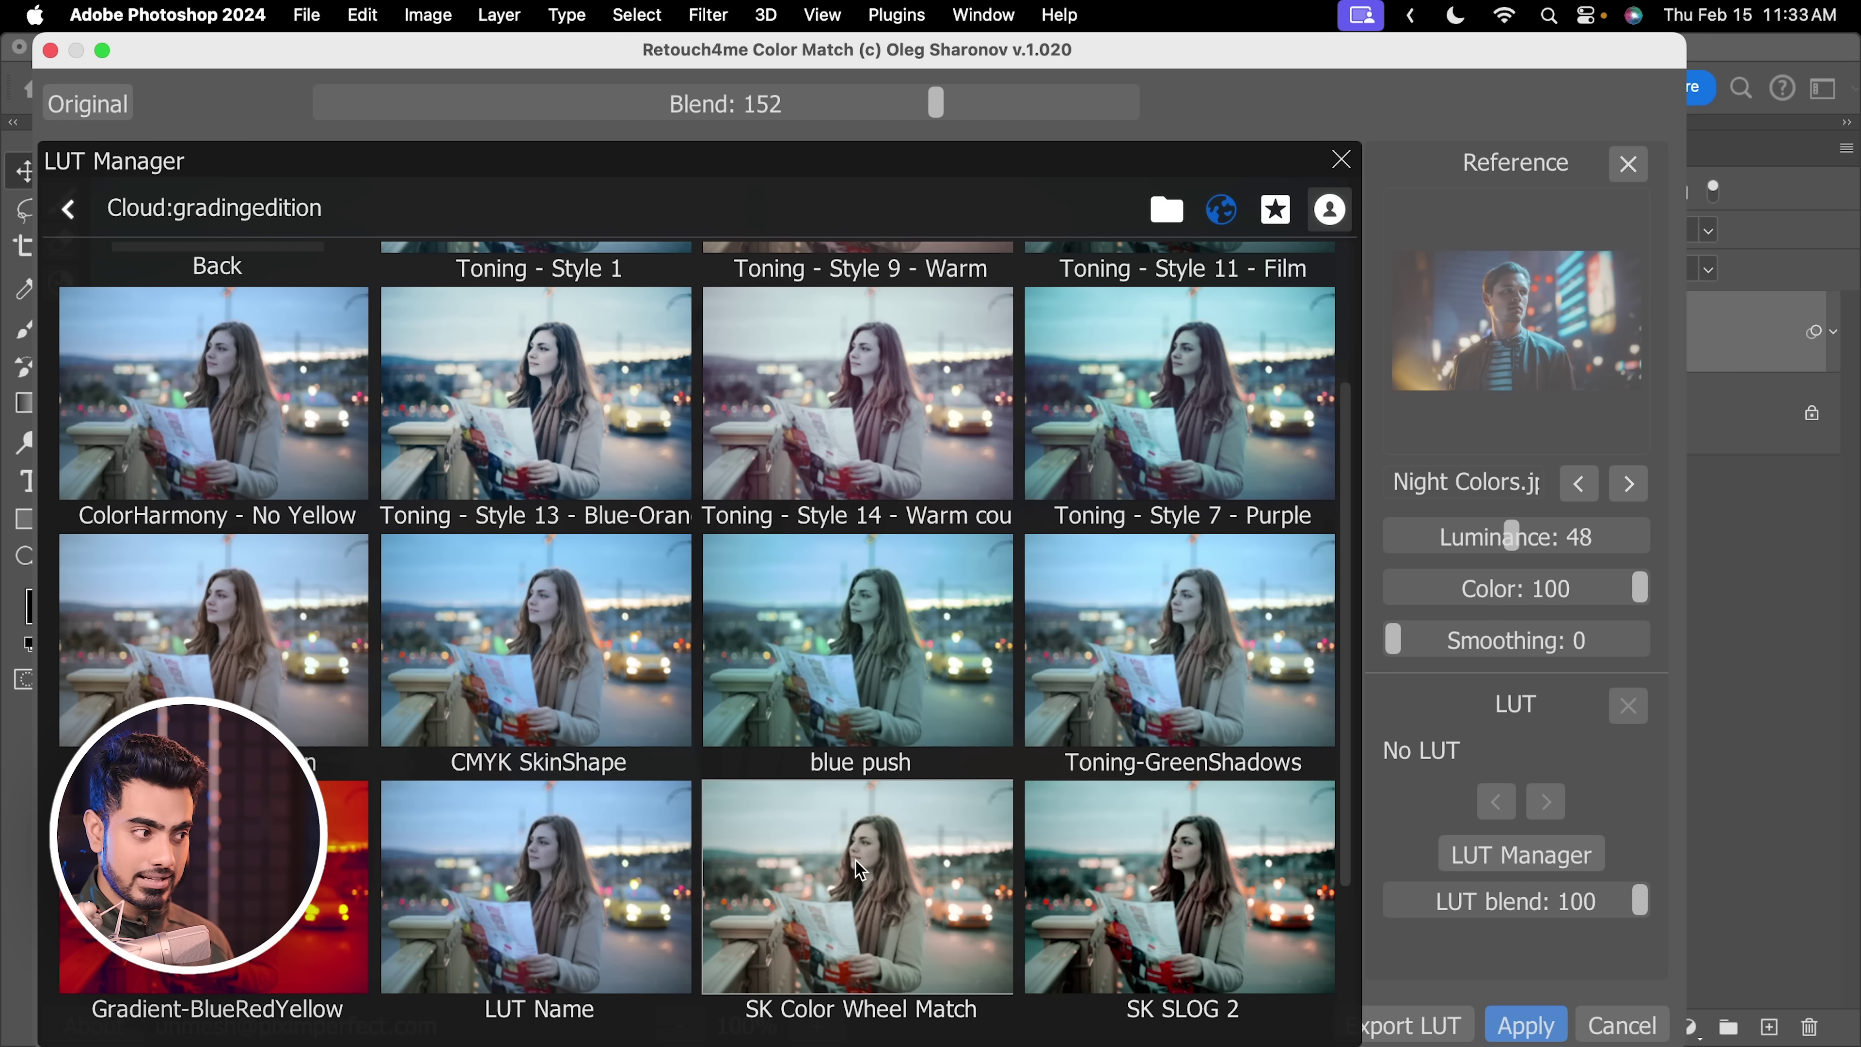
left_click(870, 868)
left_click(1339, 160)
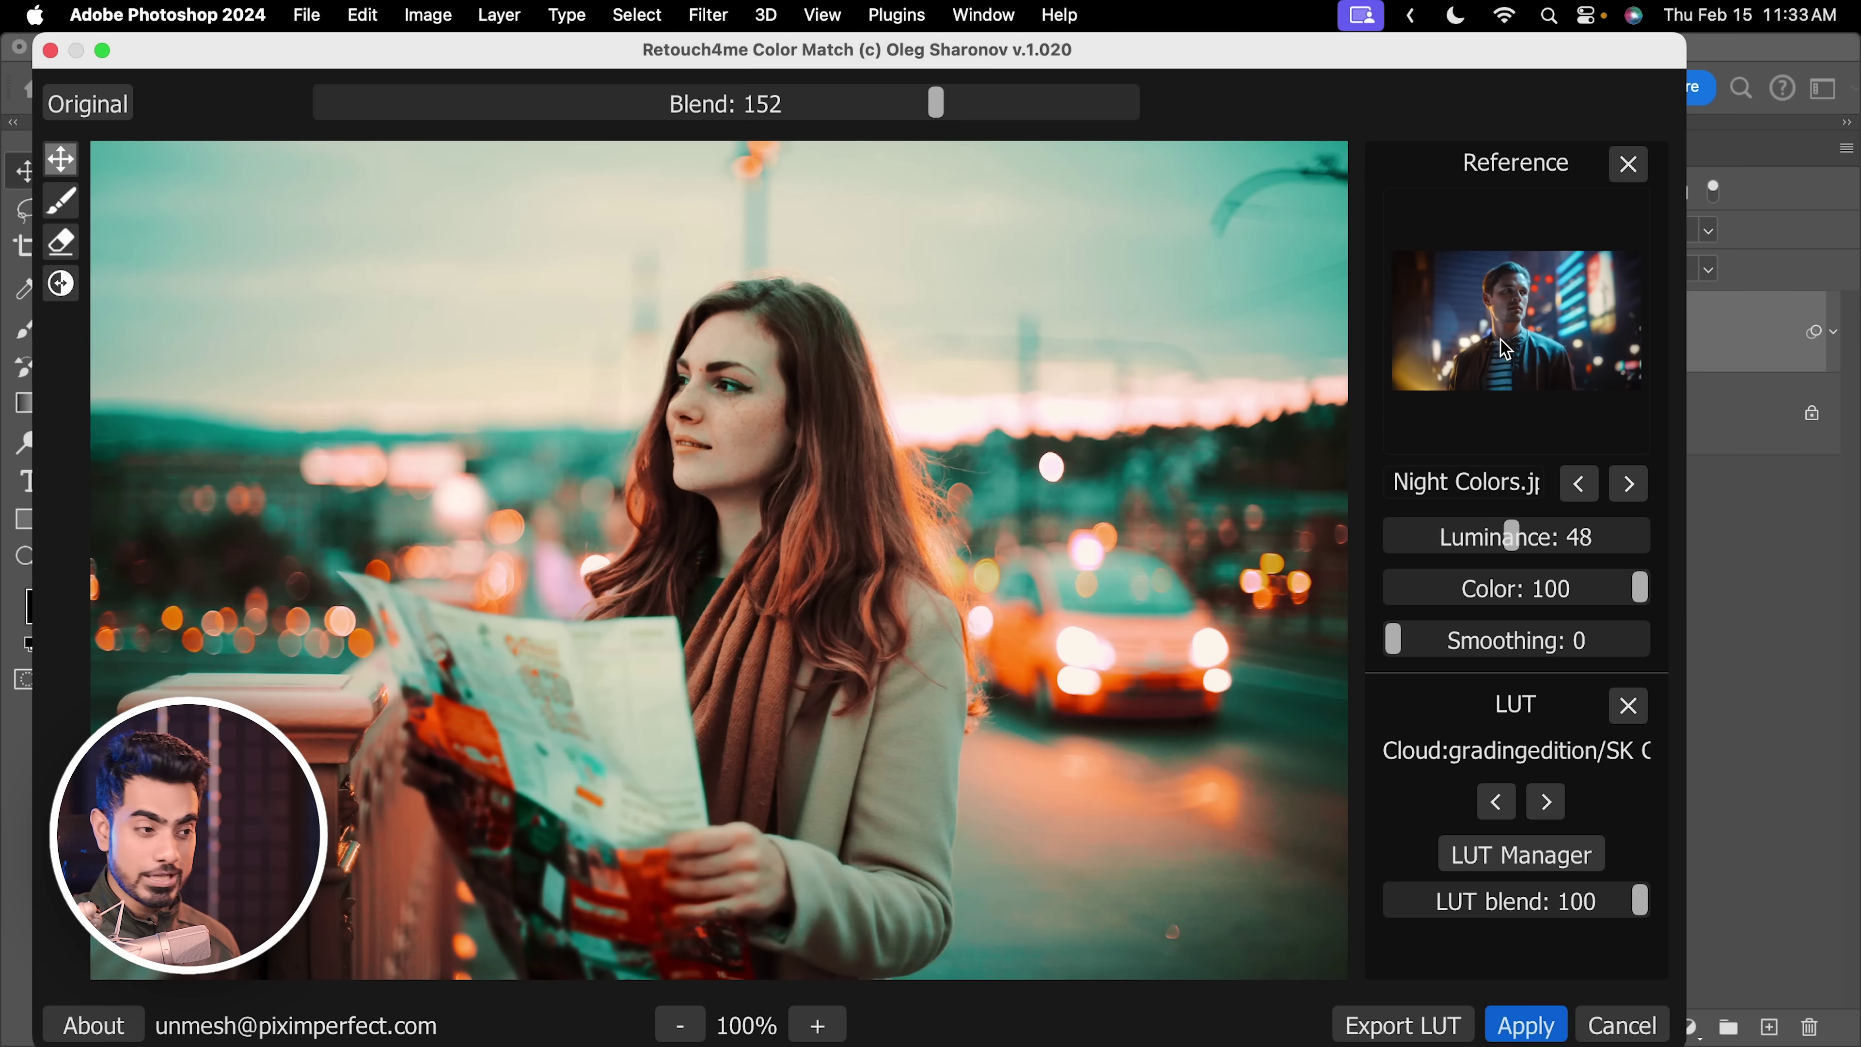
Try the LUT blend at 0, set it to 16, and apply the color match to Layer 1.
left_click_drag(1496, 920, 1323, 911)
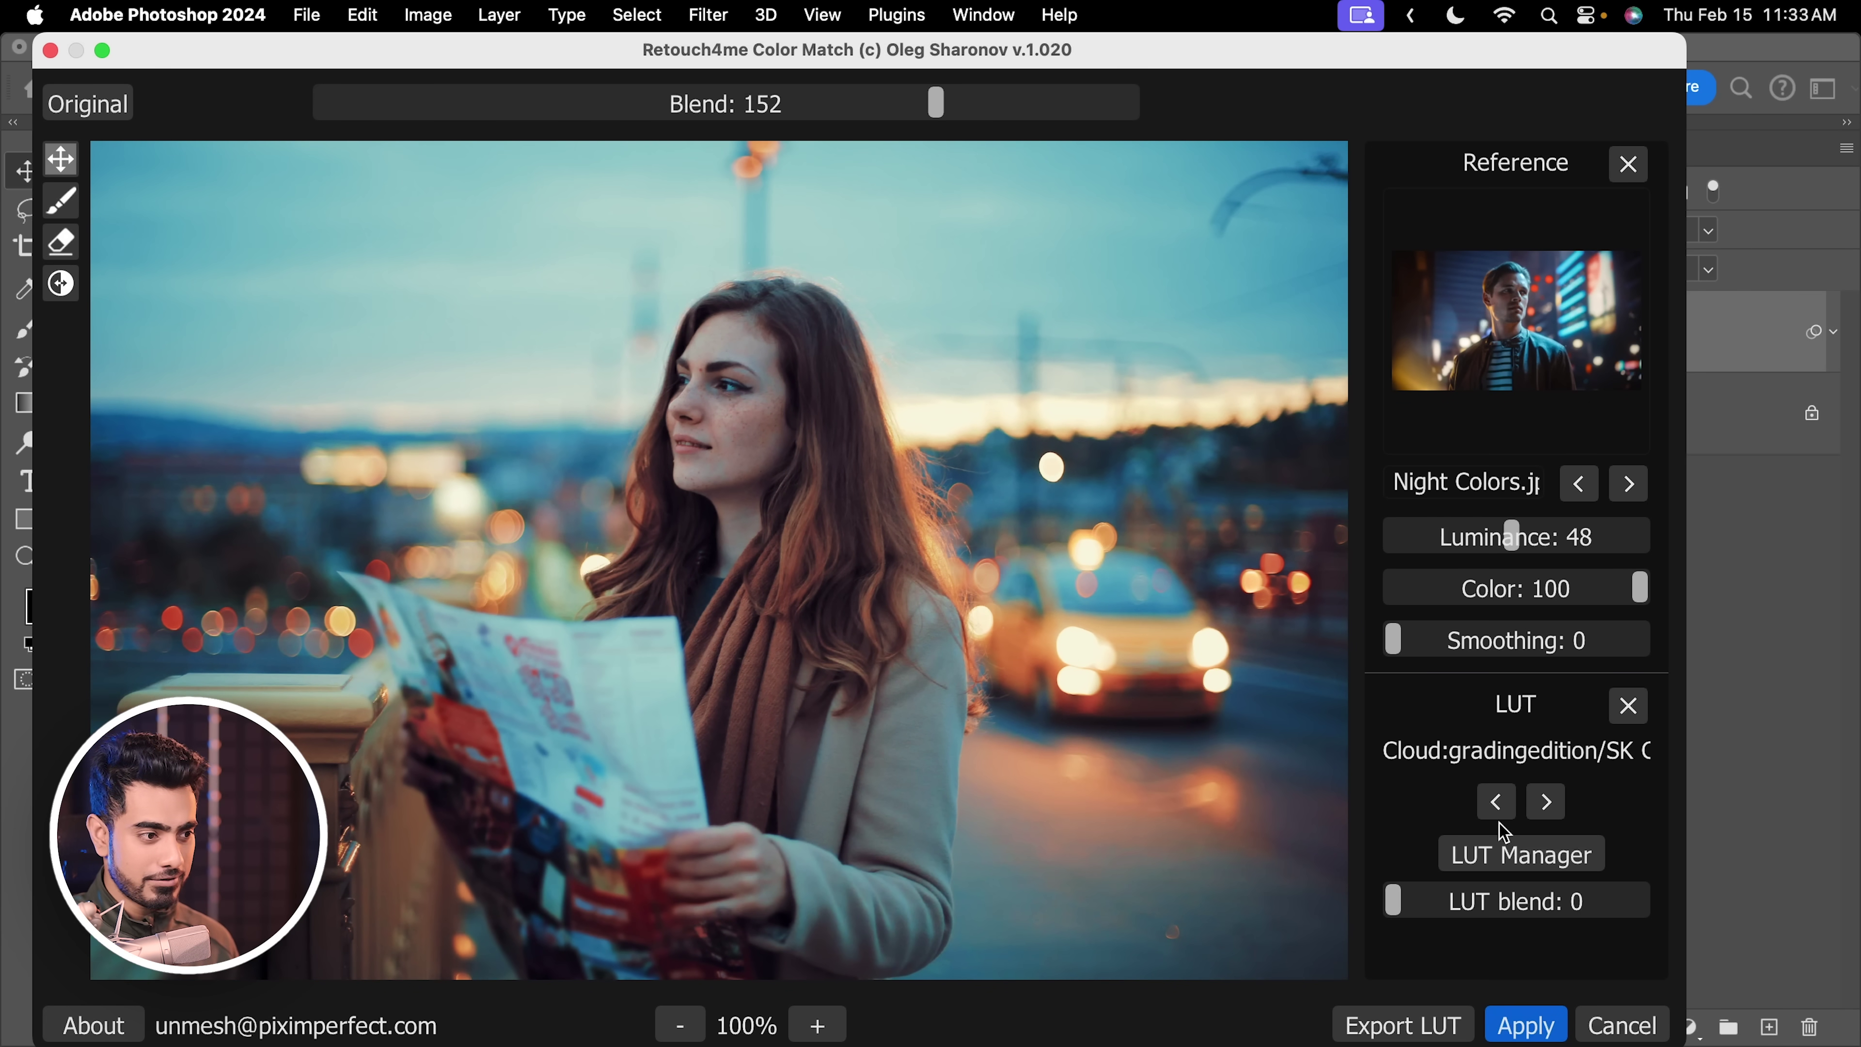
left_click_drag(1518, 909, 1436, 903)
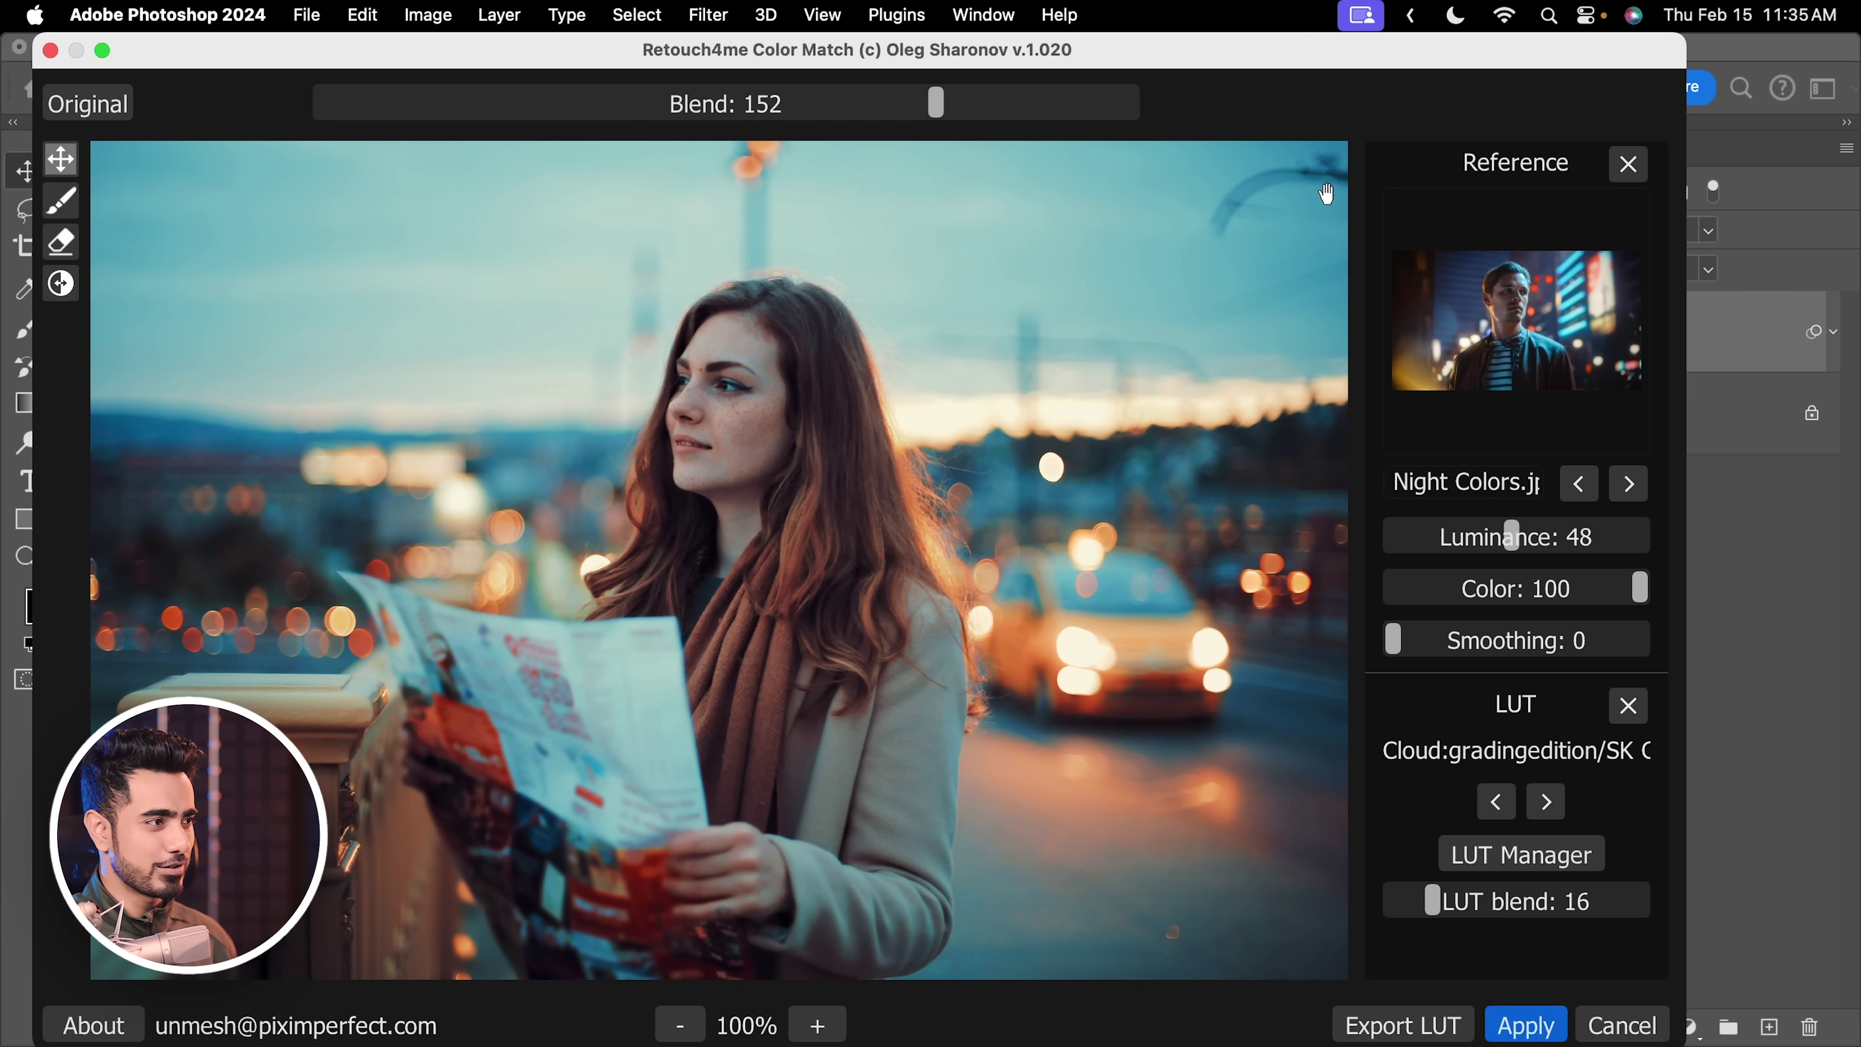
left_click(1531, 1027)
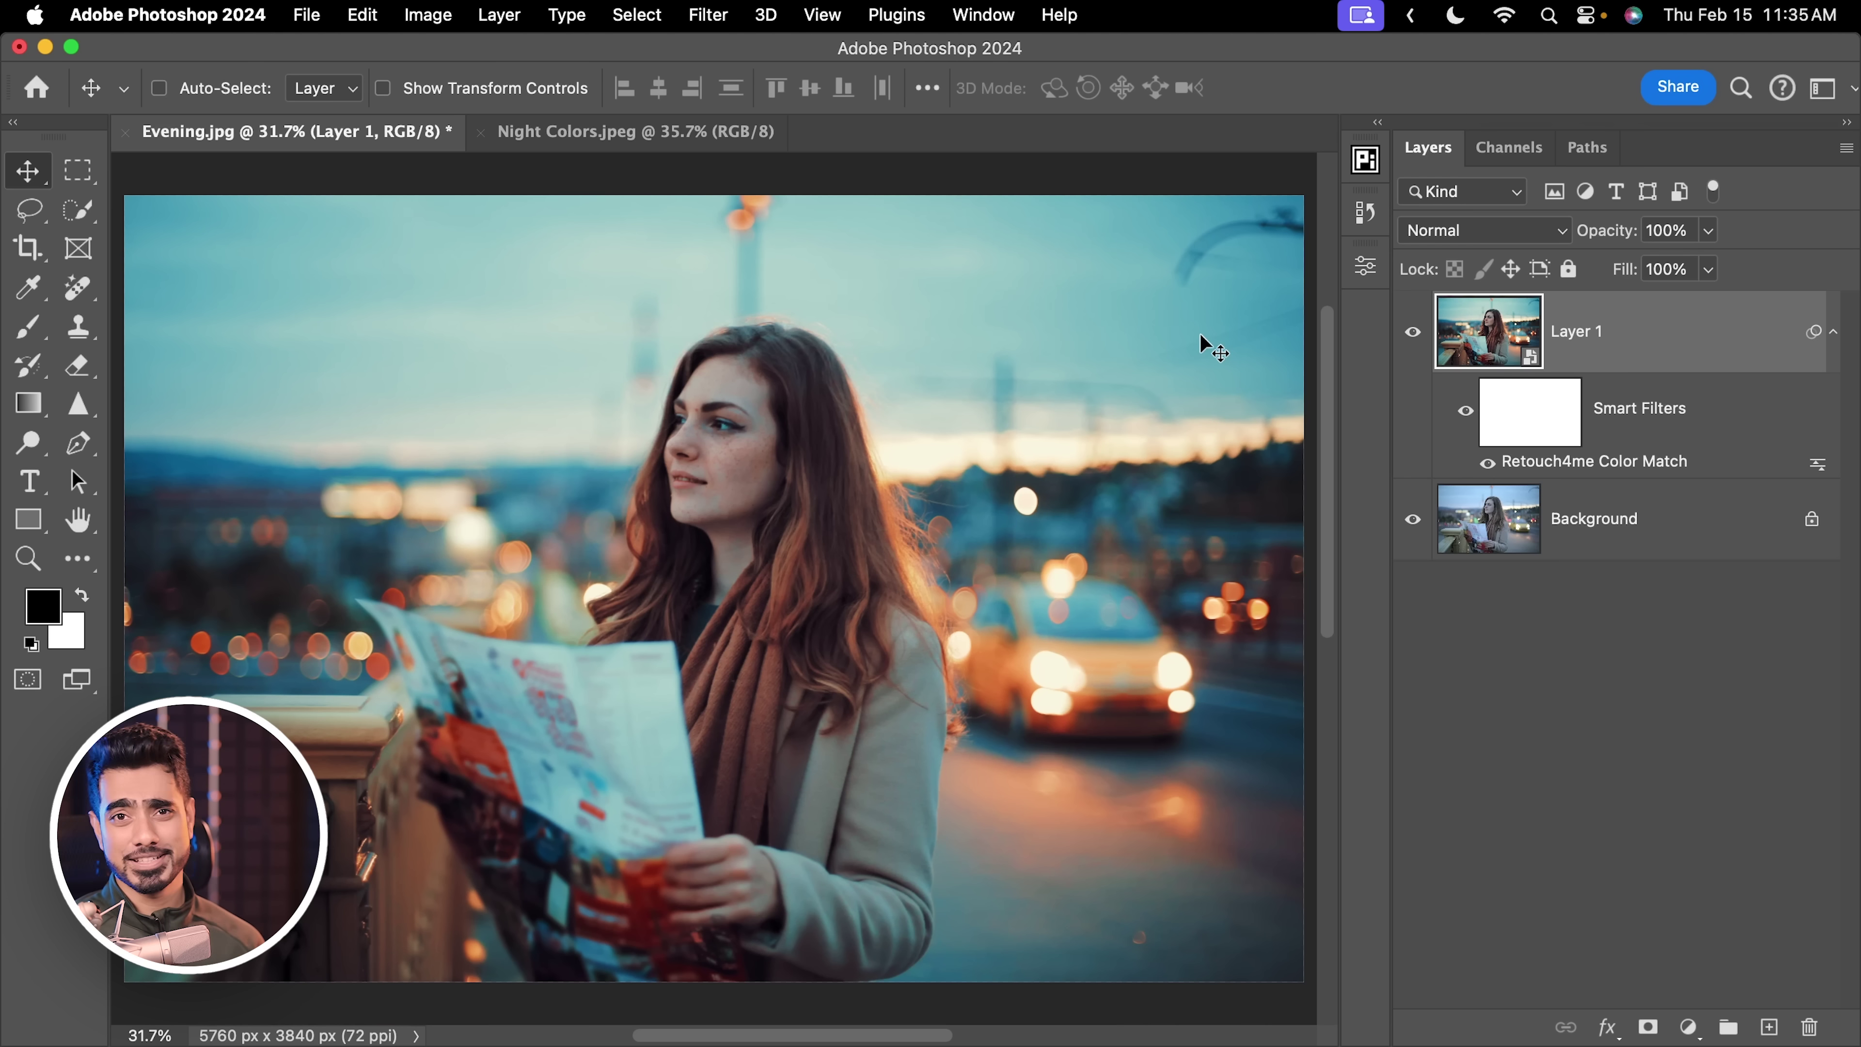
Inspect the woman's face up close and try 39 and stronger Smoothing values in the color match, ending at 0.
scroll(808, 470, "up", 8)
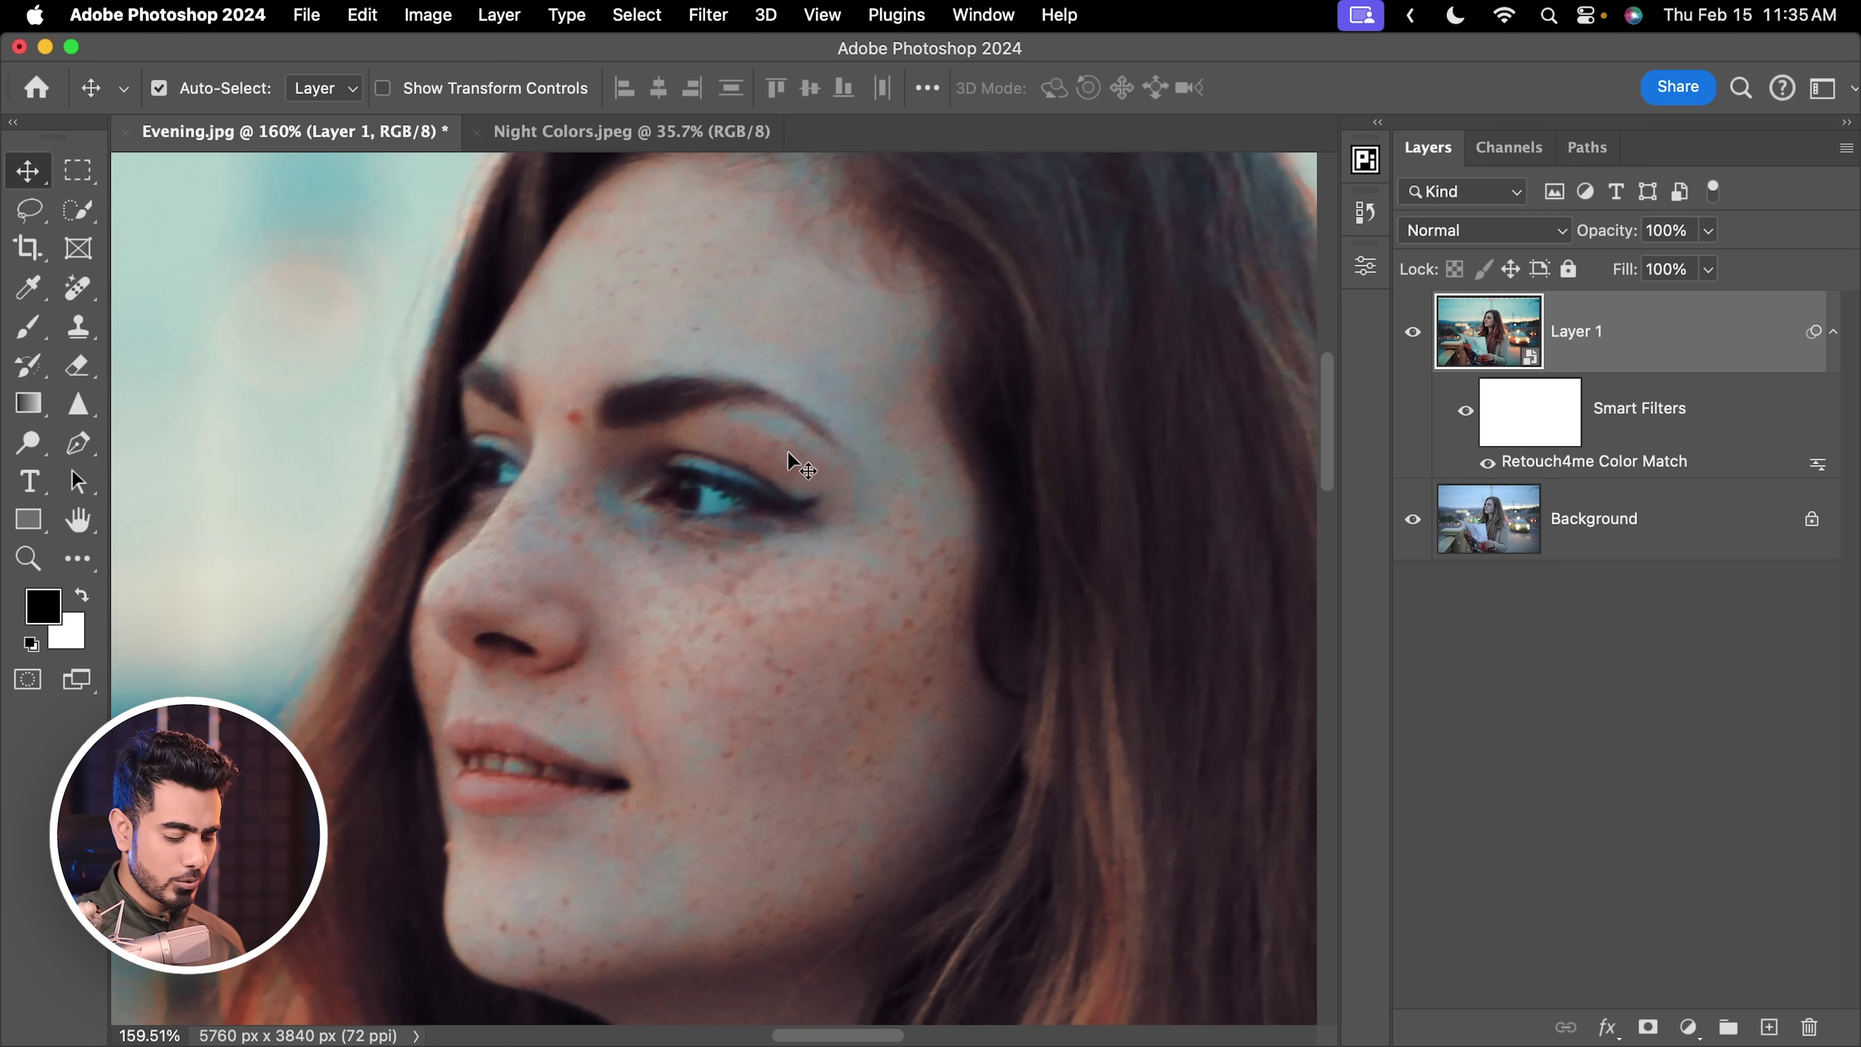
key("super+0")
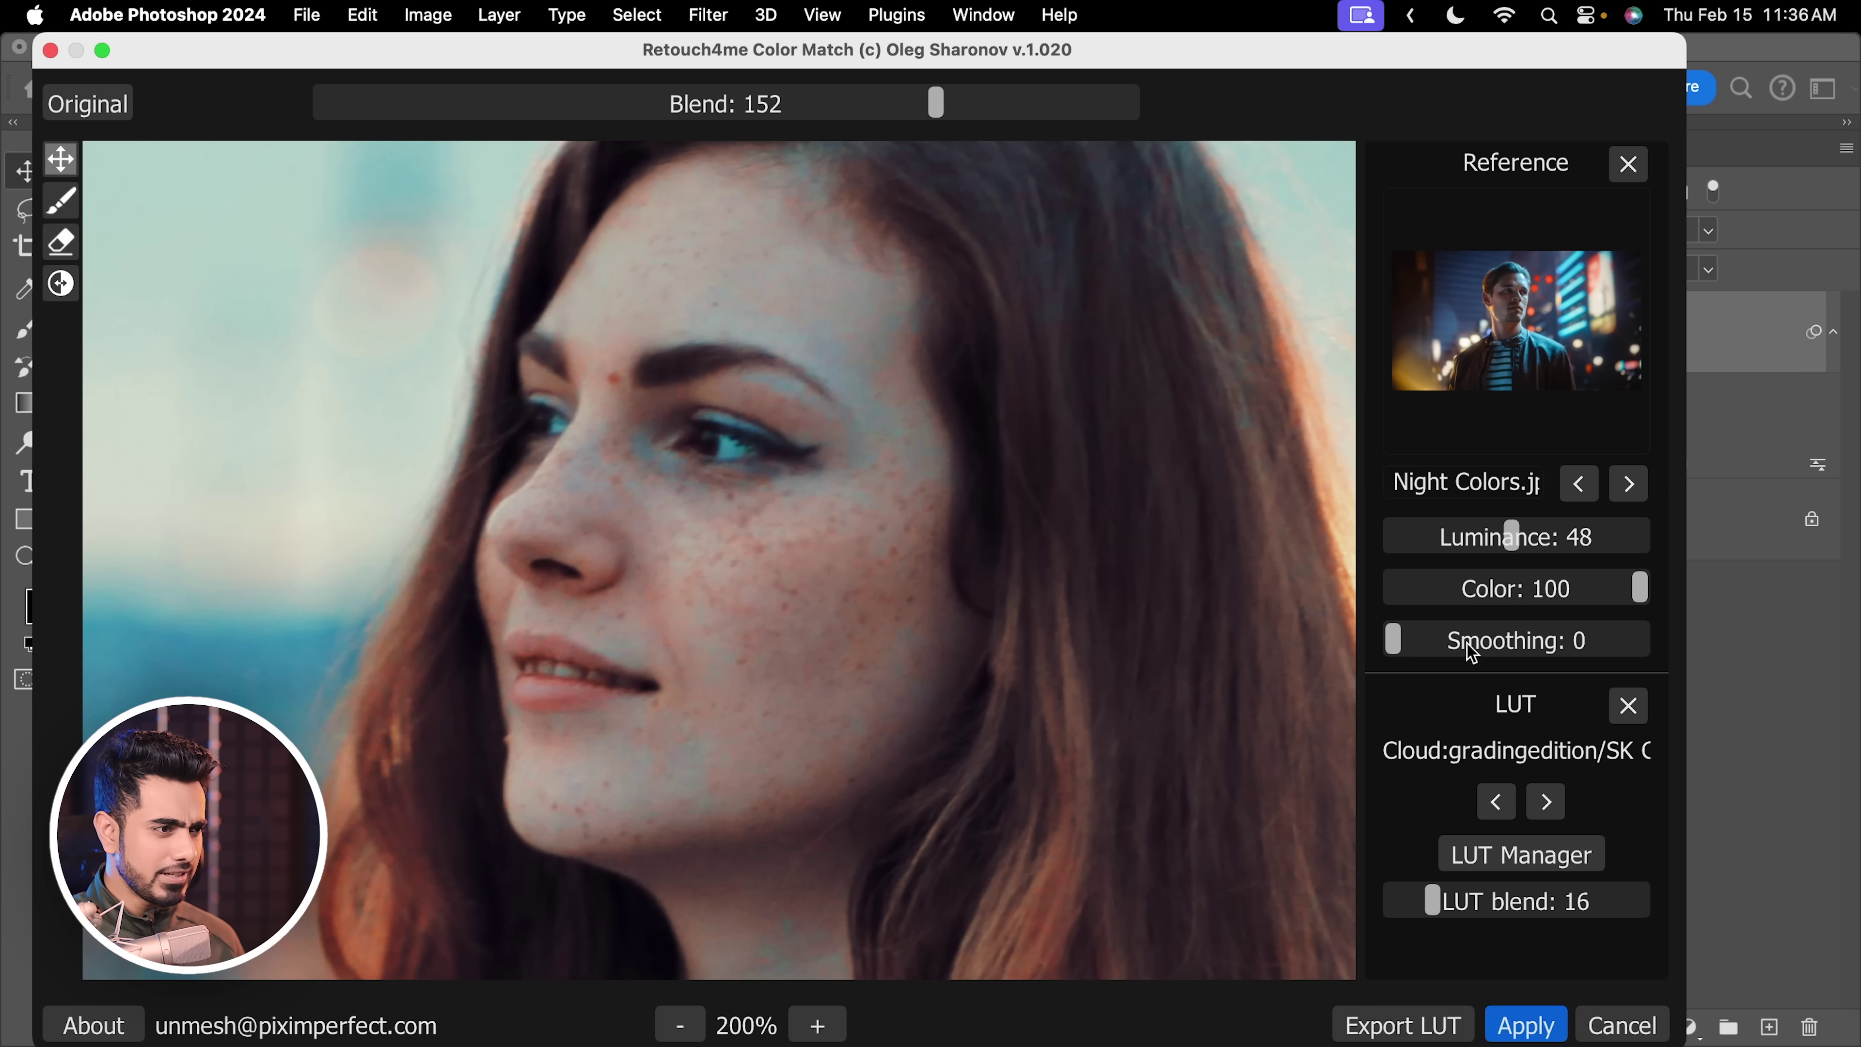
left_click(1495, 649)
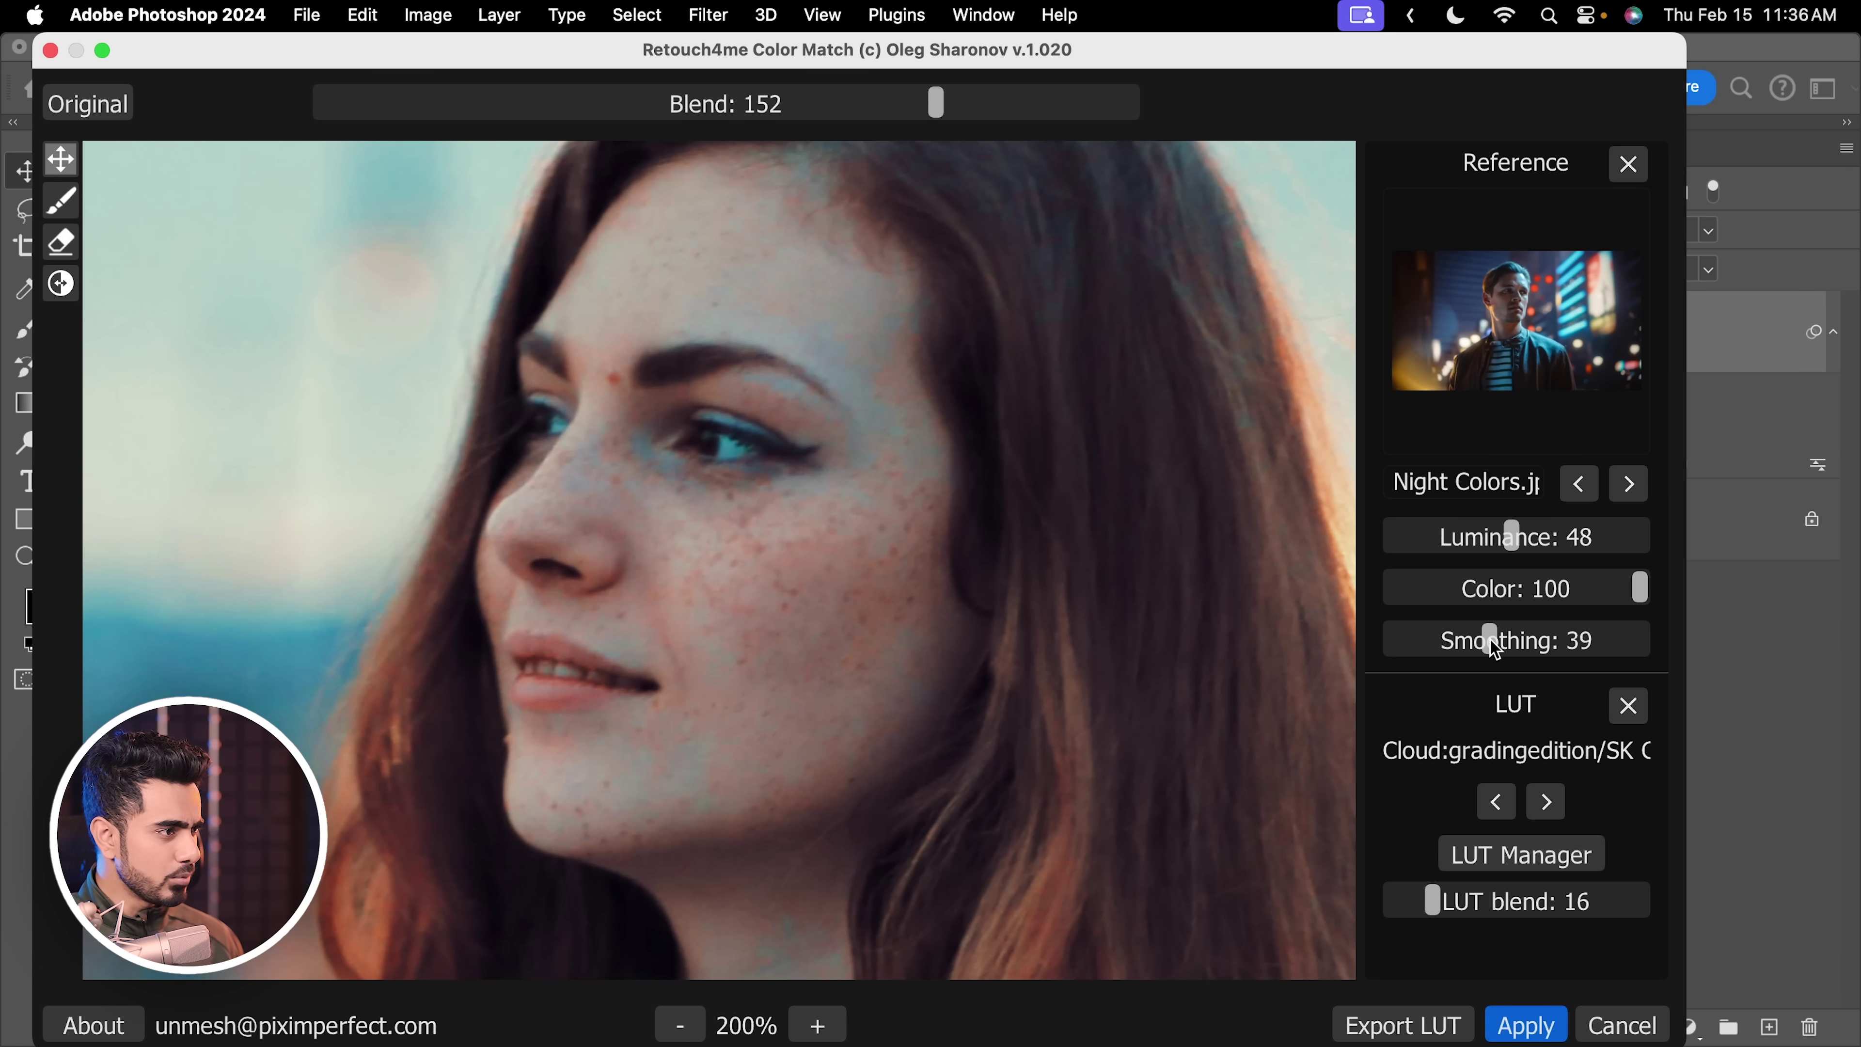
left_click(1562, 649)
left_click_drag(1560, 648, 1335, 716)
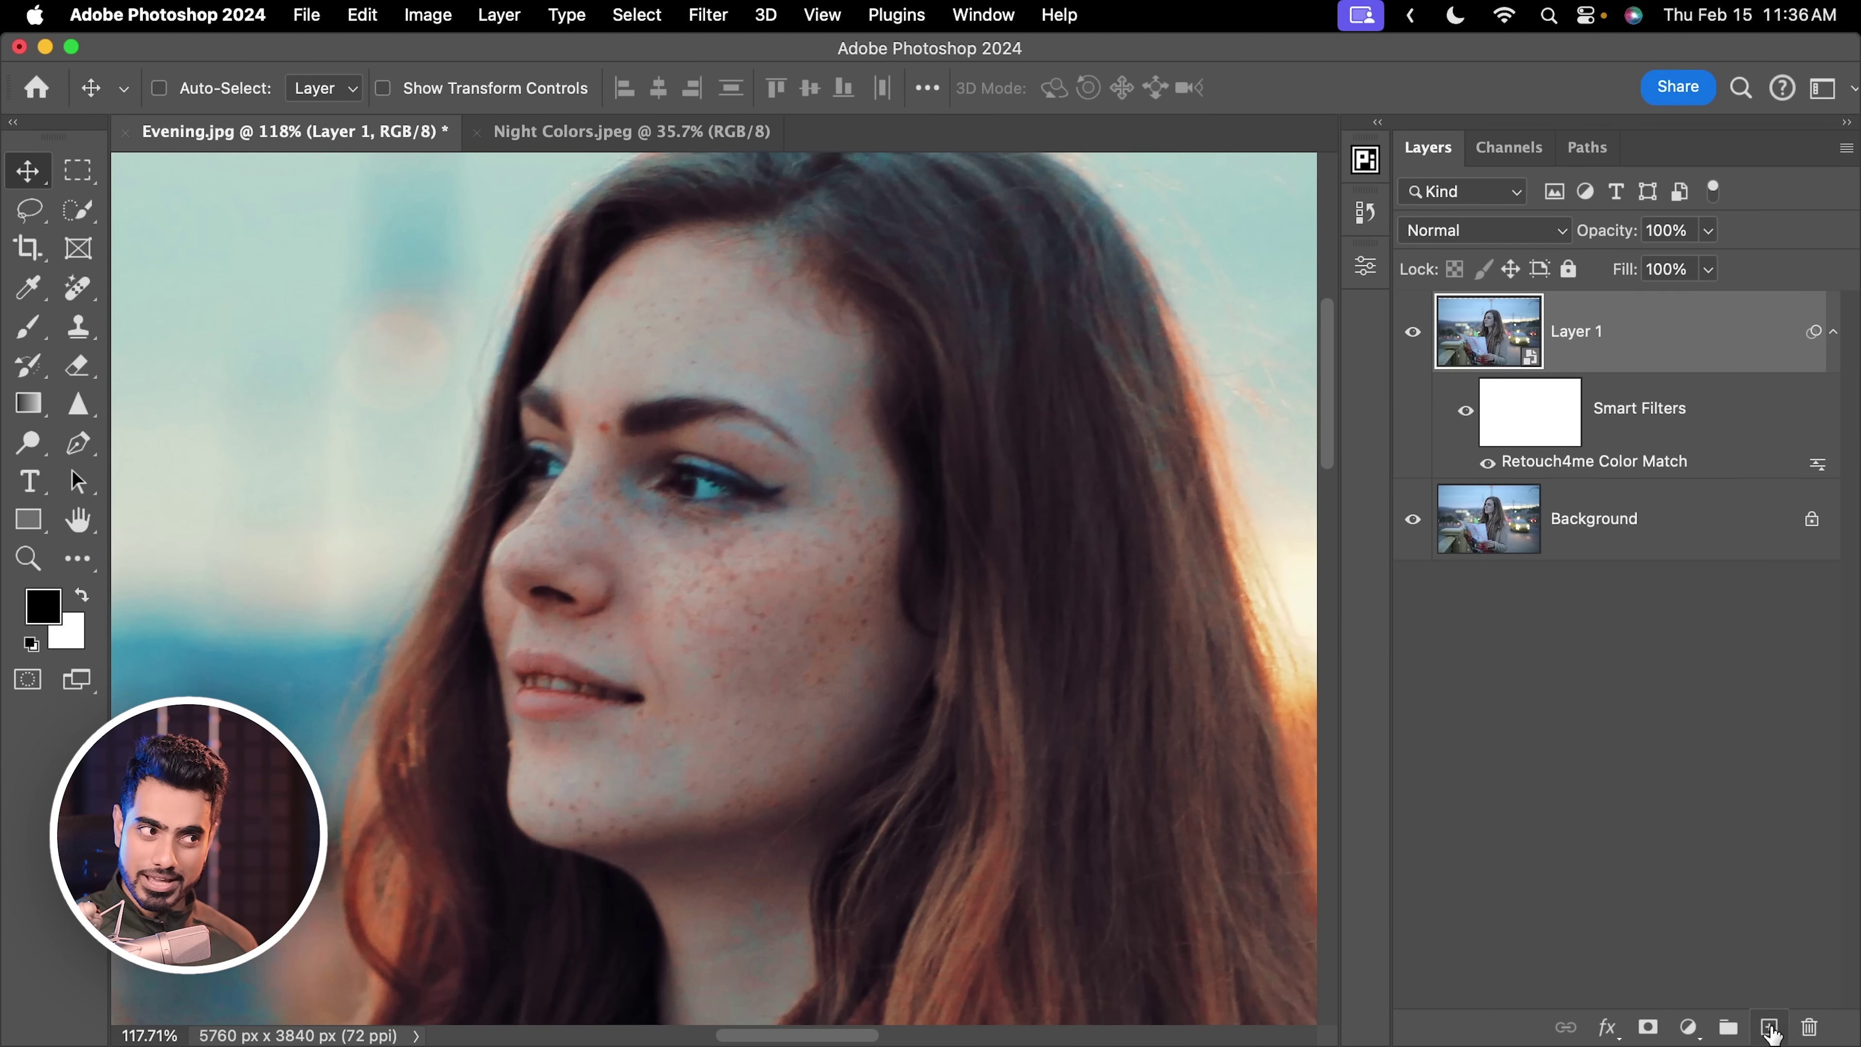
Add a new layer in Color blend mode above Layer 1 and ready the Brush tool with 20% flow.
left_click(1770, 1026)
left_click(21, 338)
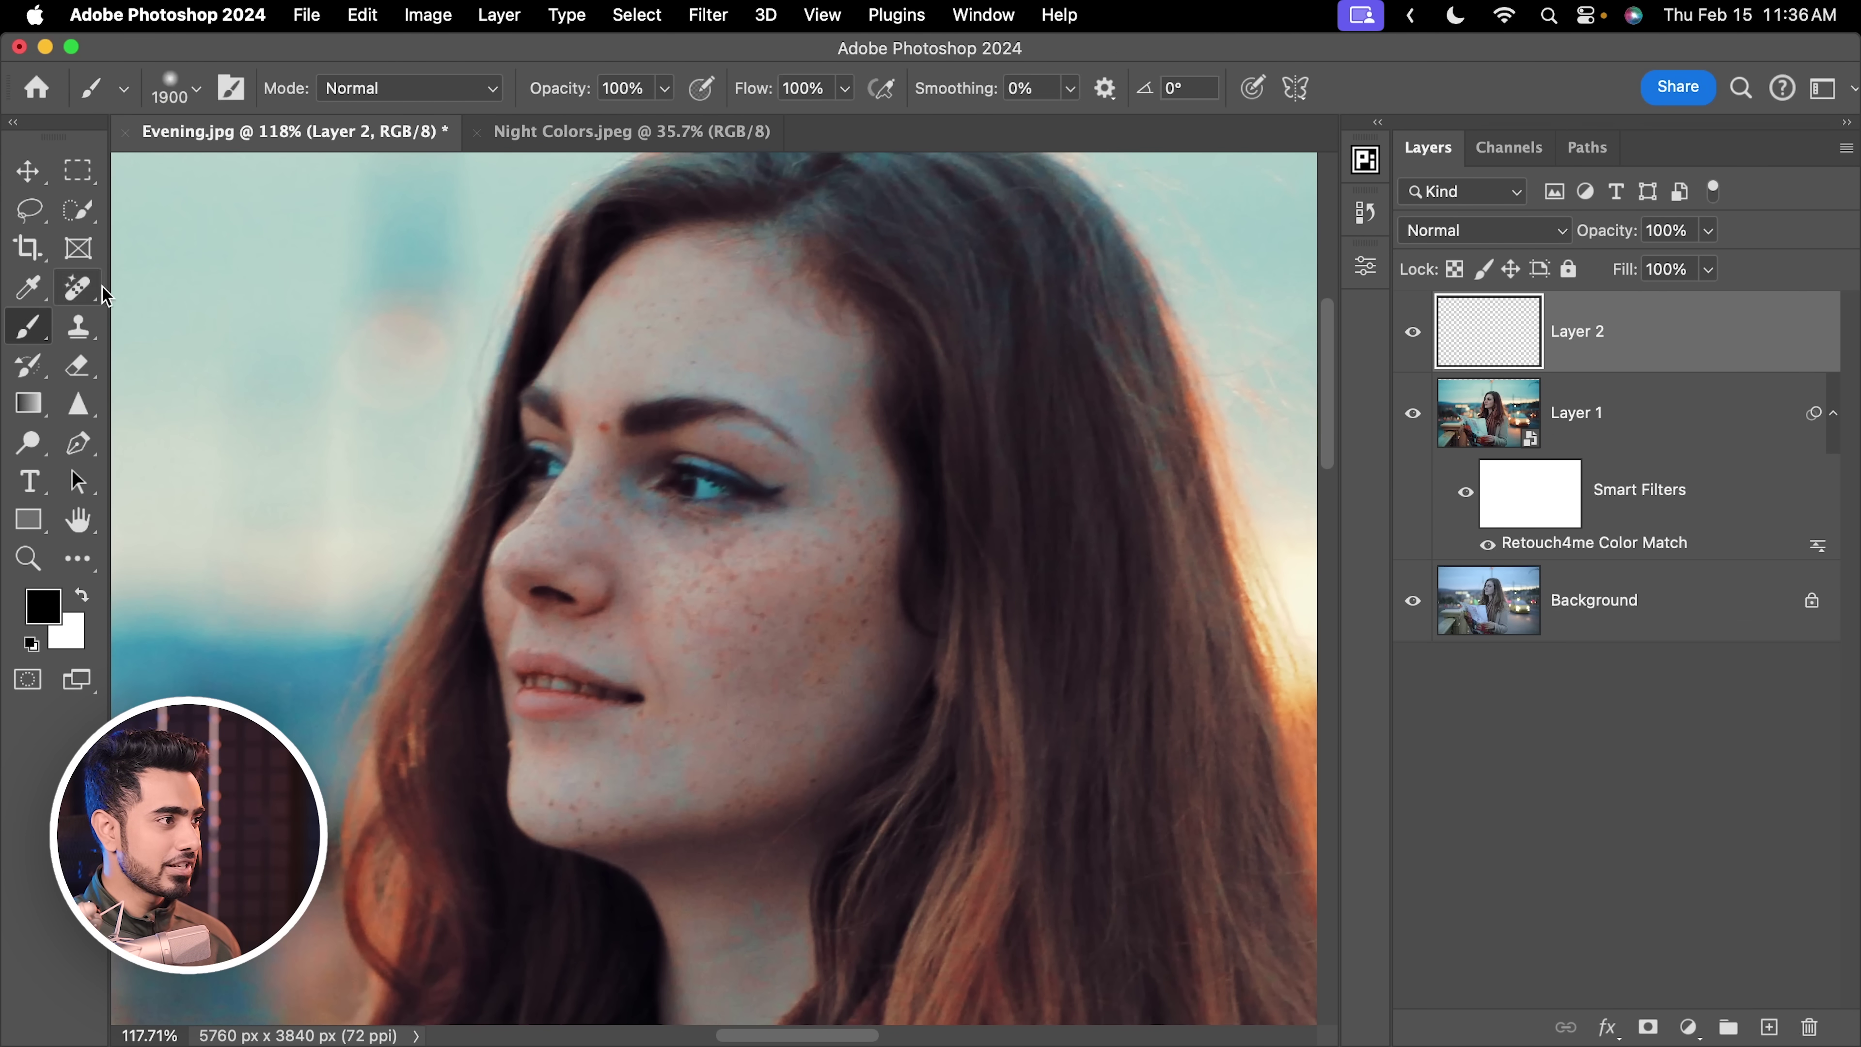
left_click(758, 100)
type("20")
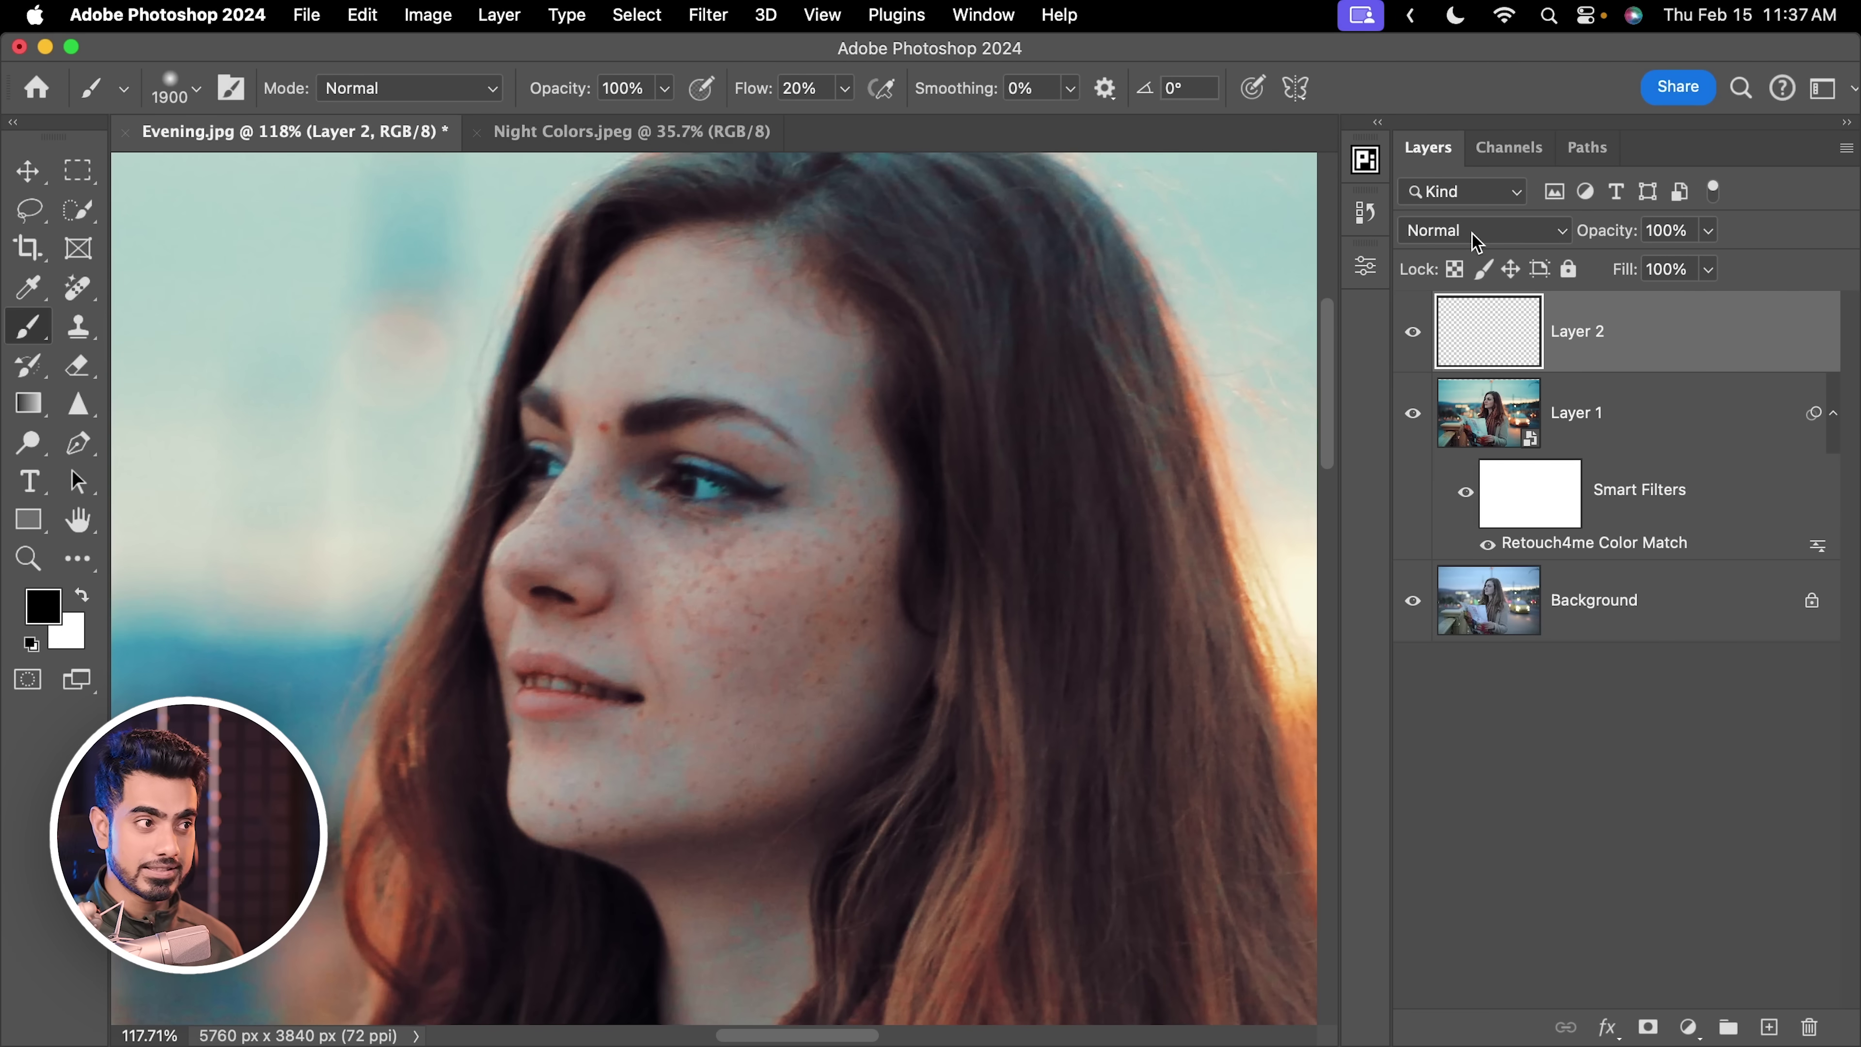
left_click(1480, 230)
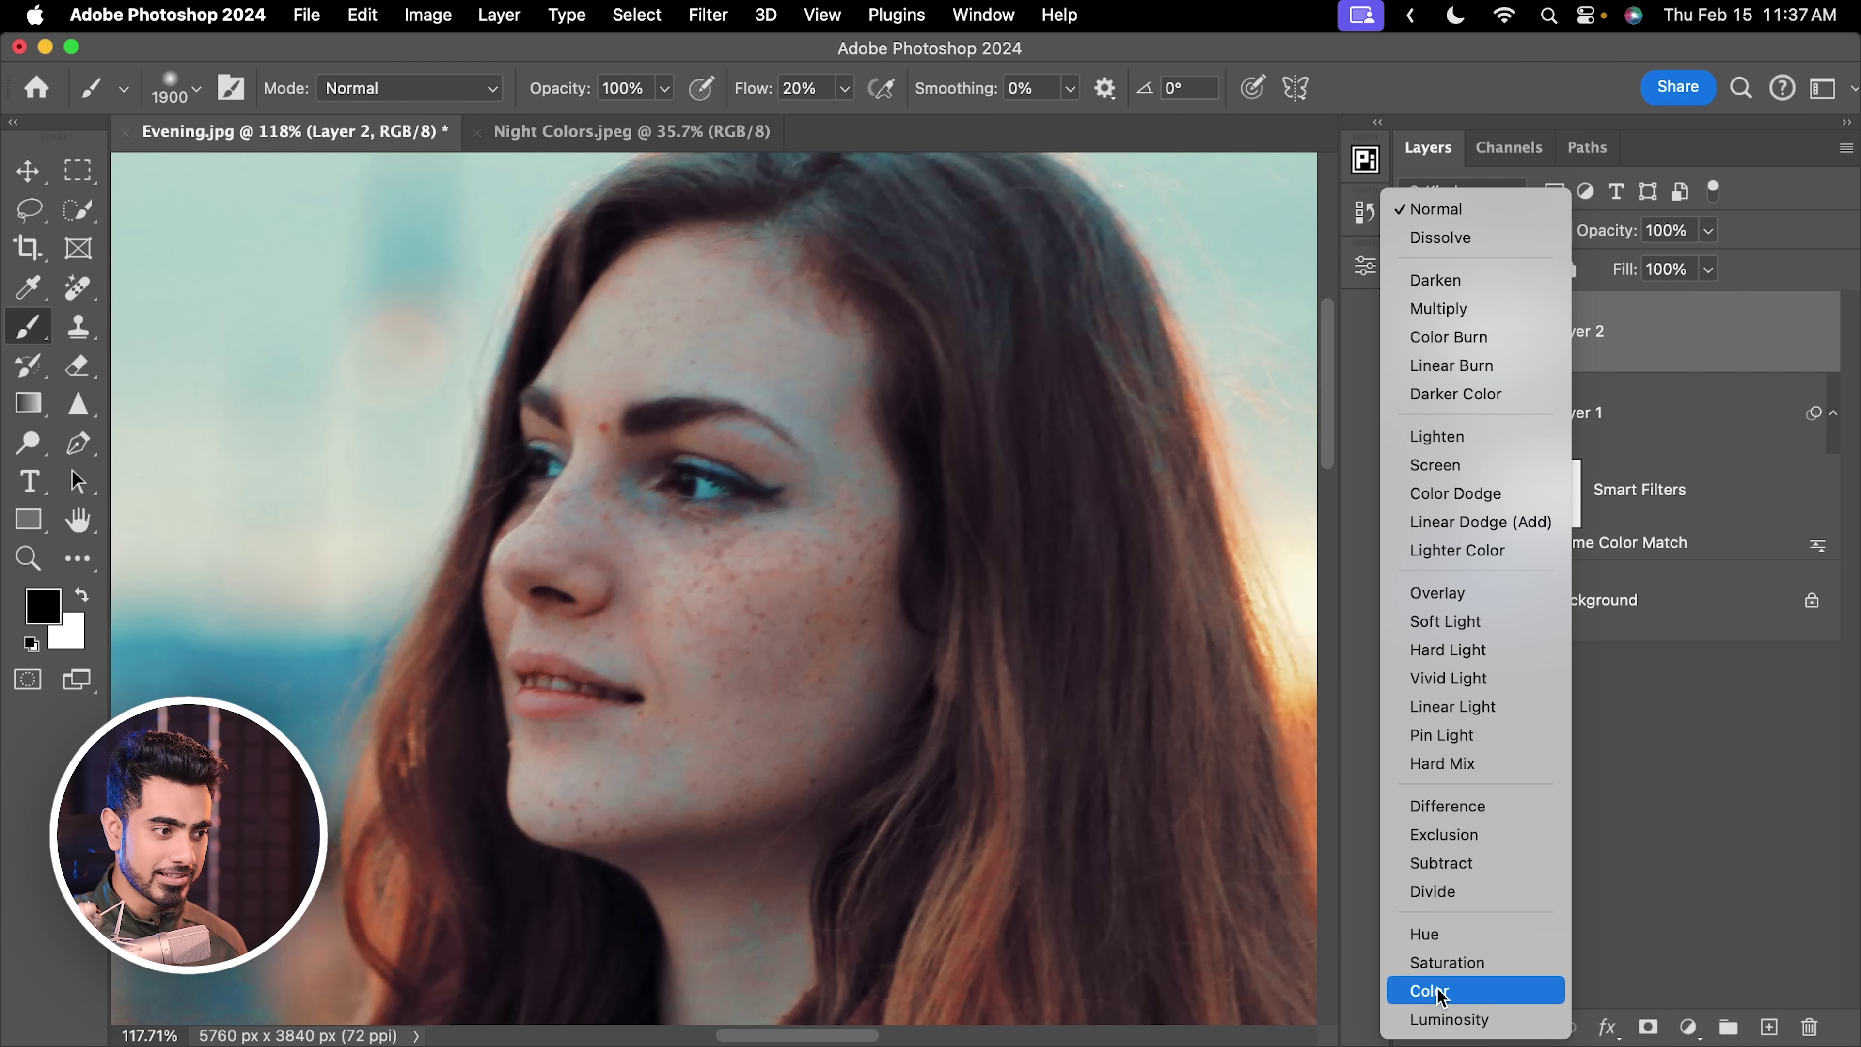
left_click(1437, 988)
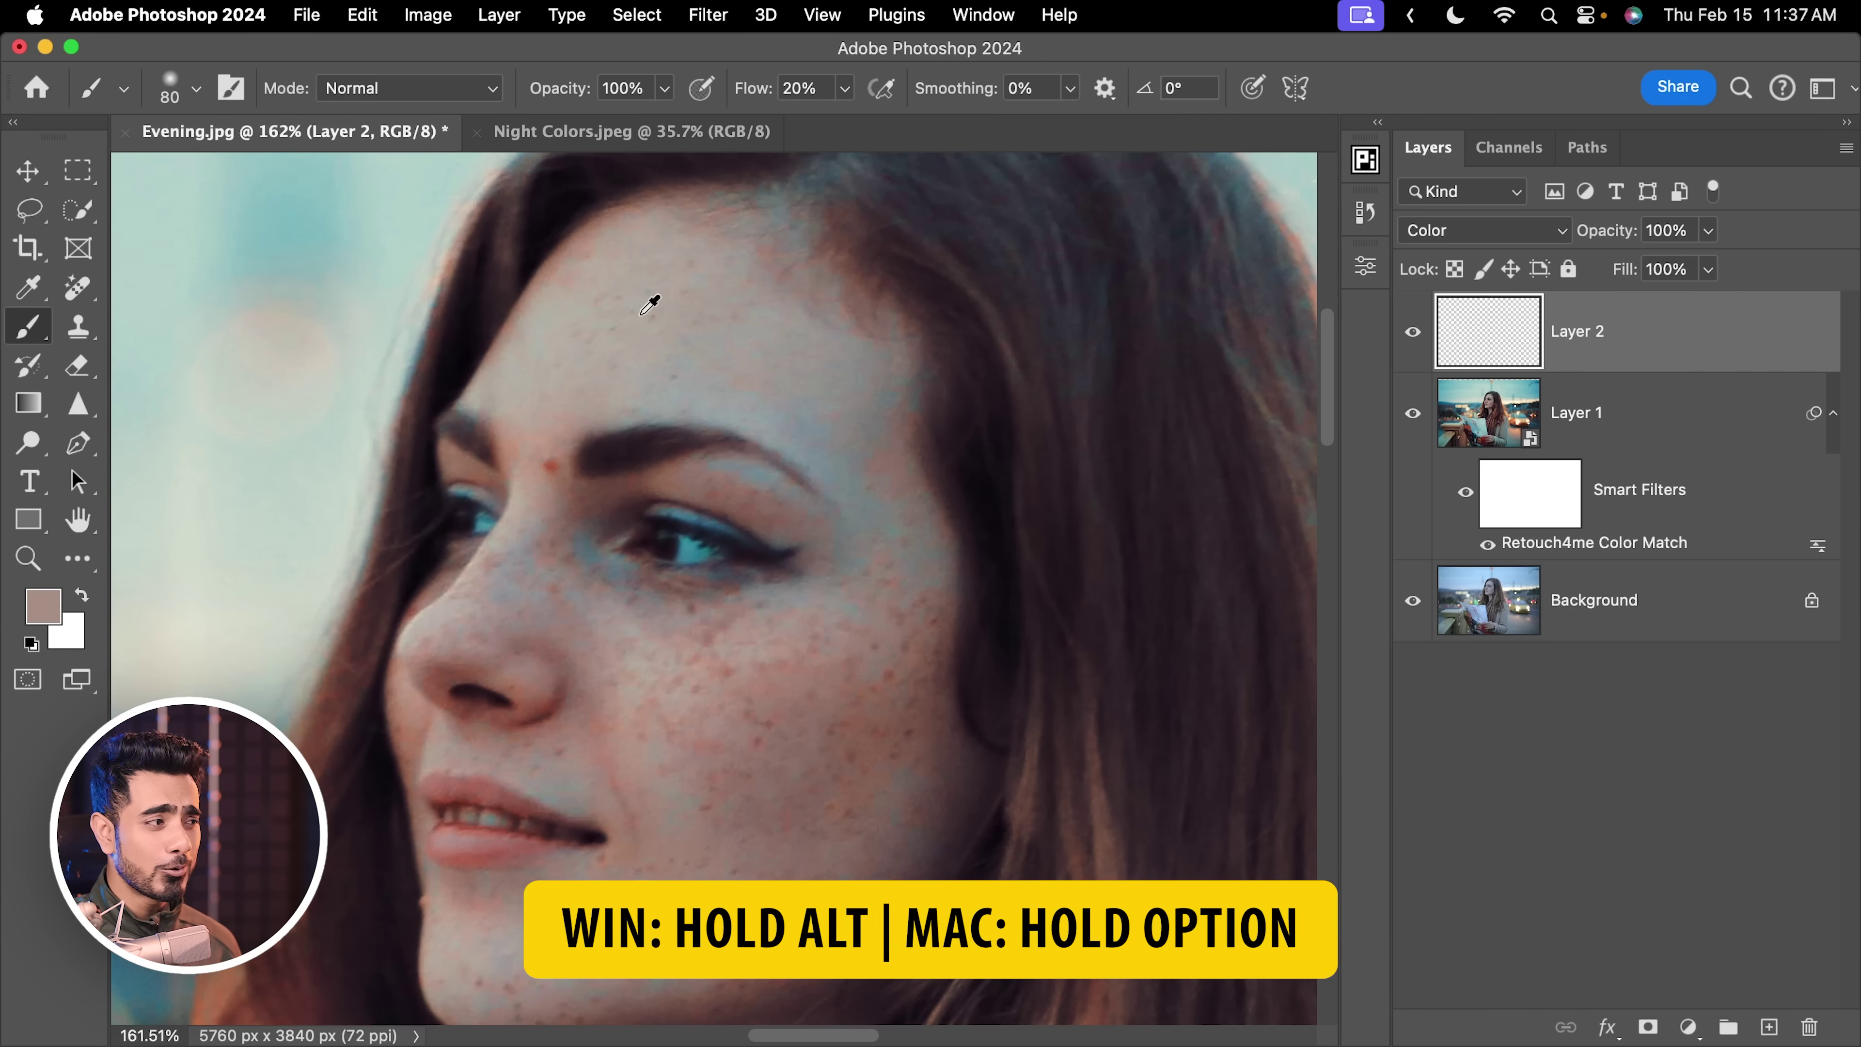
Sample nearby skin tones and paint over the bluish patches on the woman's face, with a brush size of 90.
left_click(637, 321, "alt")
left_click(633, 326, "alt")
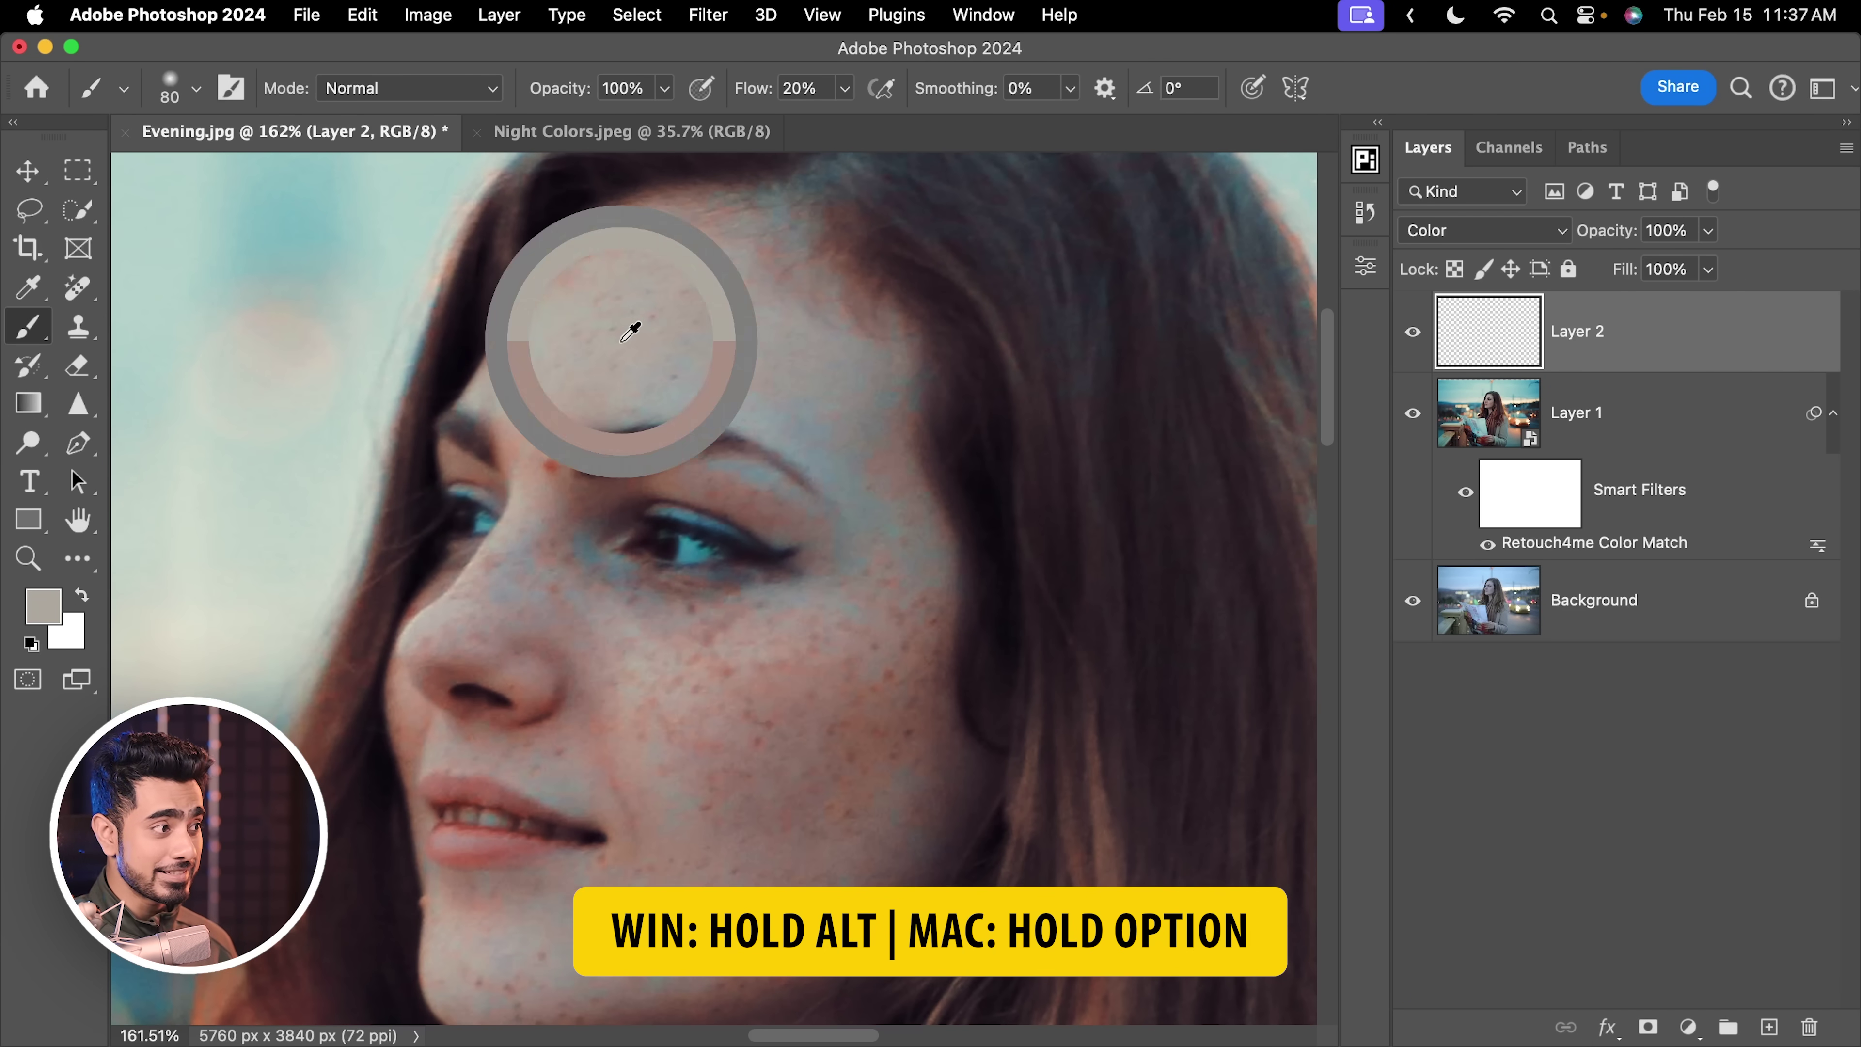
key("bracketright")
left_click(777, 425, "alt")
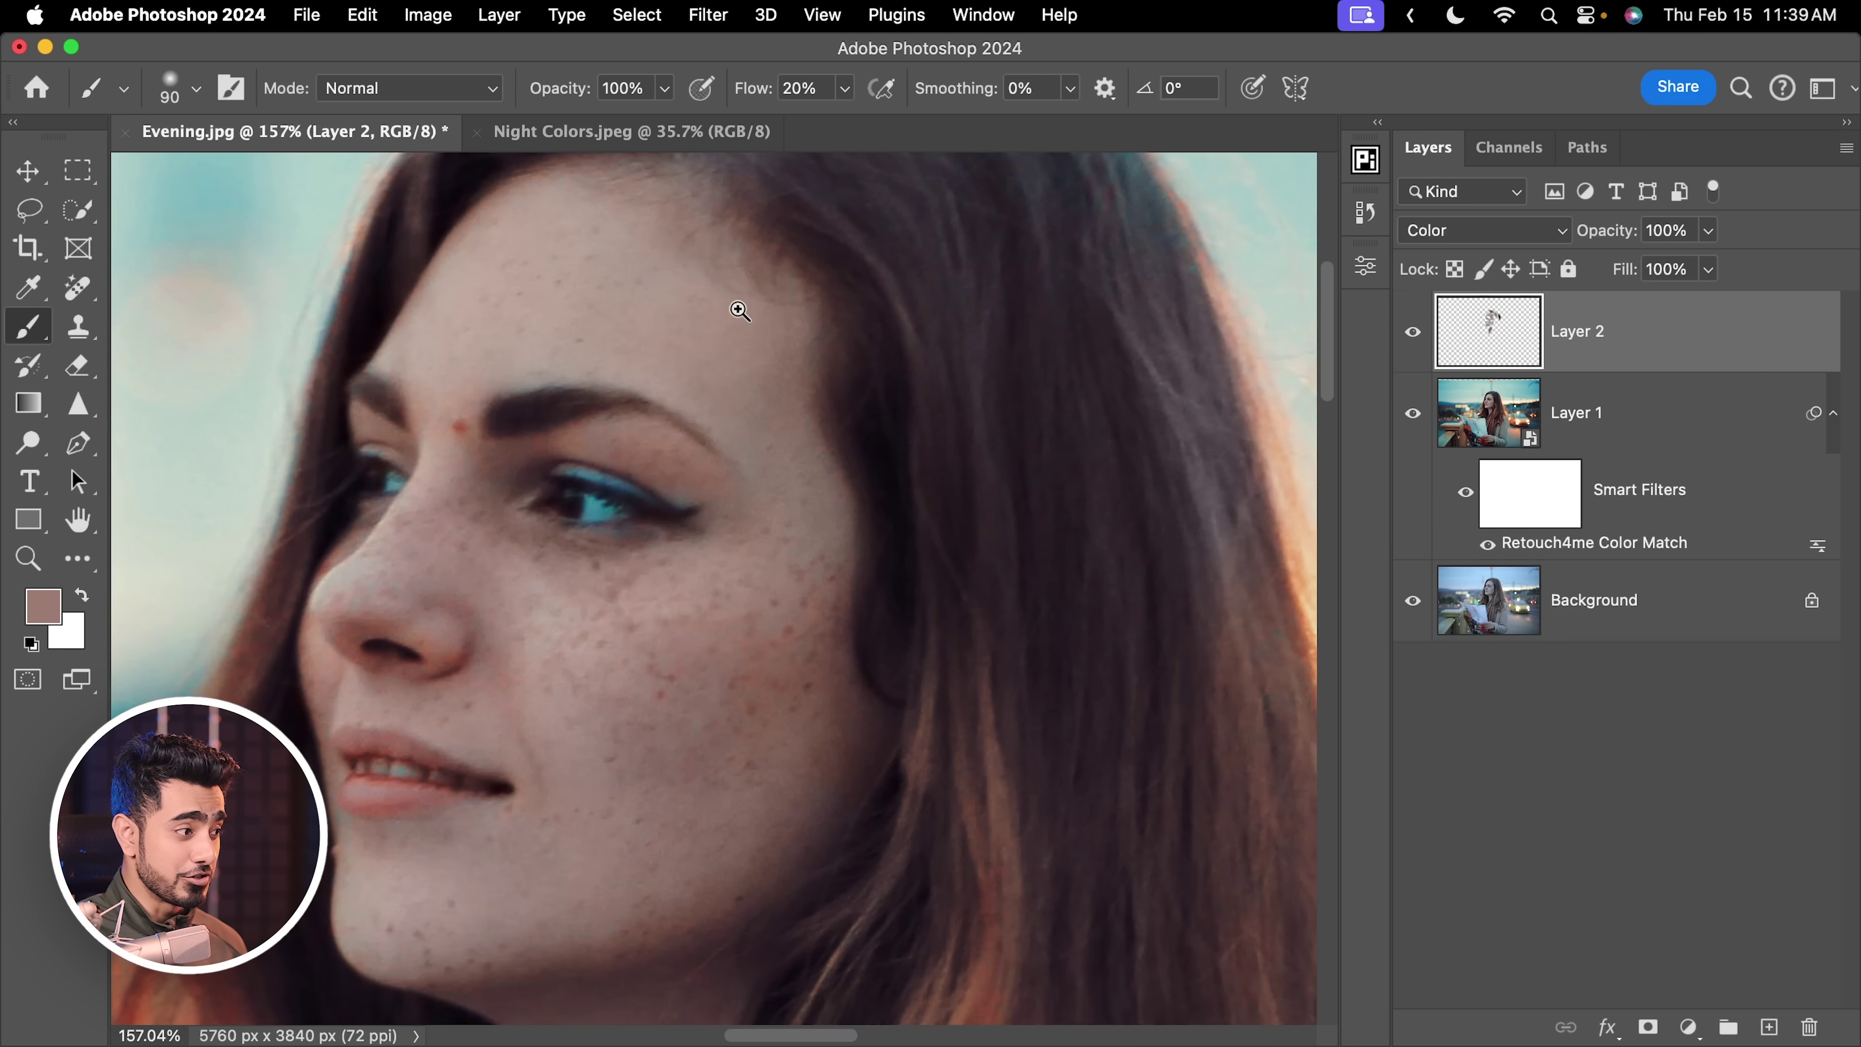
left_click_drag(740, 312, 830, 374)
Compare the woman's face with and without the painted skin corrections on Layer 2.
left_click(1413, 333)
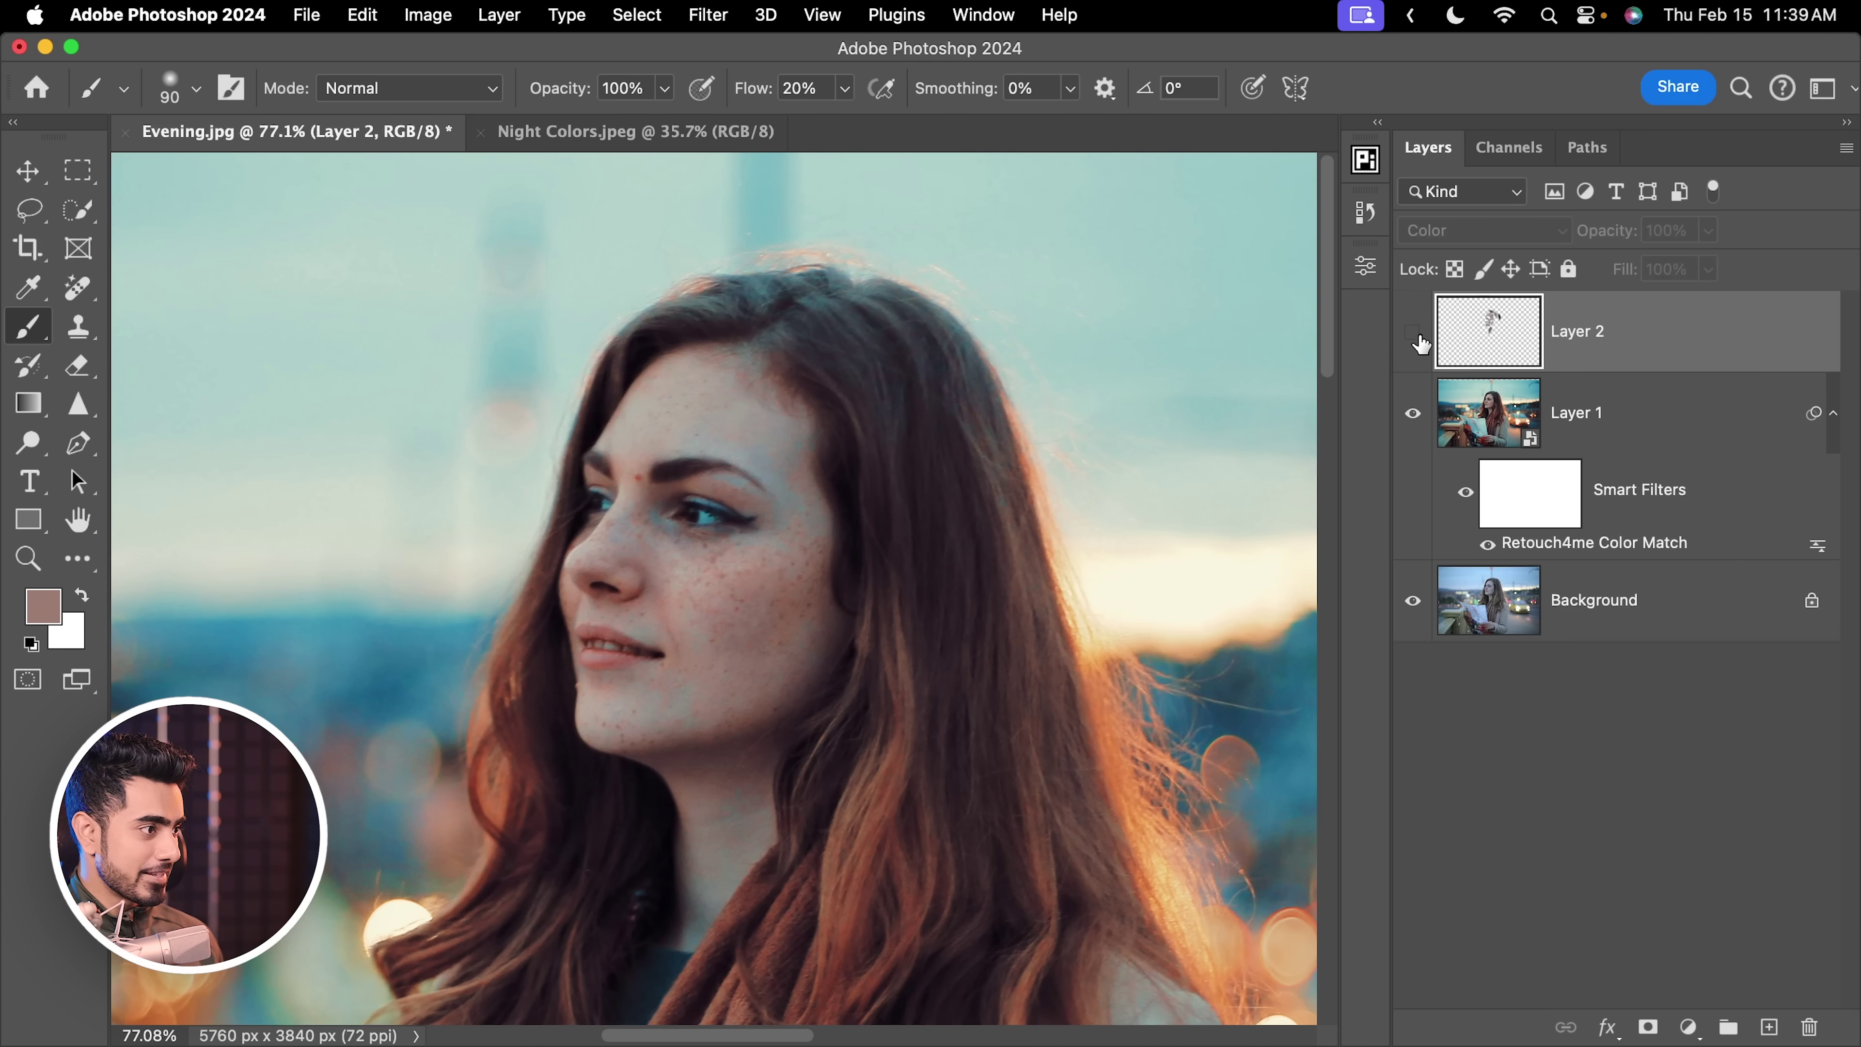
scroll(806, 473, "up", 5)
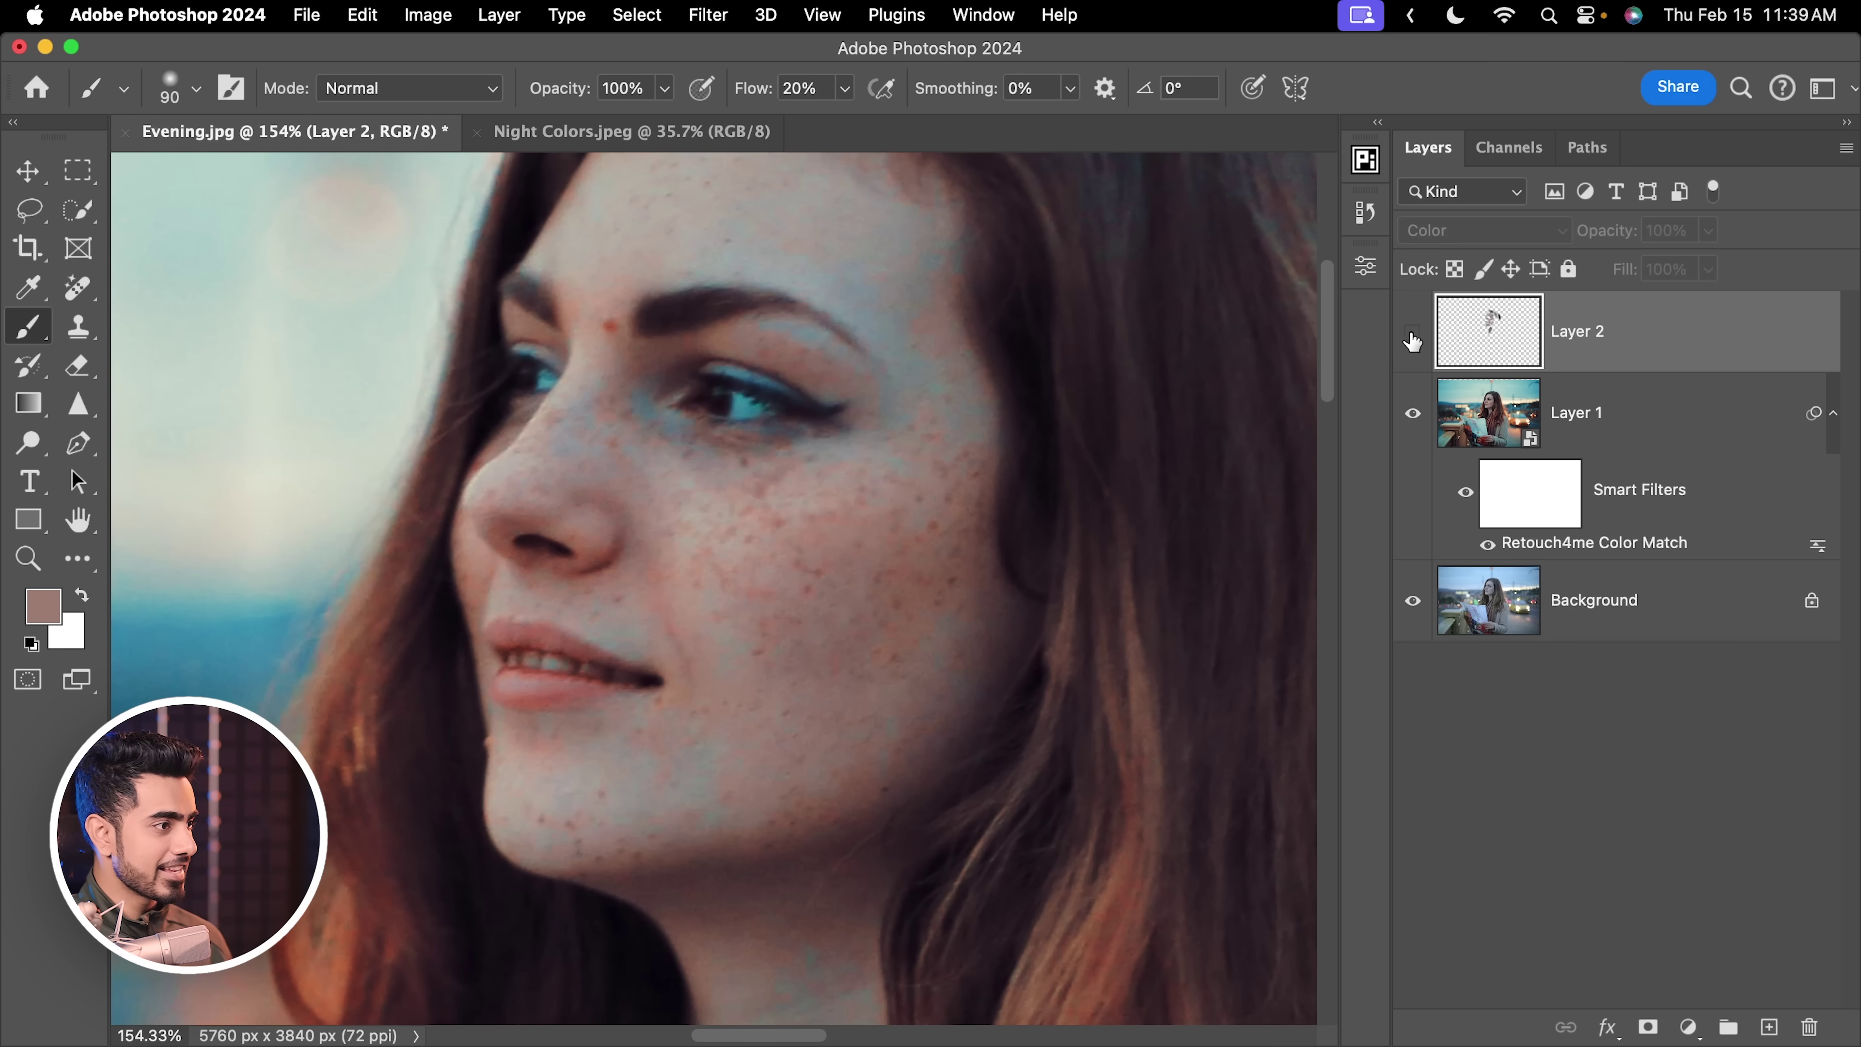
left_click(1415, 337)
Reduce the brush size to 20 and paint skin color over the bluish areas around the eye.
scroll(718, 348, "up", 3)
key("bracketleft")
key("bracketleft")
key("bracketleft")
key("bracketleft")
key("bracketleft")
key("bracketleft")
key("bracketleft")
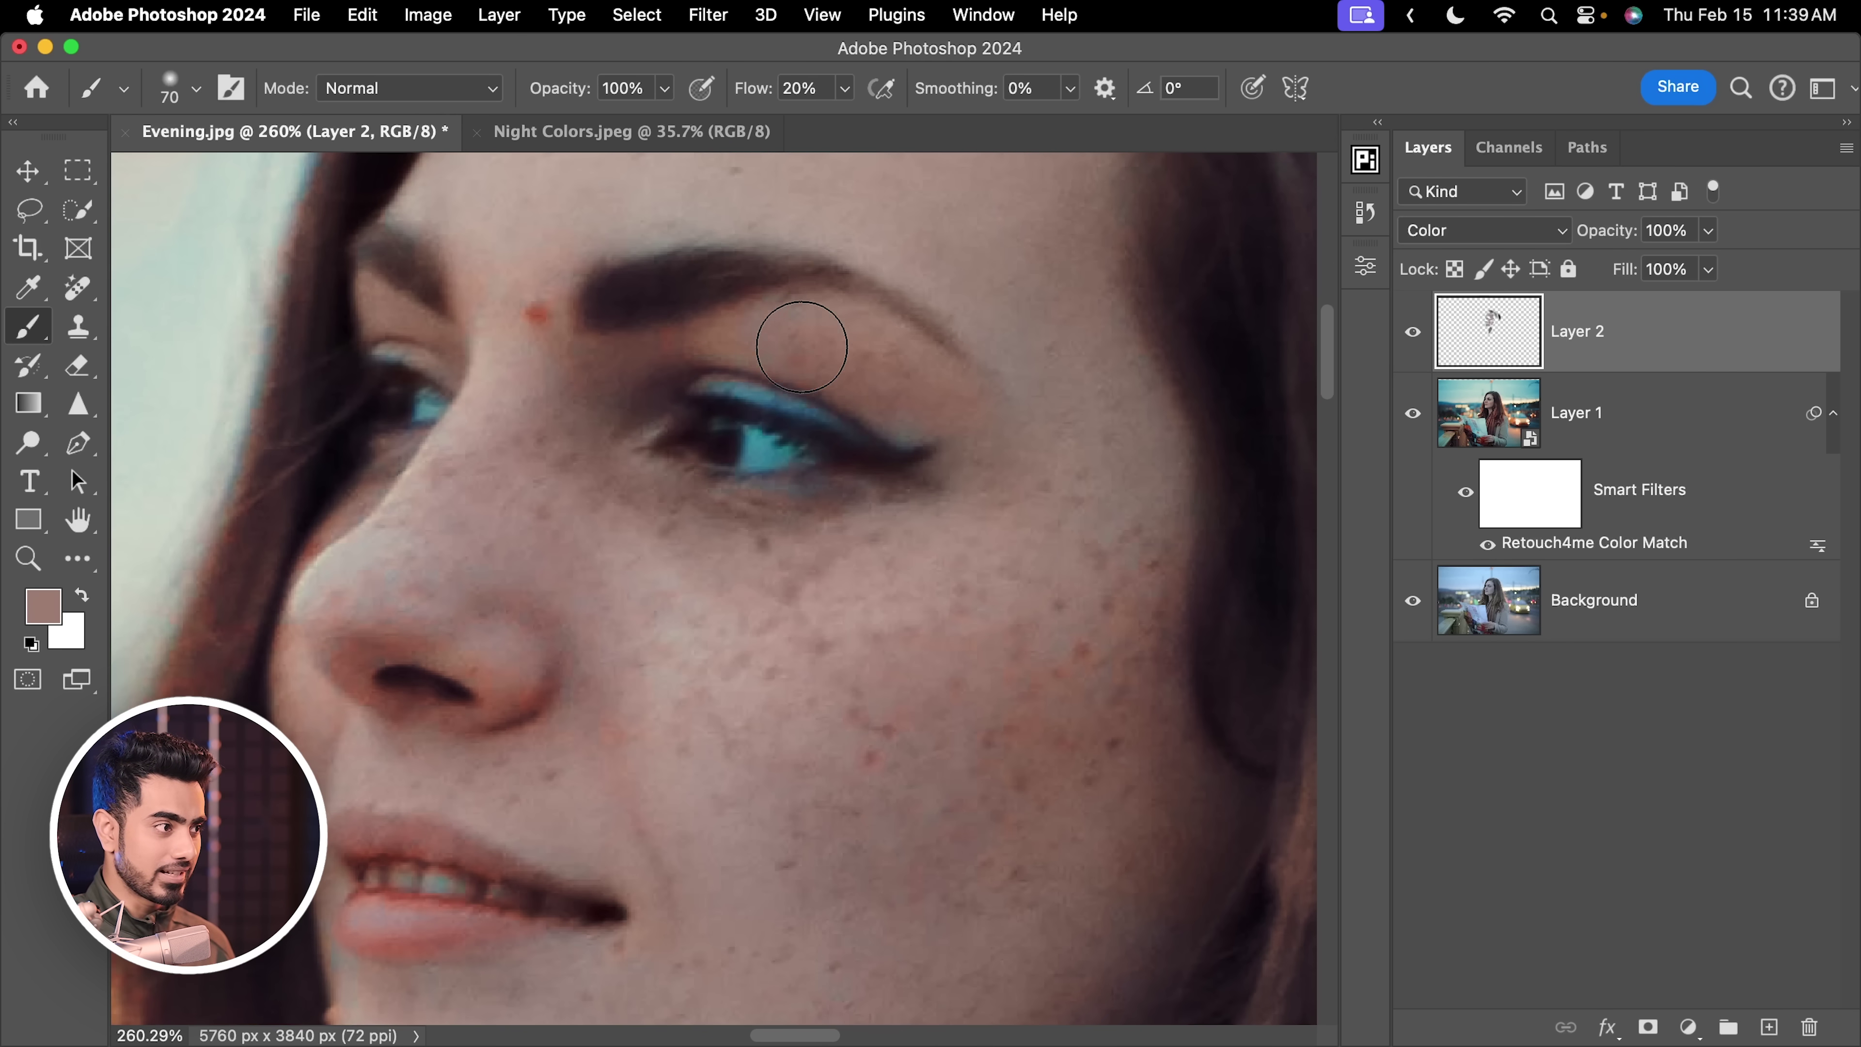
scroll(470, 398, "down", 10)
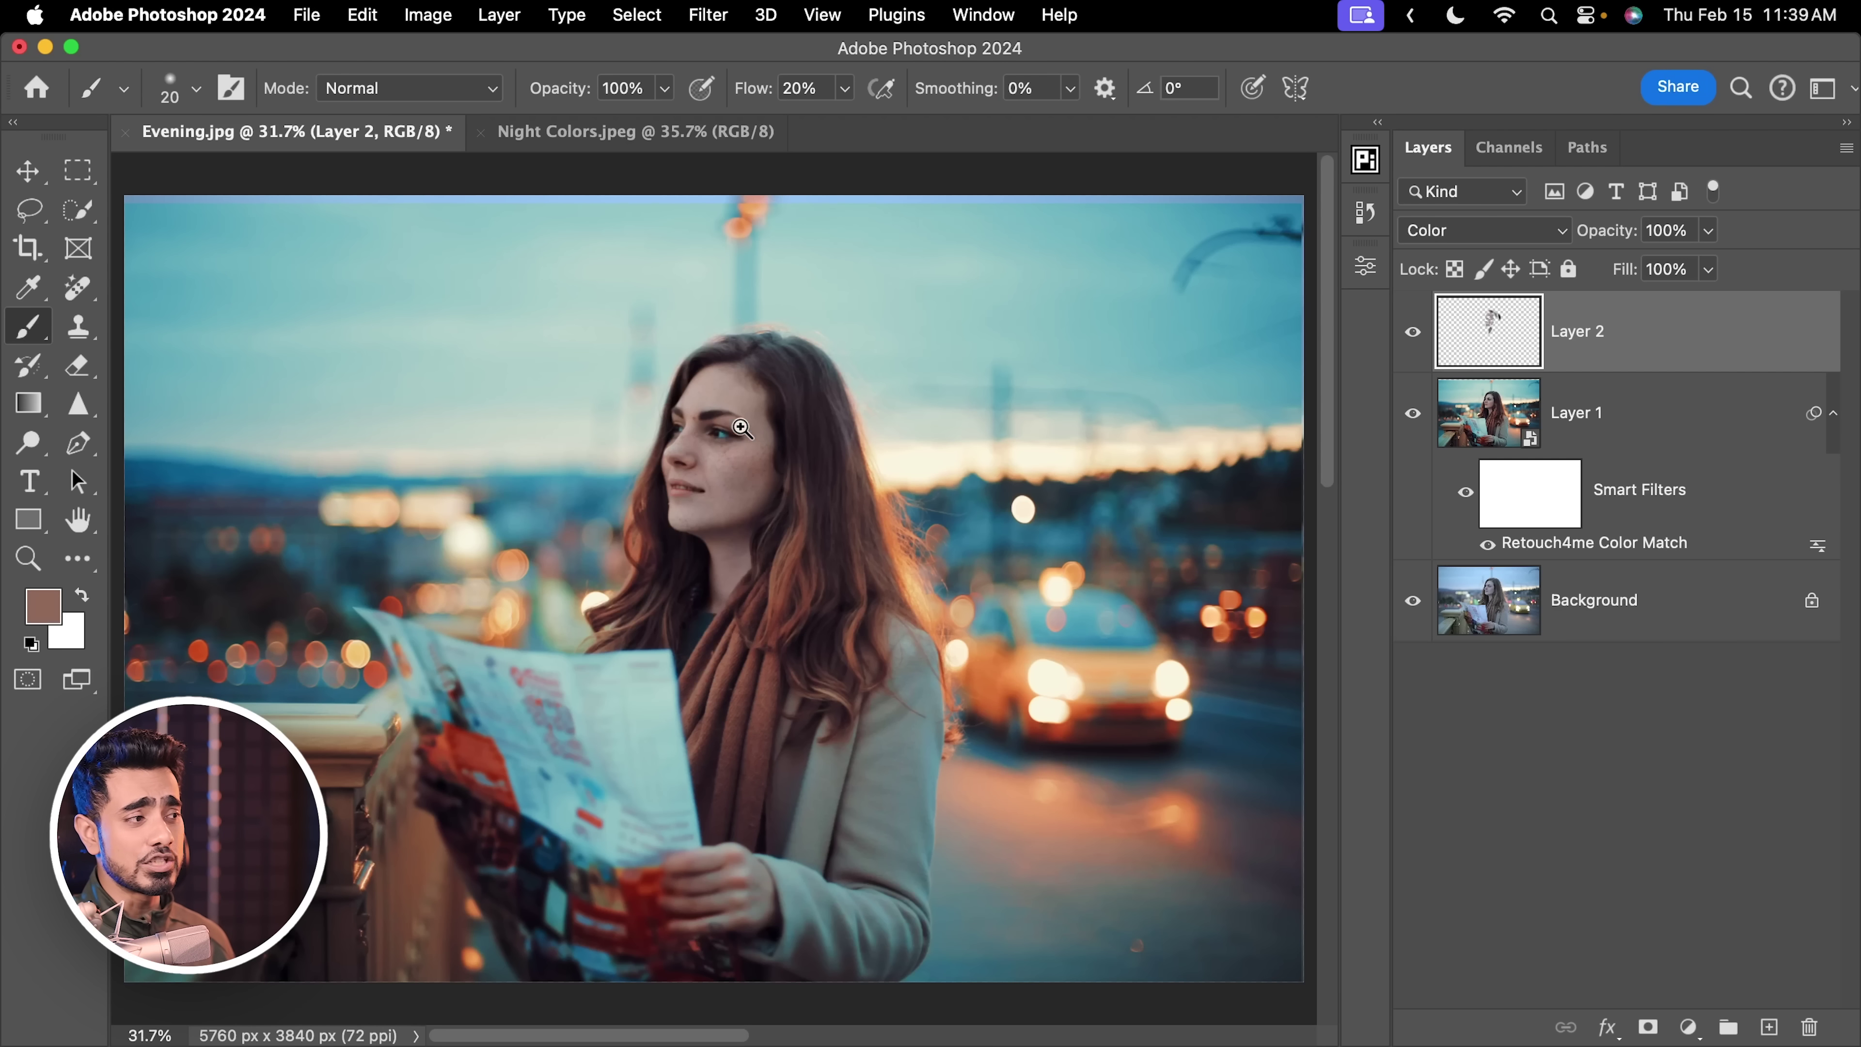
Set the foreground color to a light neutral gray and paint over the cyan in both eyes on Layer 2.
scroll(742, 427, "up", 5)
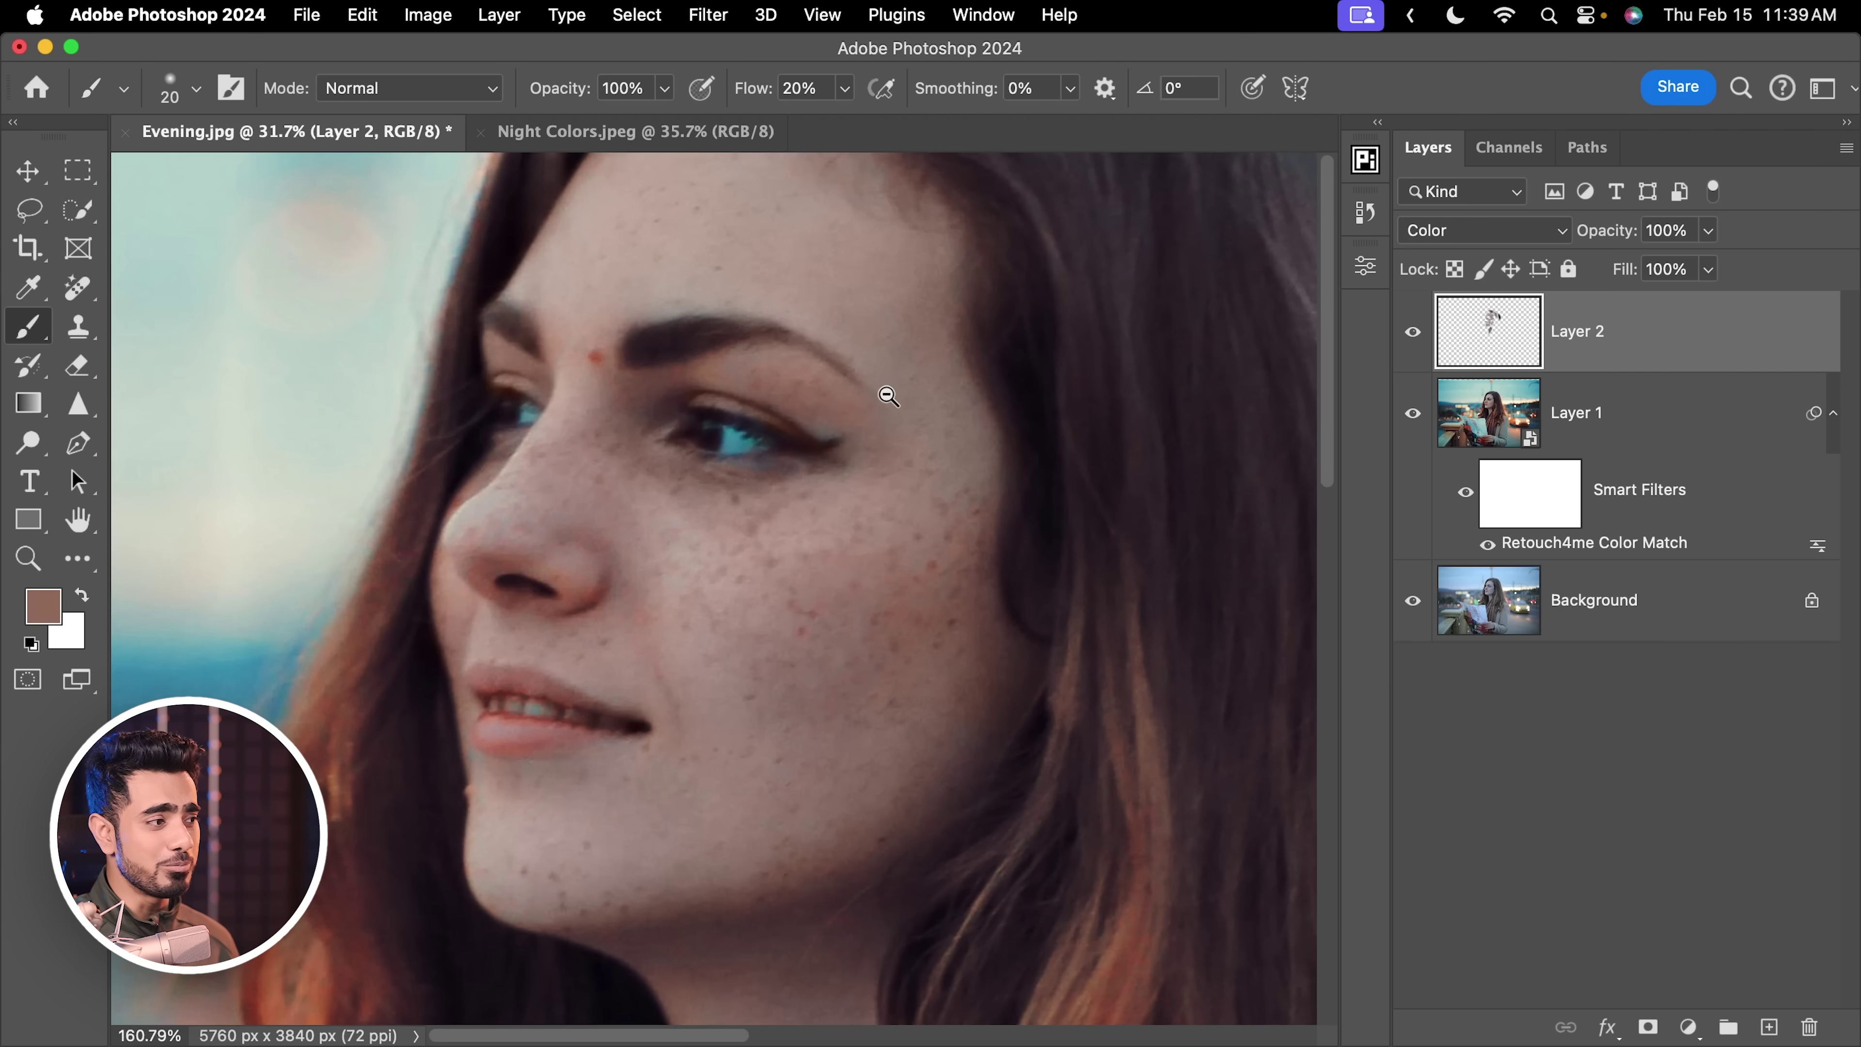
left_click_drag(885, 386, 843, 429)
left_click(44, 606)
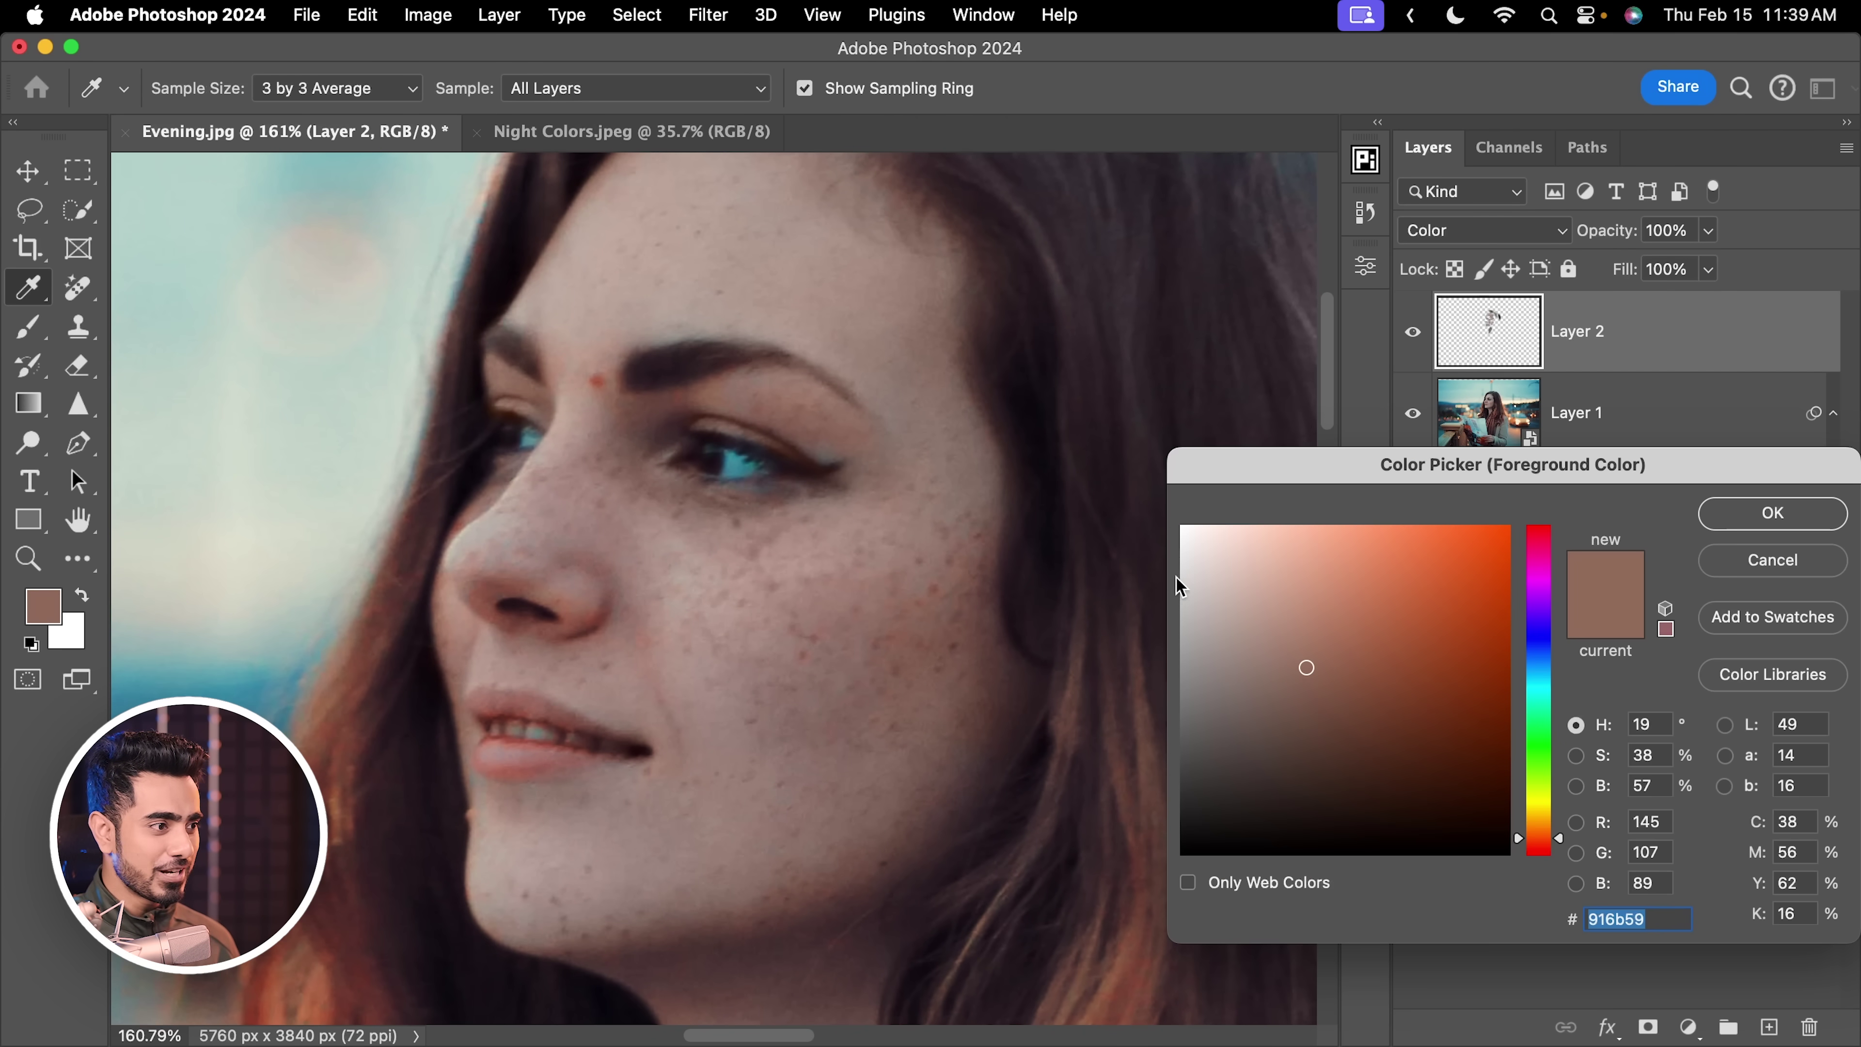
mouse_move(1179, 586)
left_mouse_down()
mouse_move(1176, 541)
mouse_move(1182, 582)
left_mouse_up()
left_click(1762, 526)
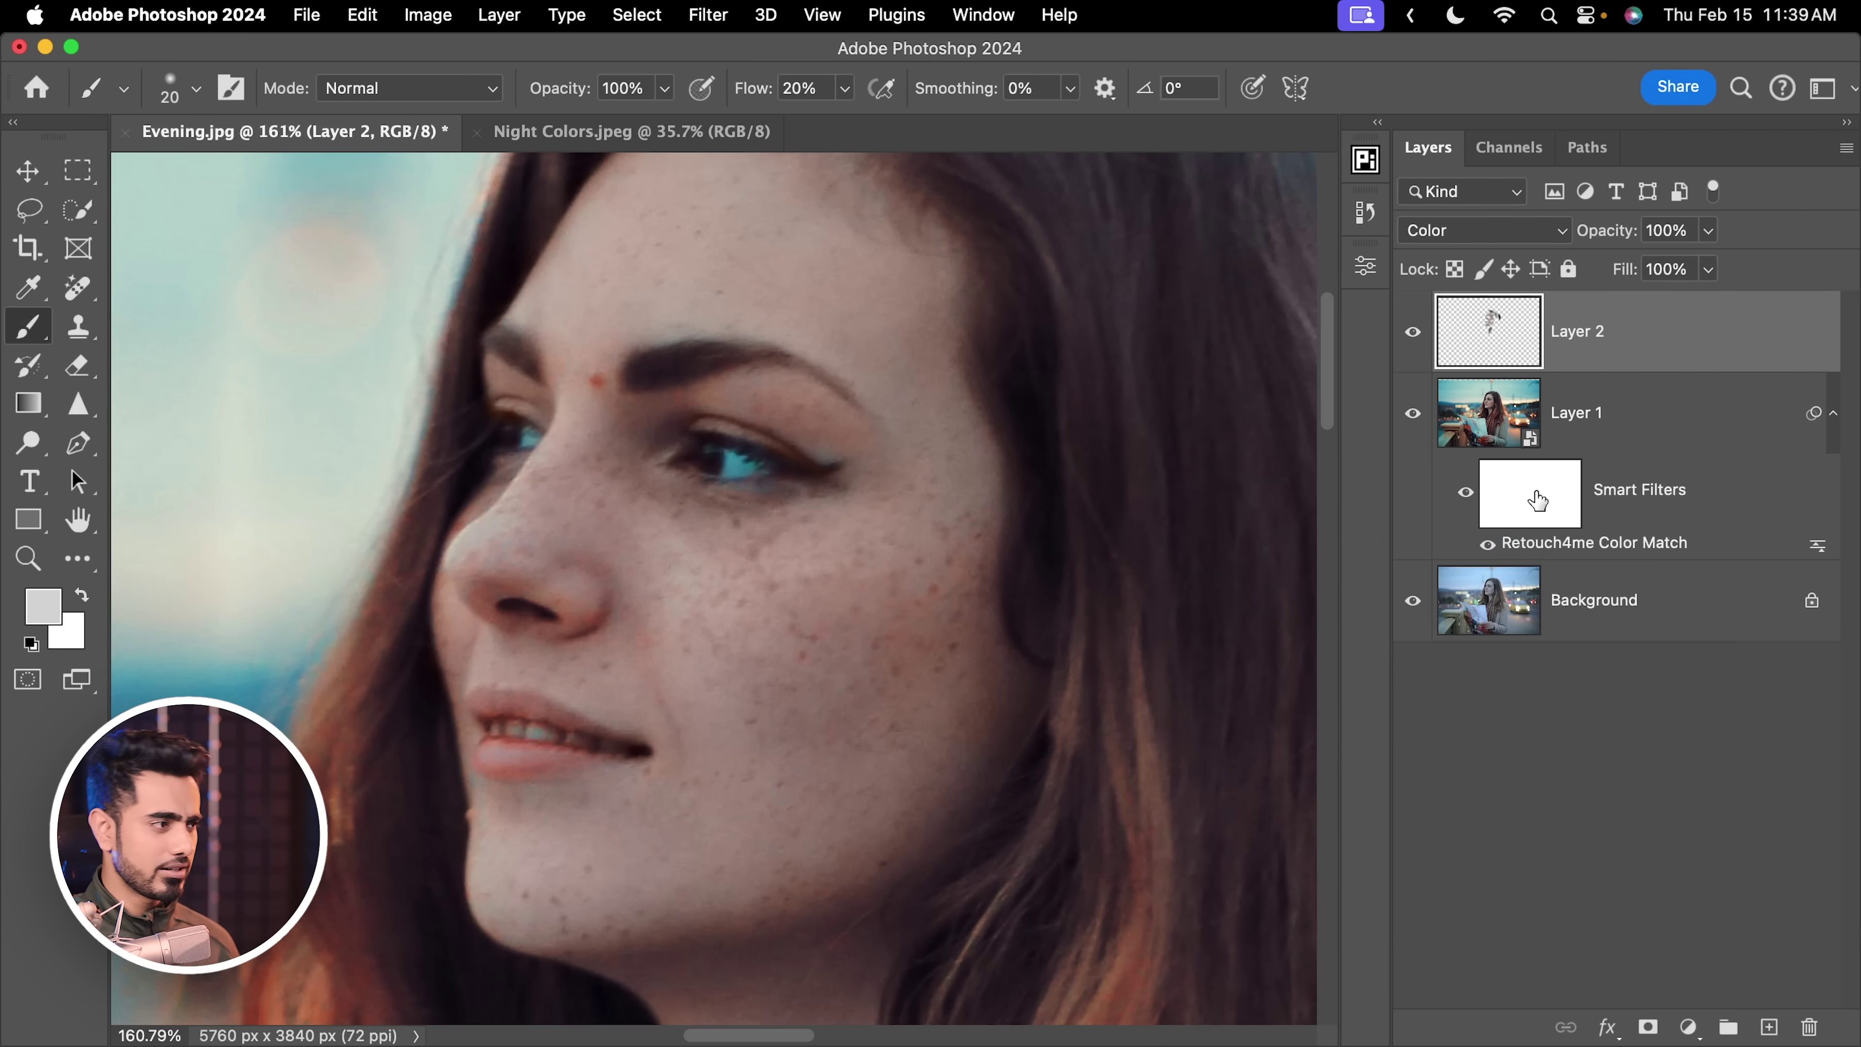
scroll(602, 446, "up", 3)
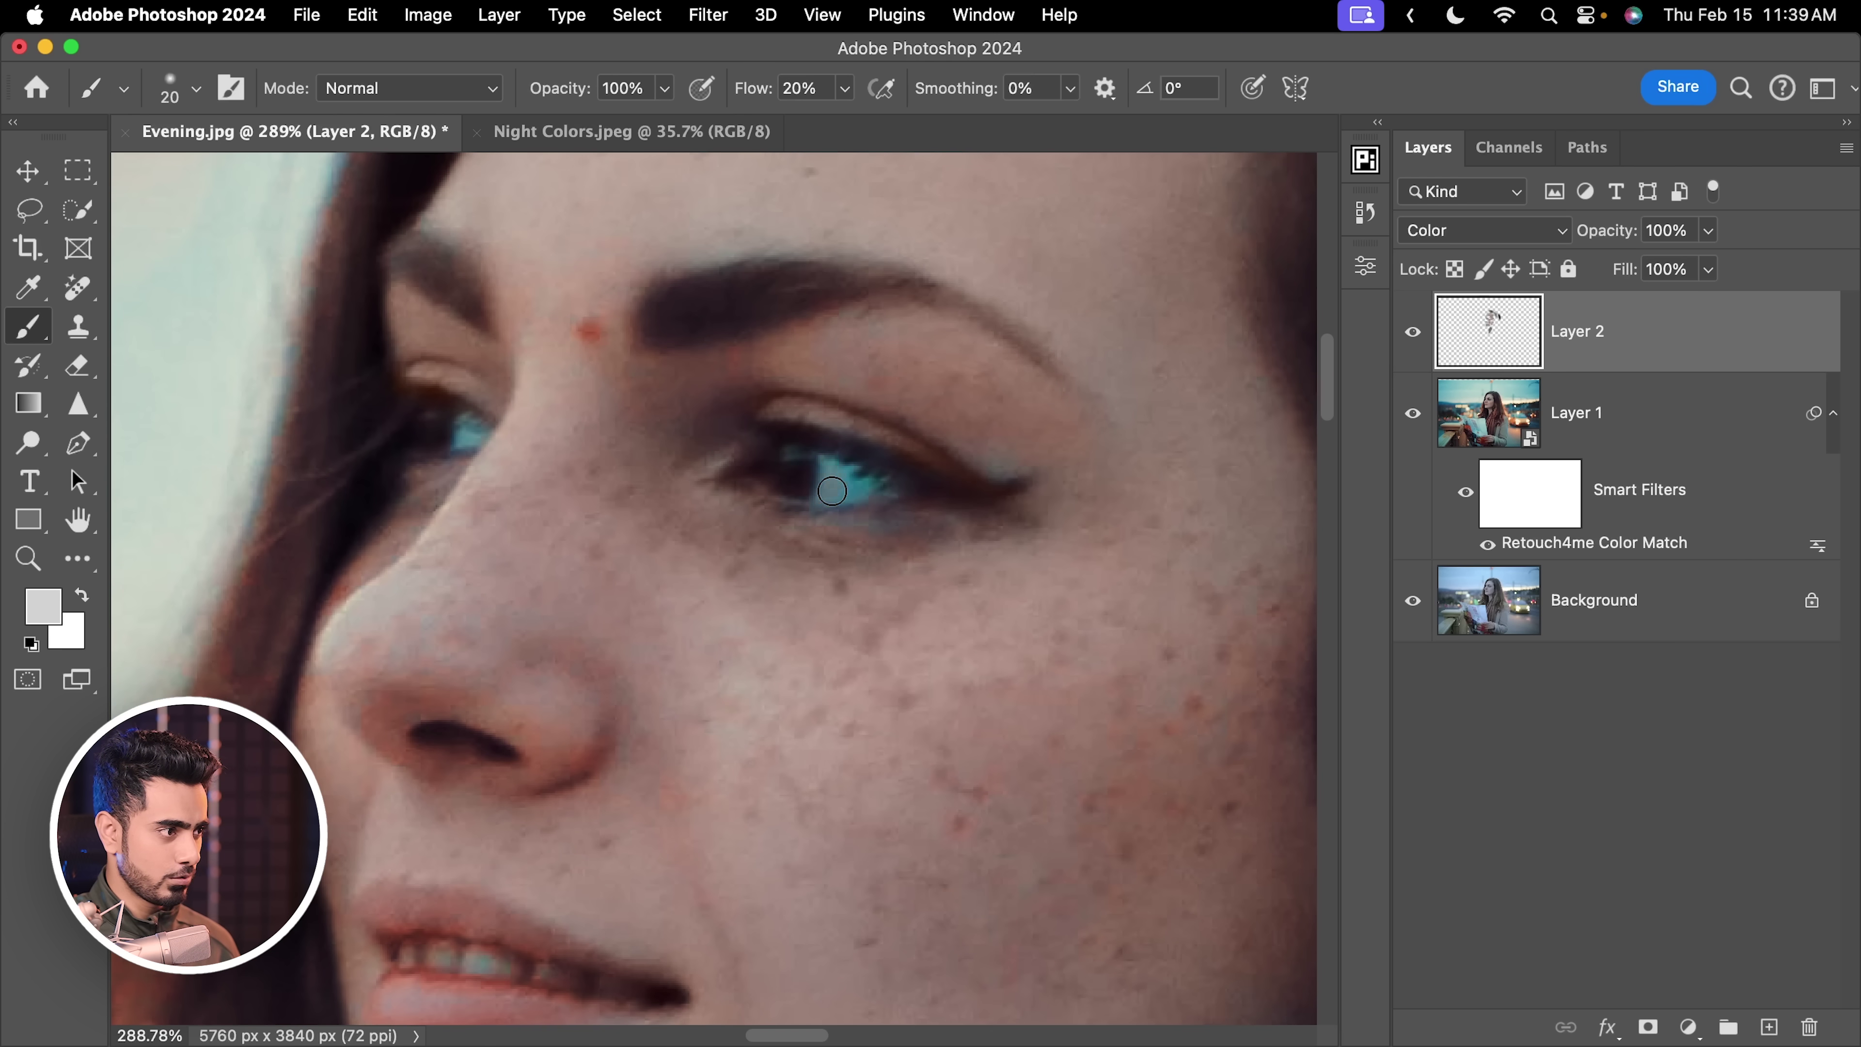
key("bracketleft")
key("bracketright")
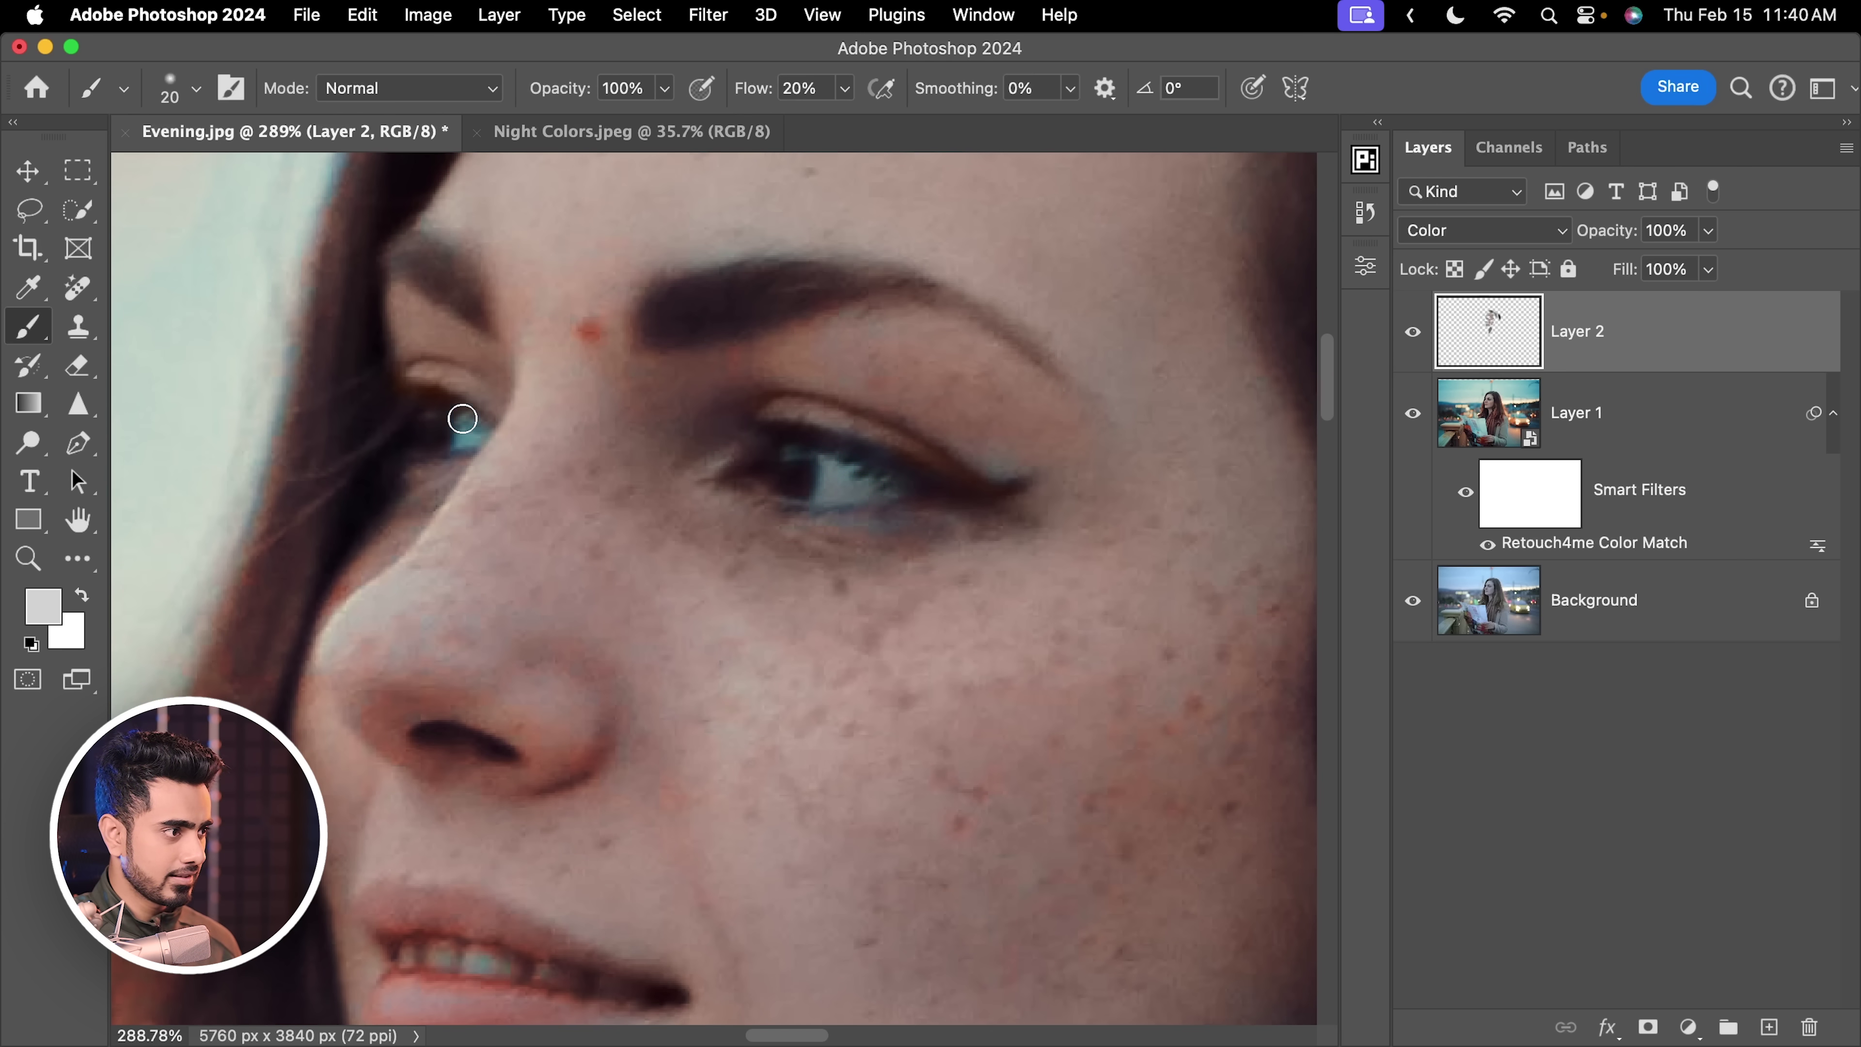
scroll(623, 508, "down", 2)
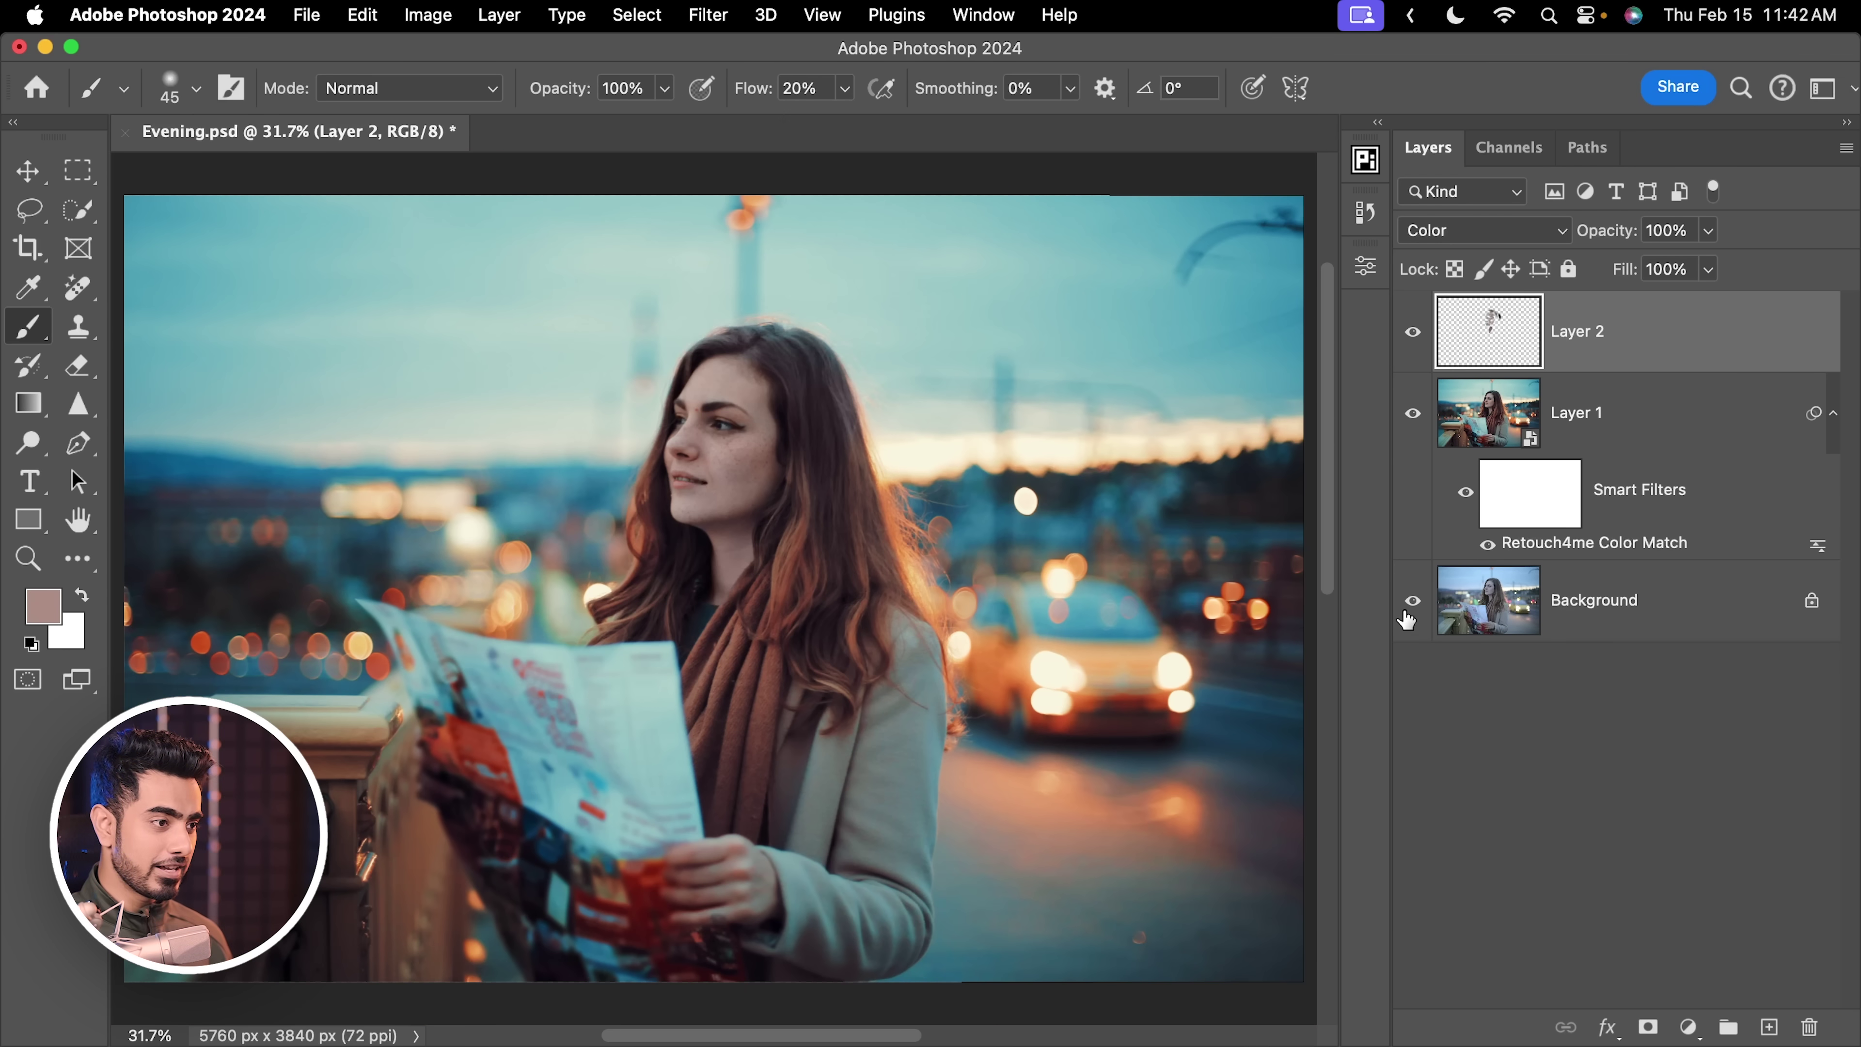
Compare the edit with the original Background, then group Layer 1 and Layer 2 and lower the group's opacity.
left_click(1410, 607, "alt")
left_click(1411, 606, "alt")
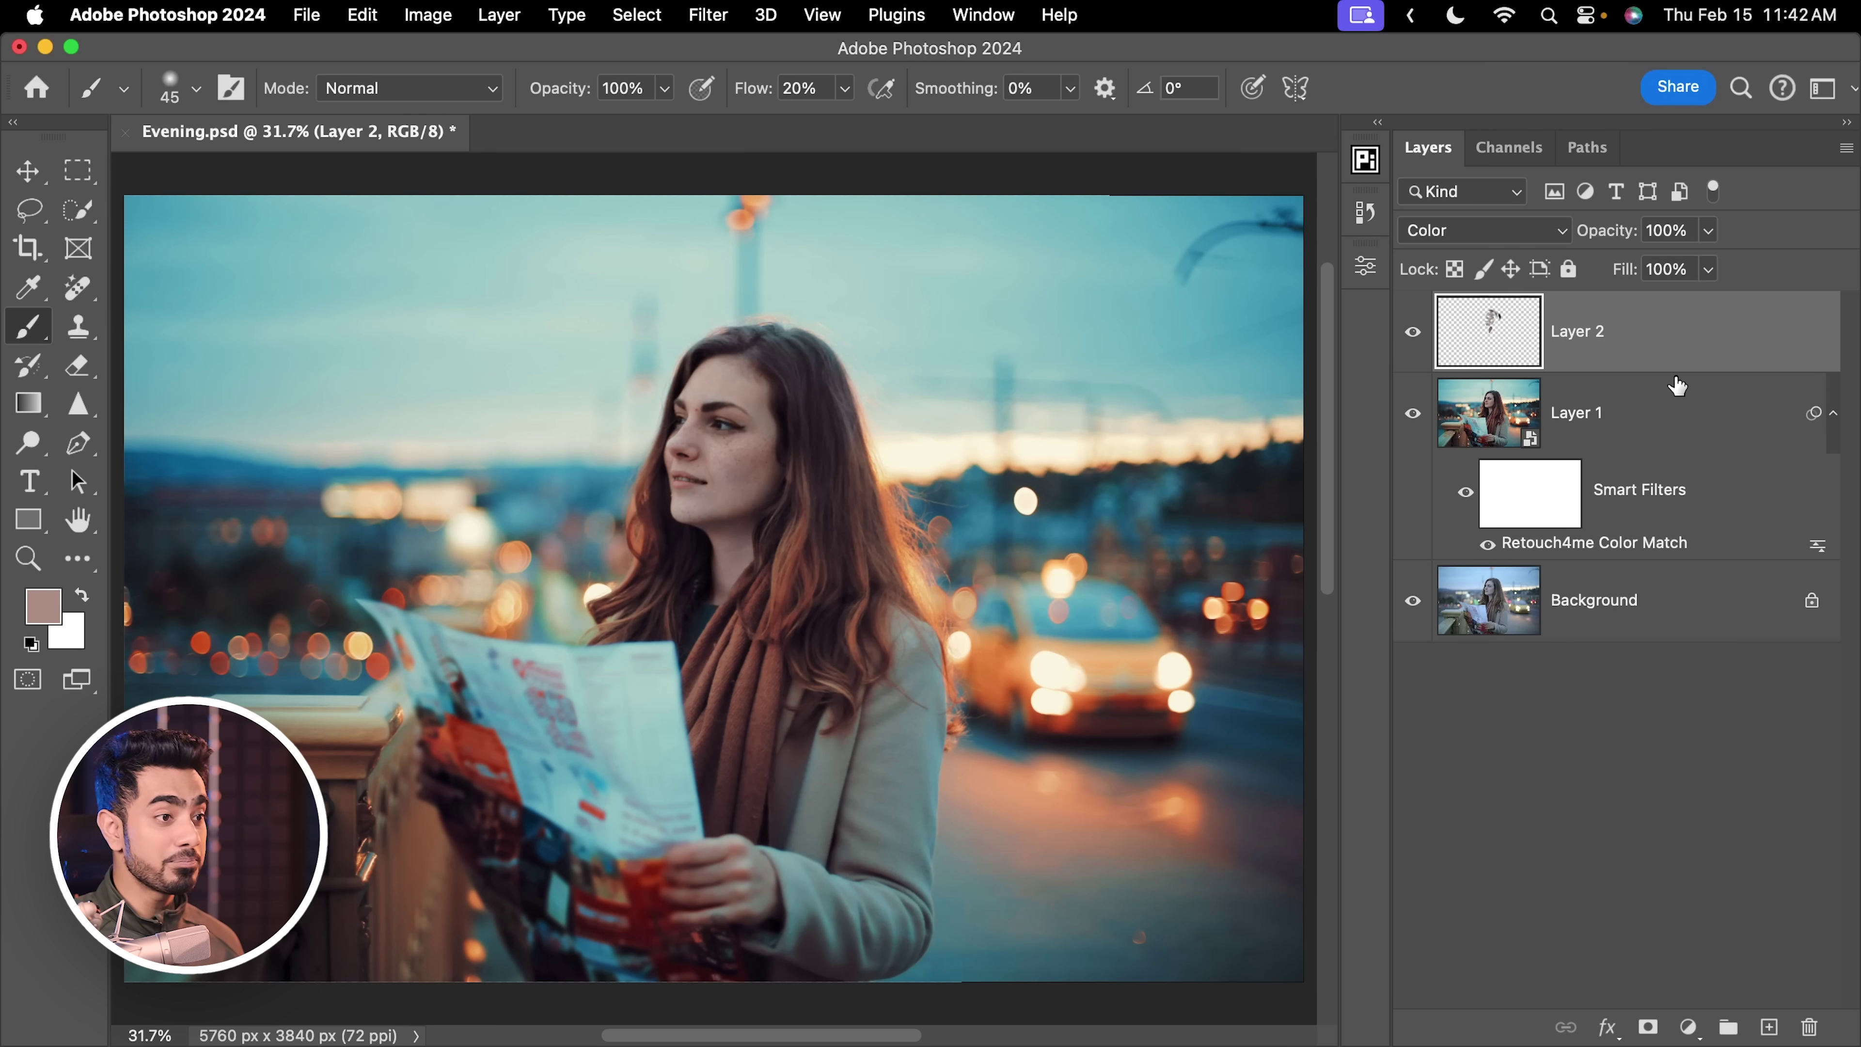
left_click(1670, 424, "super")
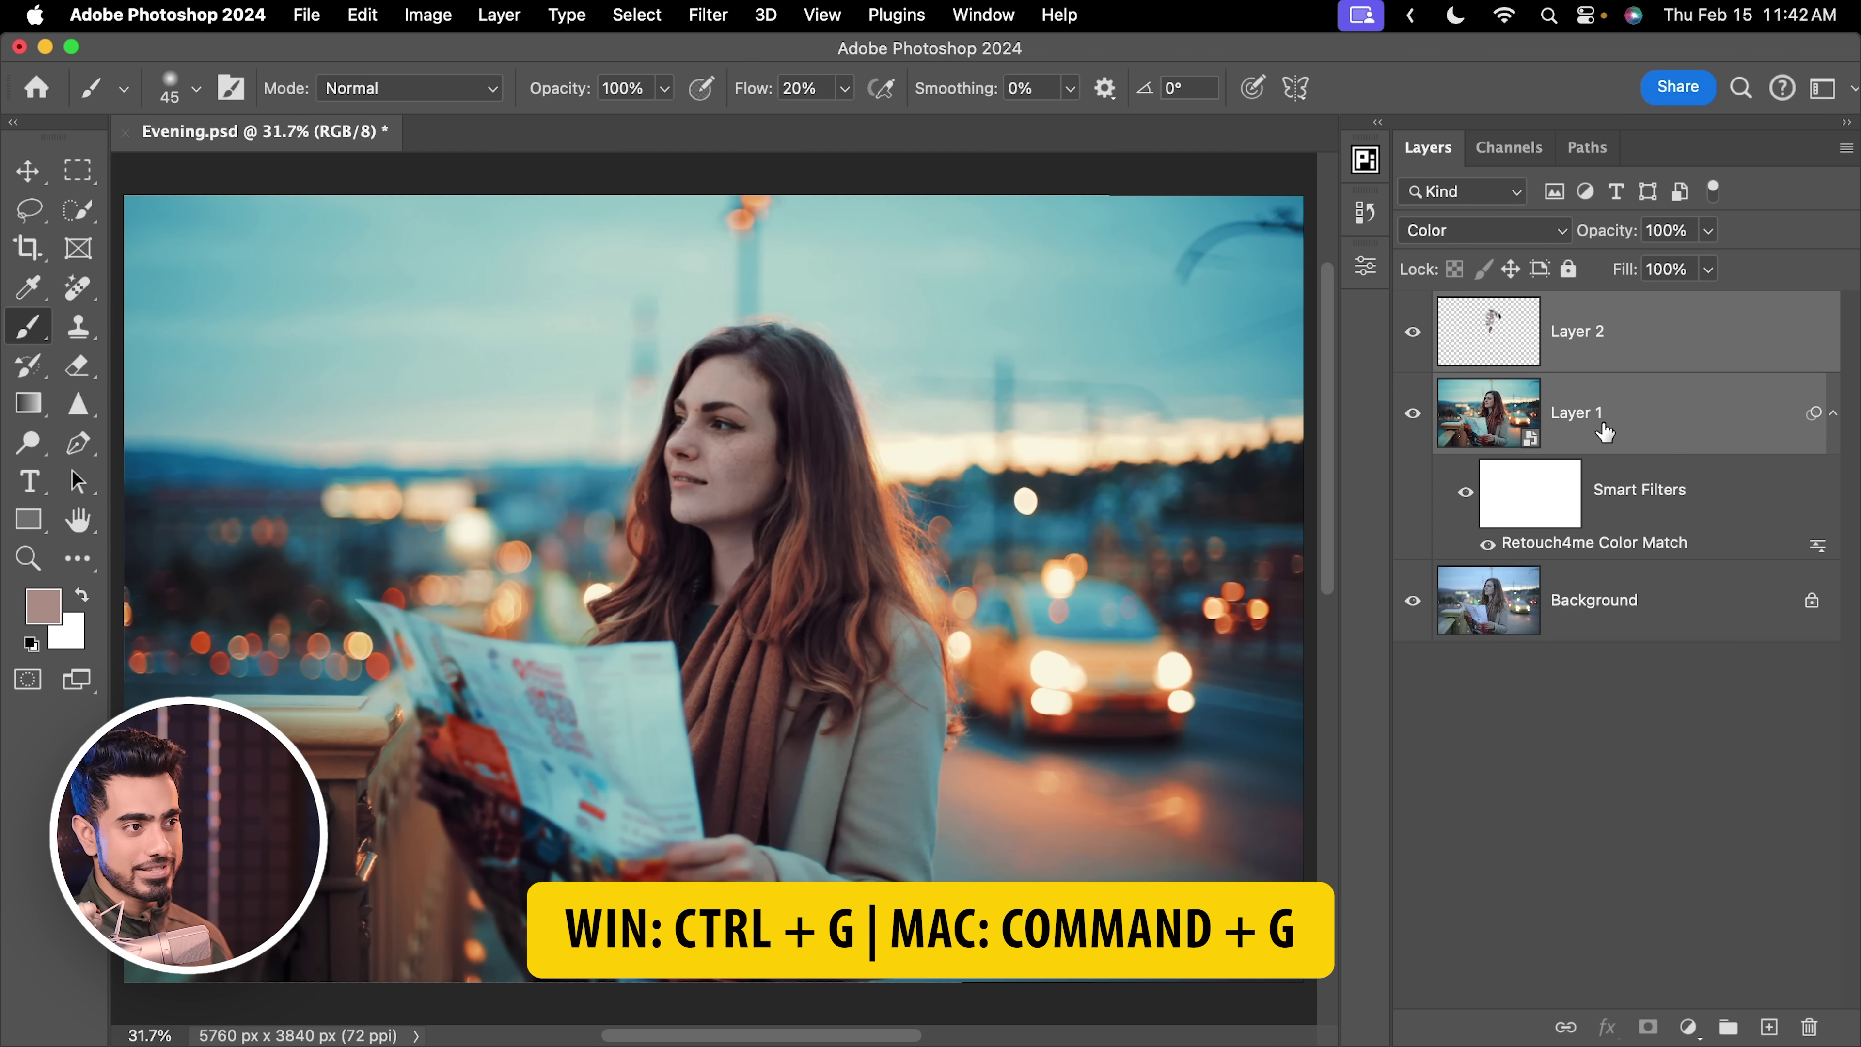
key("super+g")
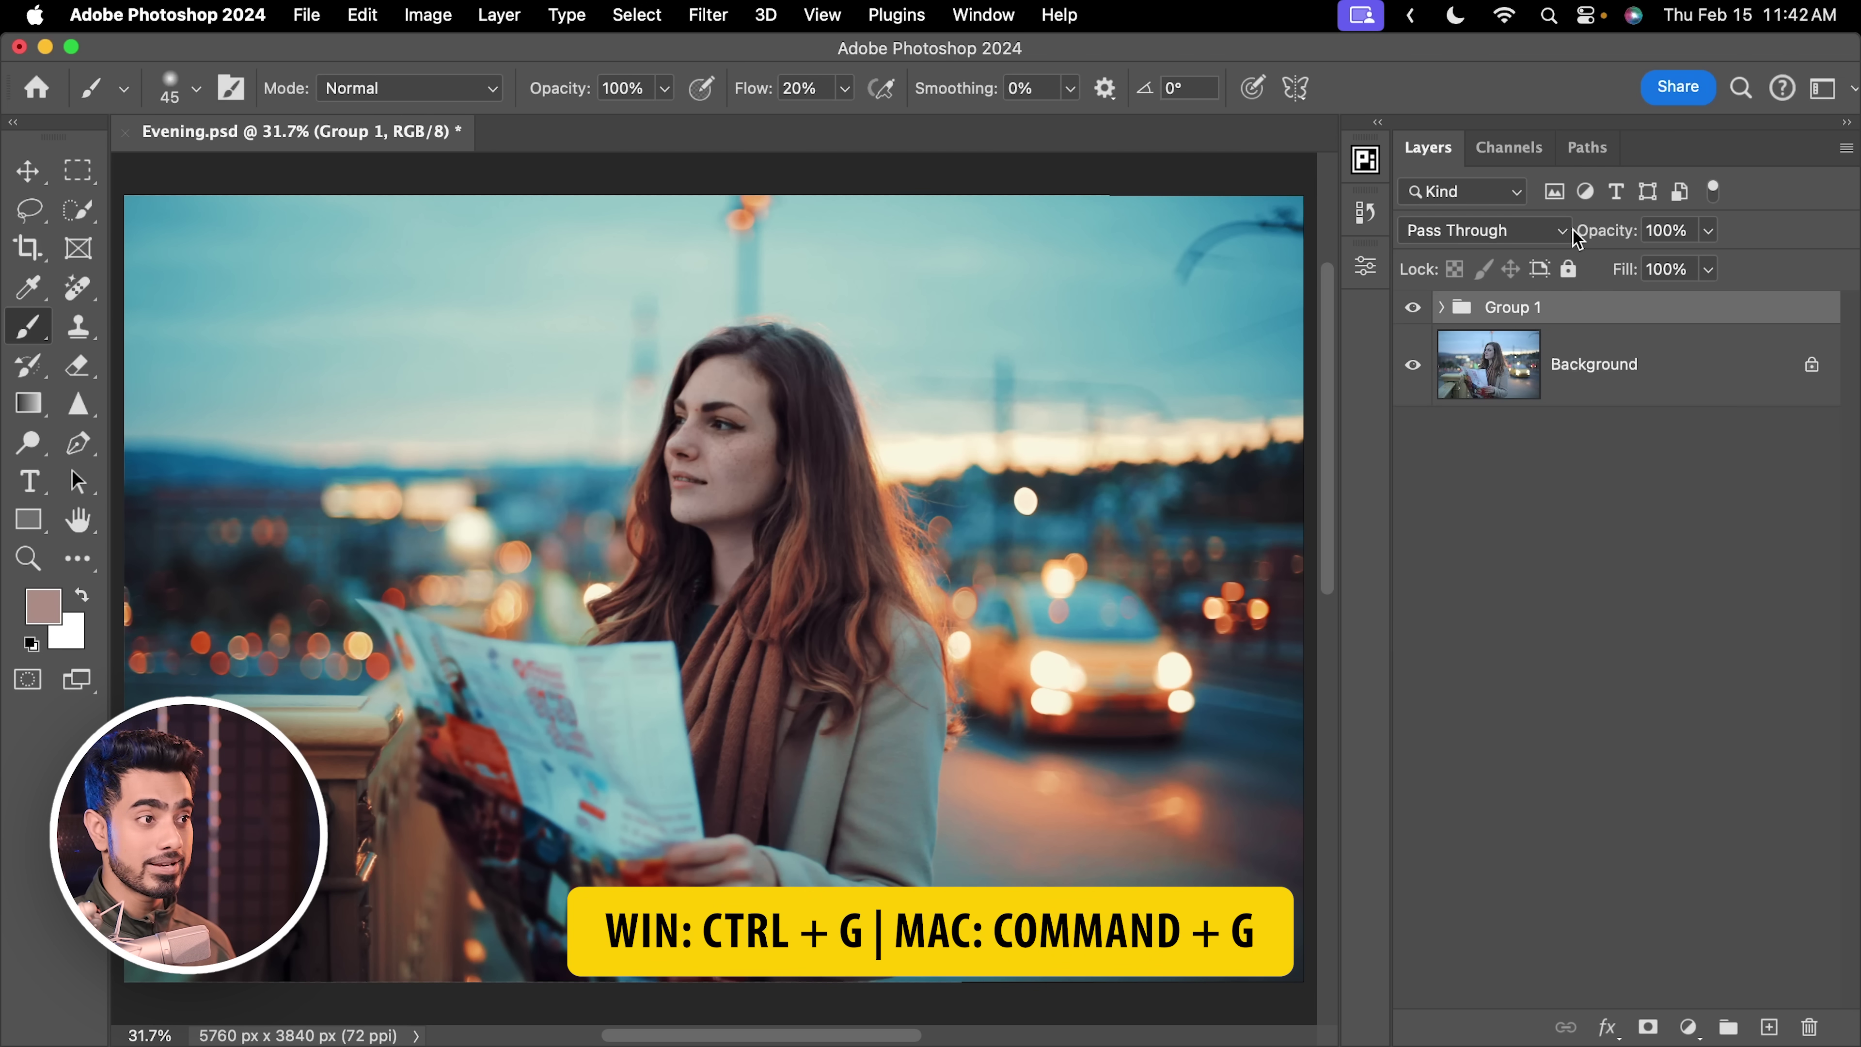
left_click_drag(1606, 239, 1565, 244)
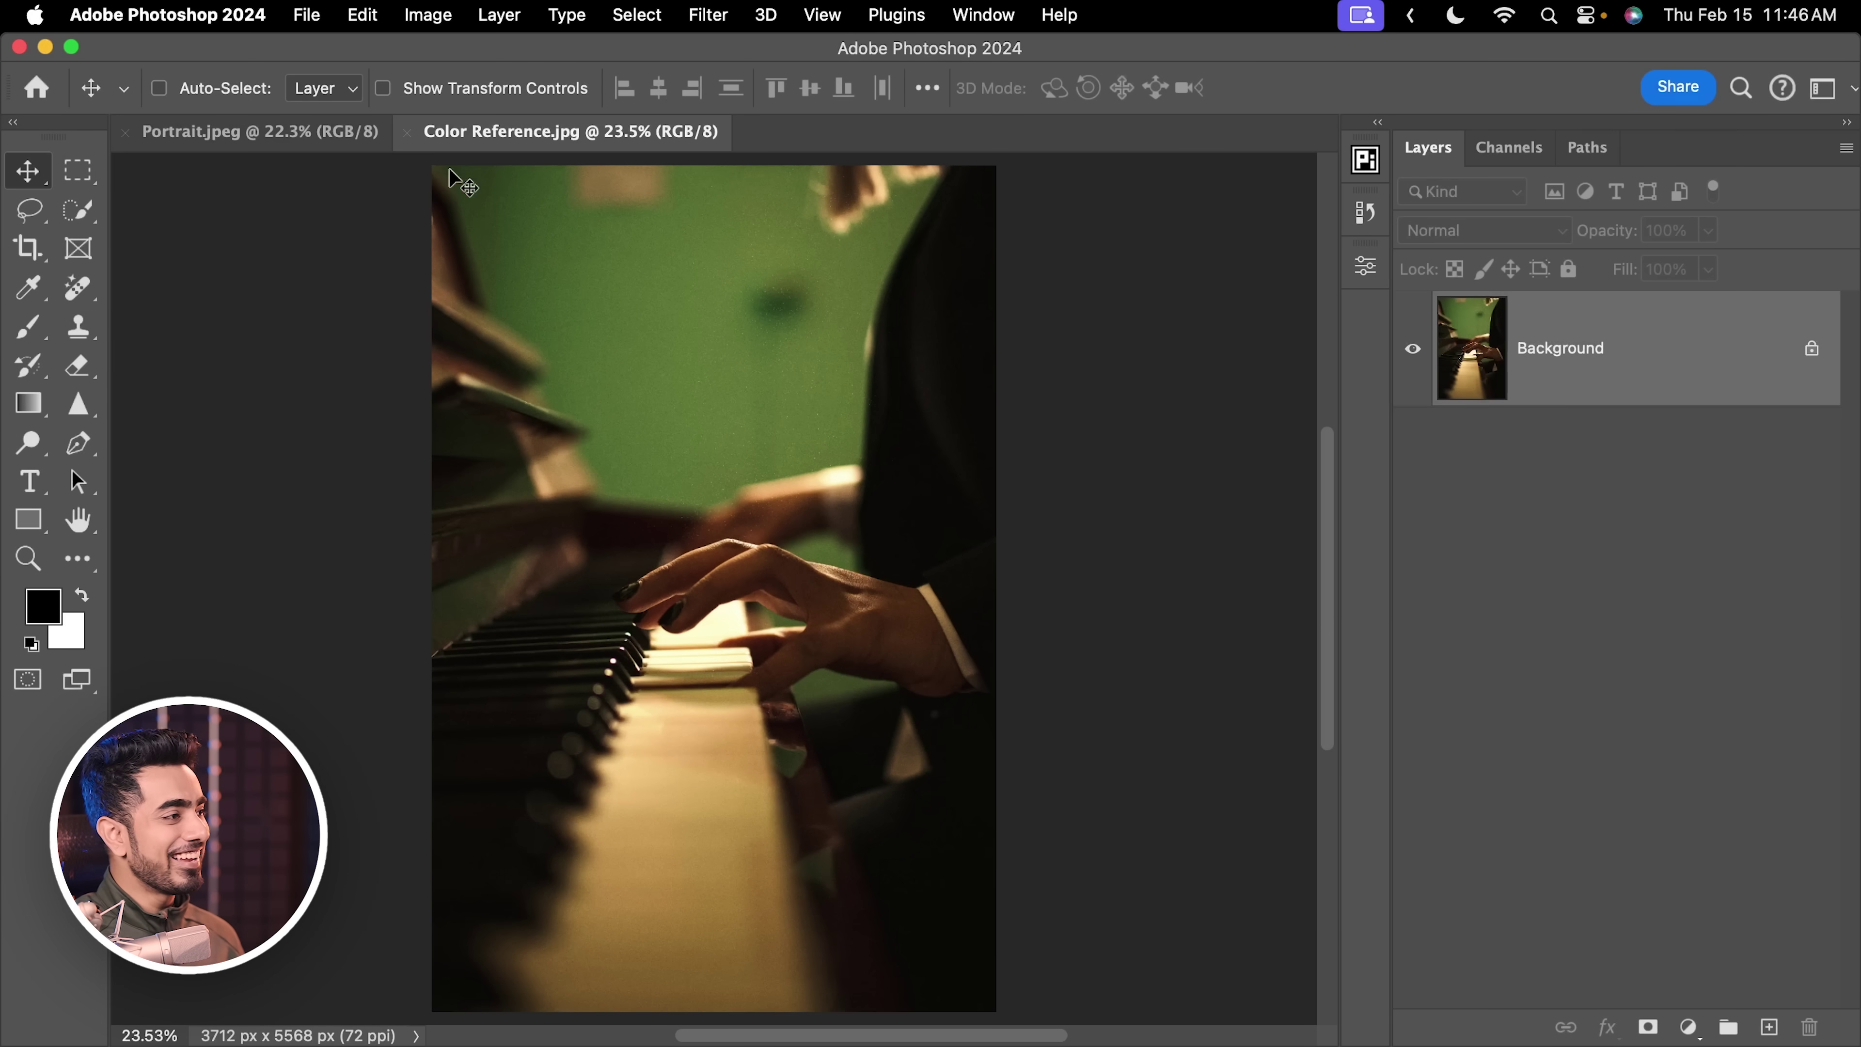
Return to Portrait.jpeg and load Color Reference.jpg as its reference in Retouch4me Color Match.
left_click(300, 130)
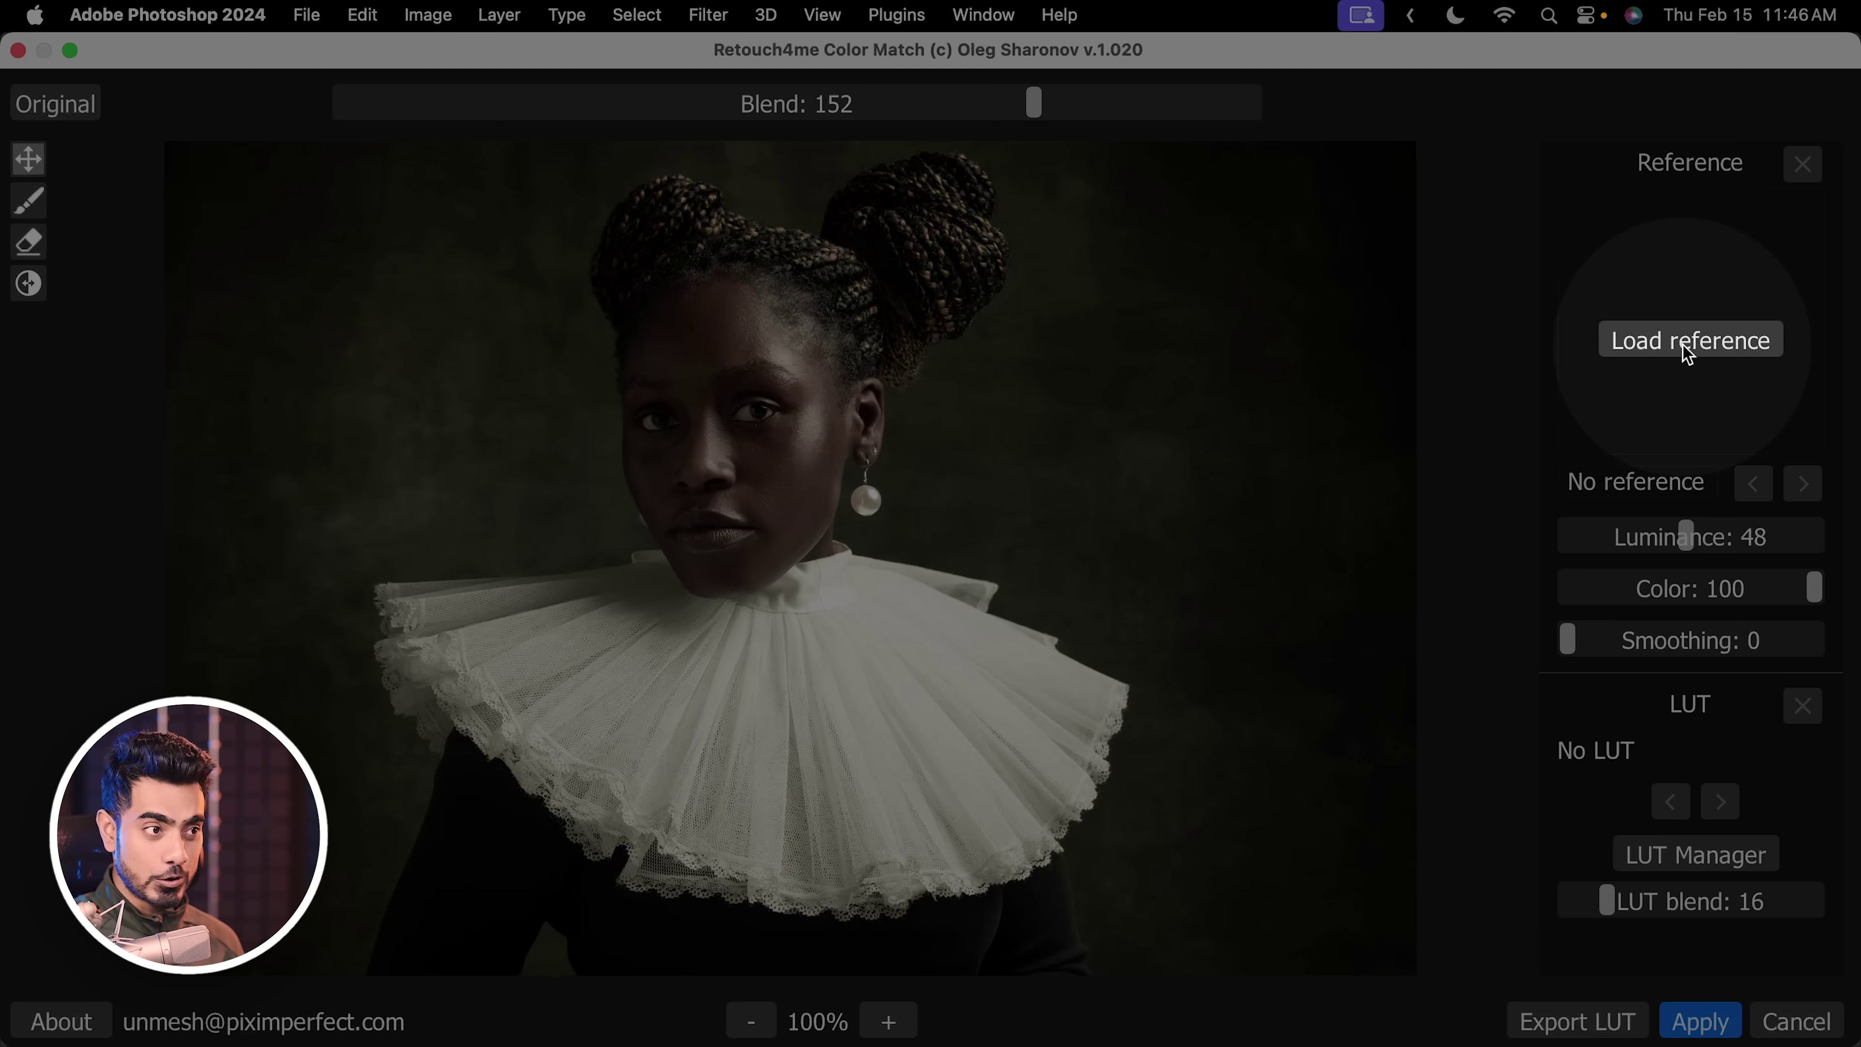
left_click(1682, 354)
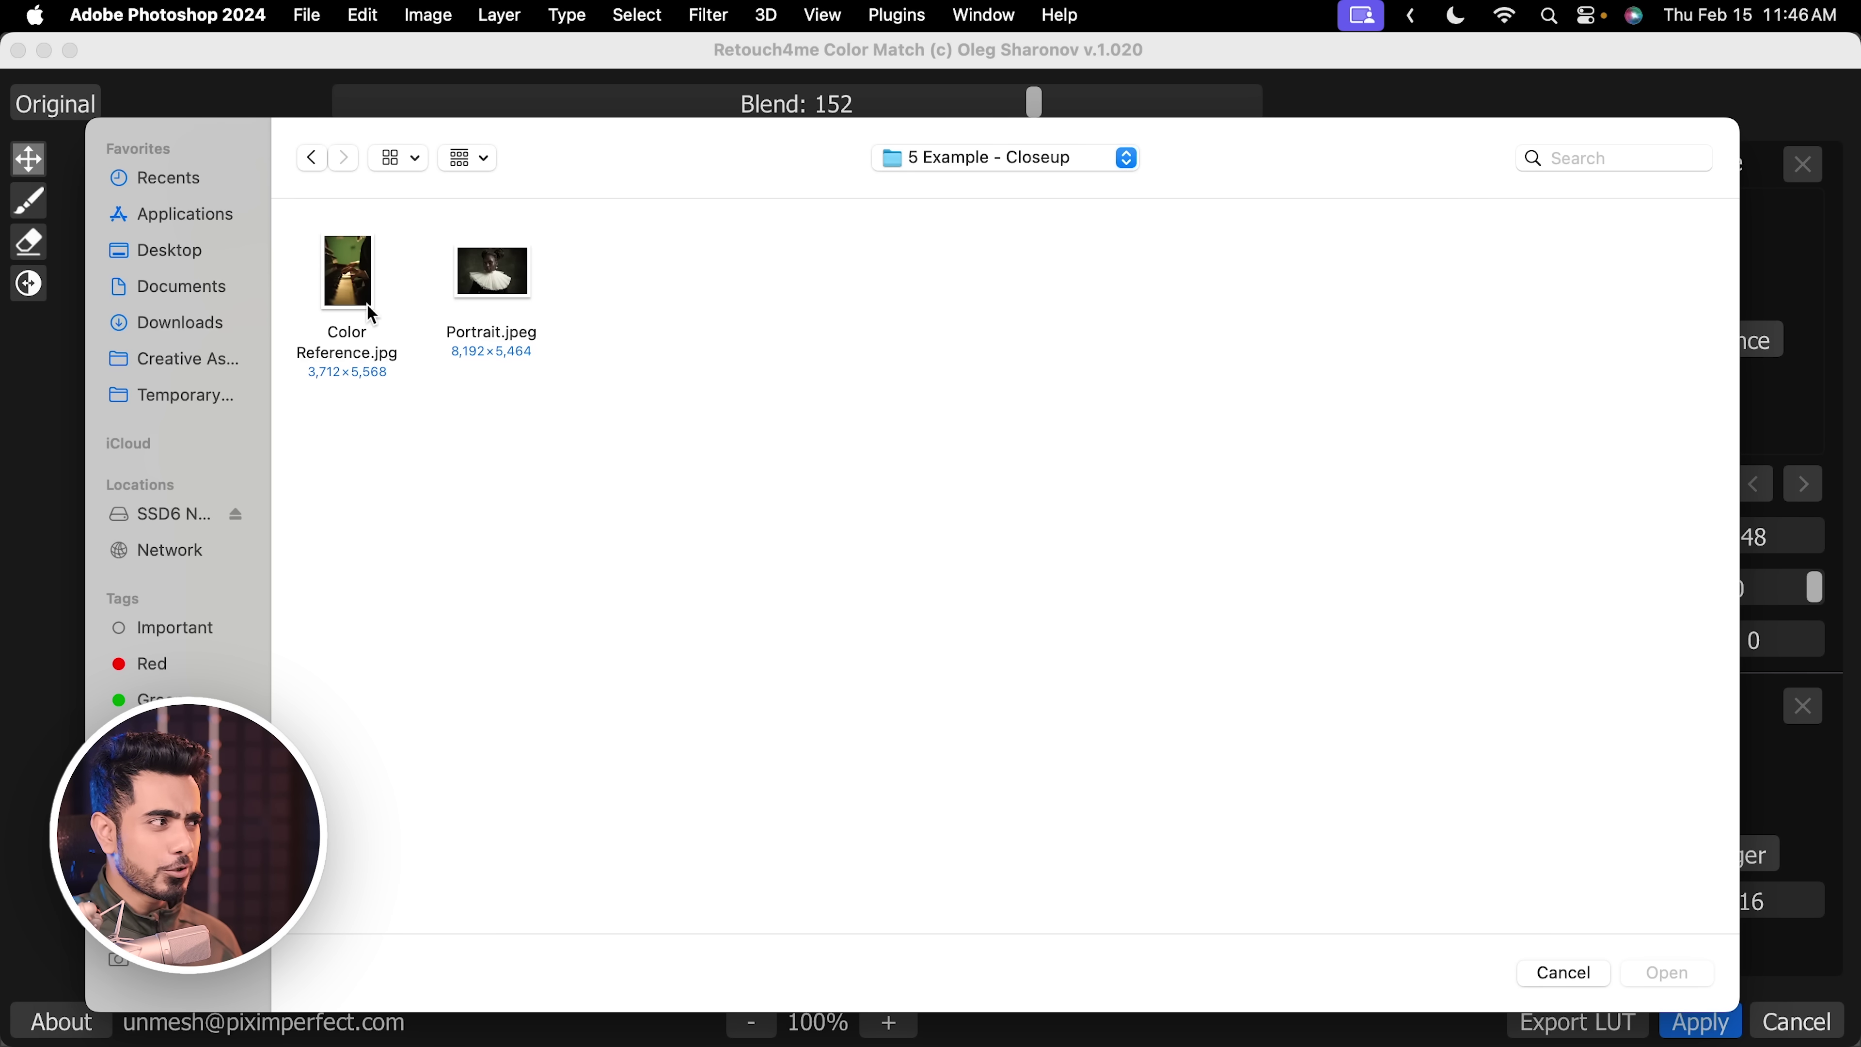
left_click(354, 288)
left_click(1667, 973)
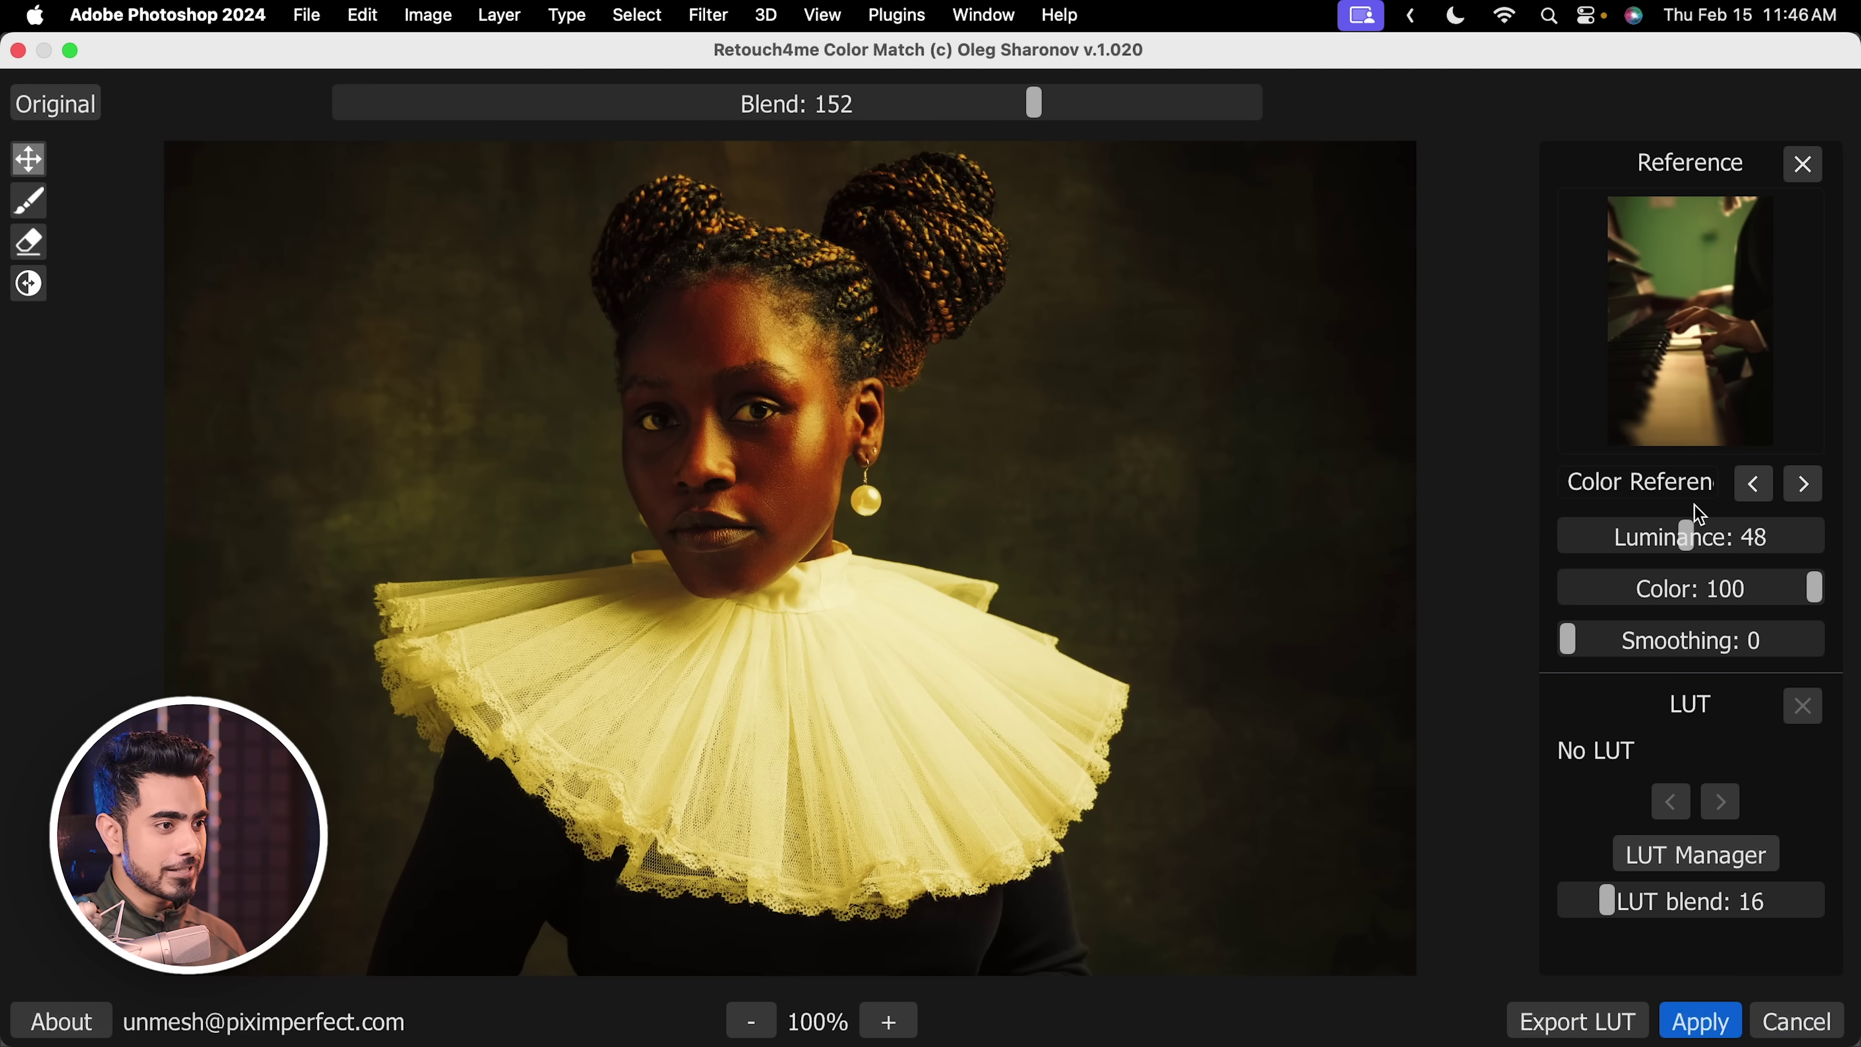
Set the overall blend to 100 and the reference luminance to 26 in the color match.
left_click_drag(1713, 545, 1727, 540)
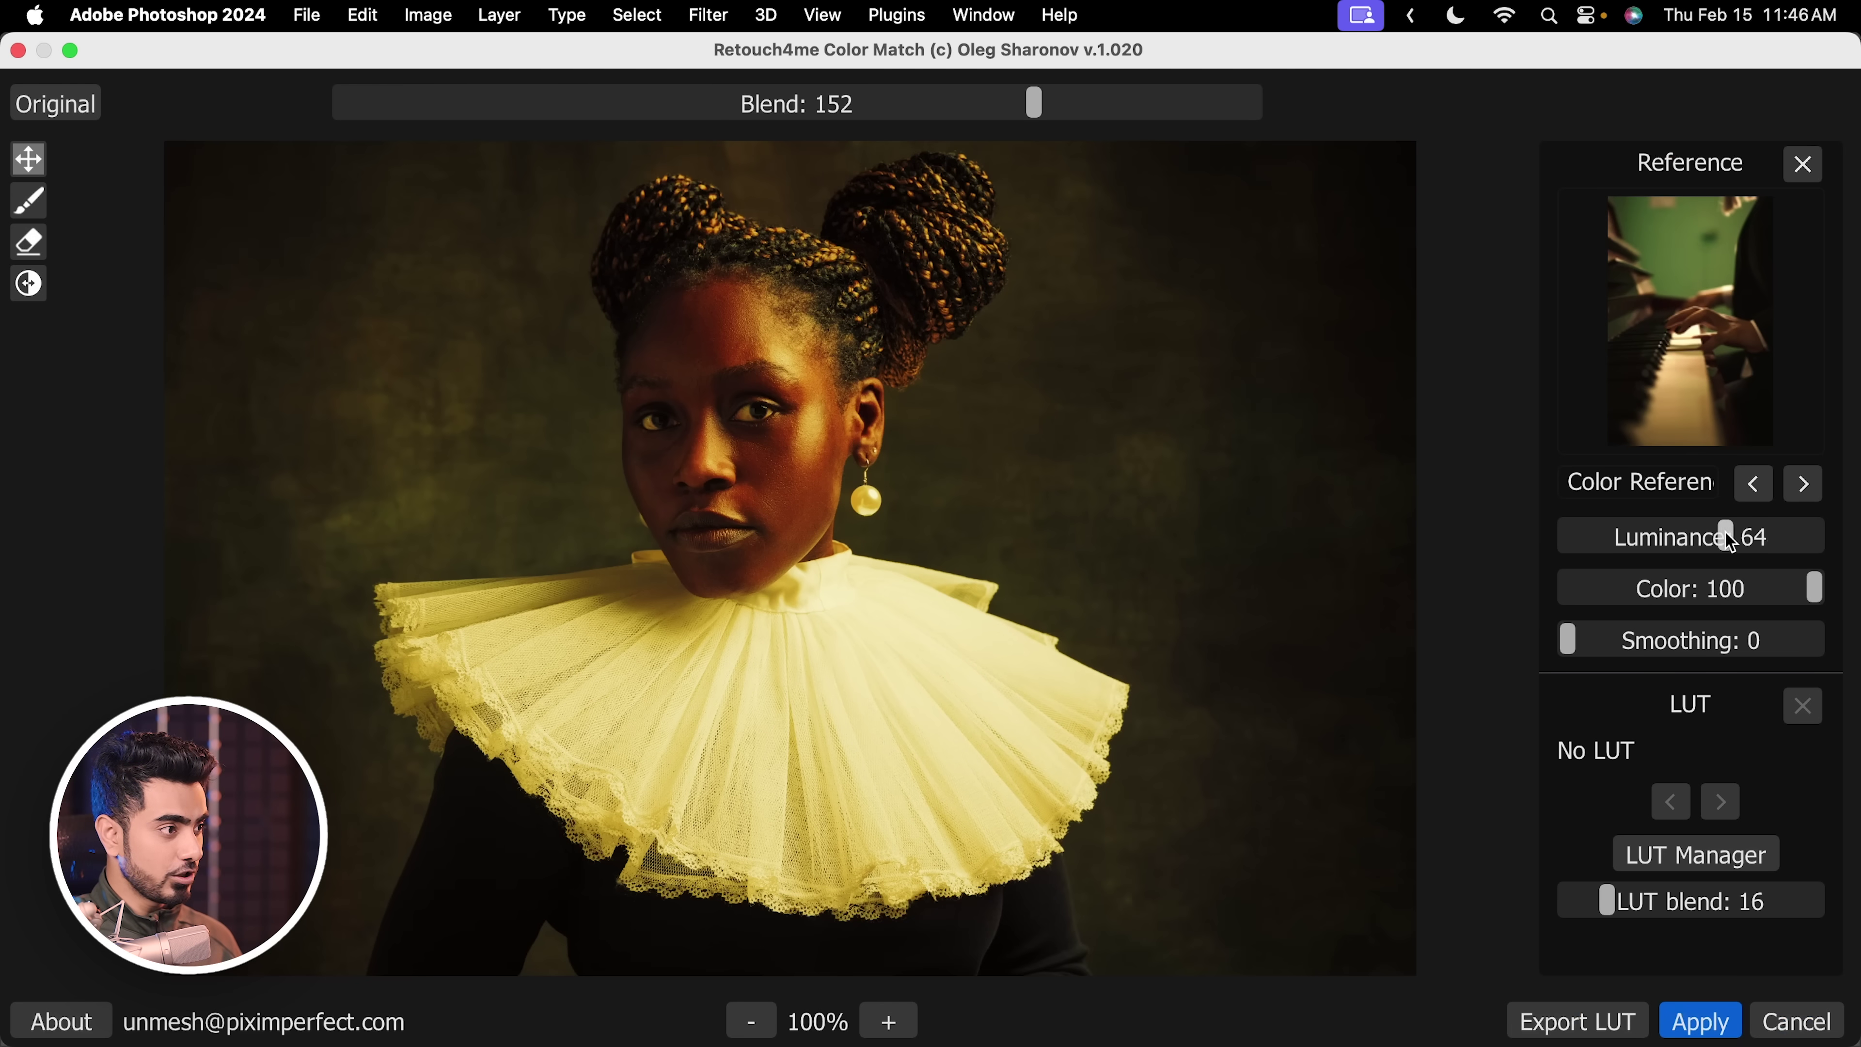
left_click(831, 109)
left_click_drag(831, 109, 797, 104)
mouse_move(1725, 539)
left_mouse_down()
mouse_move(1749, 536)
mouse_move(1692, 546)
left_mouse_up()
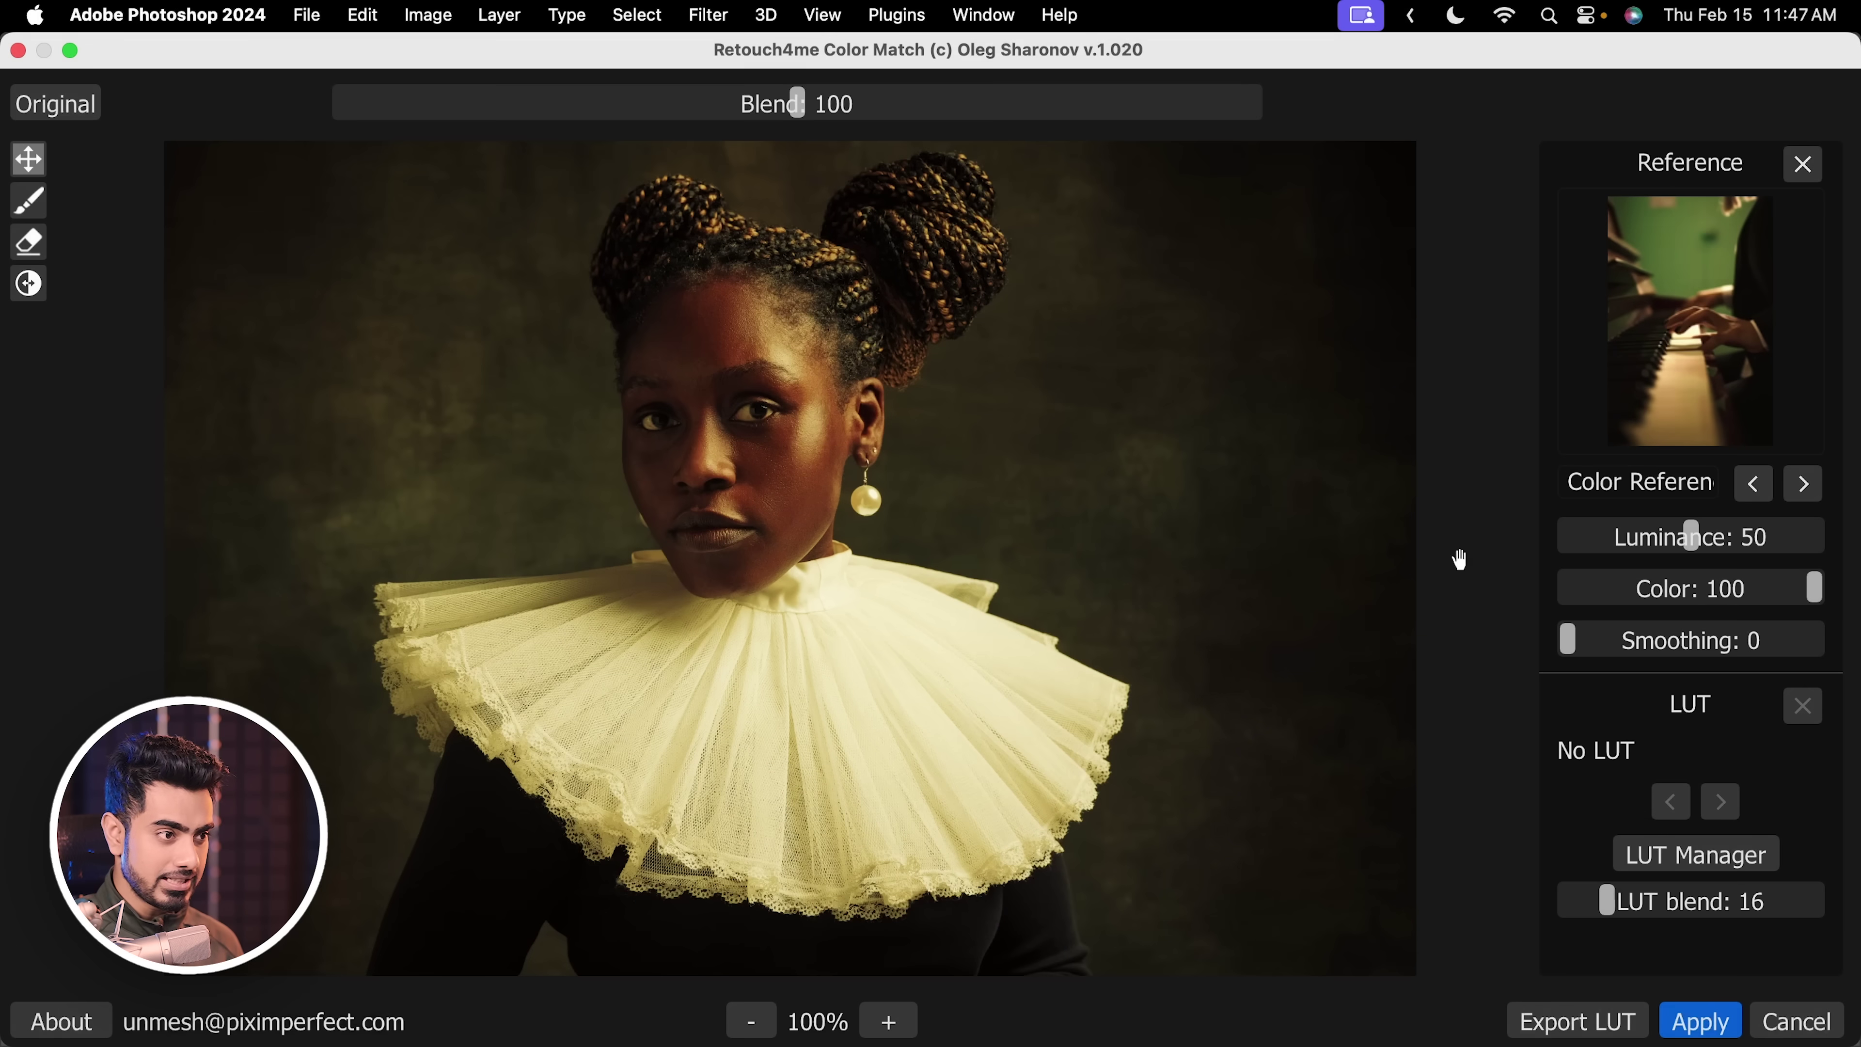
left_click(1633, 542)
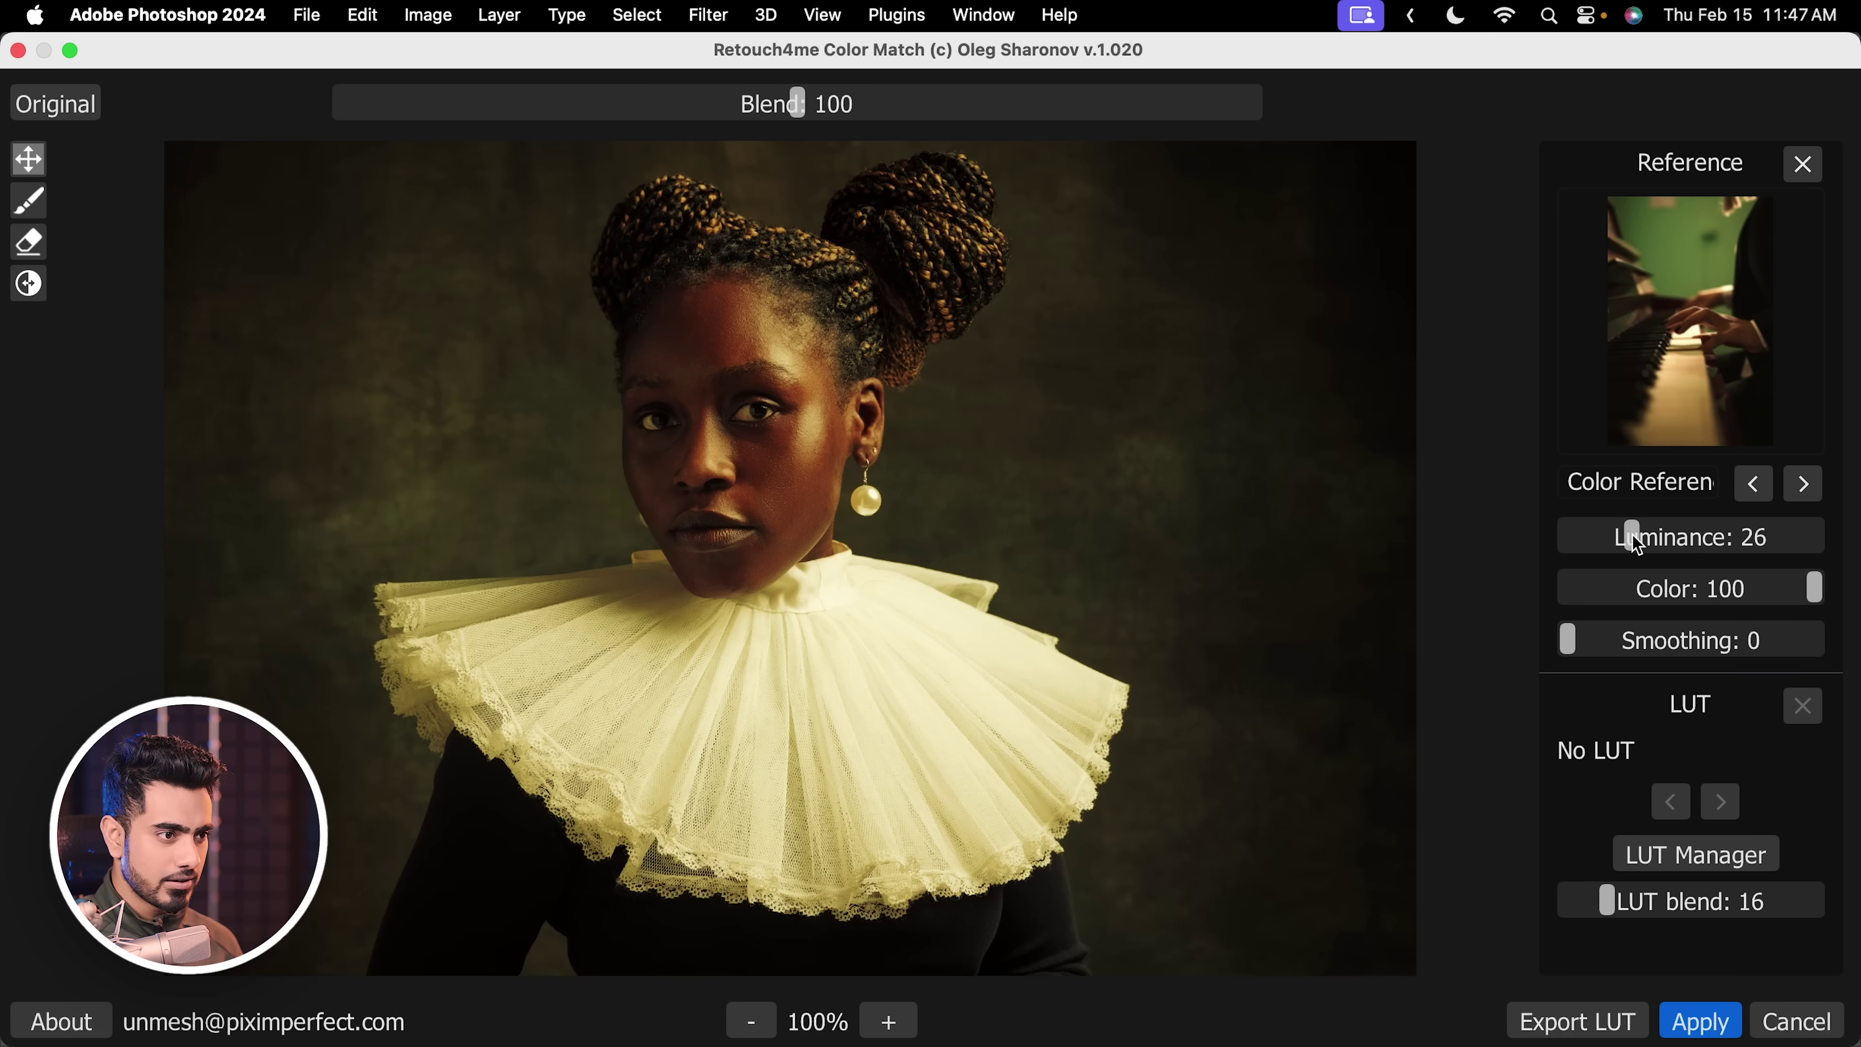
left_click_drag(1635, 544, 1635, 544)
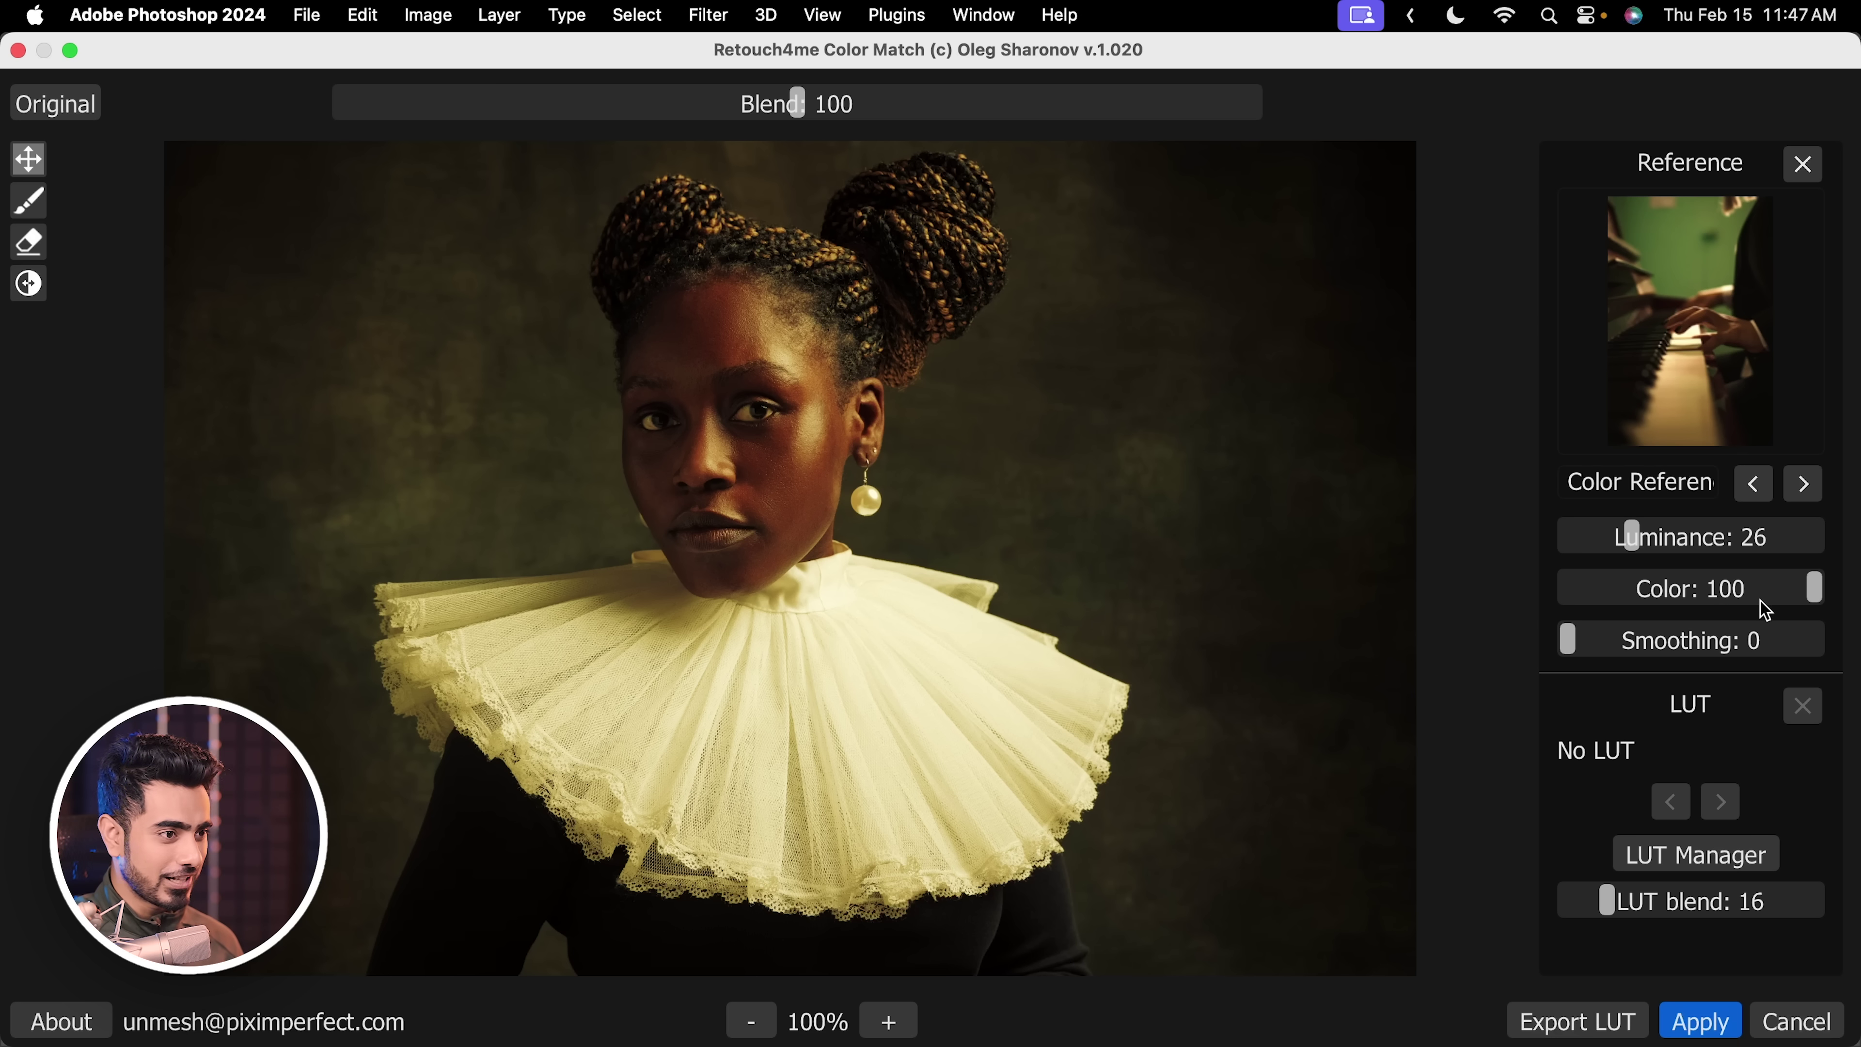
Set the reference color strength to 60, and compare smoothing at 100 before setting smoothing to 0.
left_click_drag(1761, 591, 1738, 660)
left_click(1713, 598)
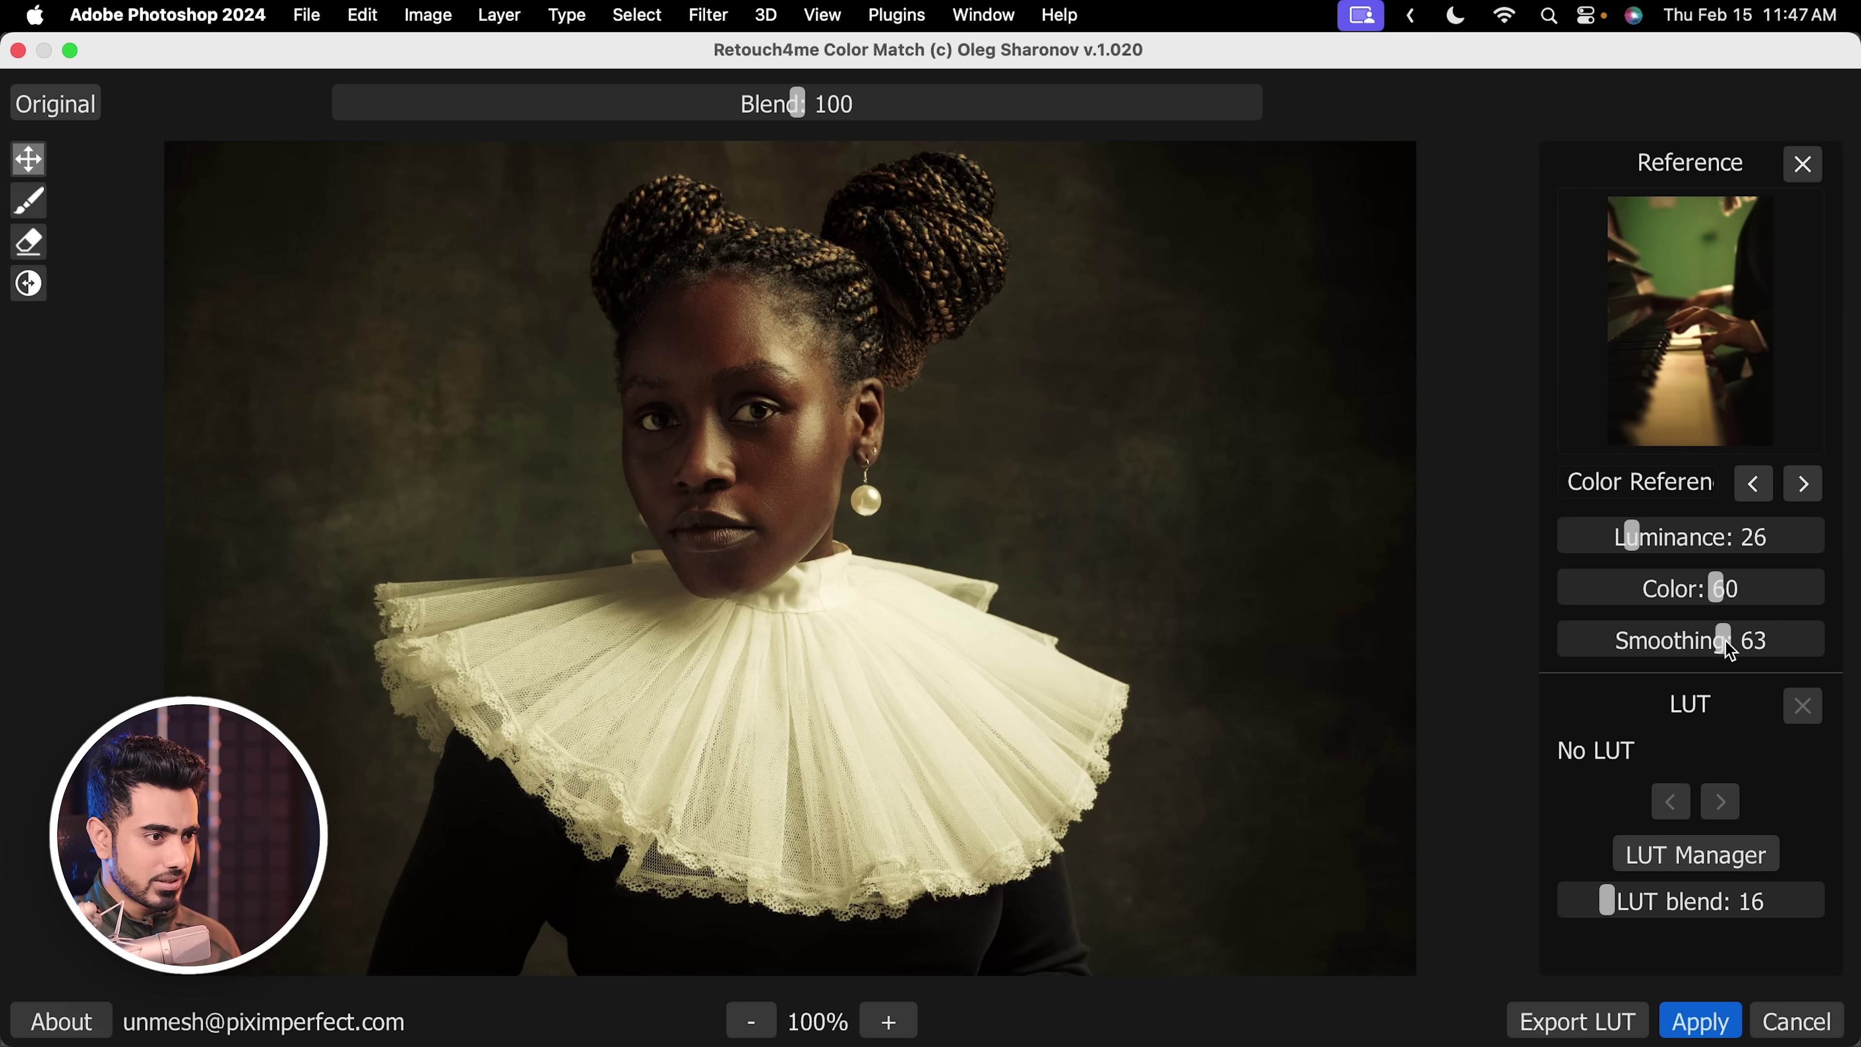
left_click_drag(1728, 649, 1402, 698)
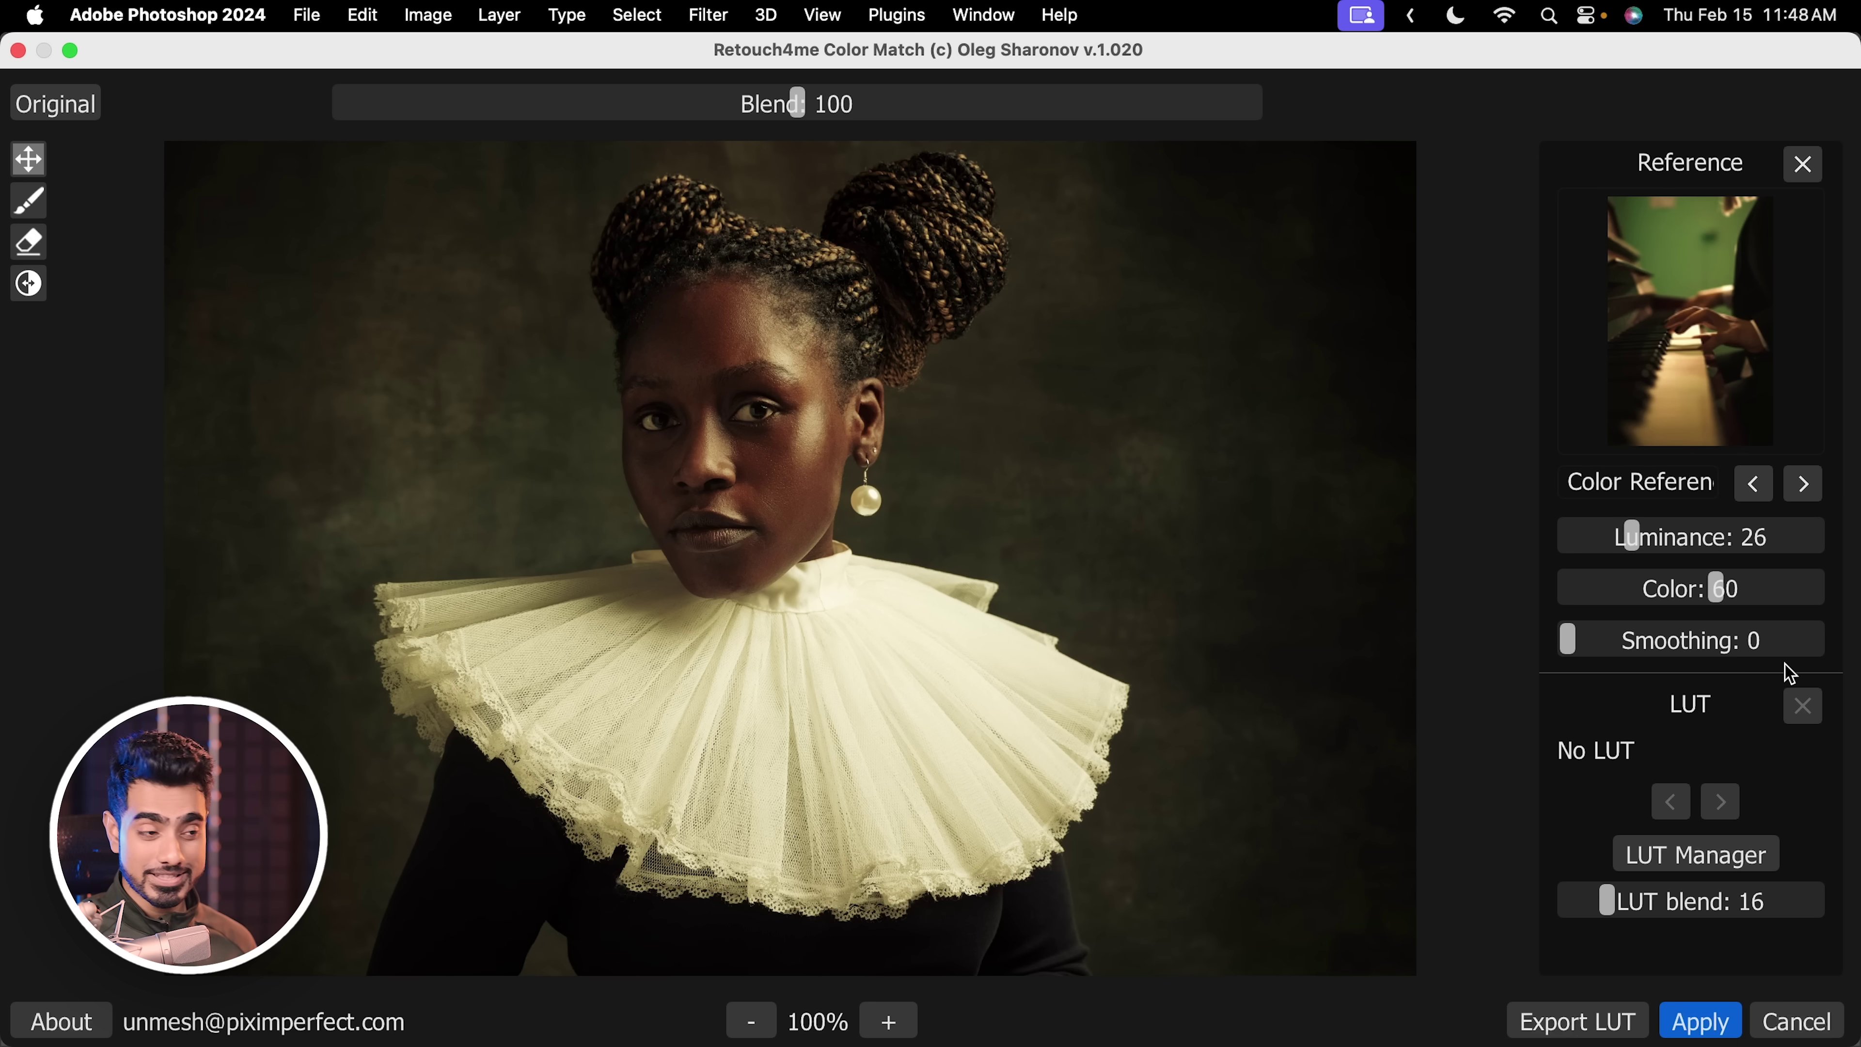
left_click_drag(1815, 649, 1848, 678)
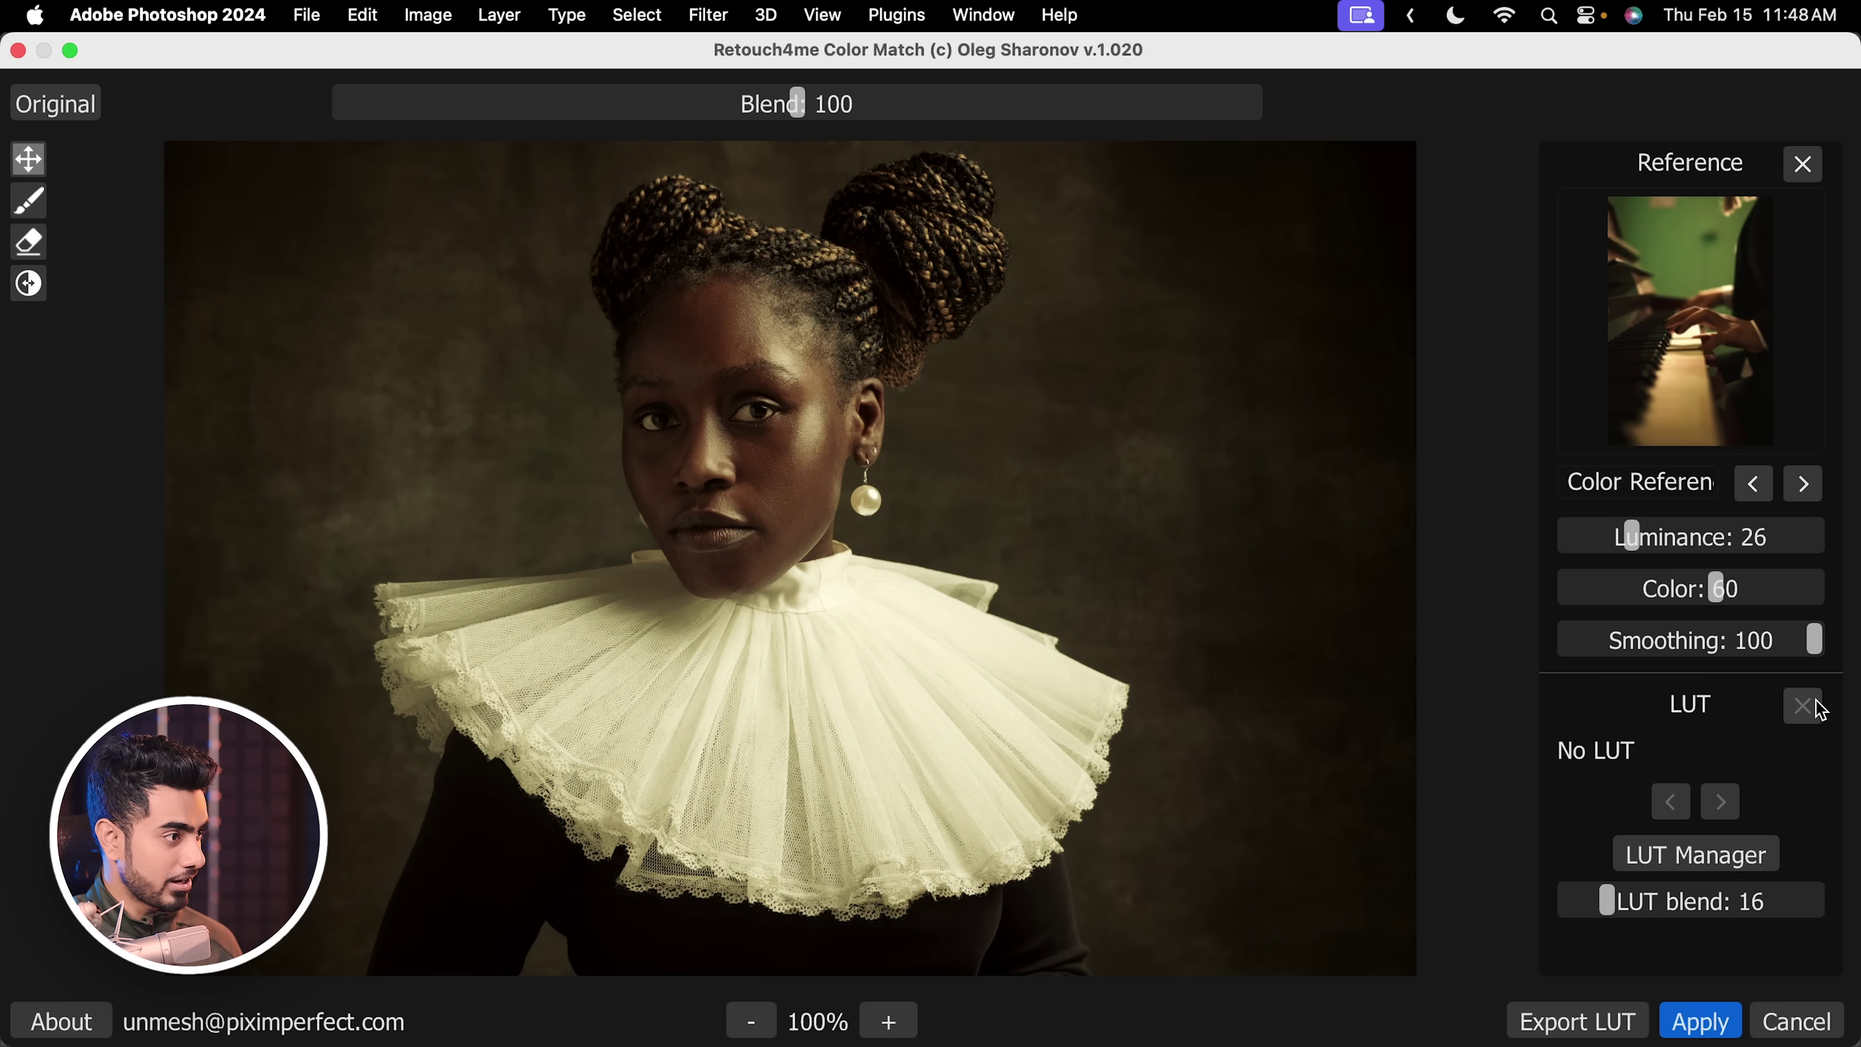
left_click_drag(1608, 648, 1398, 687)
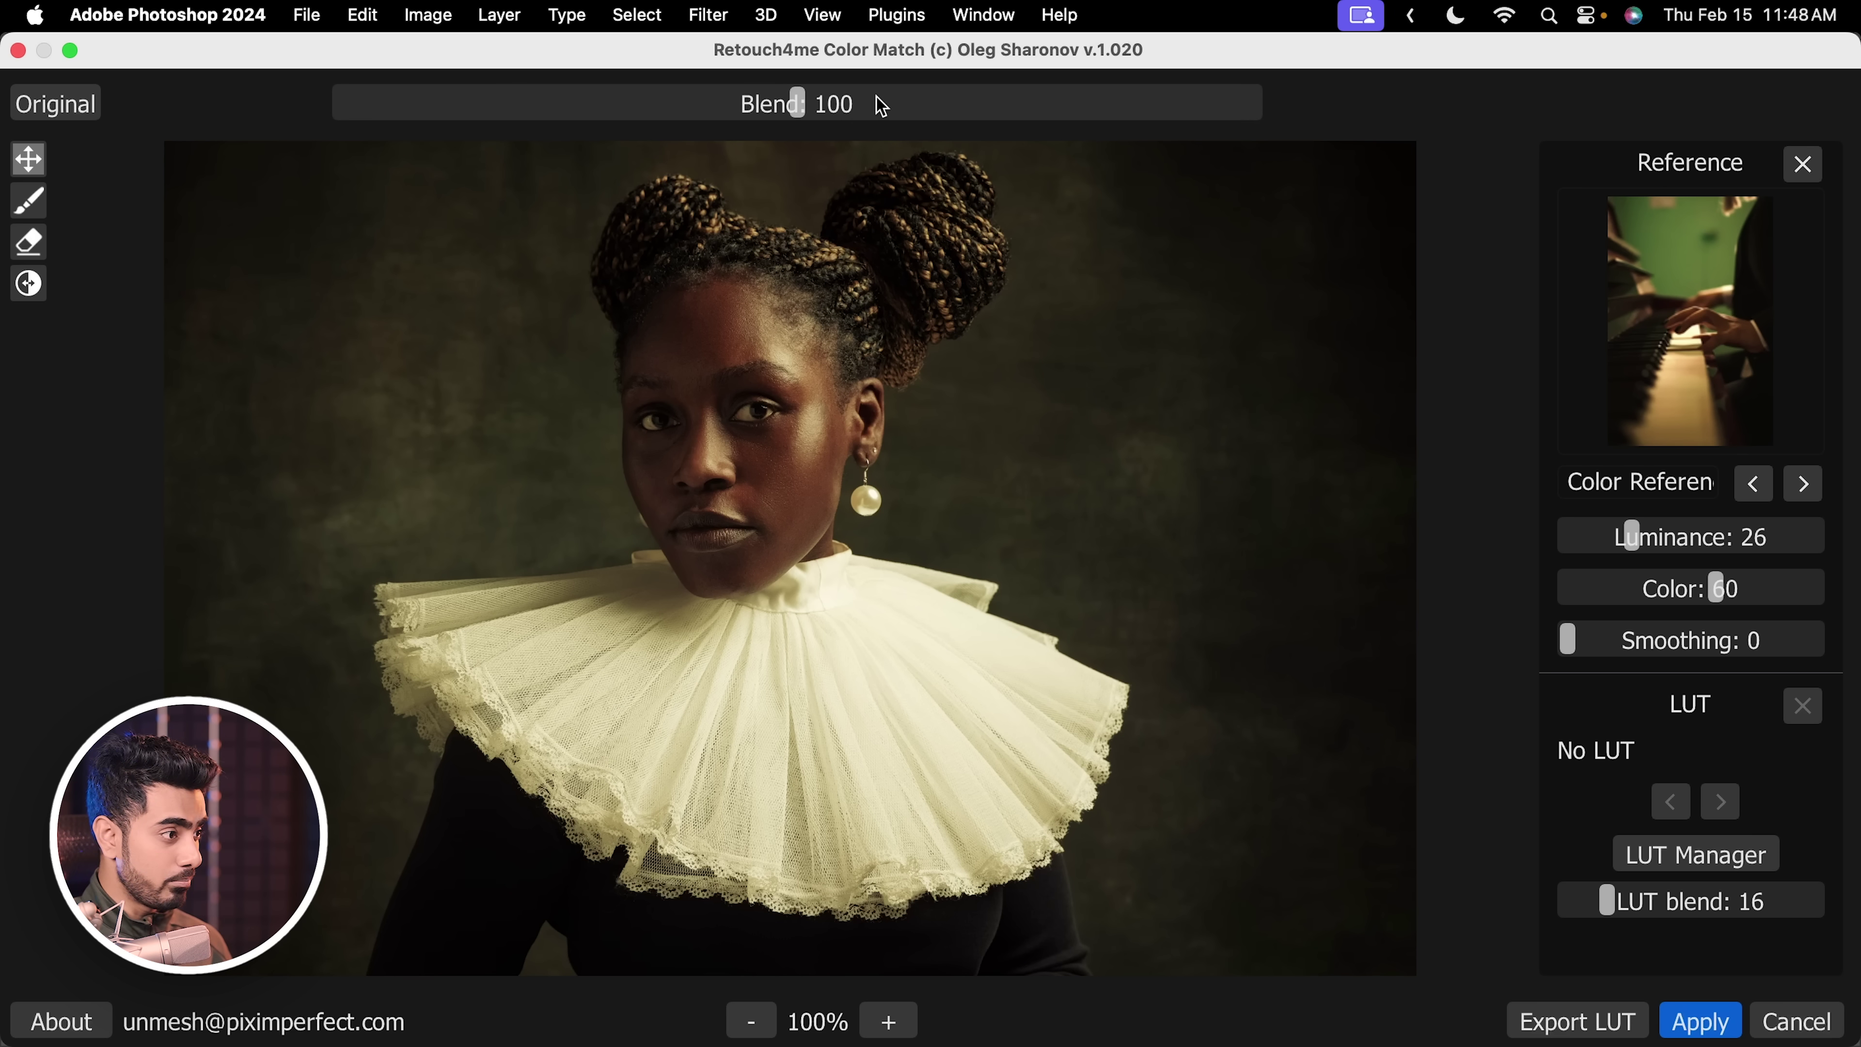
Apply the color match with a blend of 122 and lower Layer 1's opacity to 64%.
left_click_drag(879, 106, 961, 106)
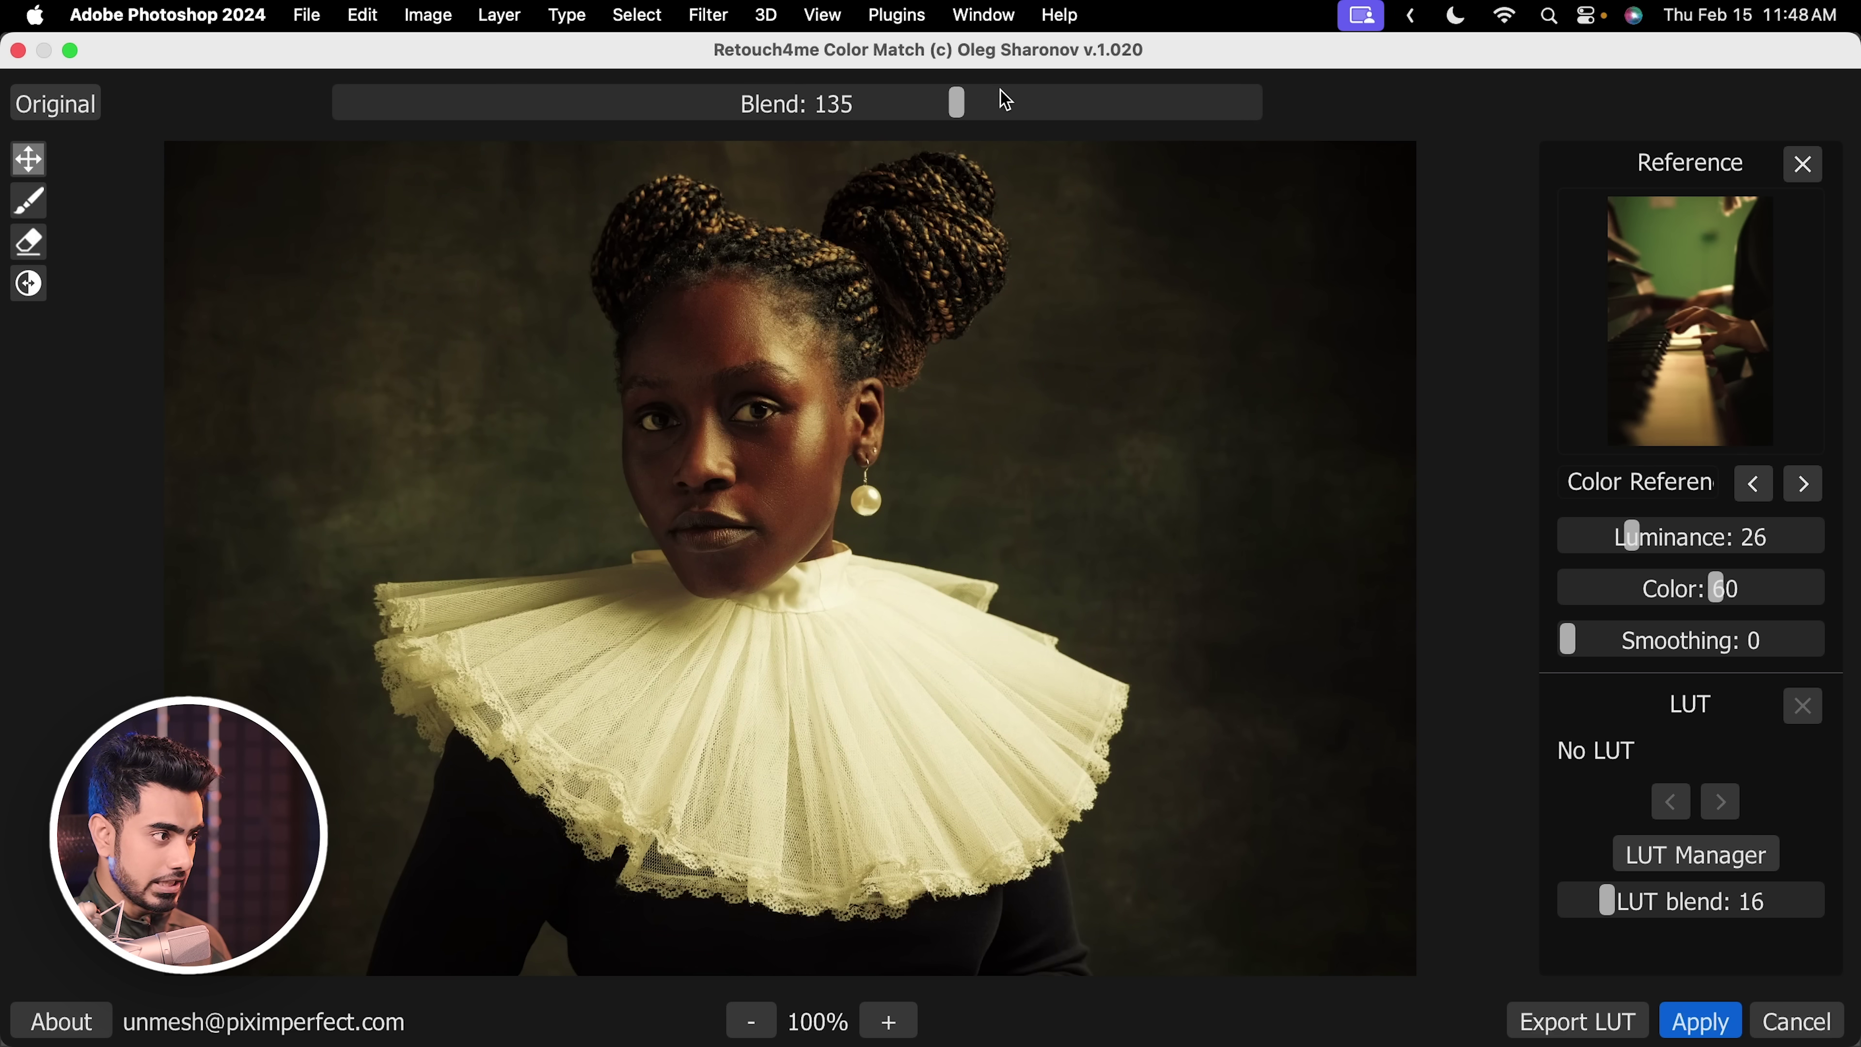
left_click(900, 106)
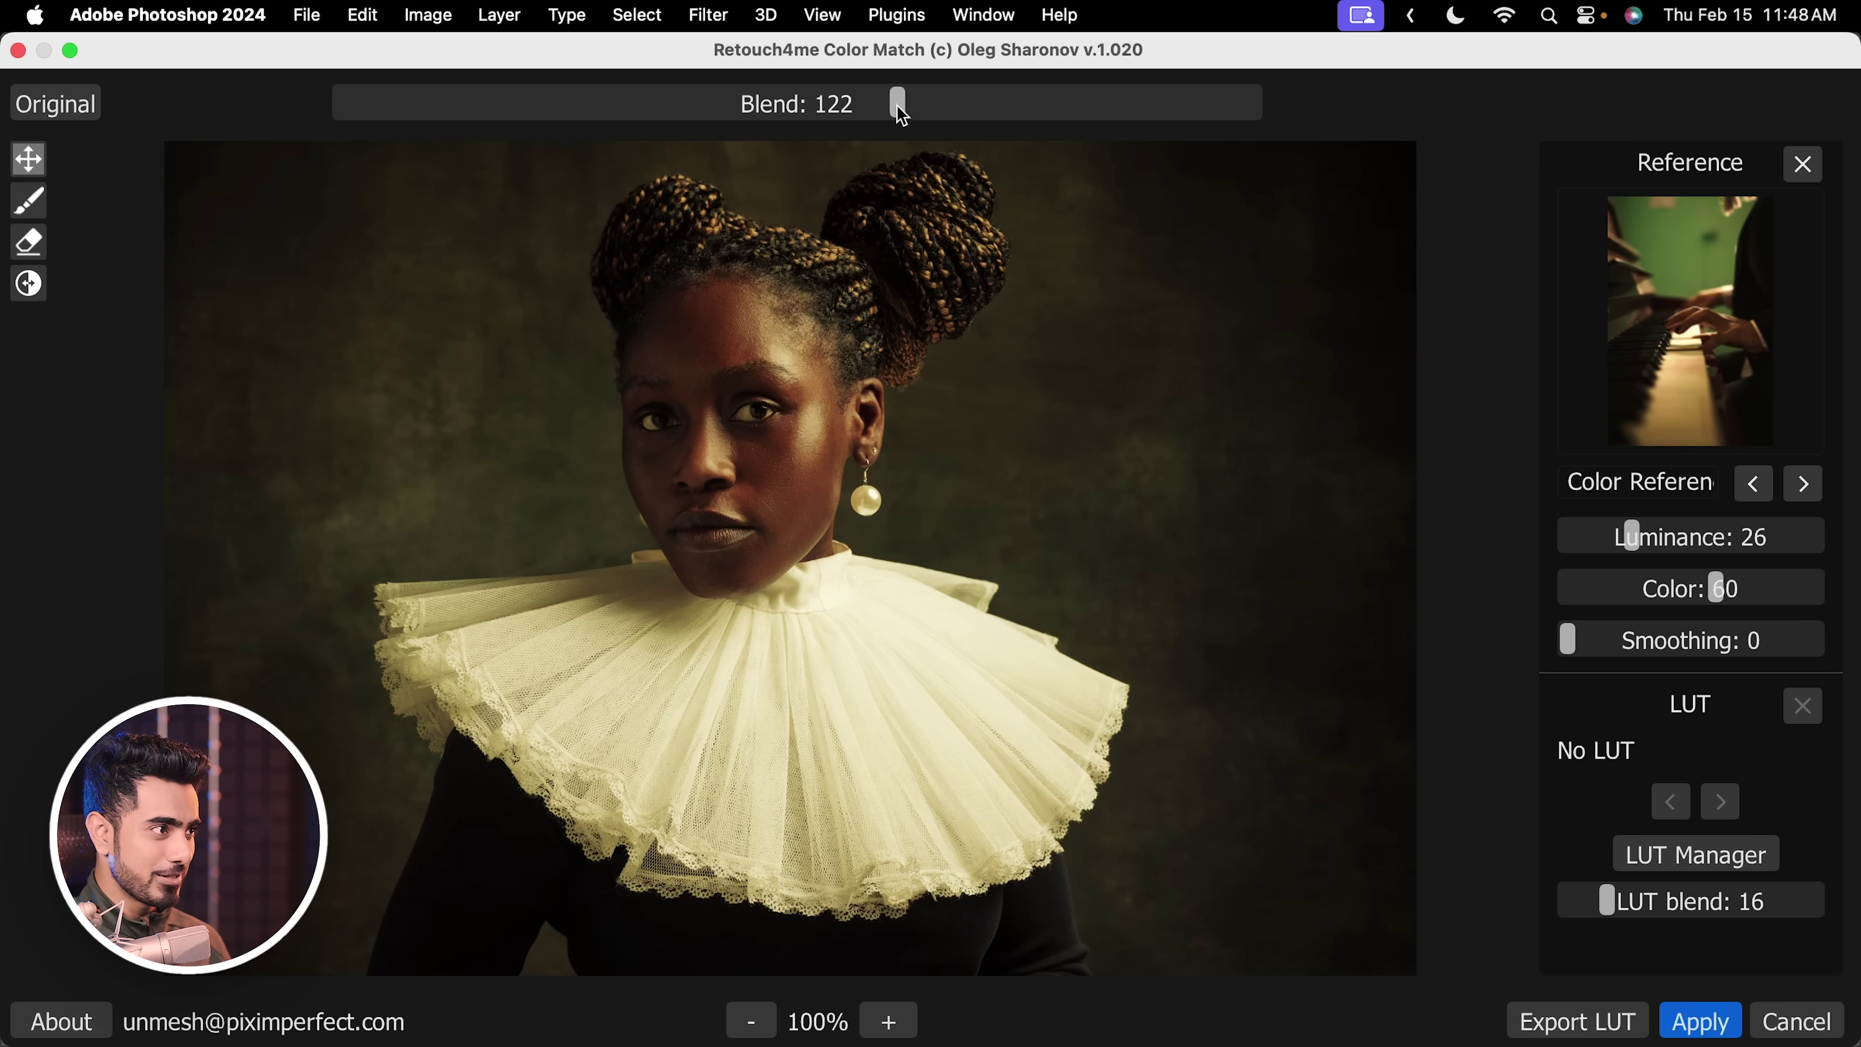
left_click(1701, 1021)
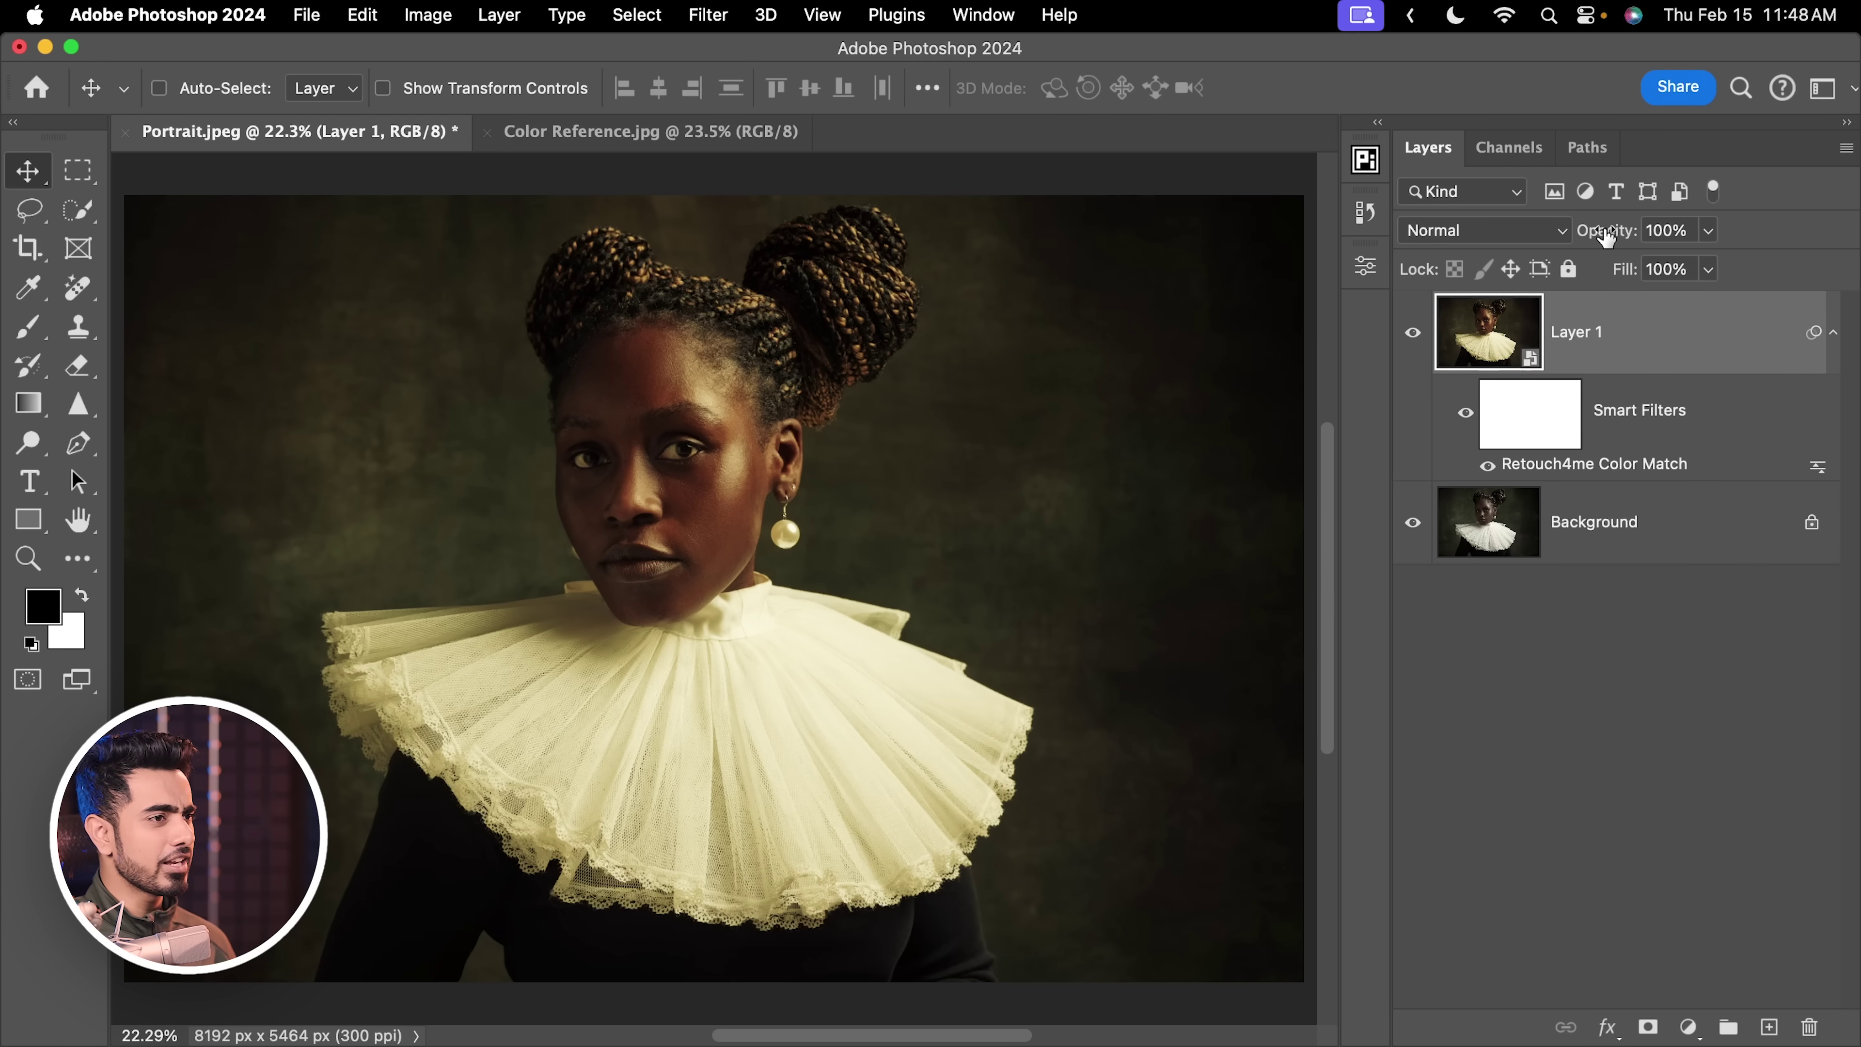
left_click_drag(1605, 230, 1558, 238)
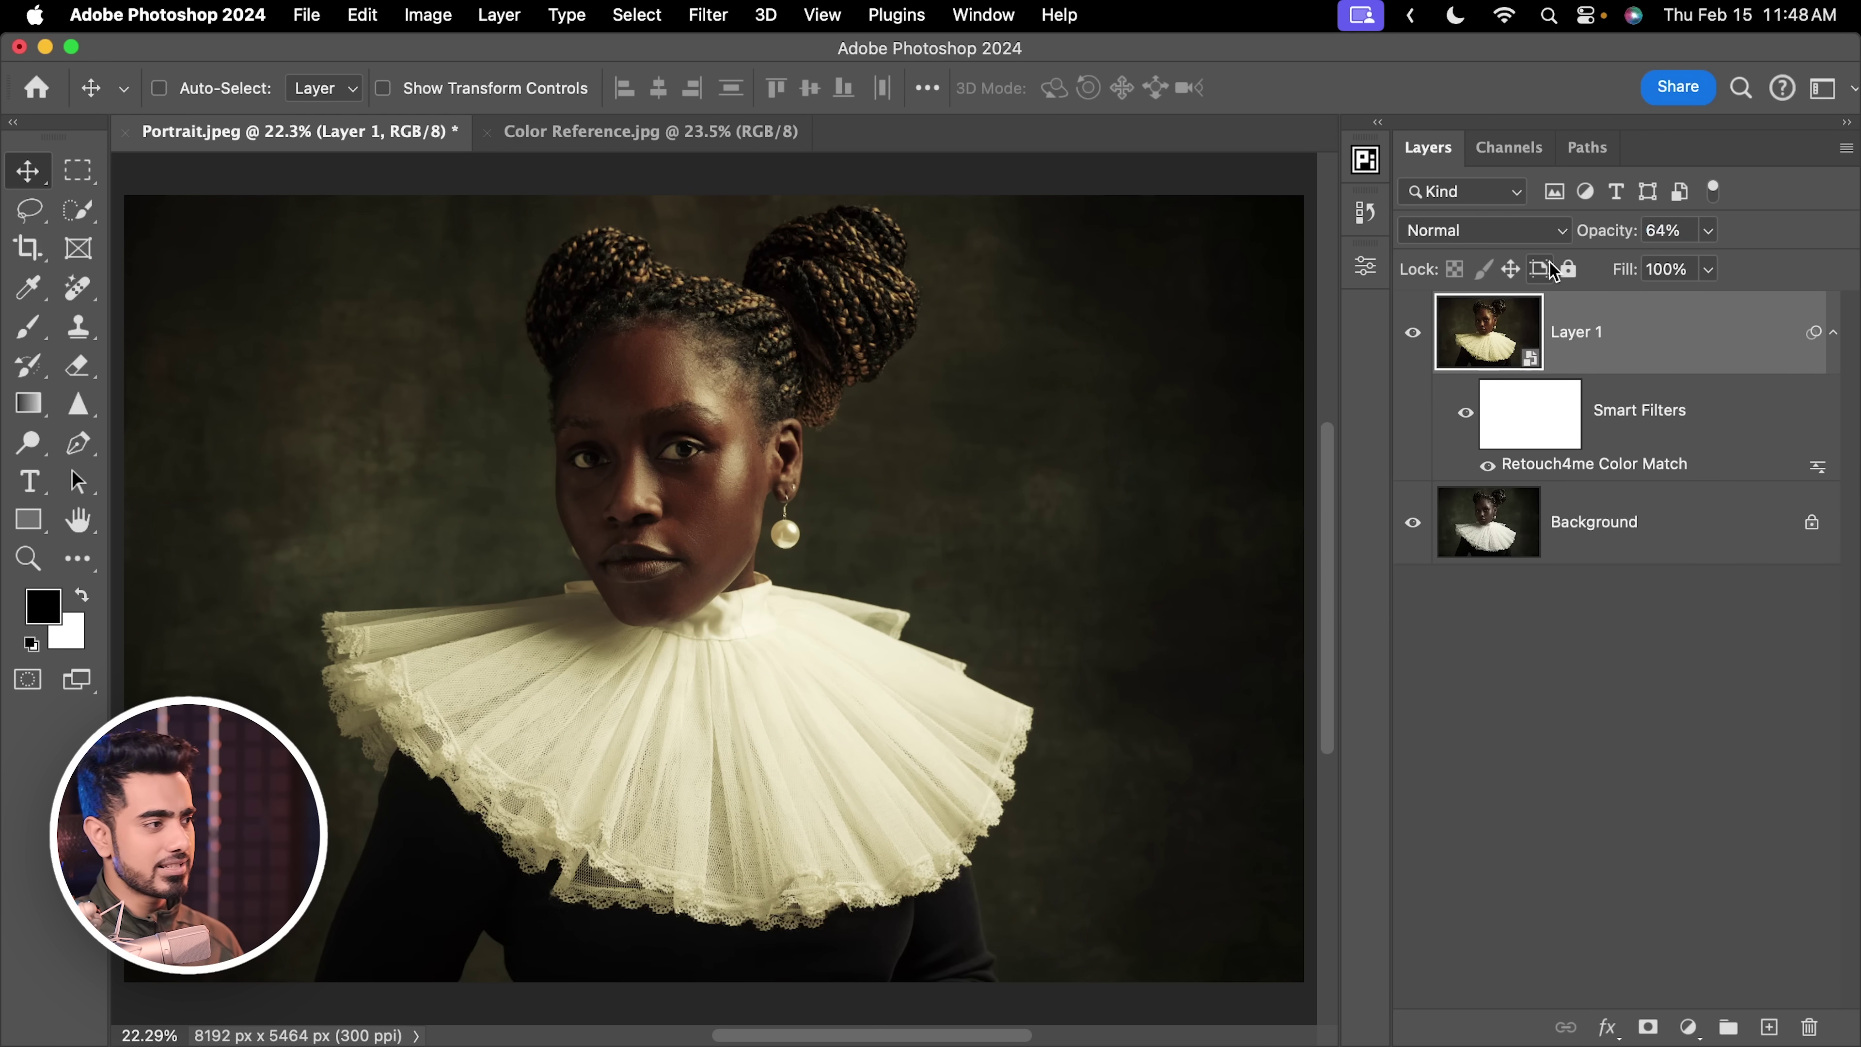